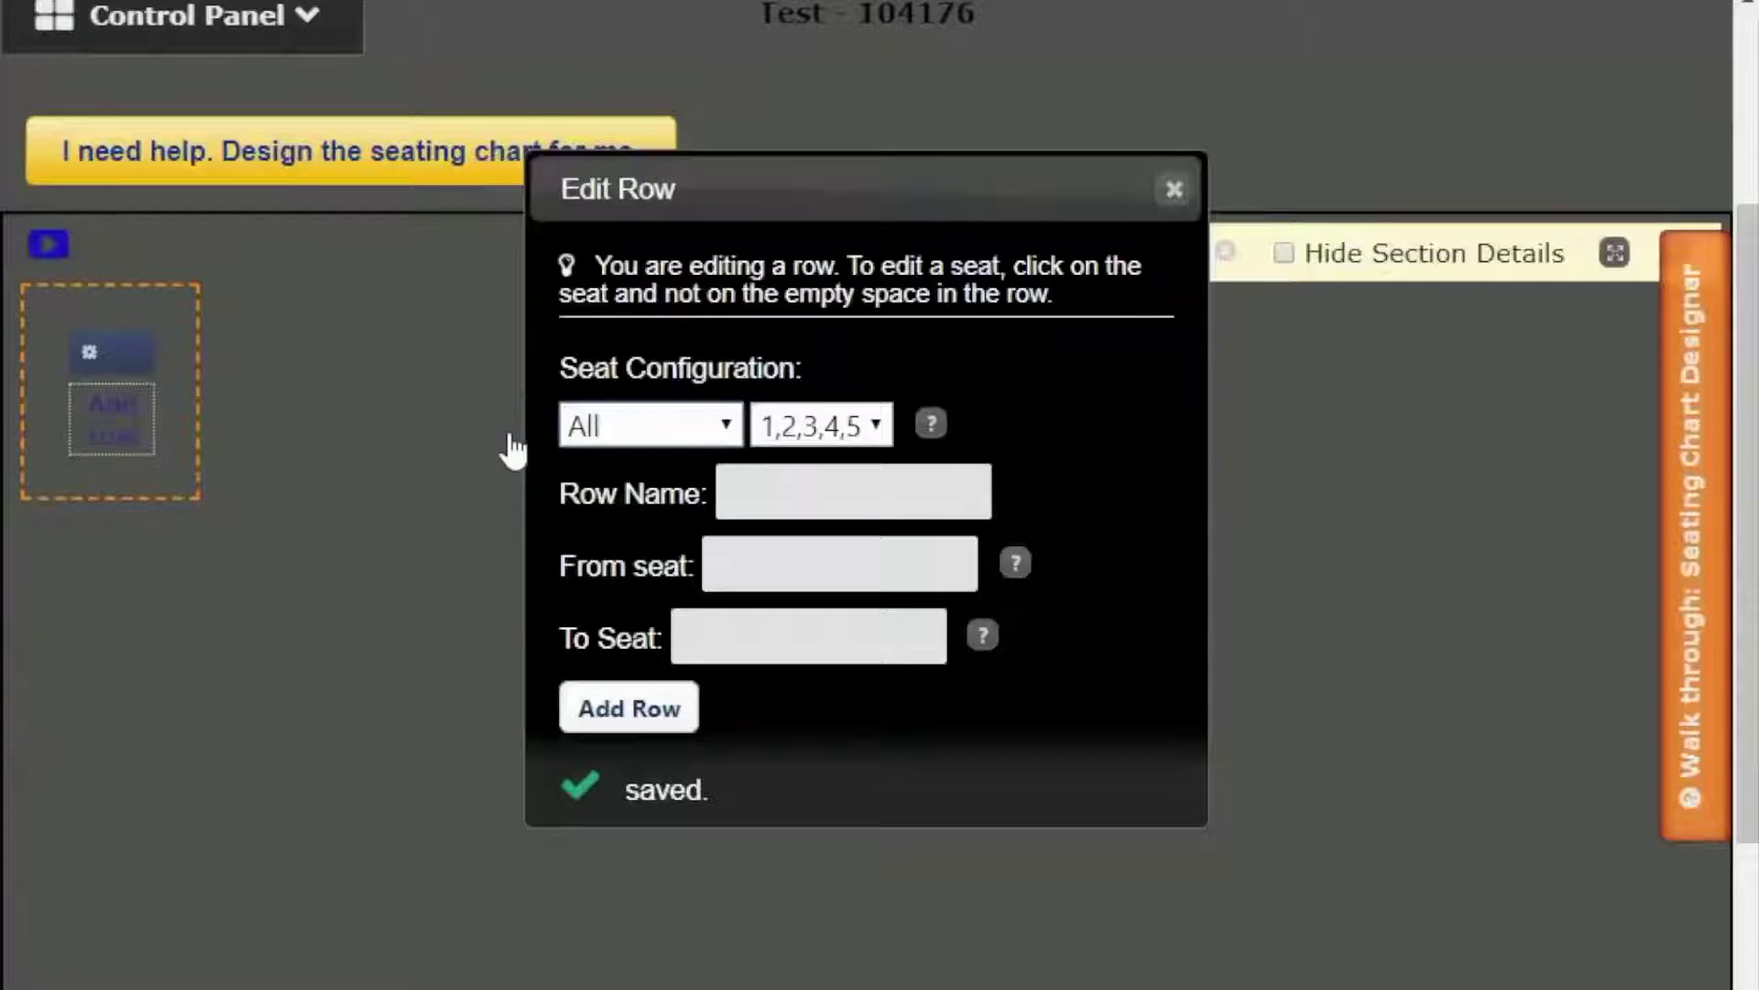
- Set seat order to 5,4,3,2,1 and add Balcony row A with seats 1–7
left_click(843, 426)
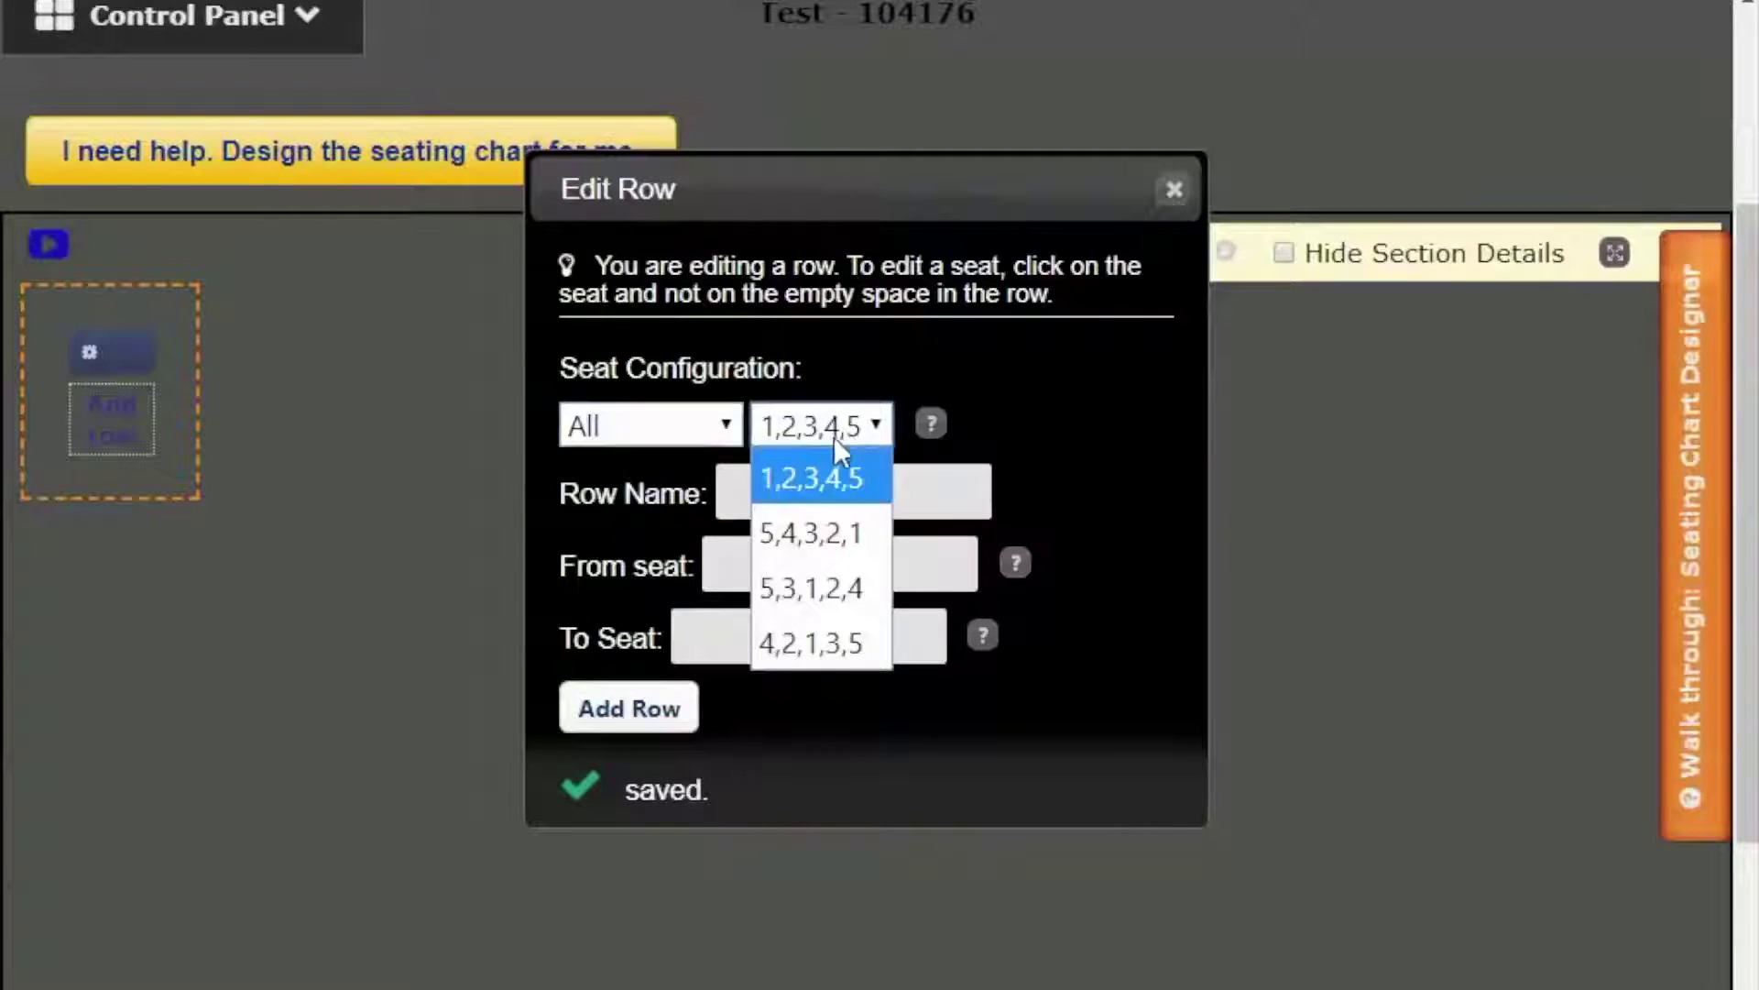
left_click(807, 533)
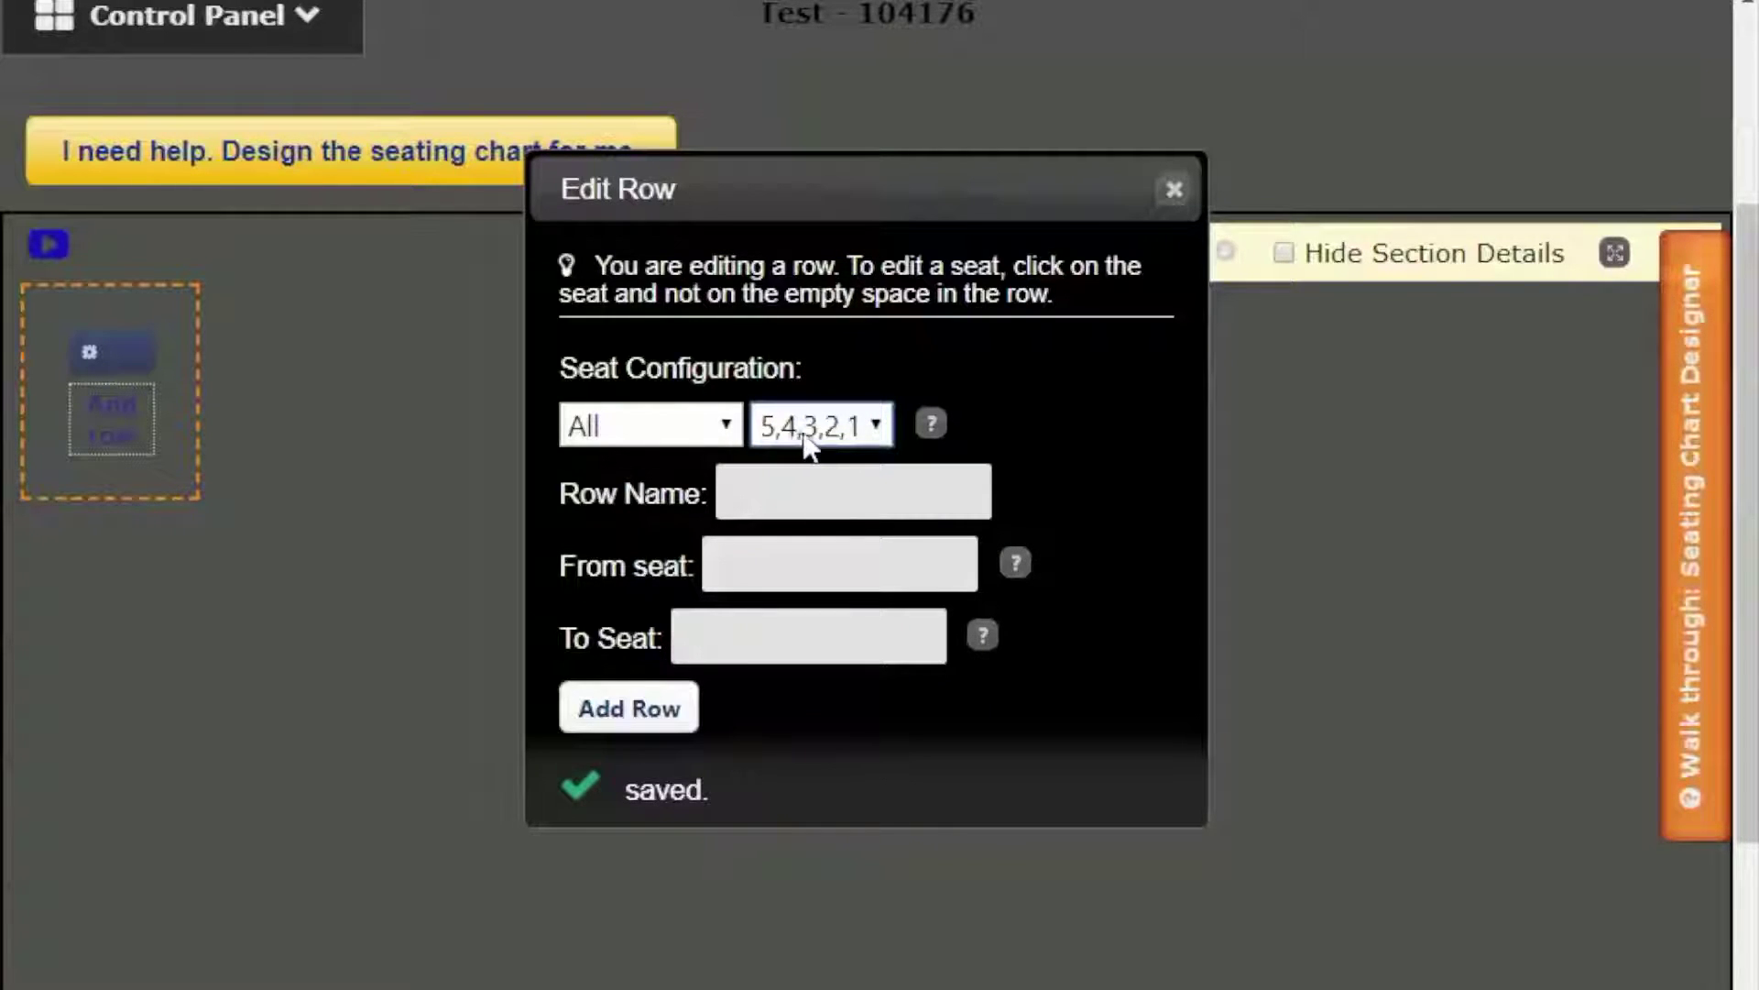
left_click(787, 477)
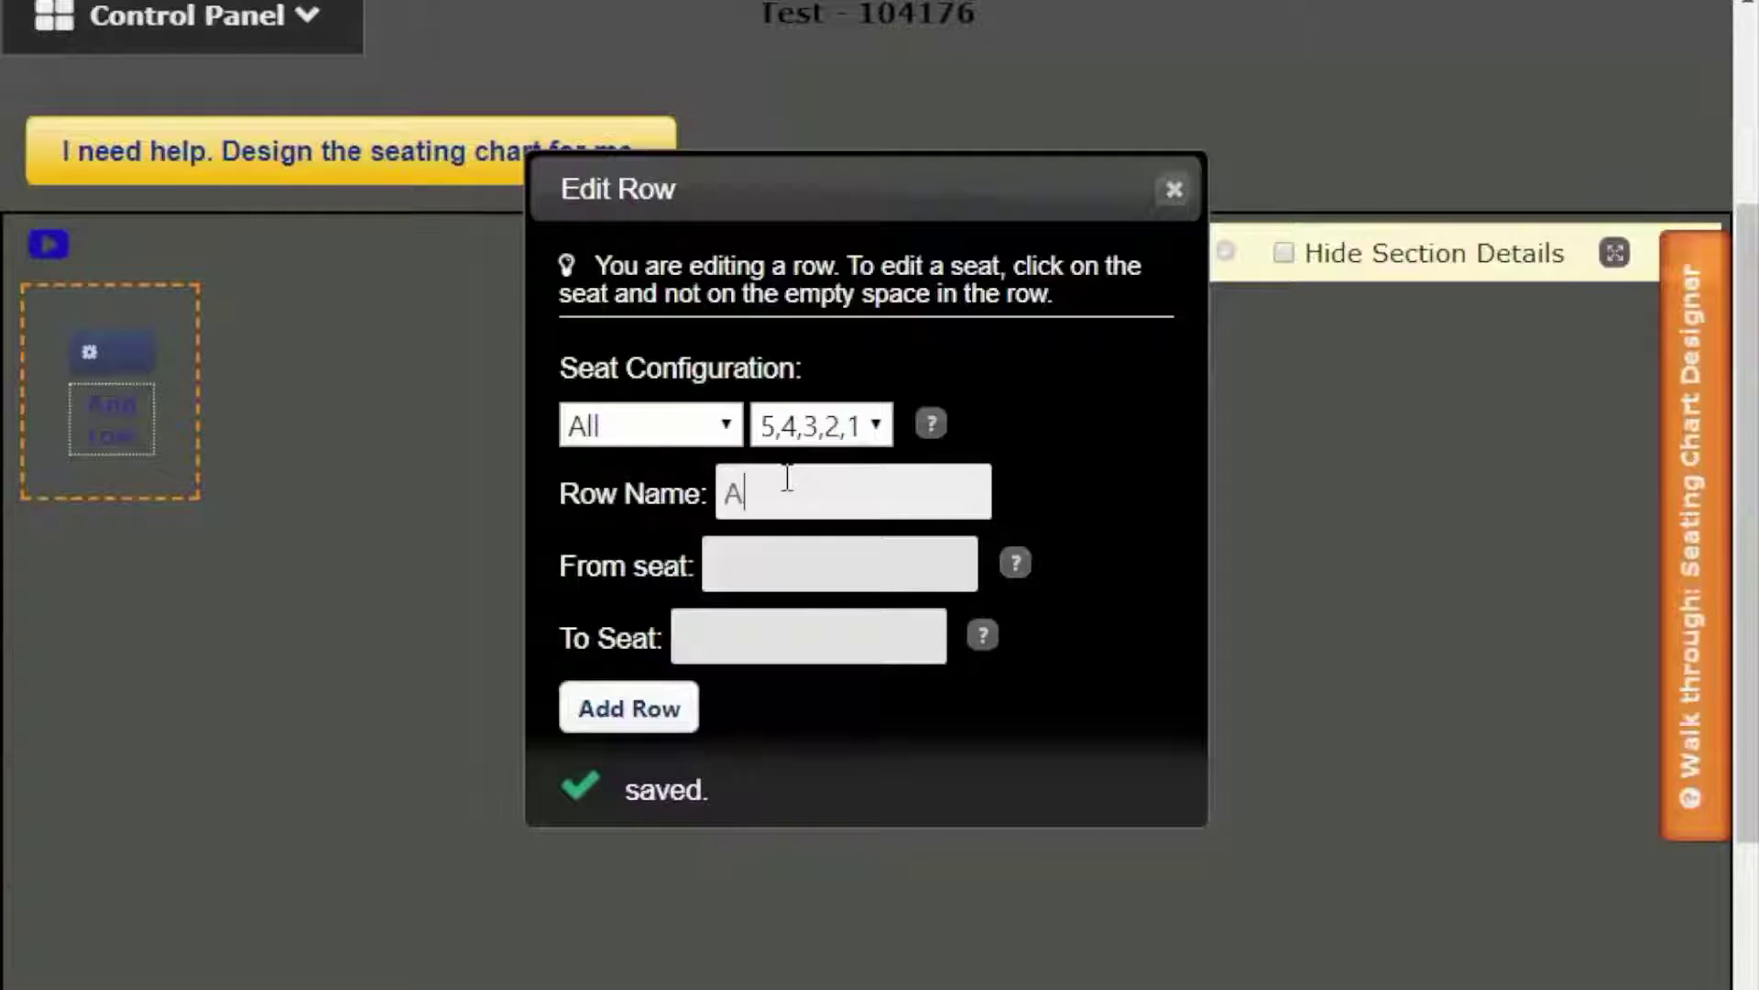
left_click(742, 573)
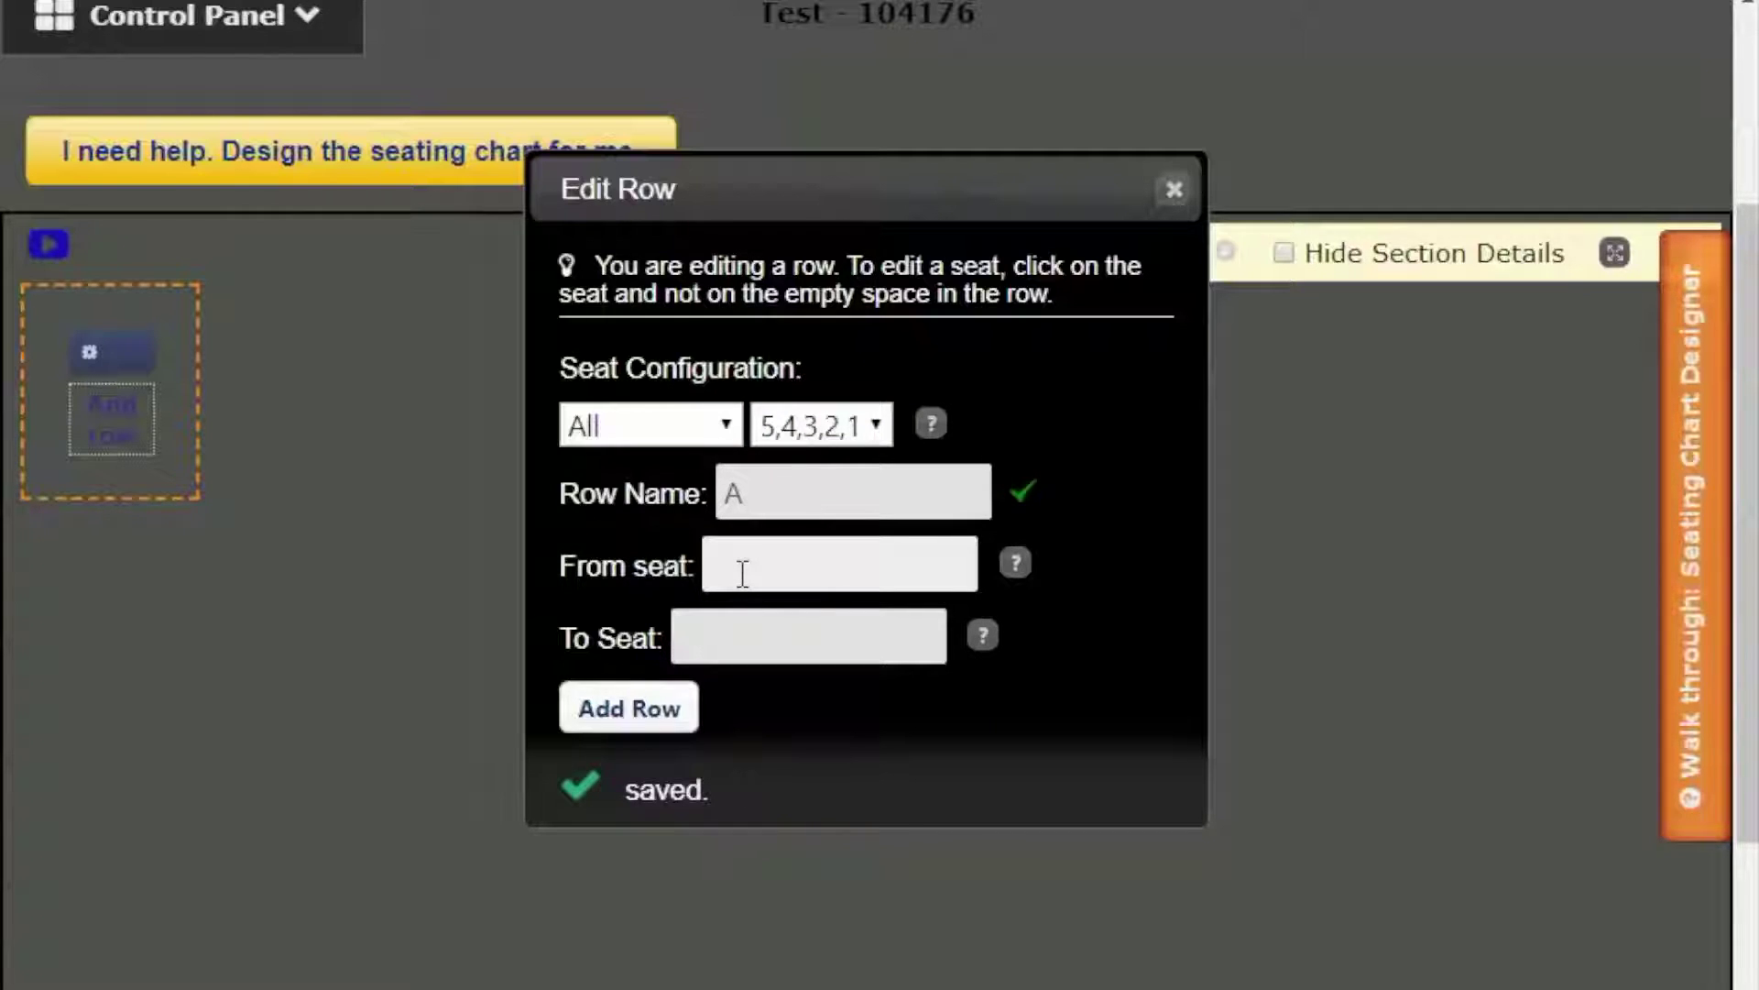
type("1")
key("Tab")
type("7")
left_click(630, 724)
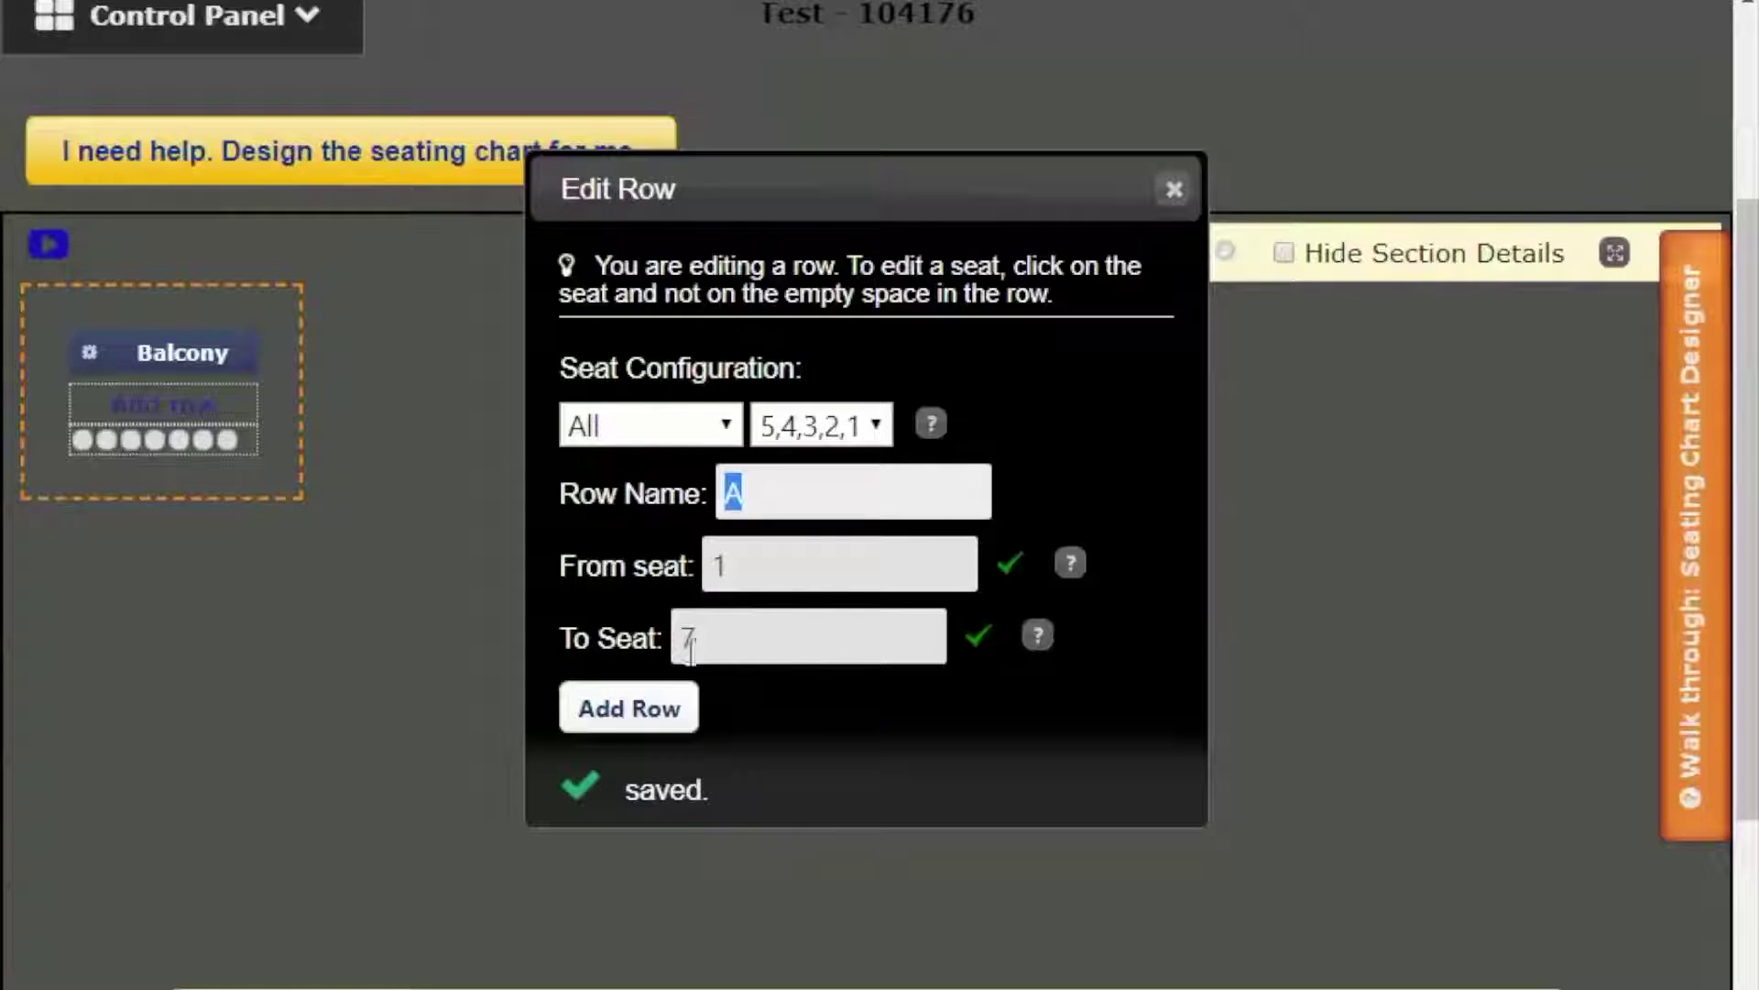
- Add Balcony rows B through I with seats 1–7, then close the row editor
mouse_move(87, 449)
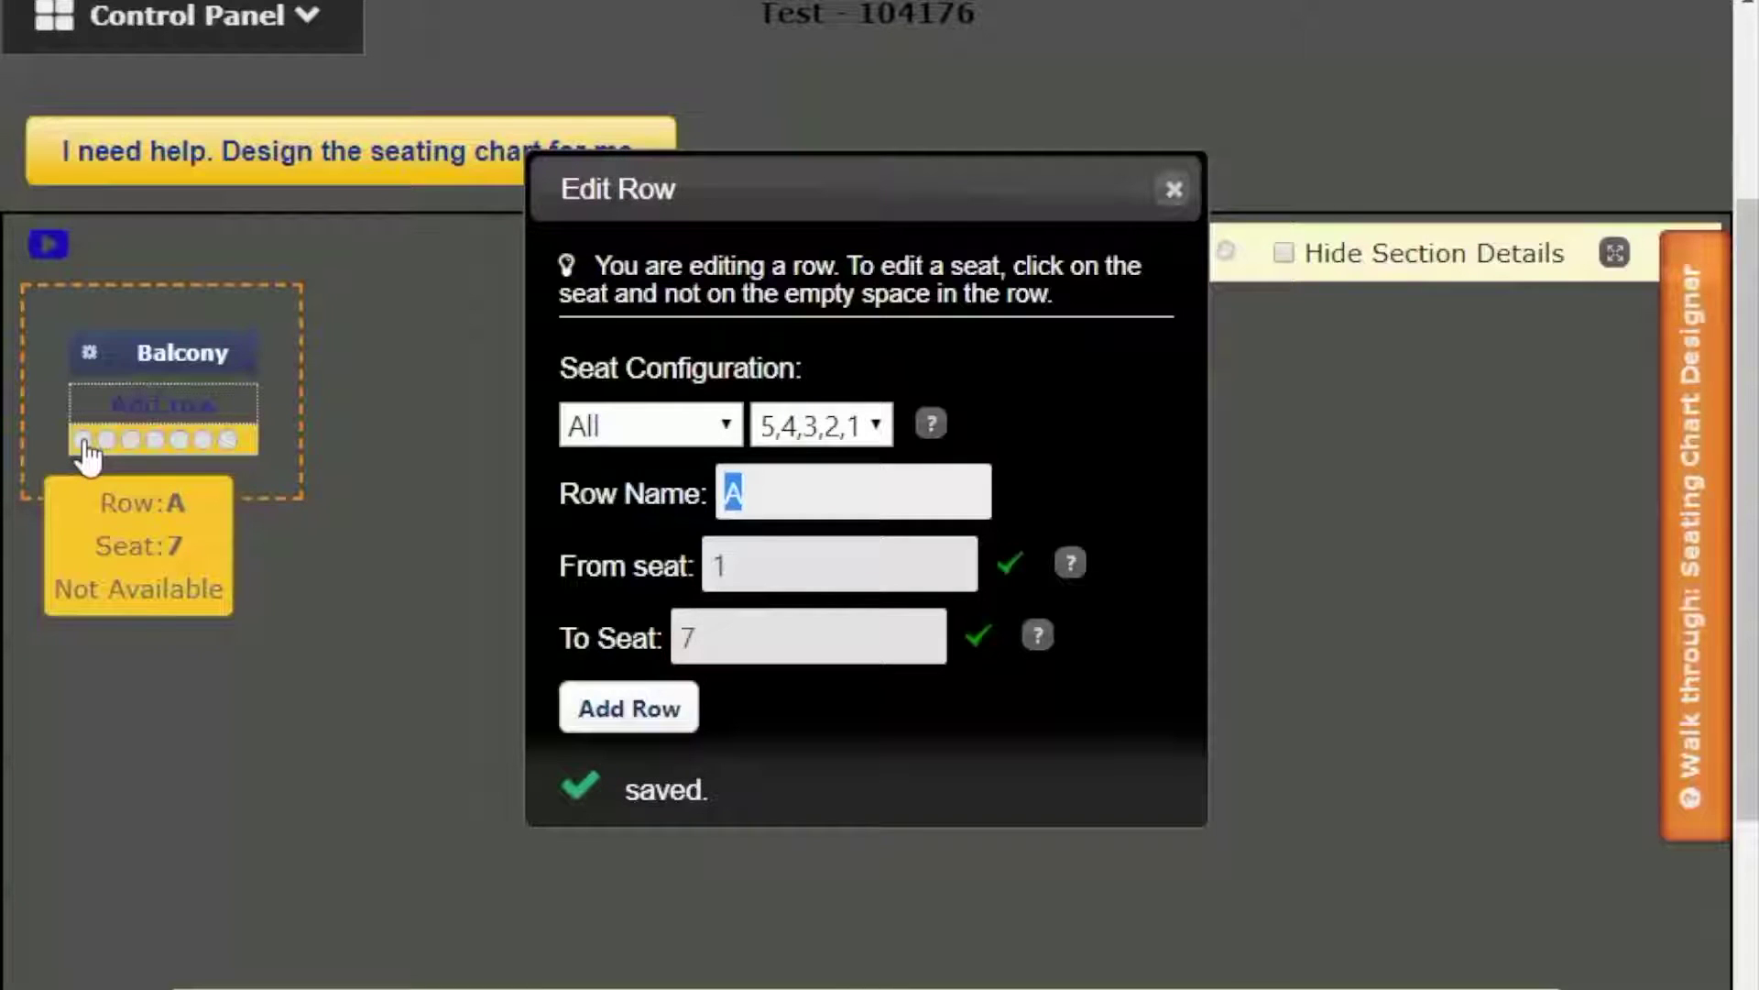
mouse_move(229, 456)
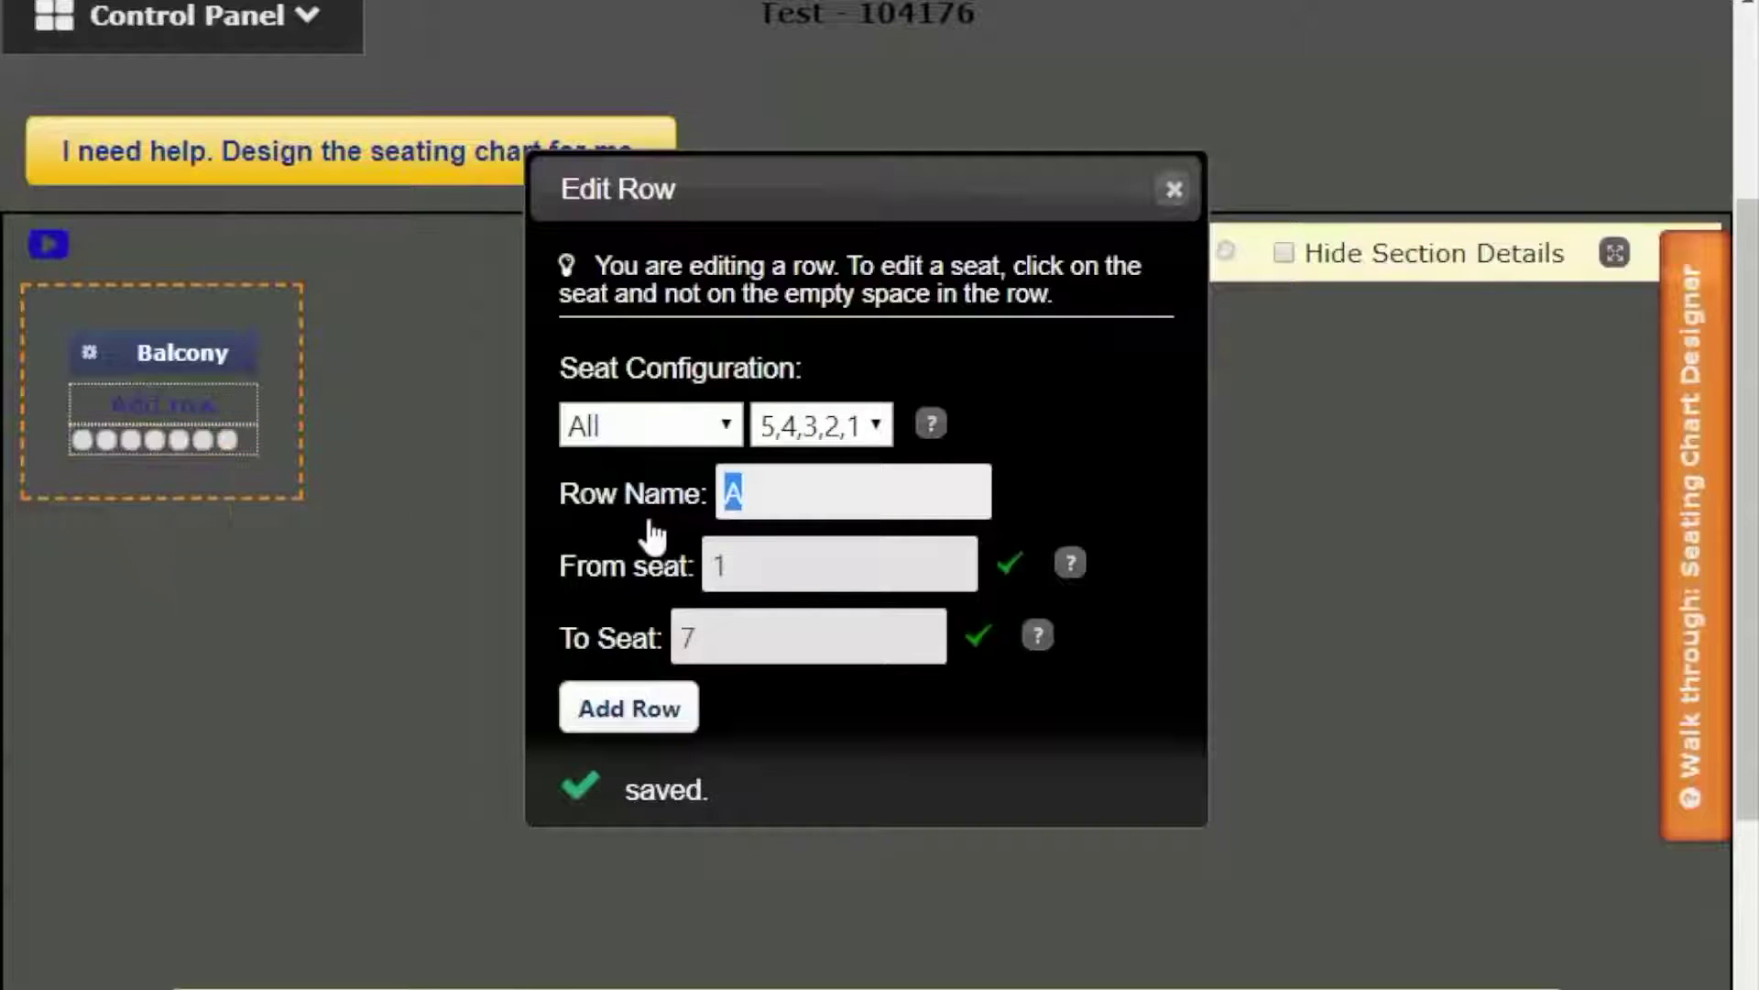
type("B")
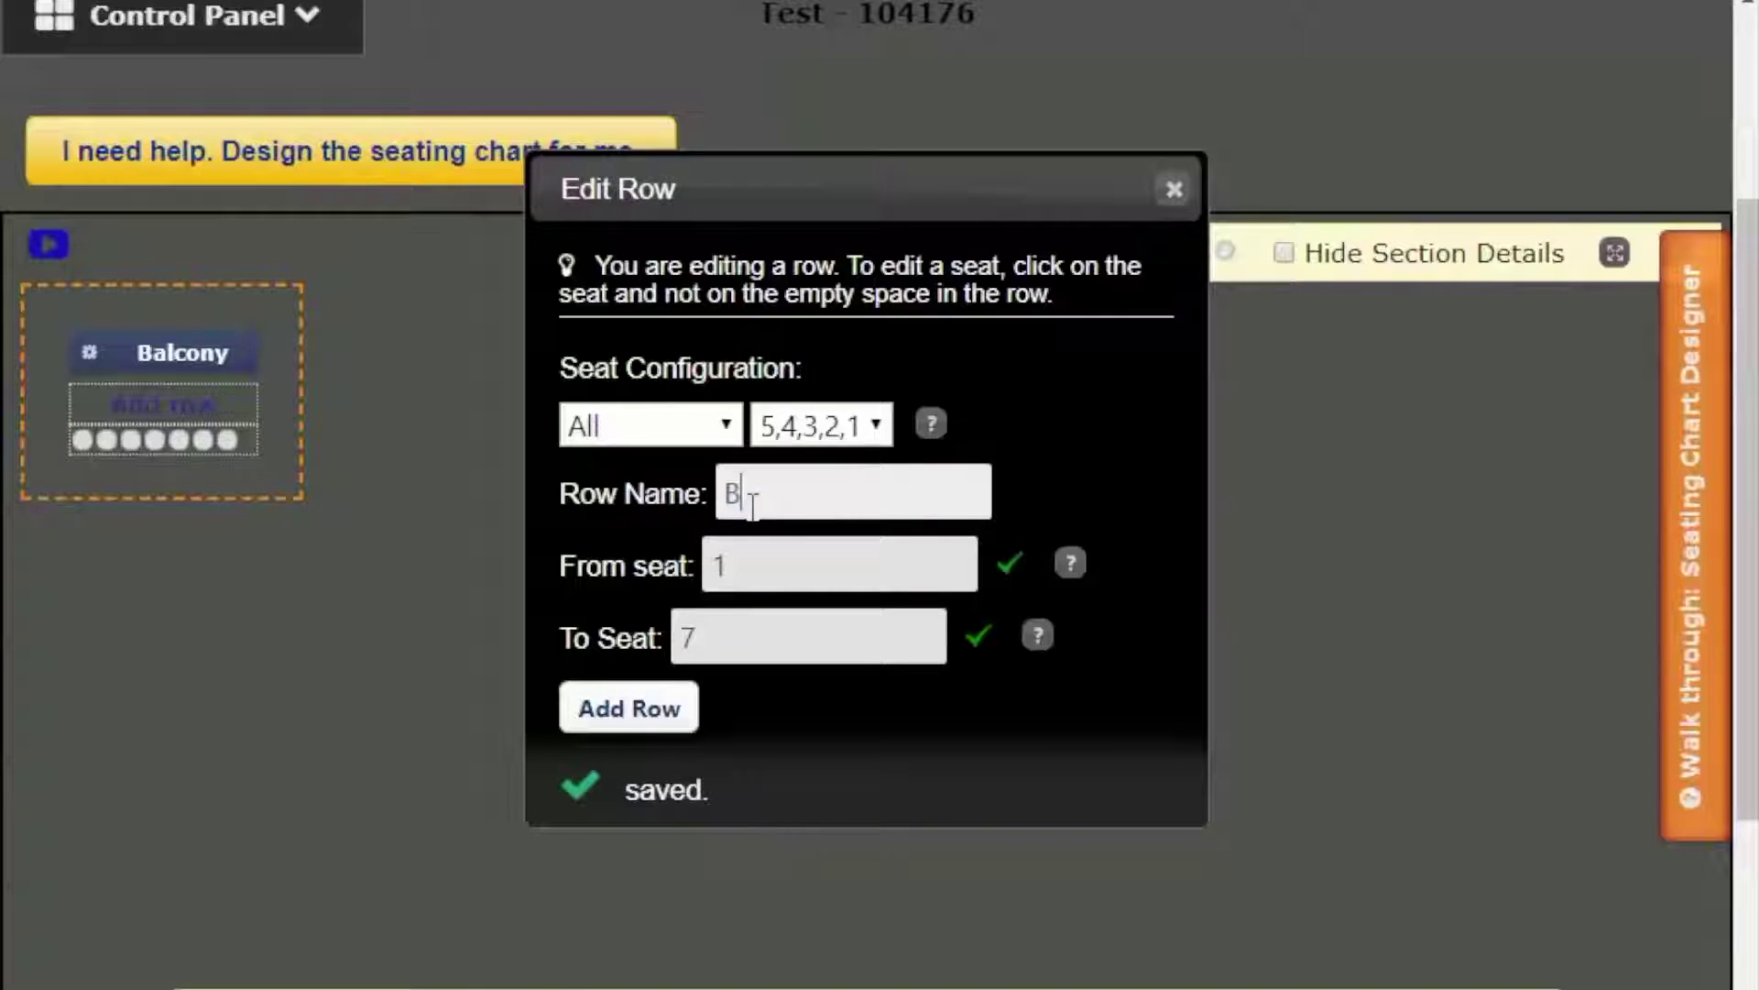
left_click(651, 718)
type("C")
left_click(651, 718)
type("D")
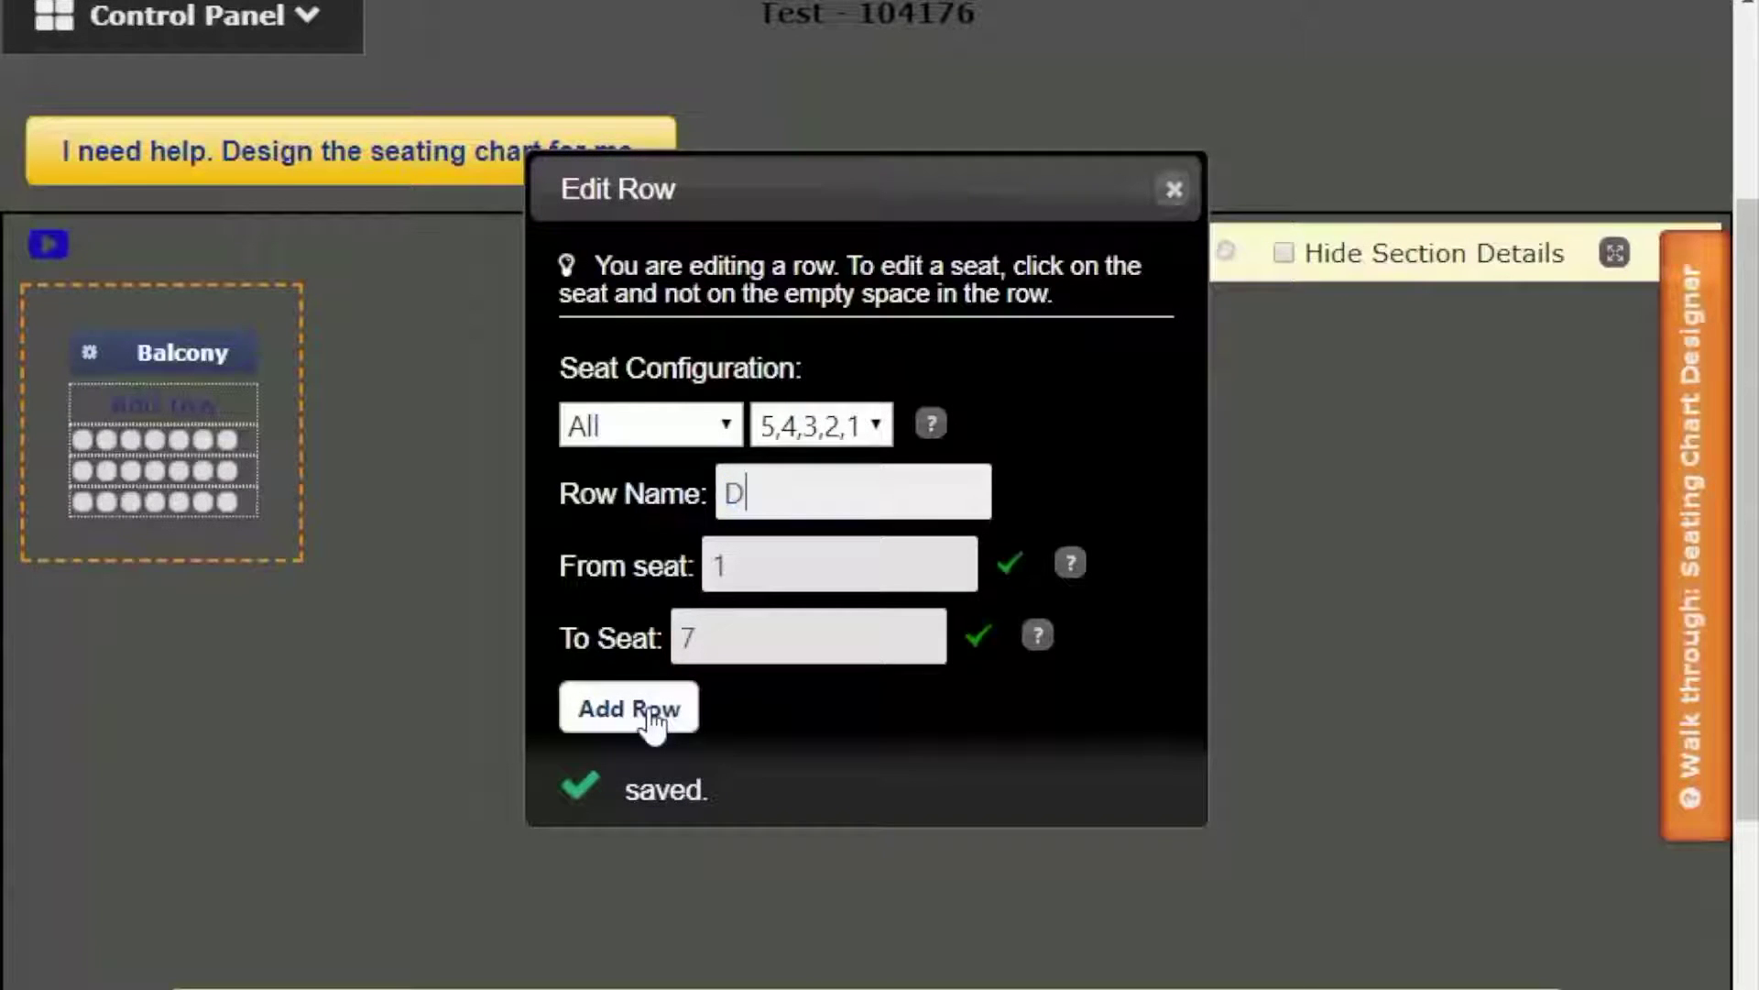
left_click(651, 718)
type("E")
left_click(651, 718)
type("F")
left_click(651, 719)
type("G")
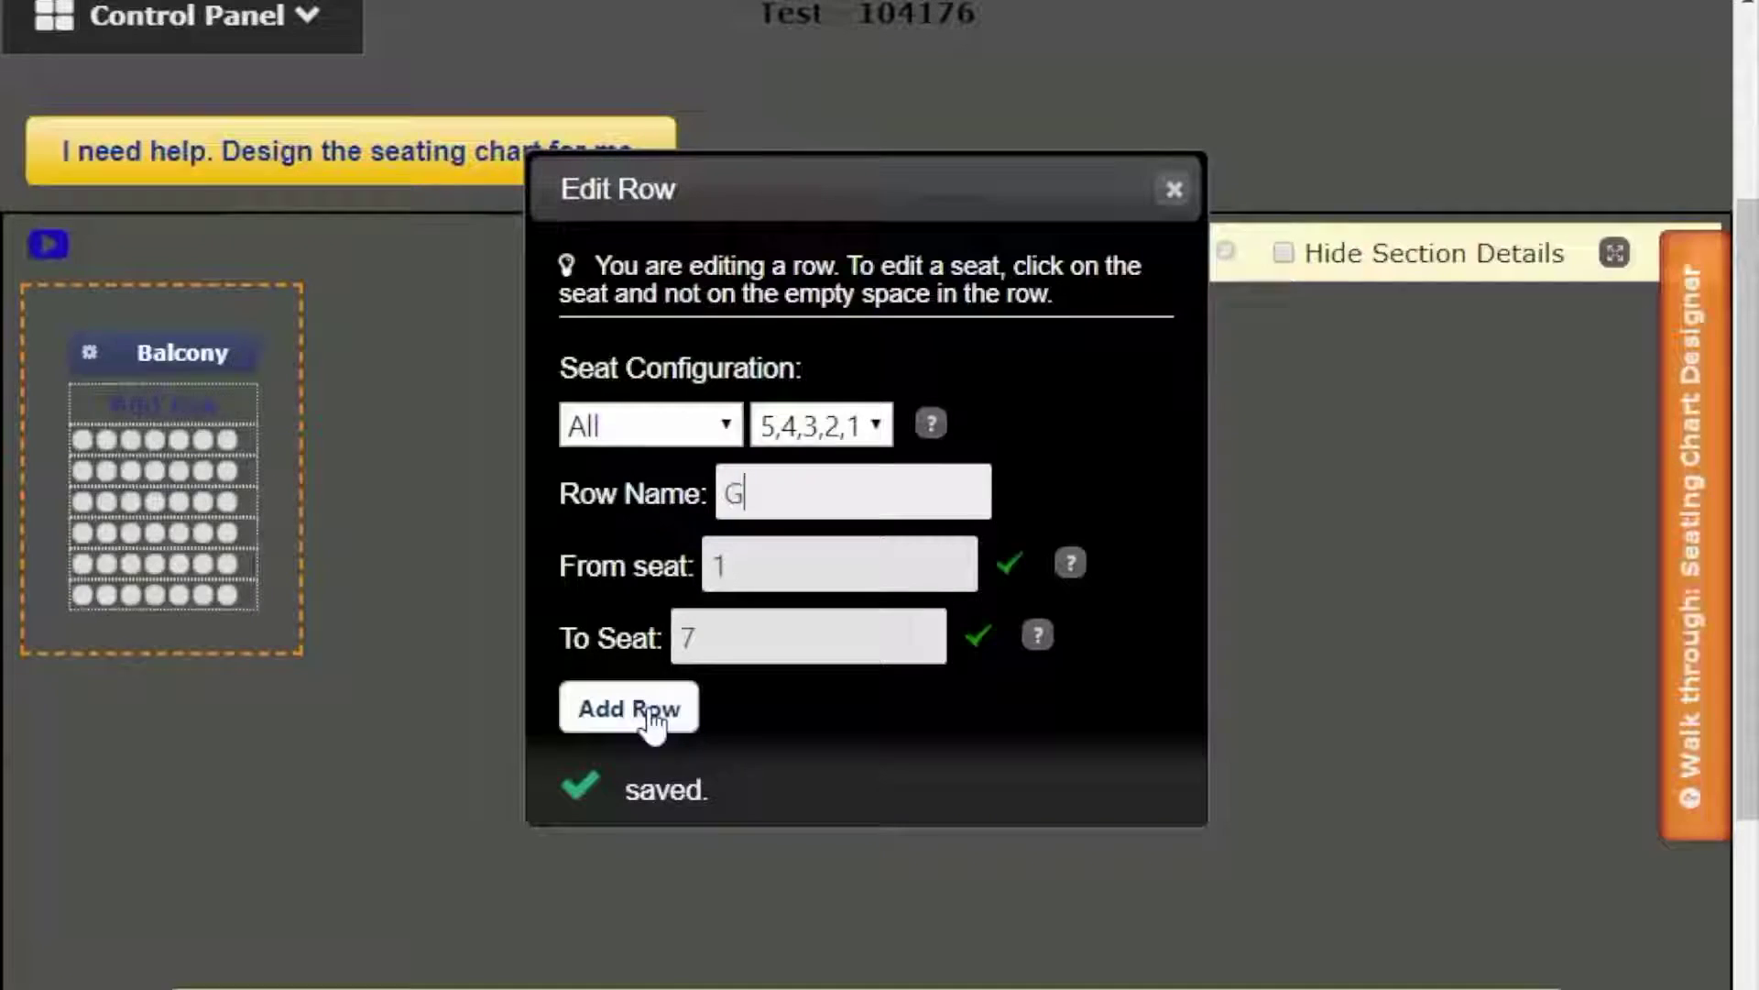
left_click(651, 719)
type("H")
left_click(650, 718)
type("I")
left_click(651, 719)
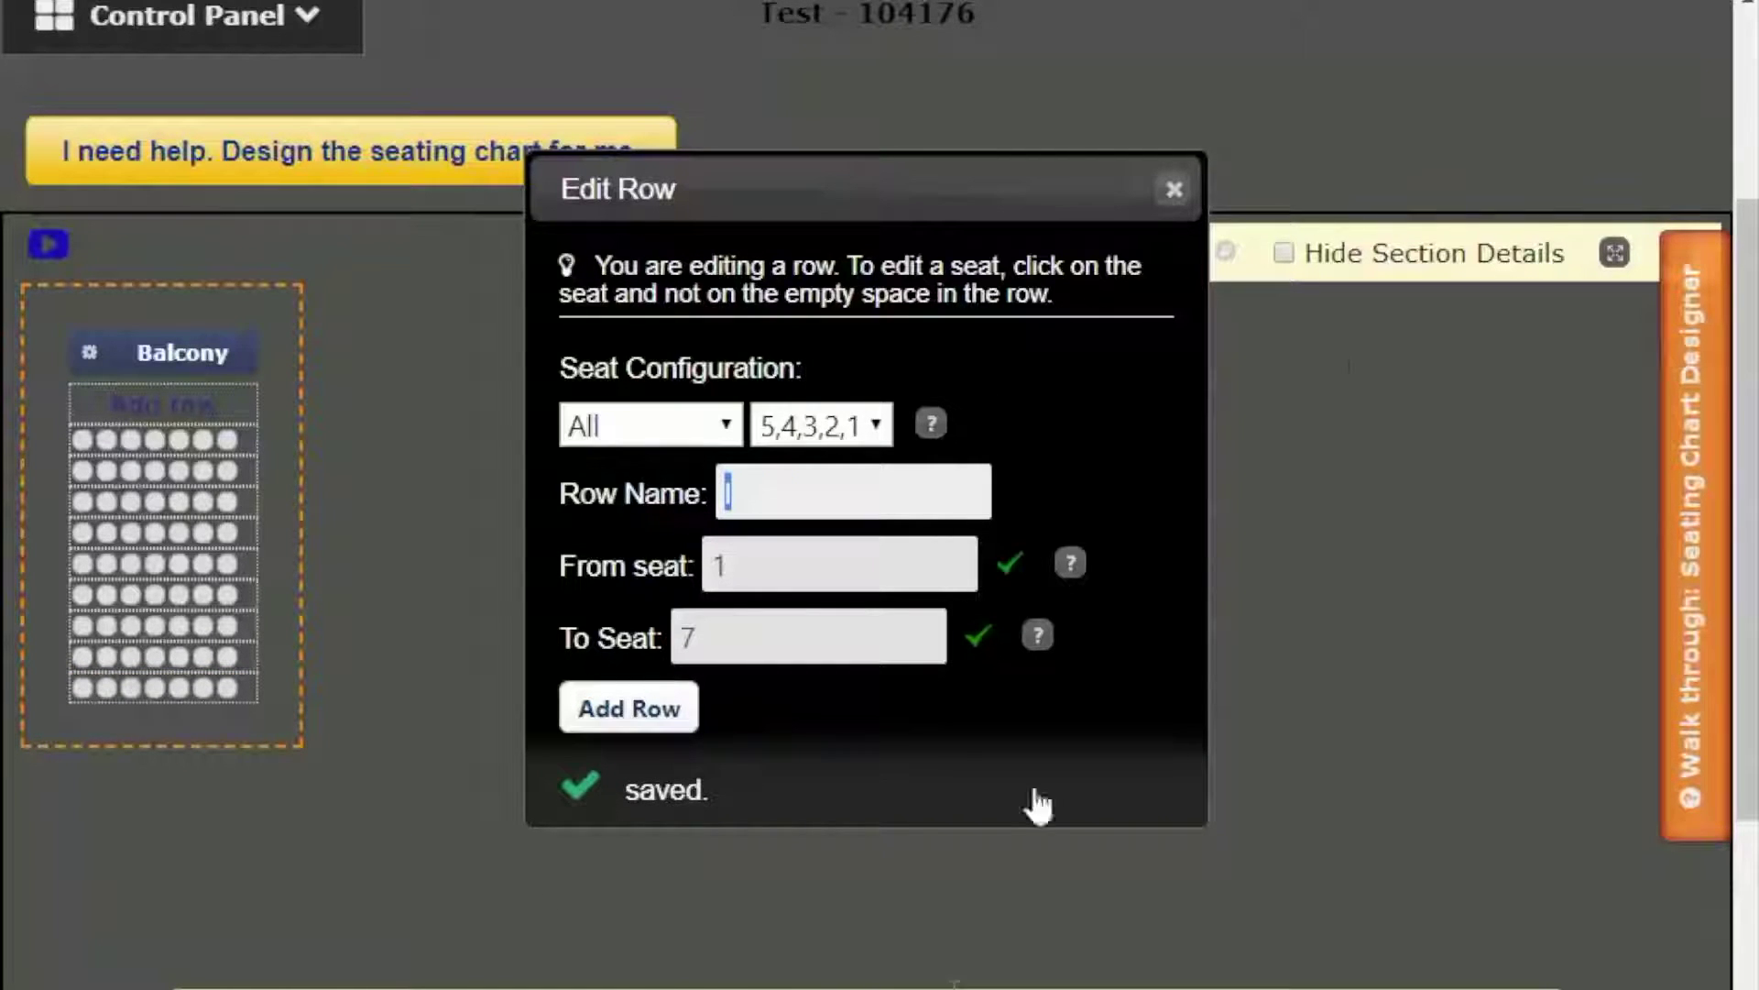
left_click(1171, 192)
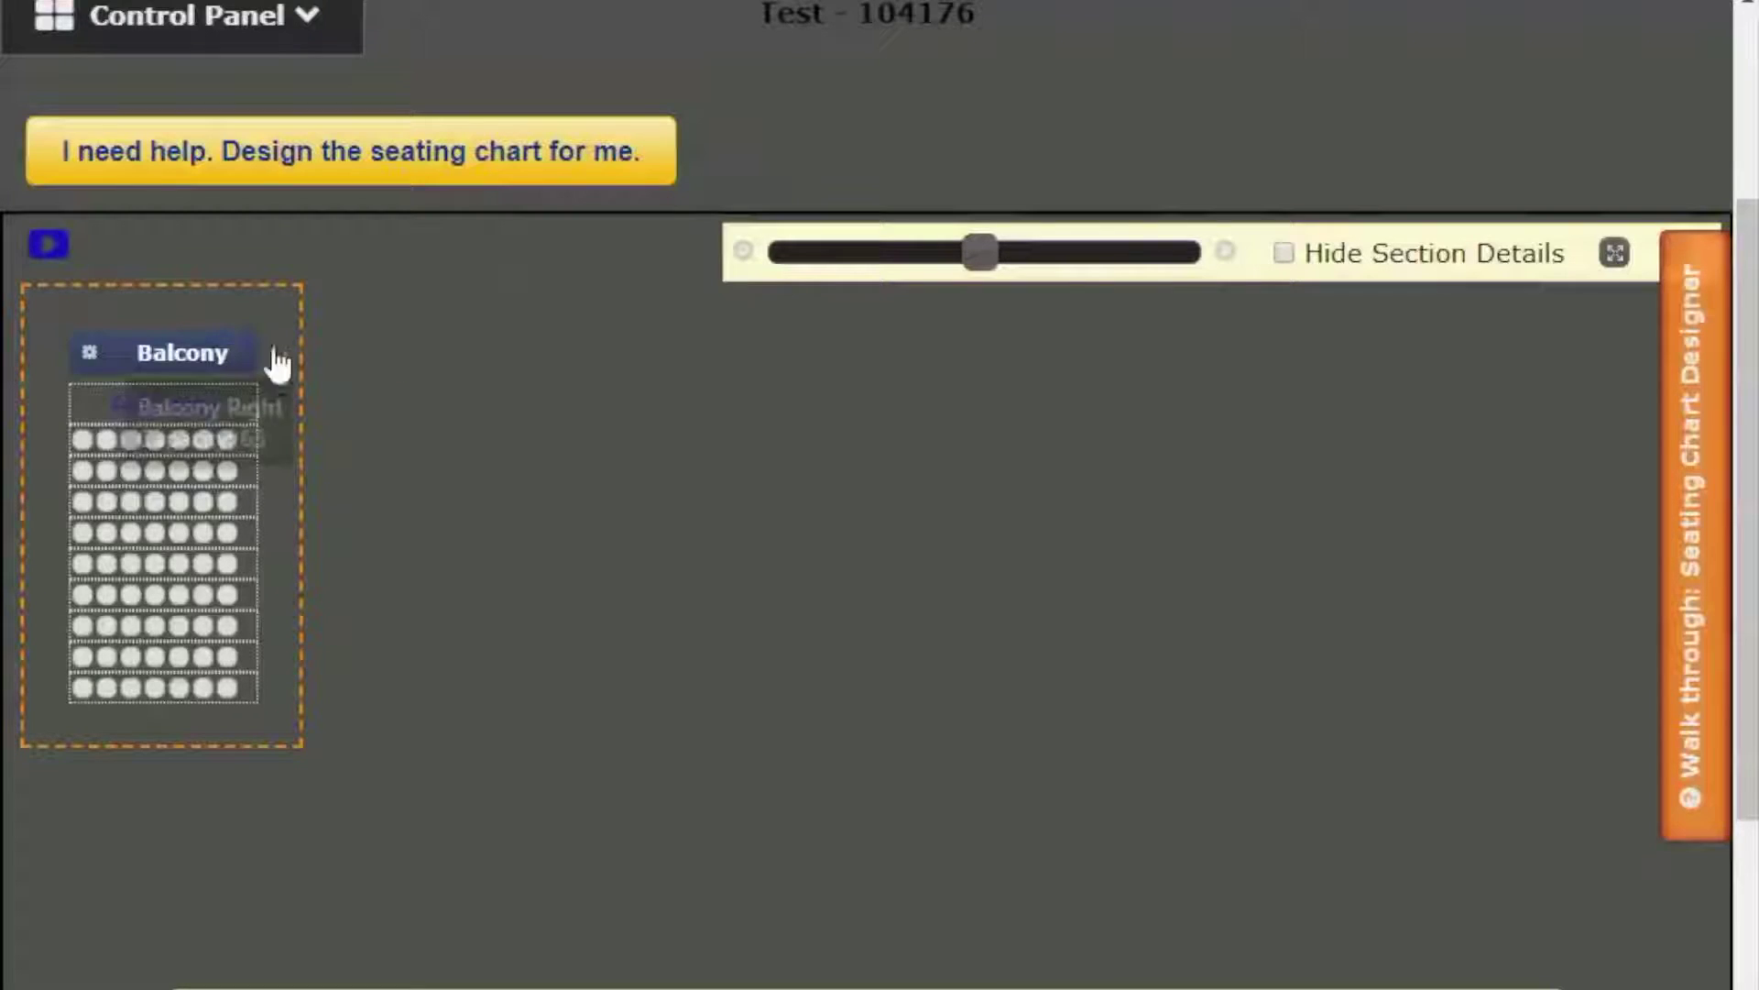
- Create a new theater-style section named 'Balcony Center' with sale priority 3
right_click(289, 353)
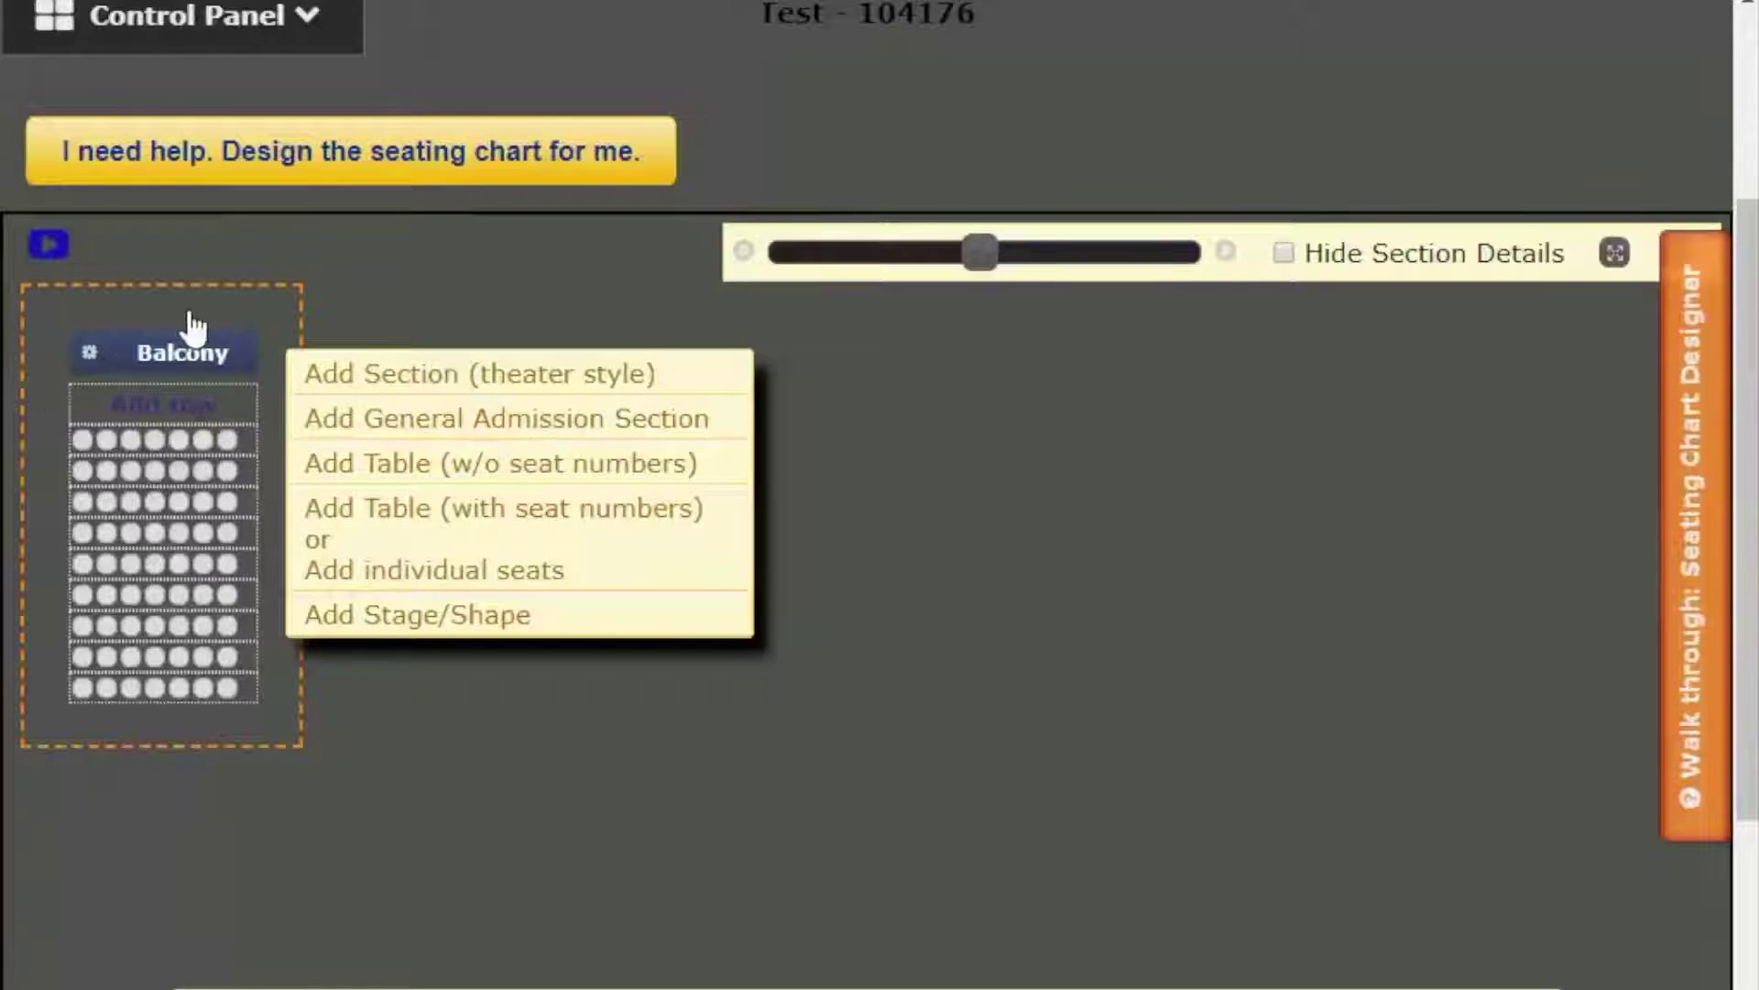
left_click(341, 376)
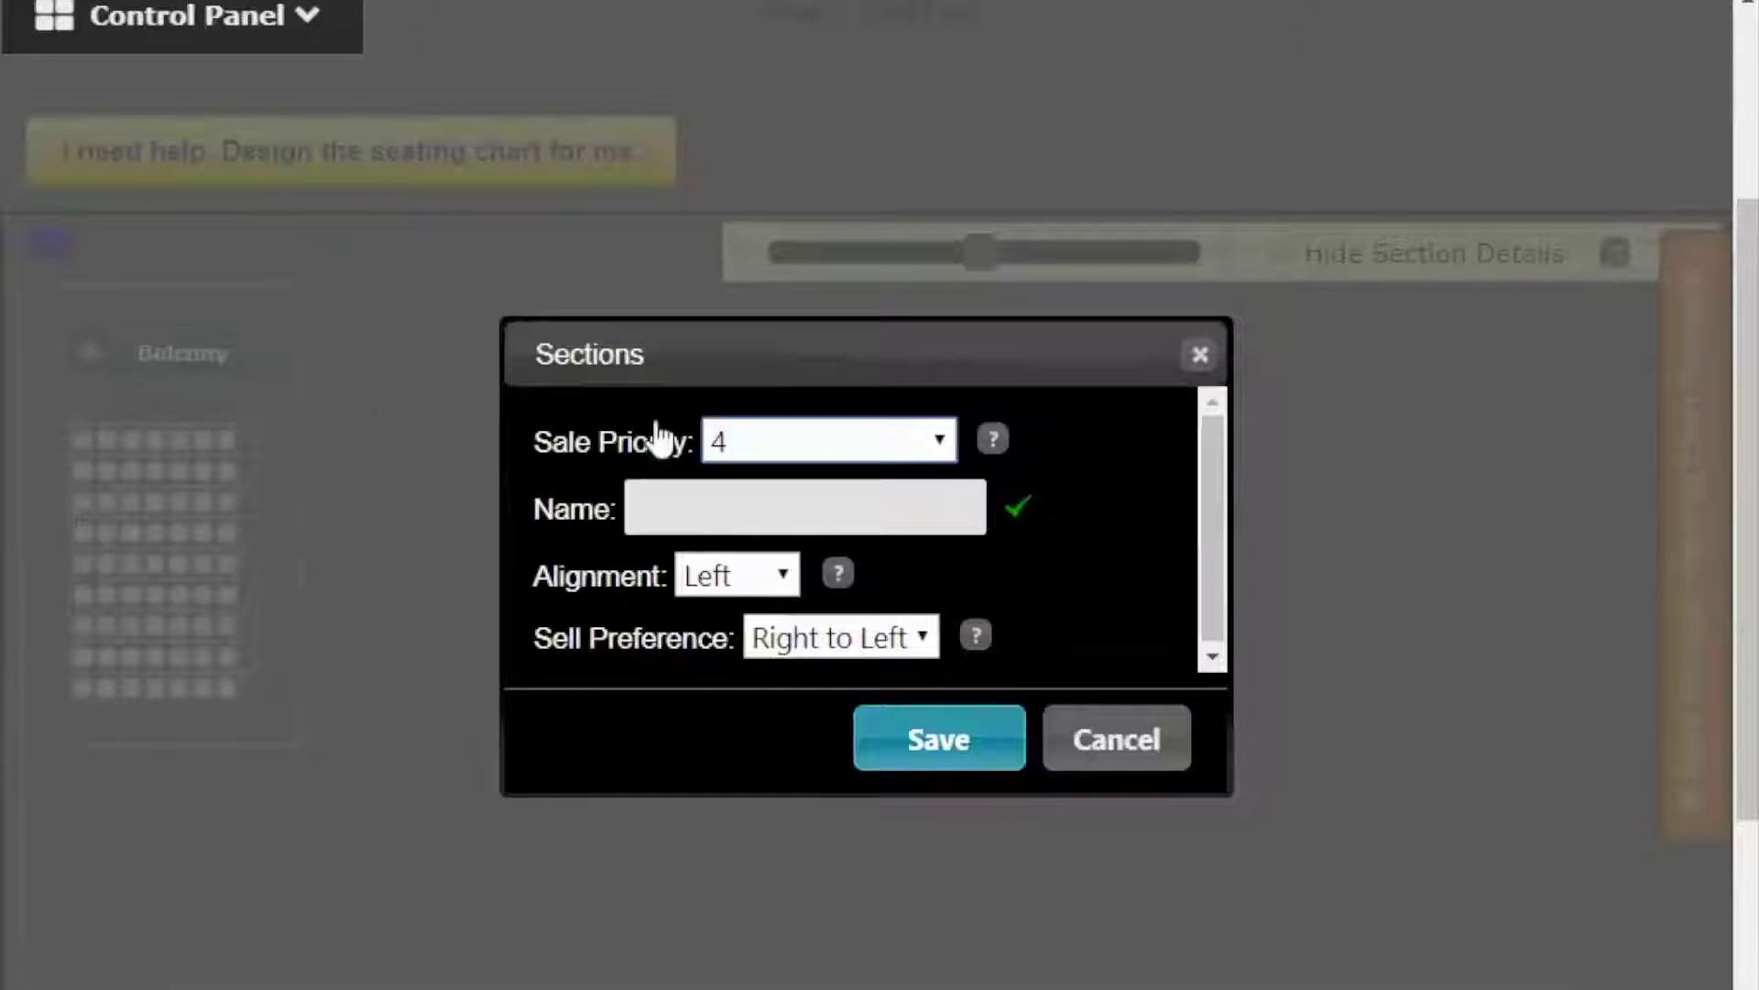
left_click(903, 449)
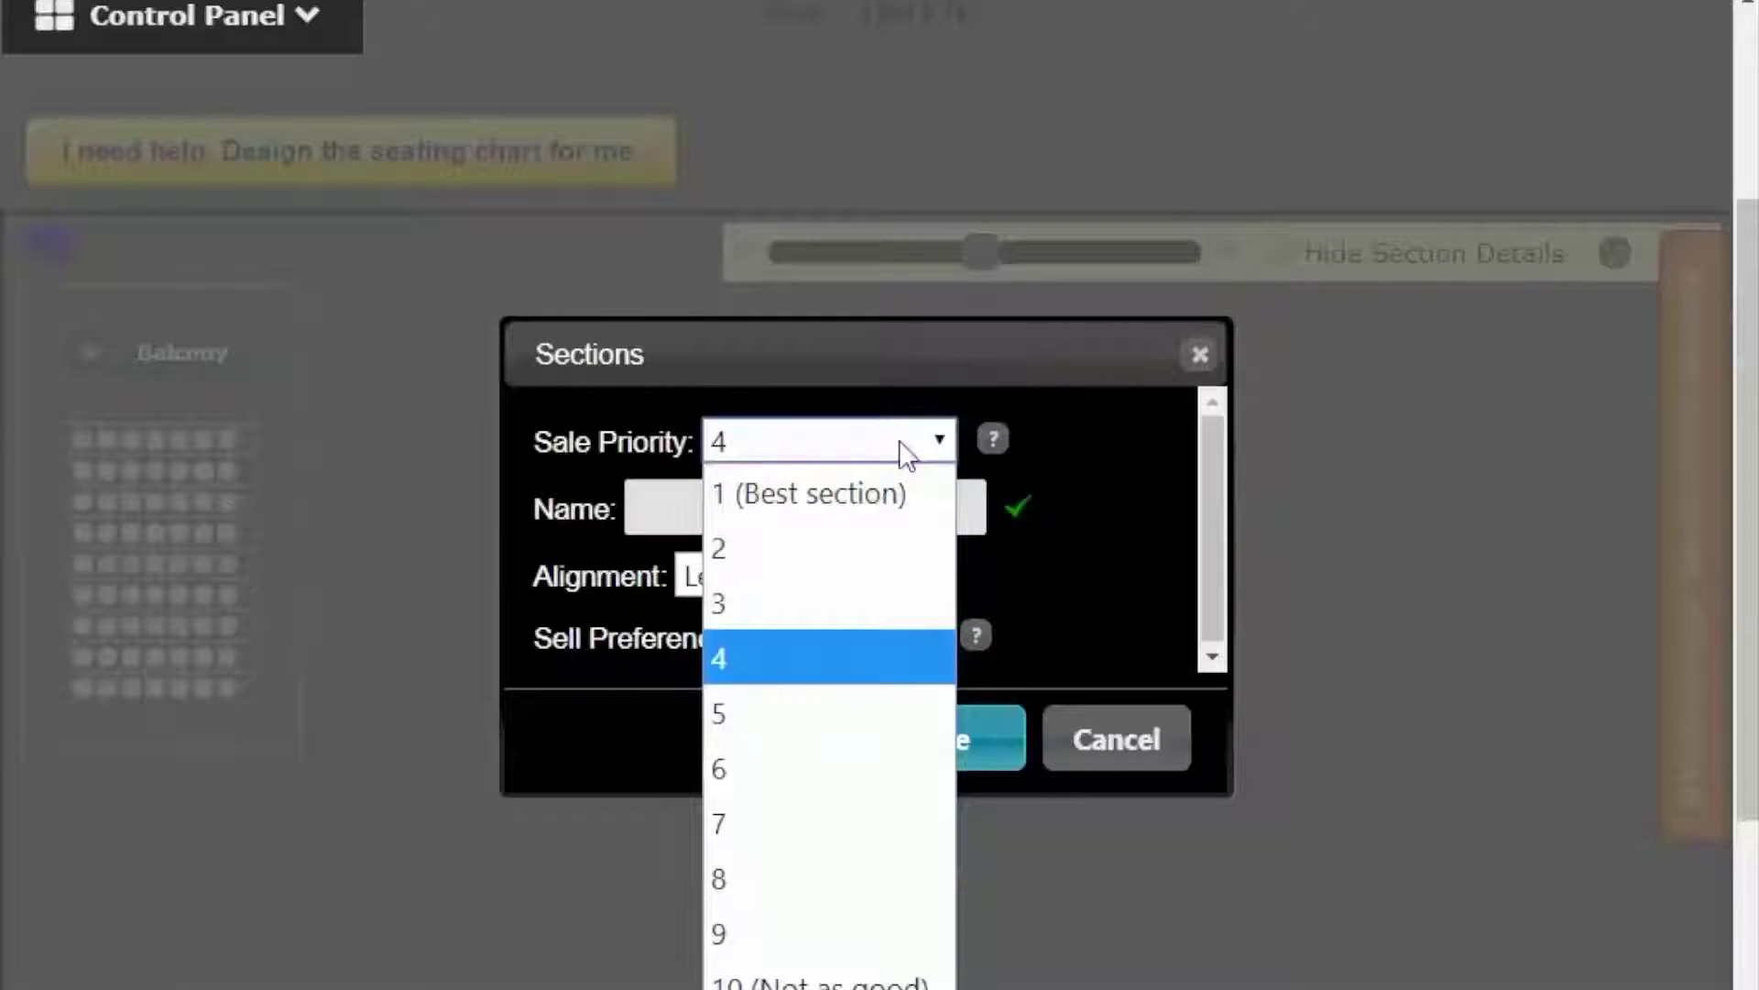
left_click(768, 603)
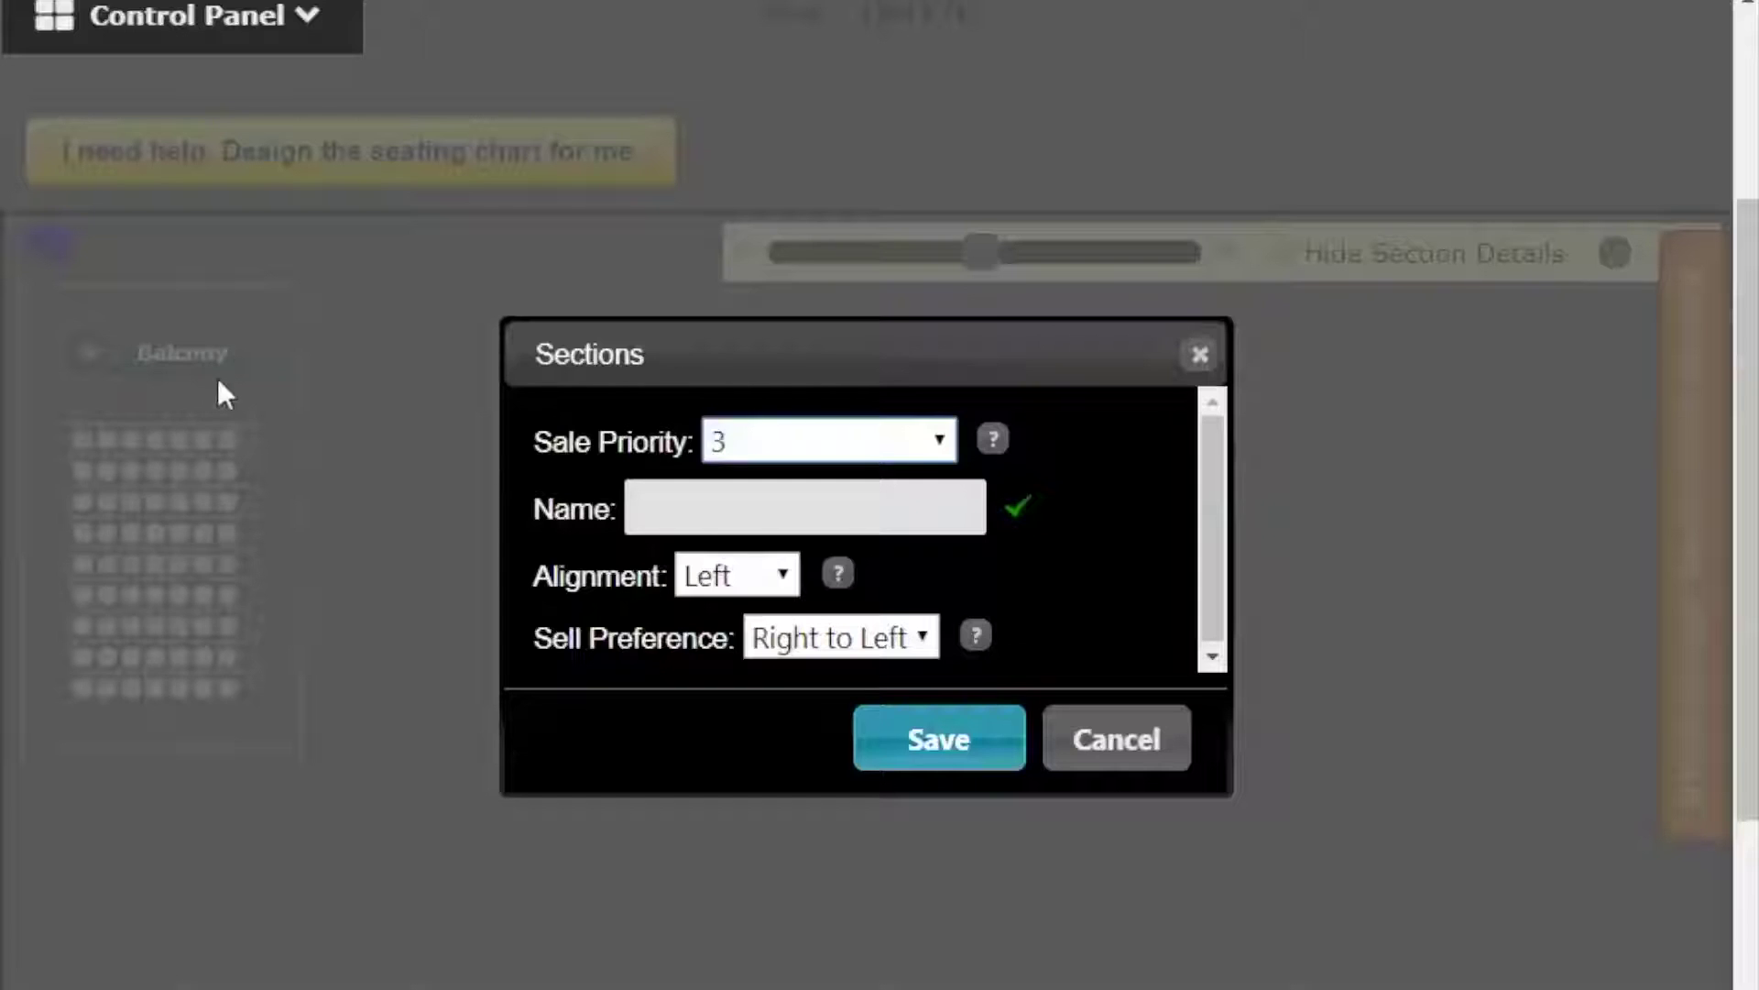
left_click(697, 507)
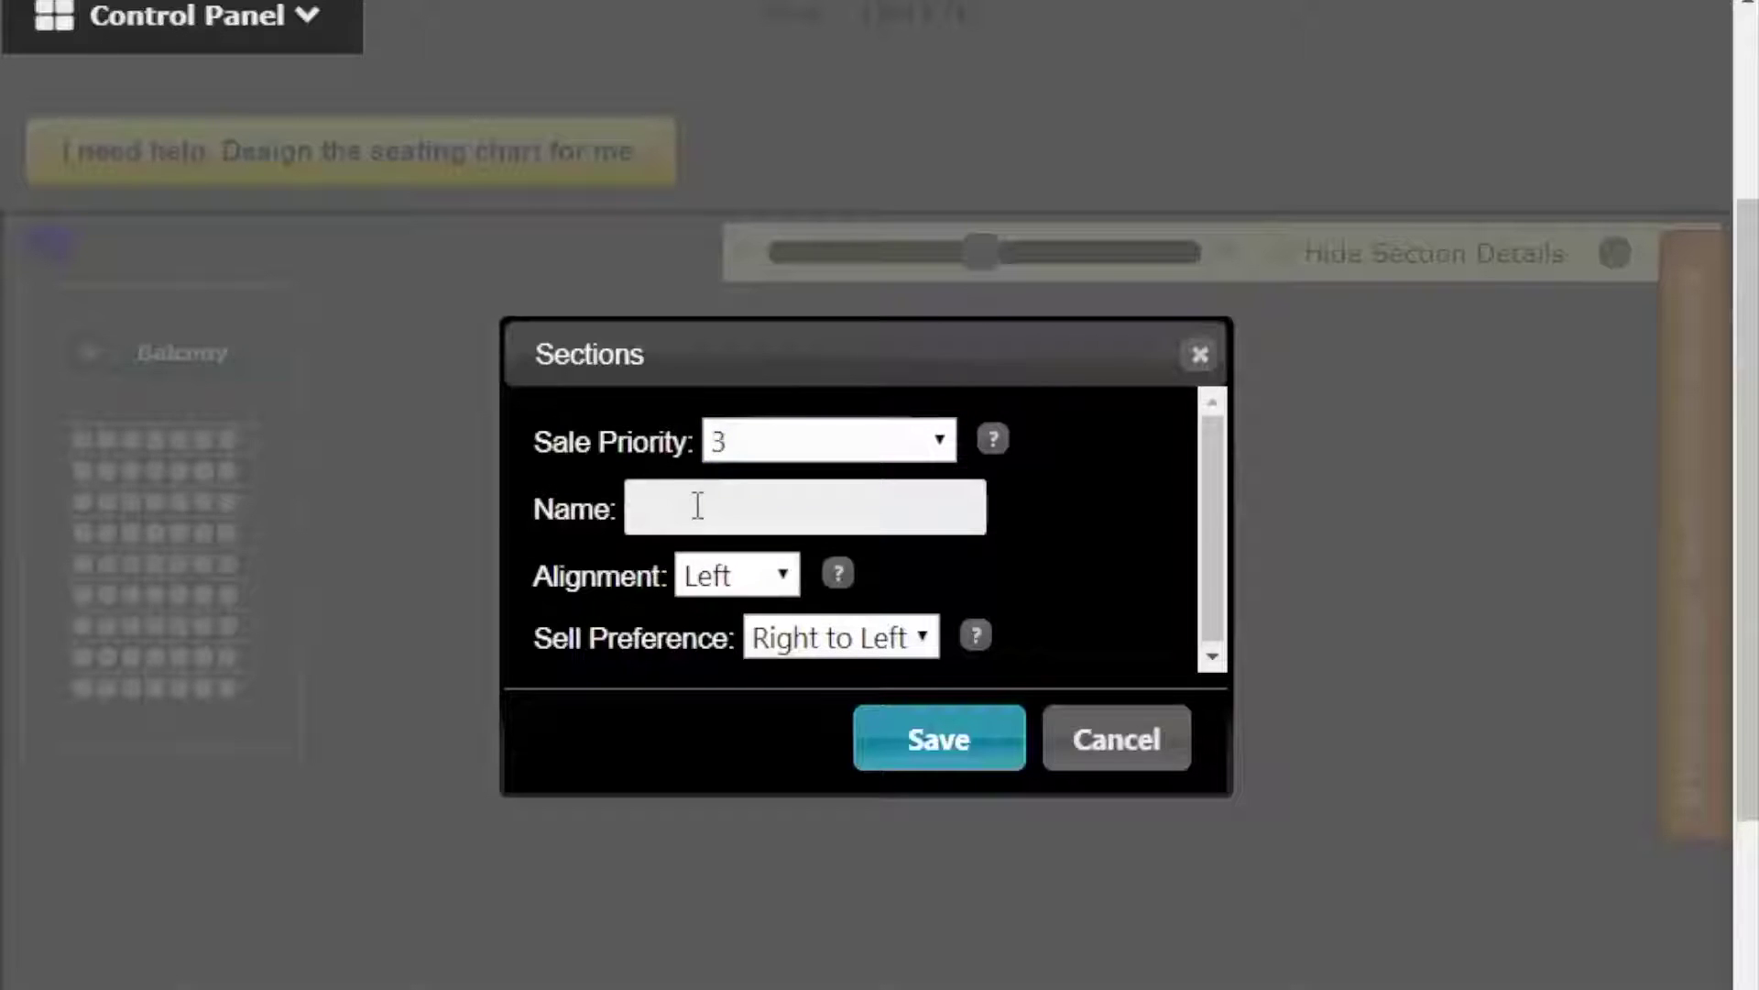
type("Balcony Center")
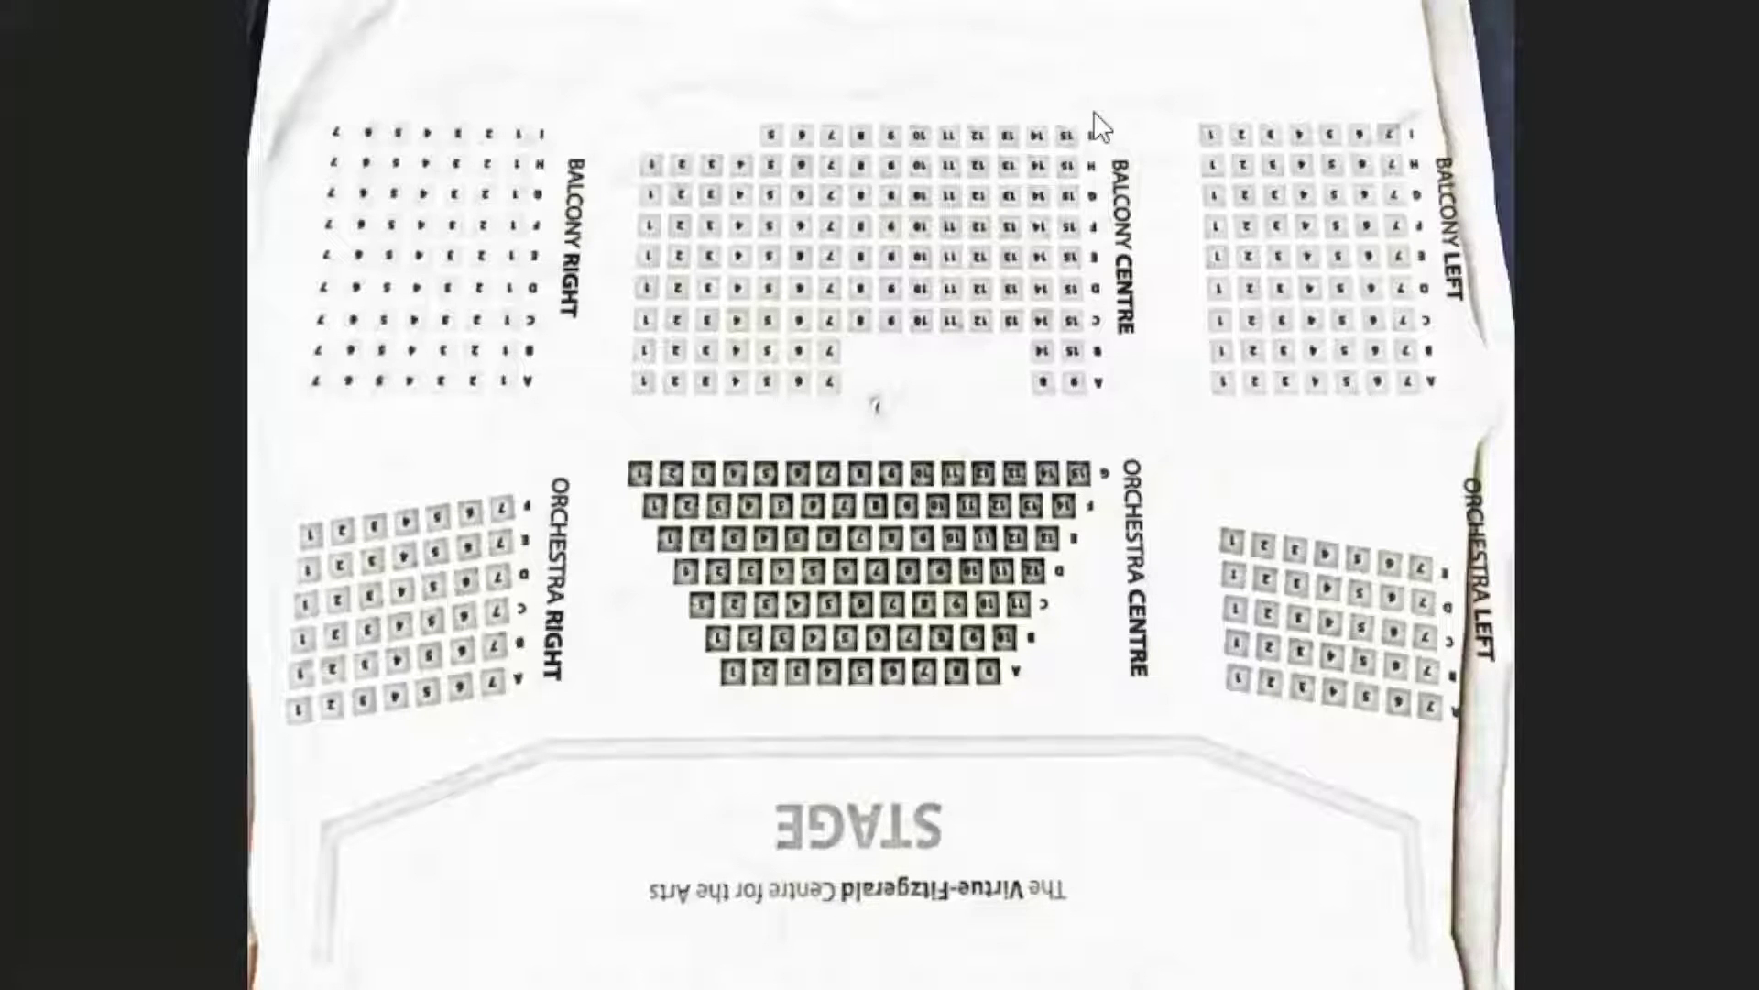
key("alt+Tab")
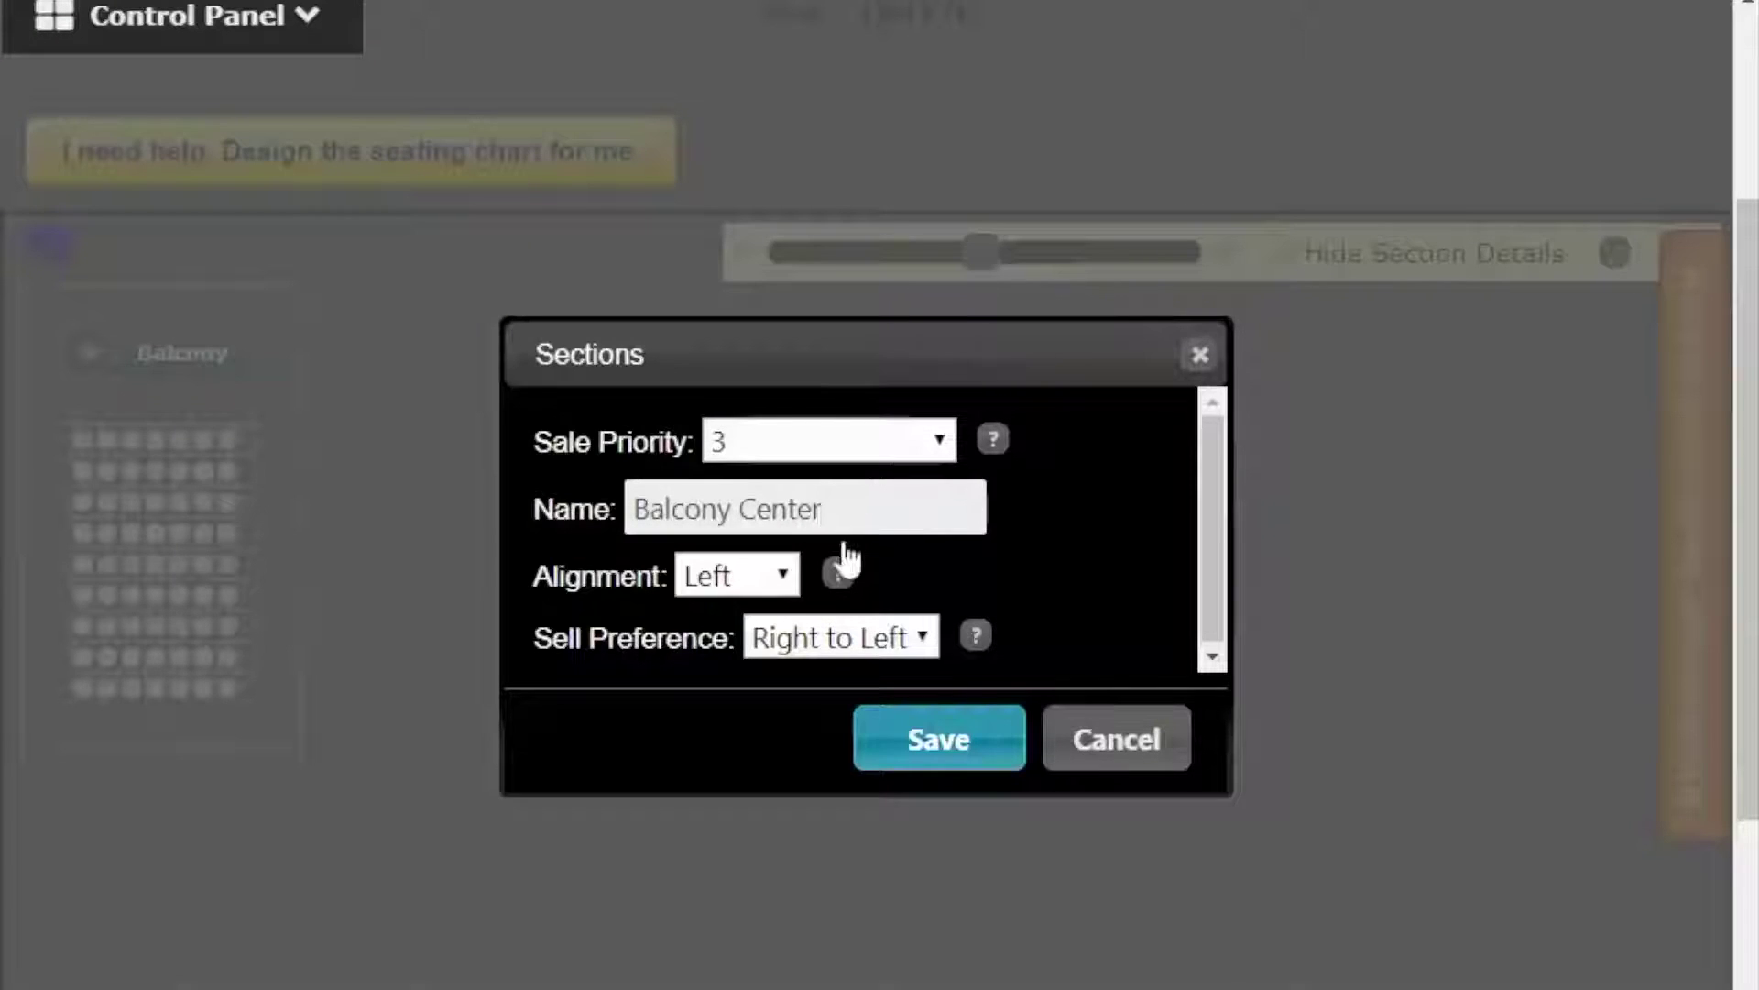
- Set its alignment to Right and sell preference to Left to Right, then save
left_click(763, 570)
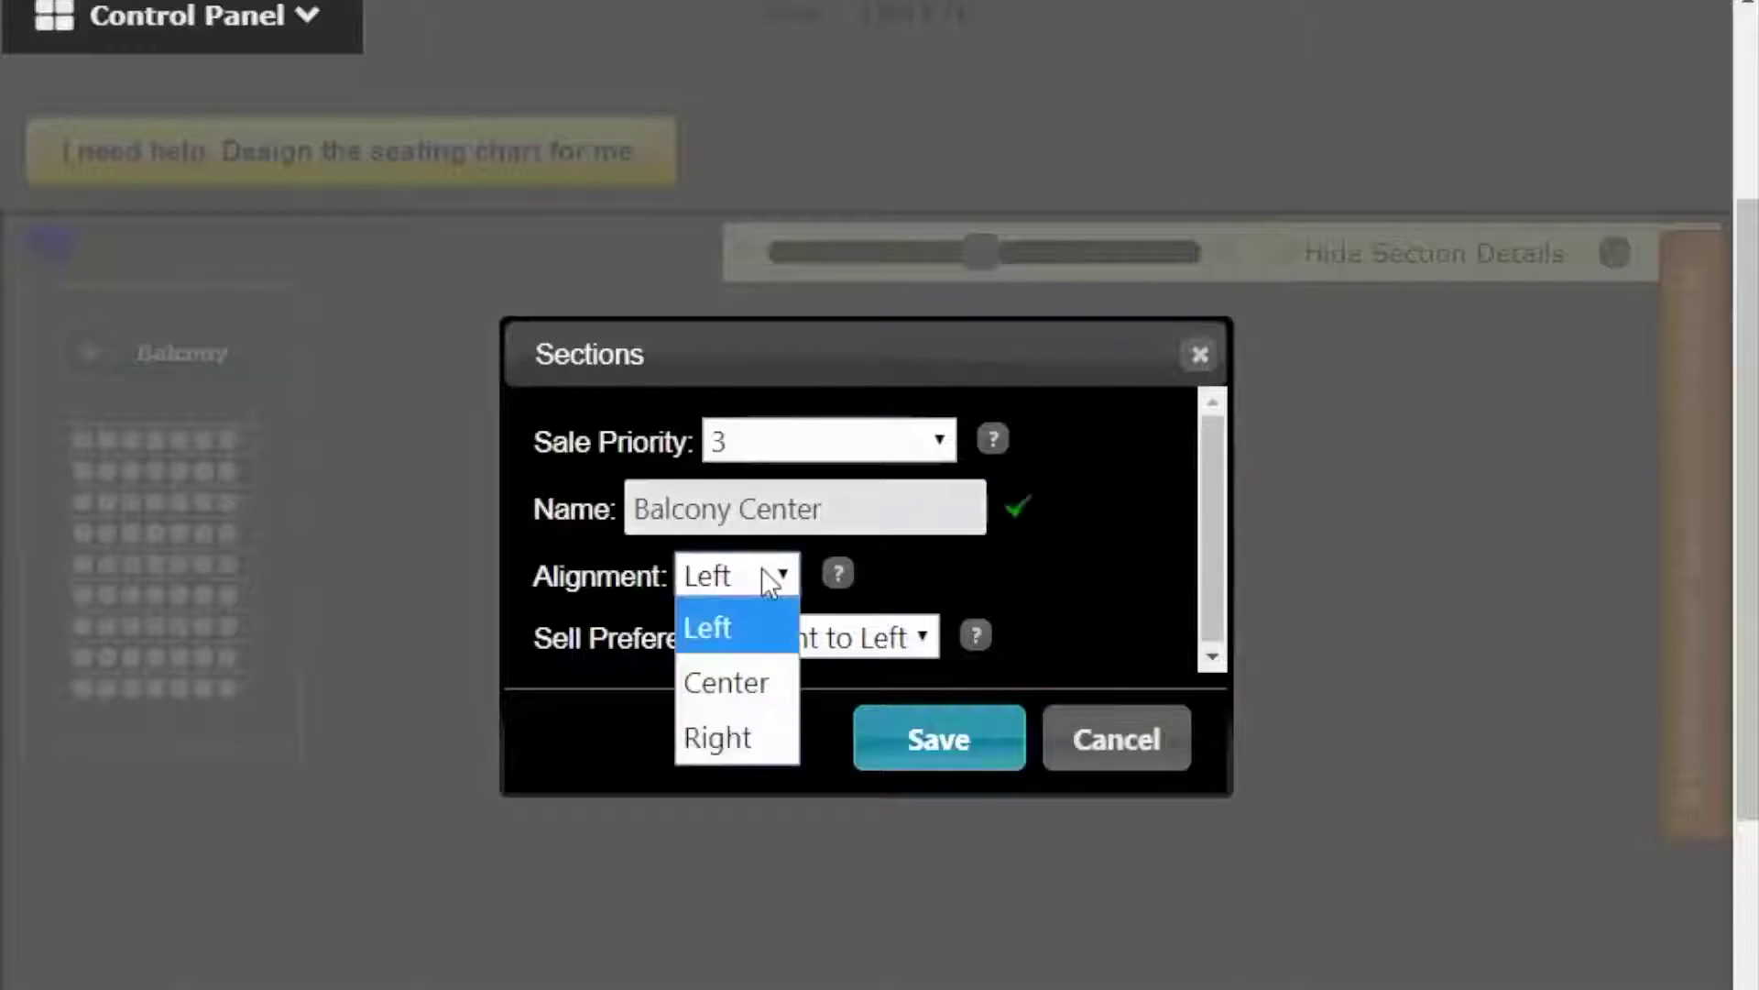
left_click(744, 734)
key("alt+Tab")
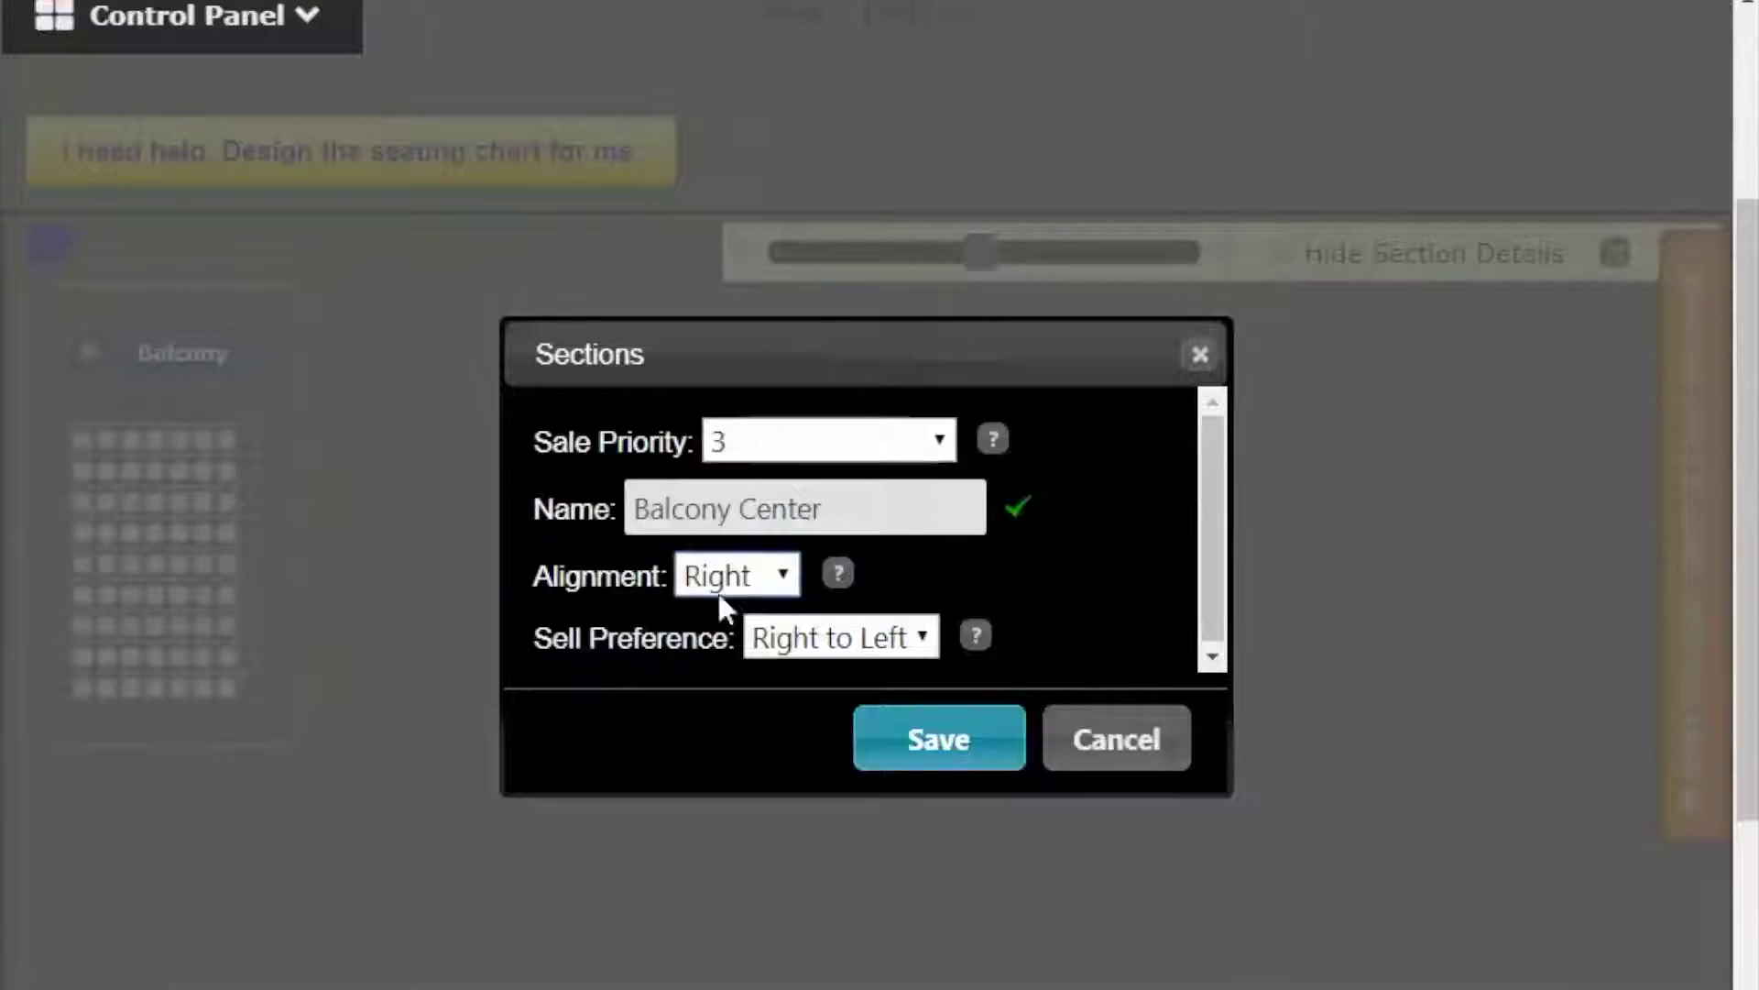
left_click(786, 636)
left_click(813, 685)
left_click(935, 741)
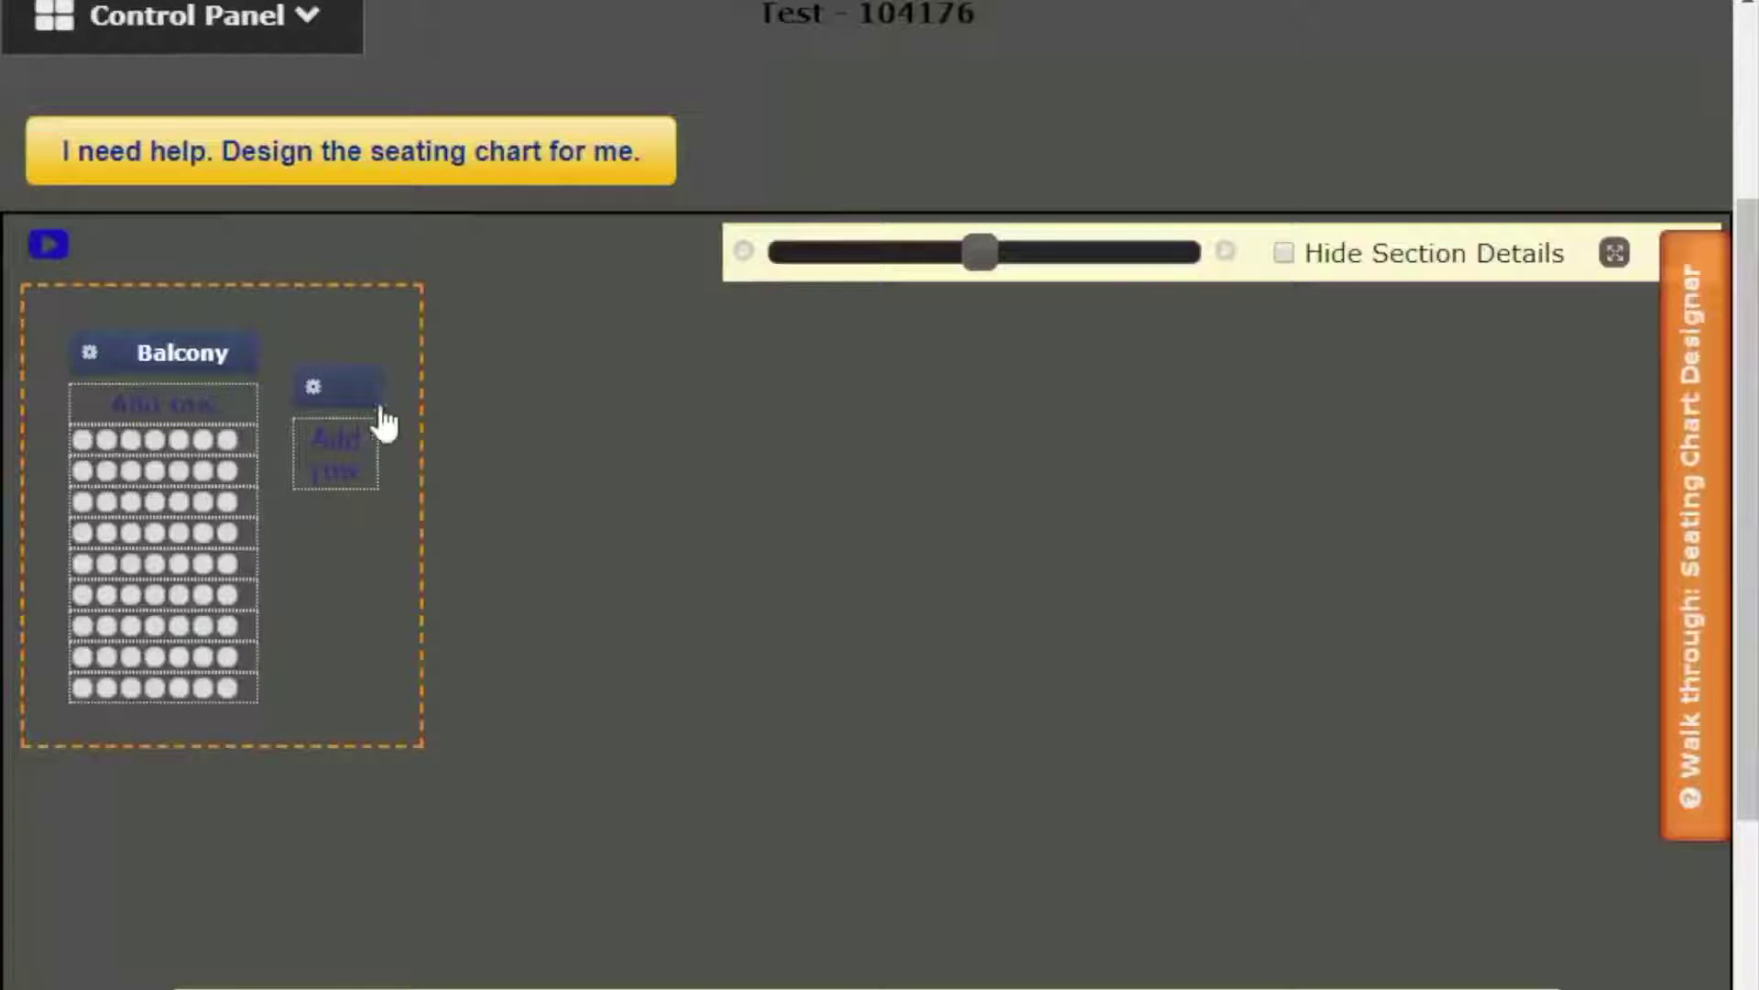
- Place Balcony Center beside Balcony and set its seat order to 1,2,3,4,5
mouse_move(354, 389)
left_mouse_down()
mouse_move(348, 343)
mouse_move(343, 359)
left_mouse_up()
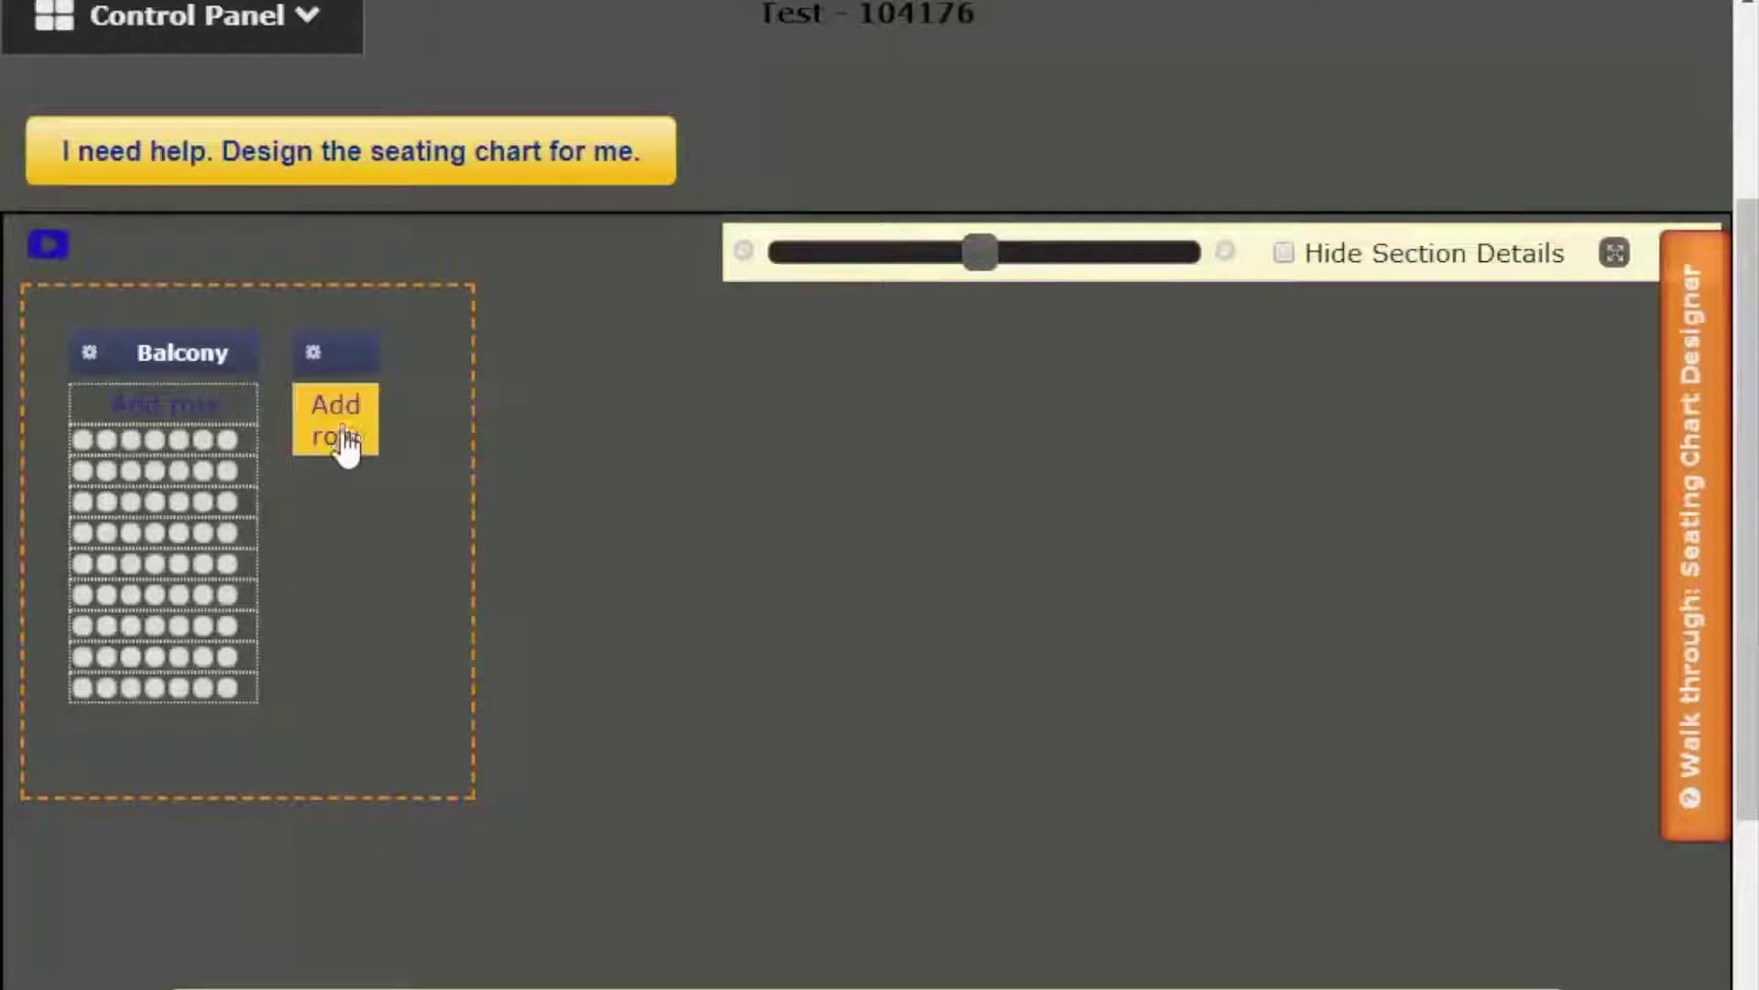
left_click(341, 432)
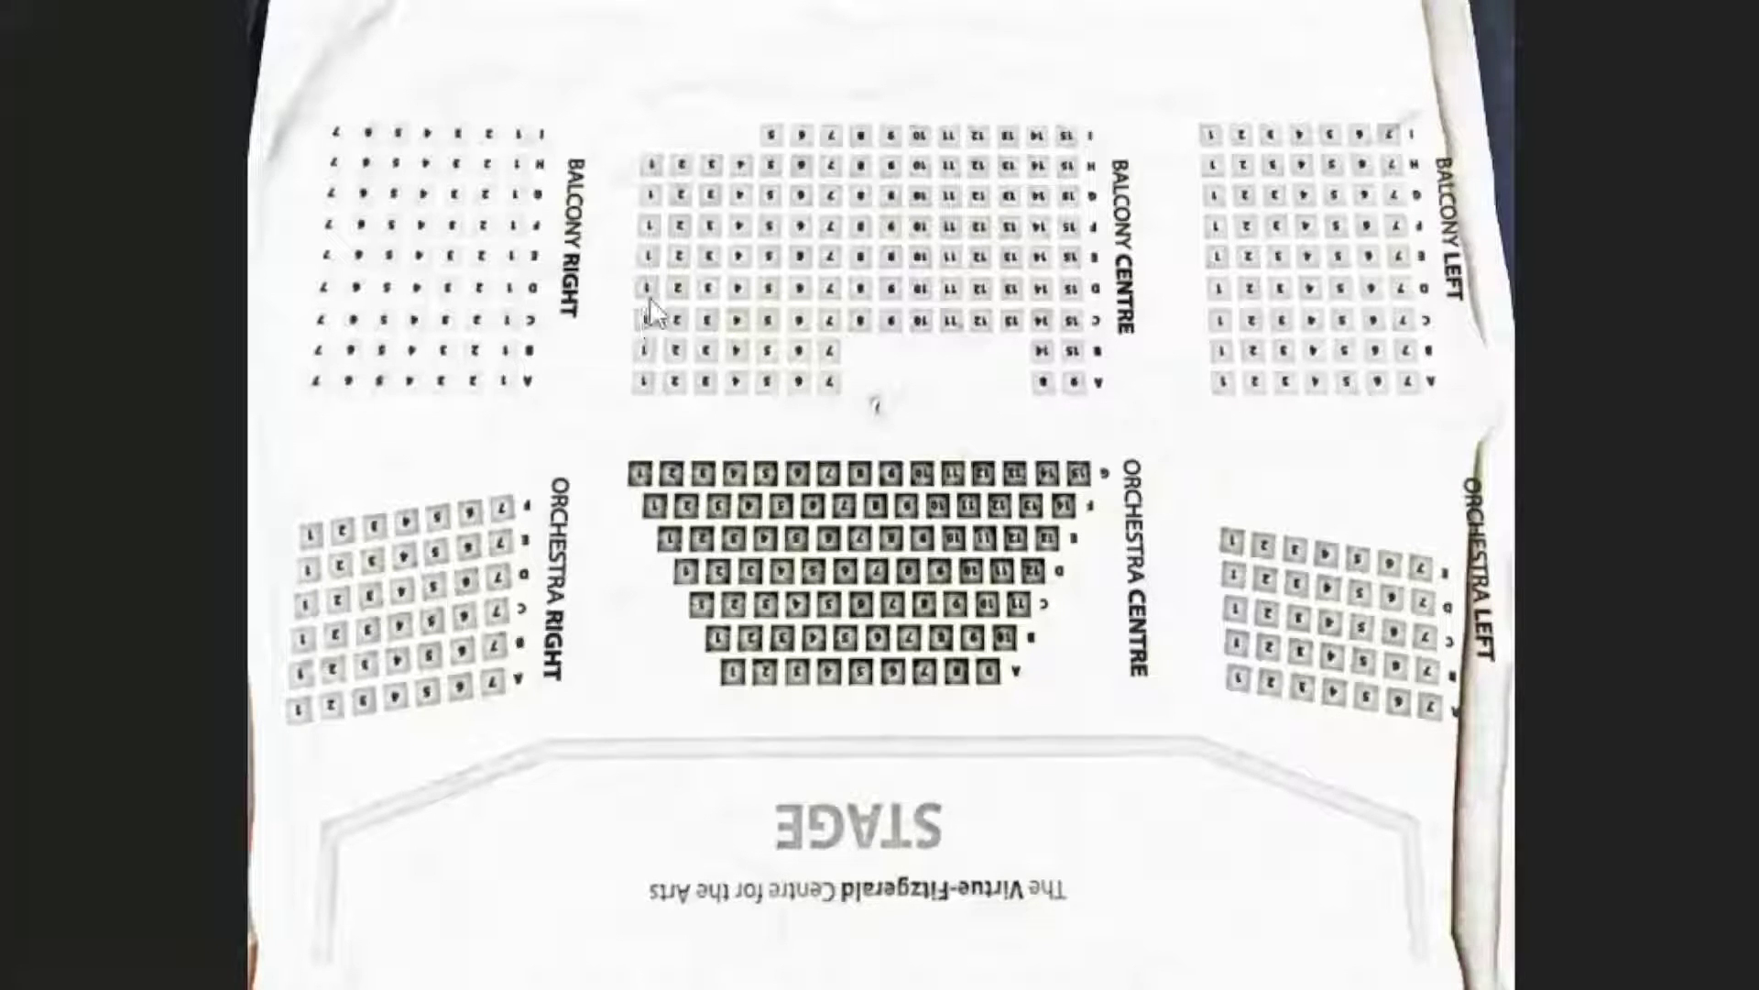
key("alt+Tab")
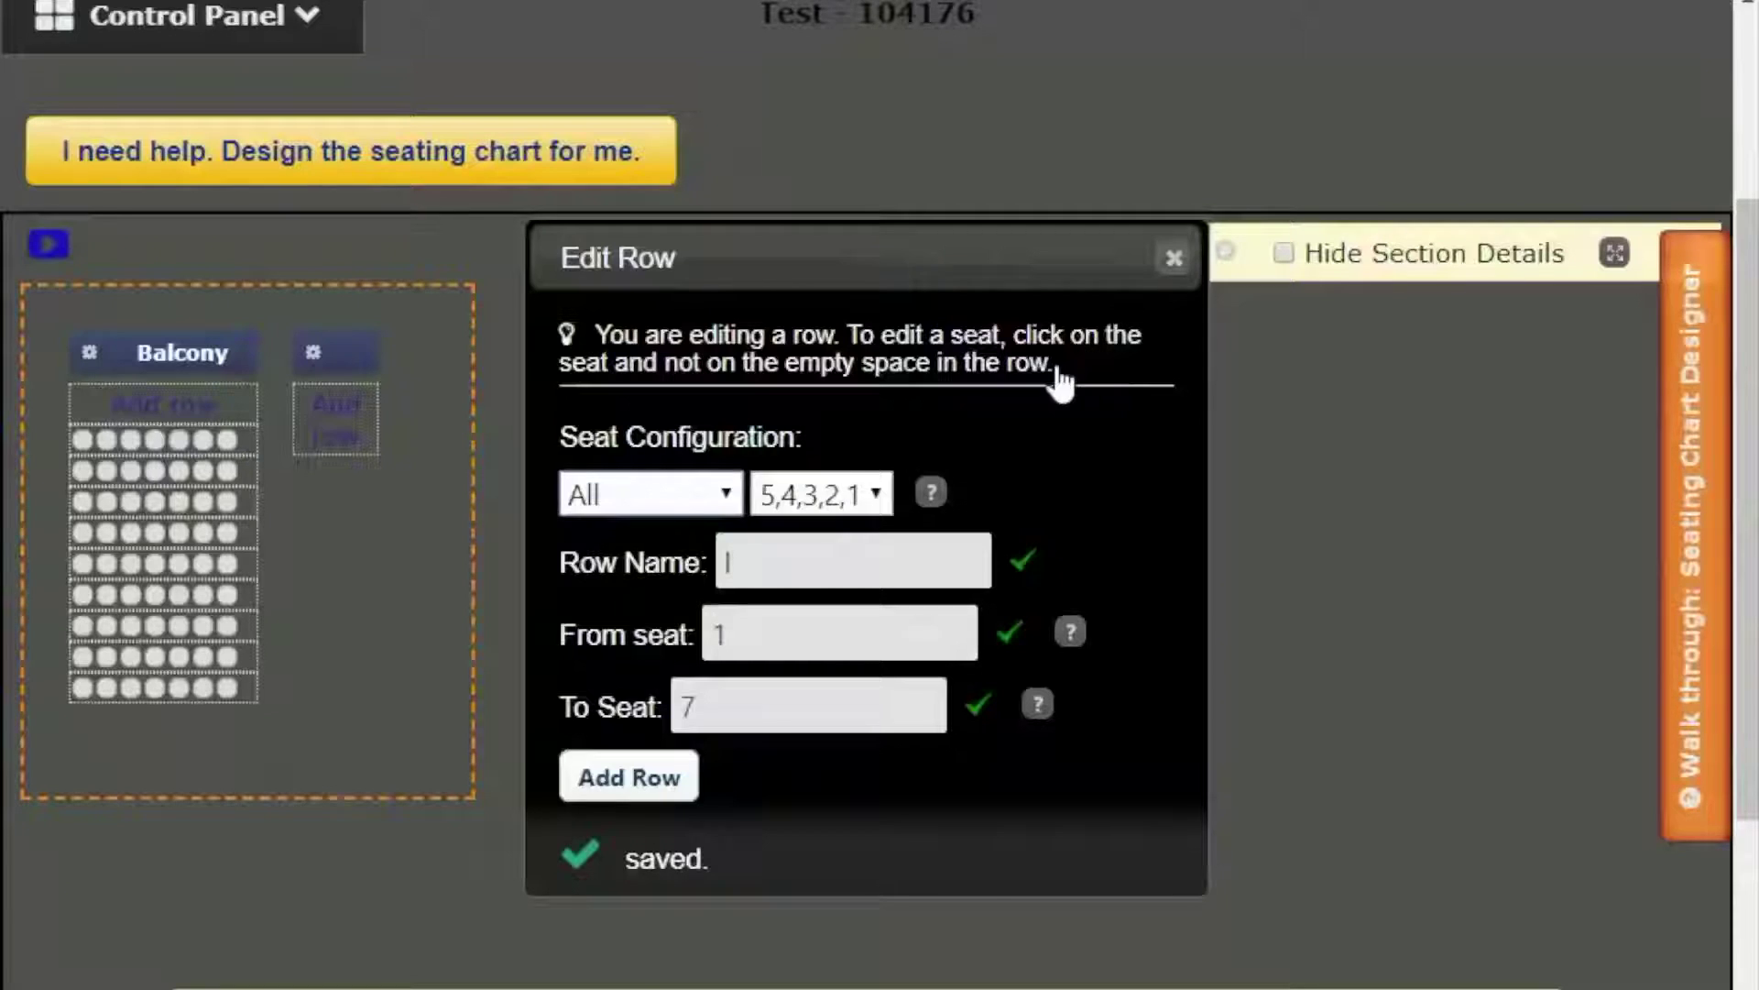
left_click(852, 499)
left_click(852, 499)
key("Up")
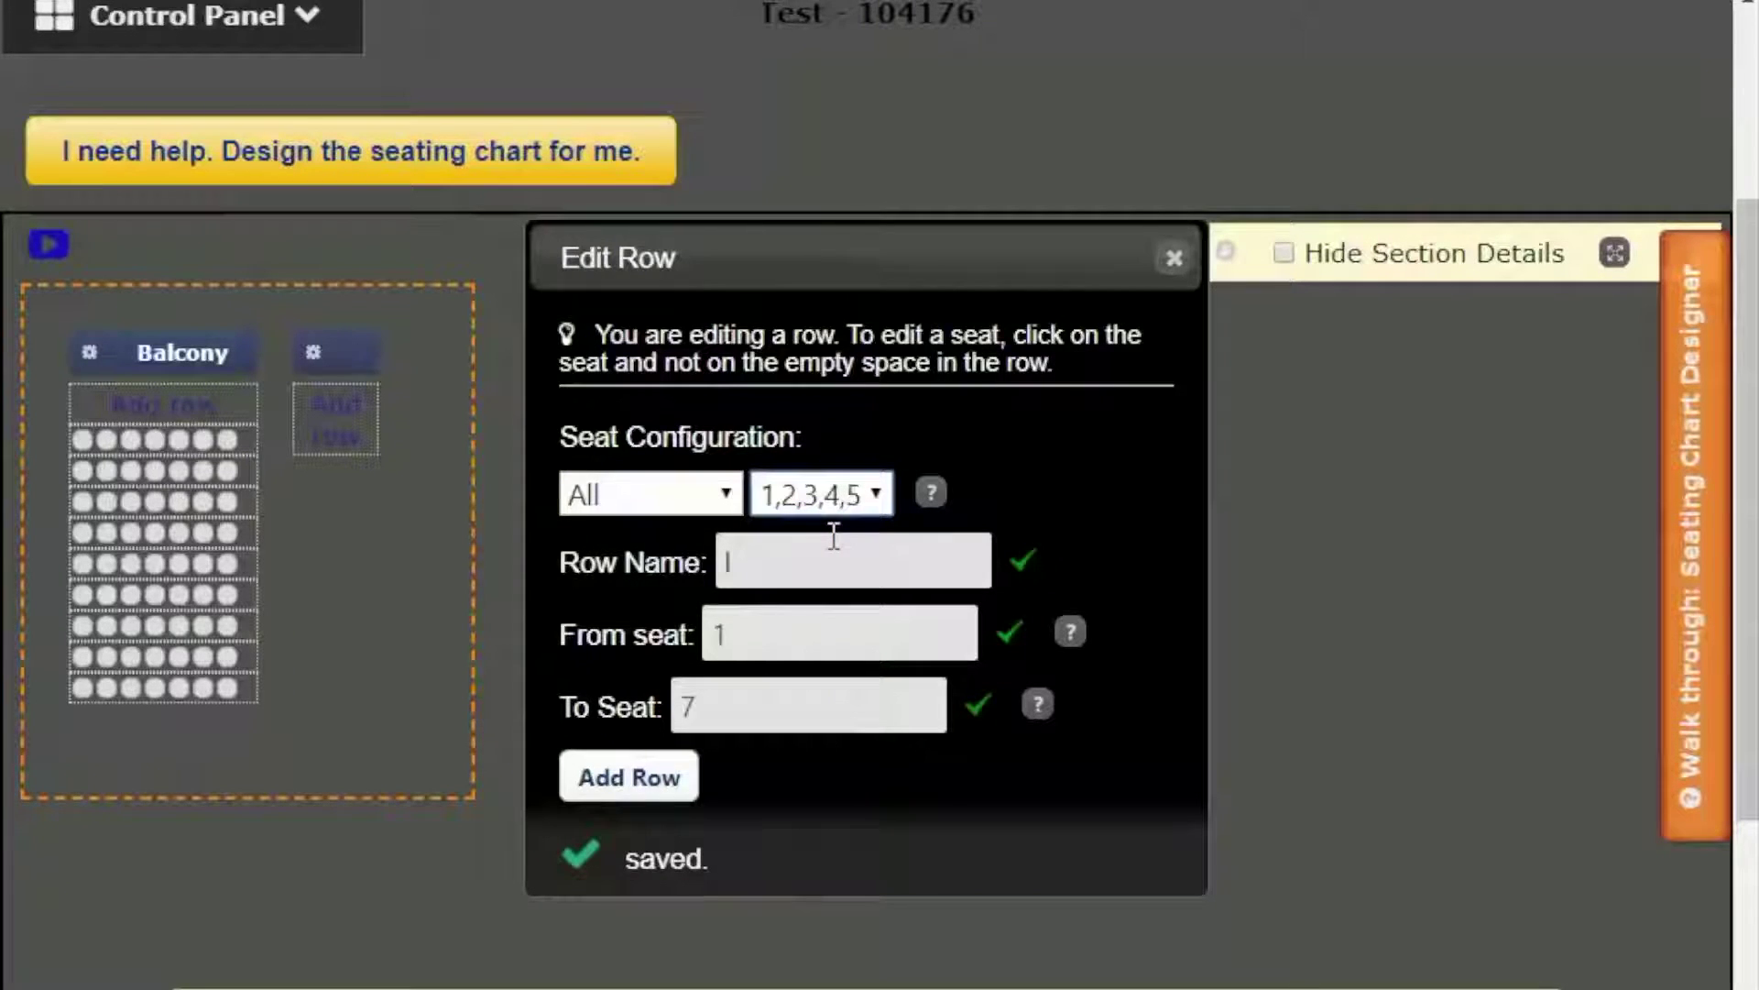
key("alt+Tab")
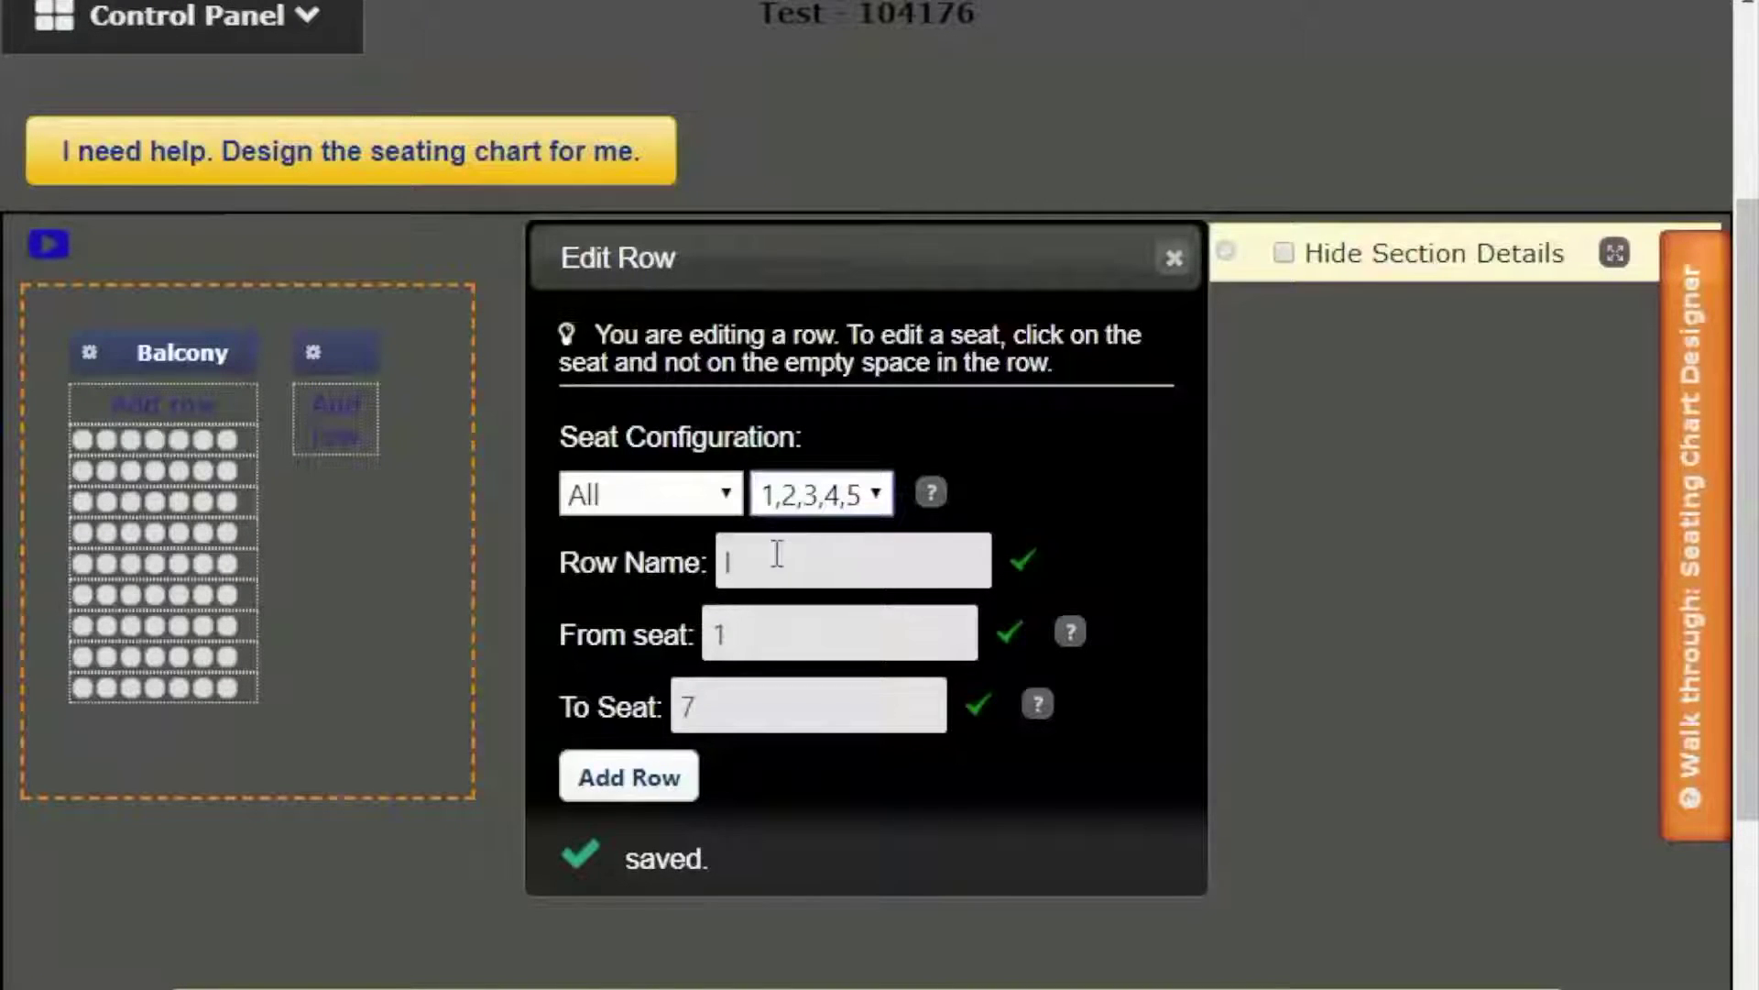
- Add row A with seats 1–9 to Balcony Center
left_click(667, 560)
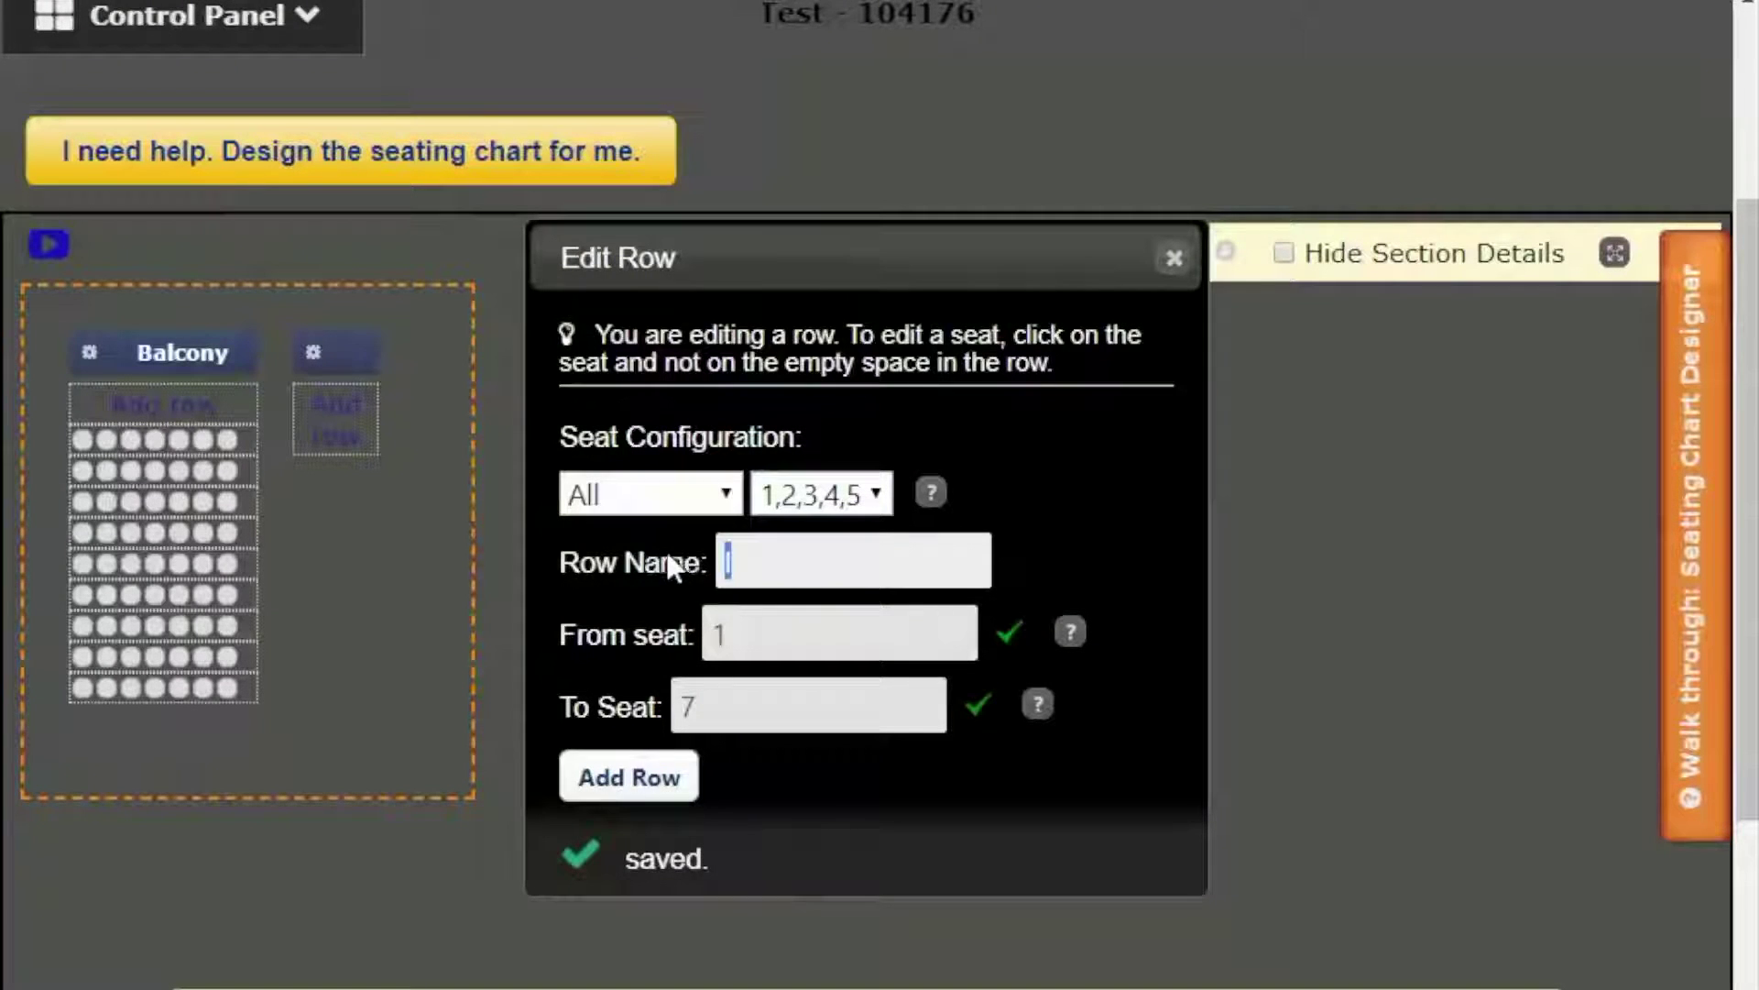
type("A")
key("Tab")
key("Tab")
type("9")
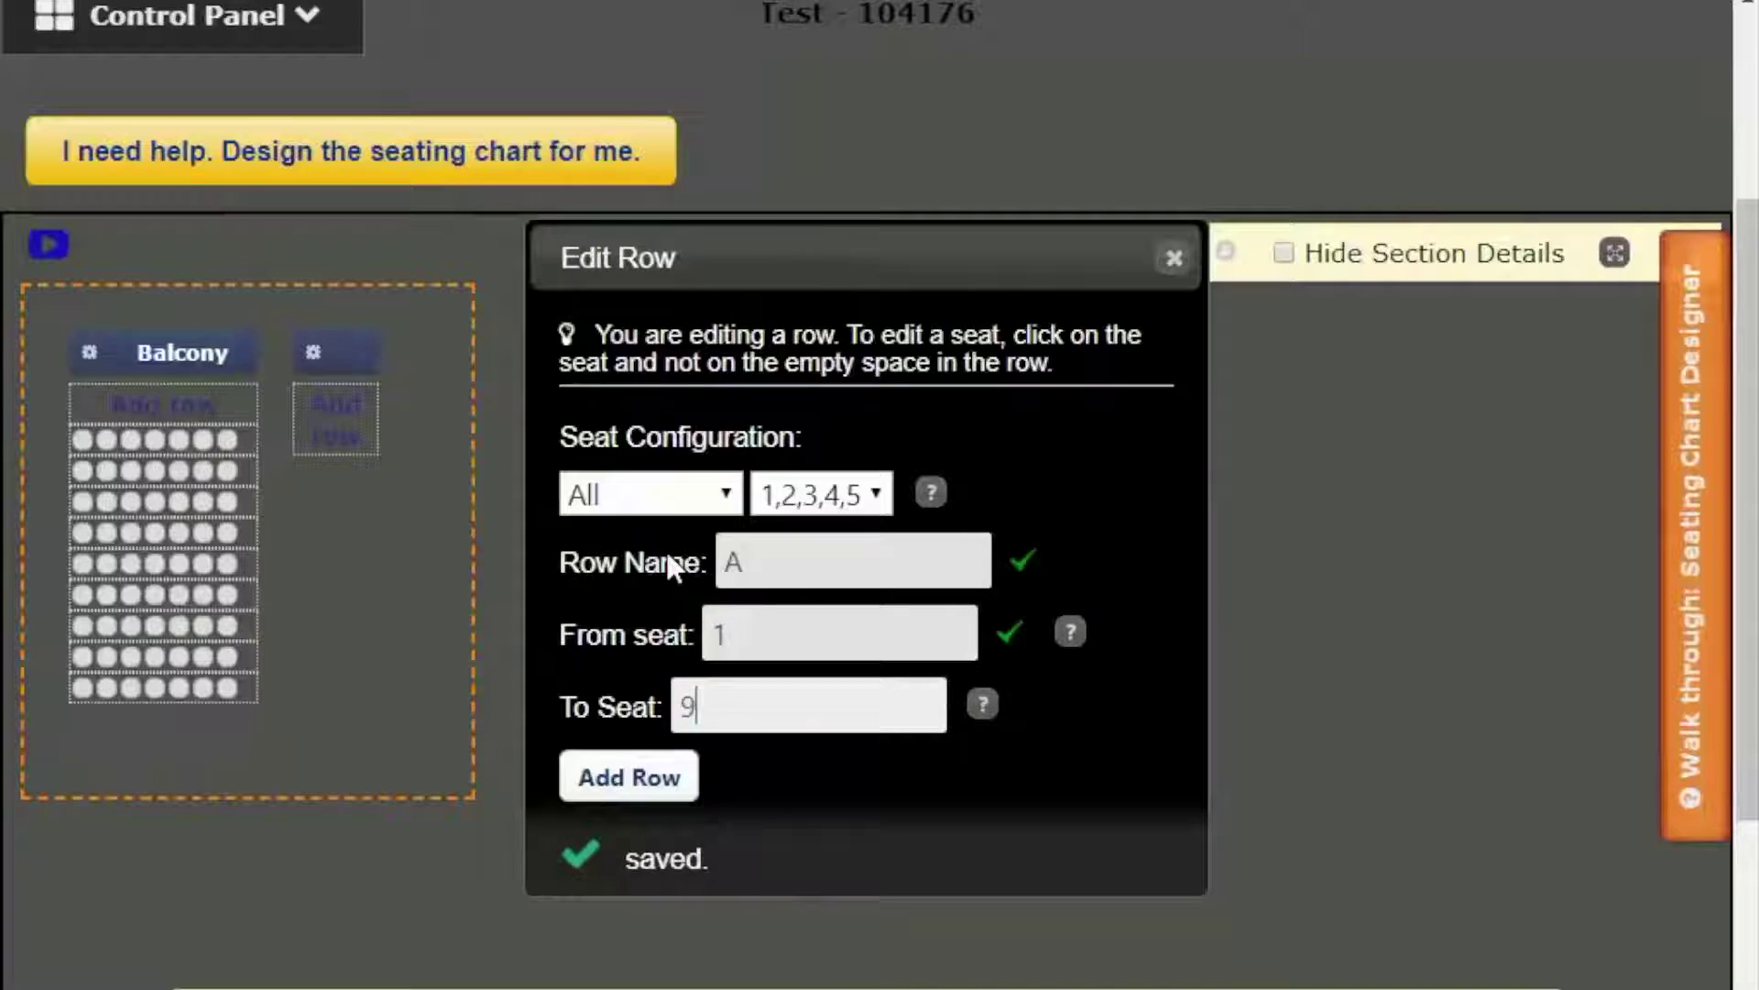
left_click(629, 777)
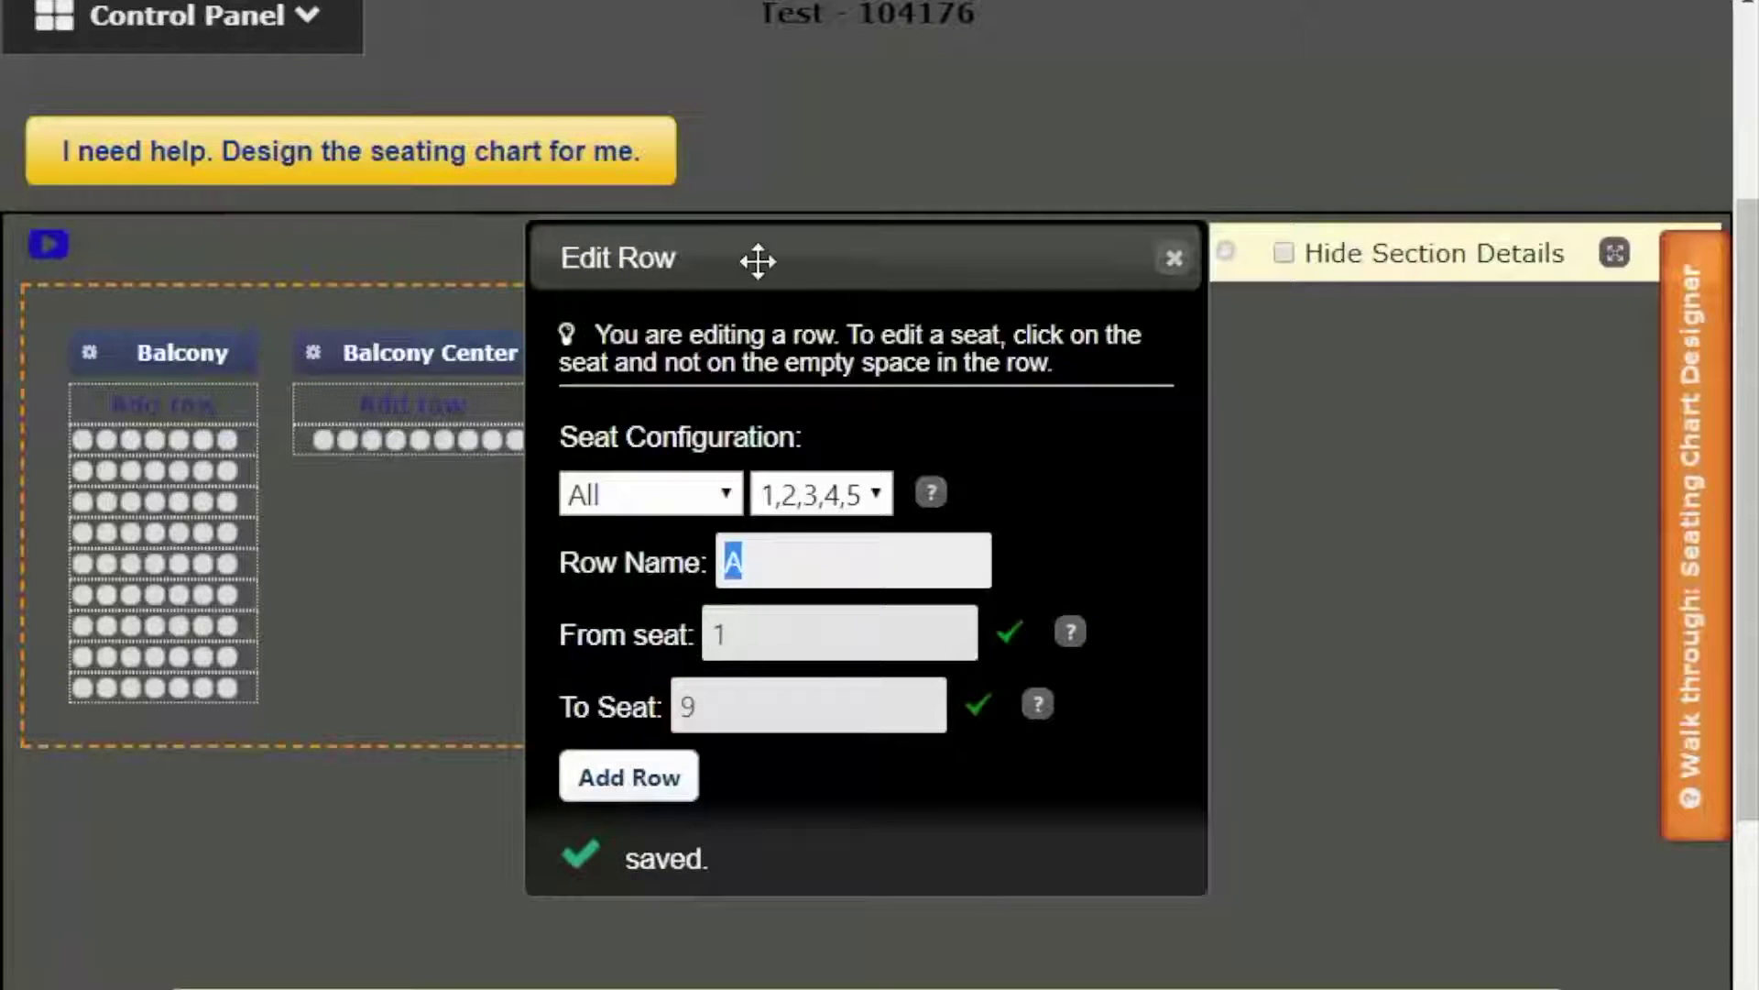
left_click_drag(758, 257, 1021, 245)
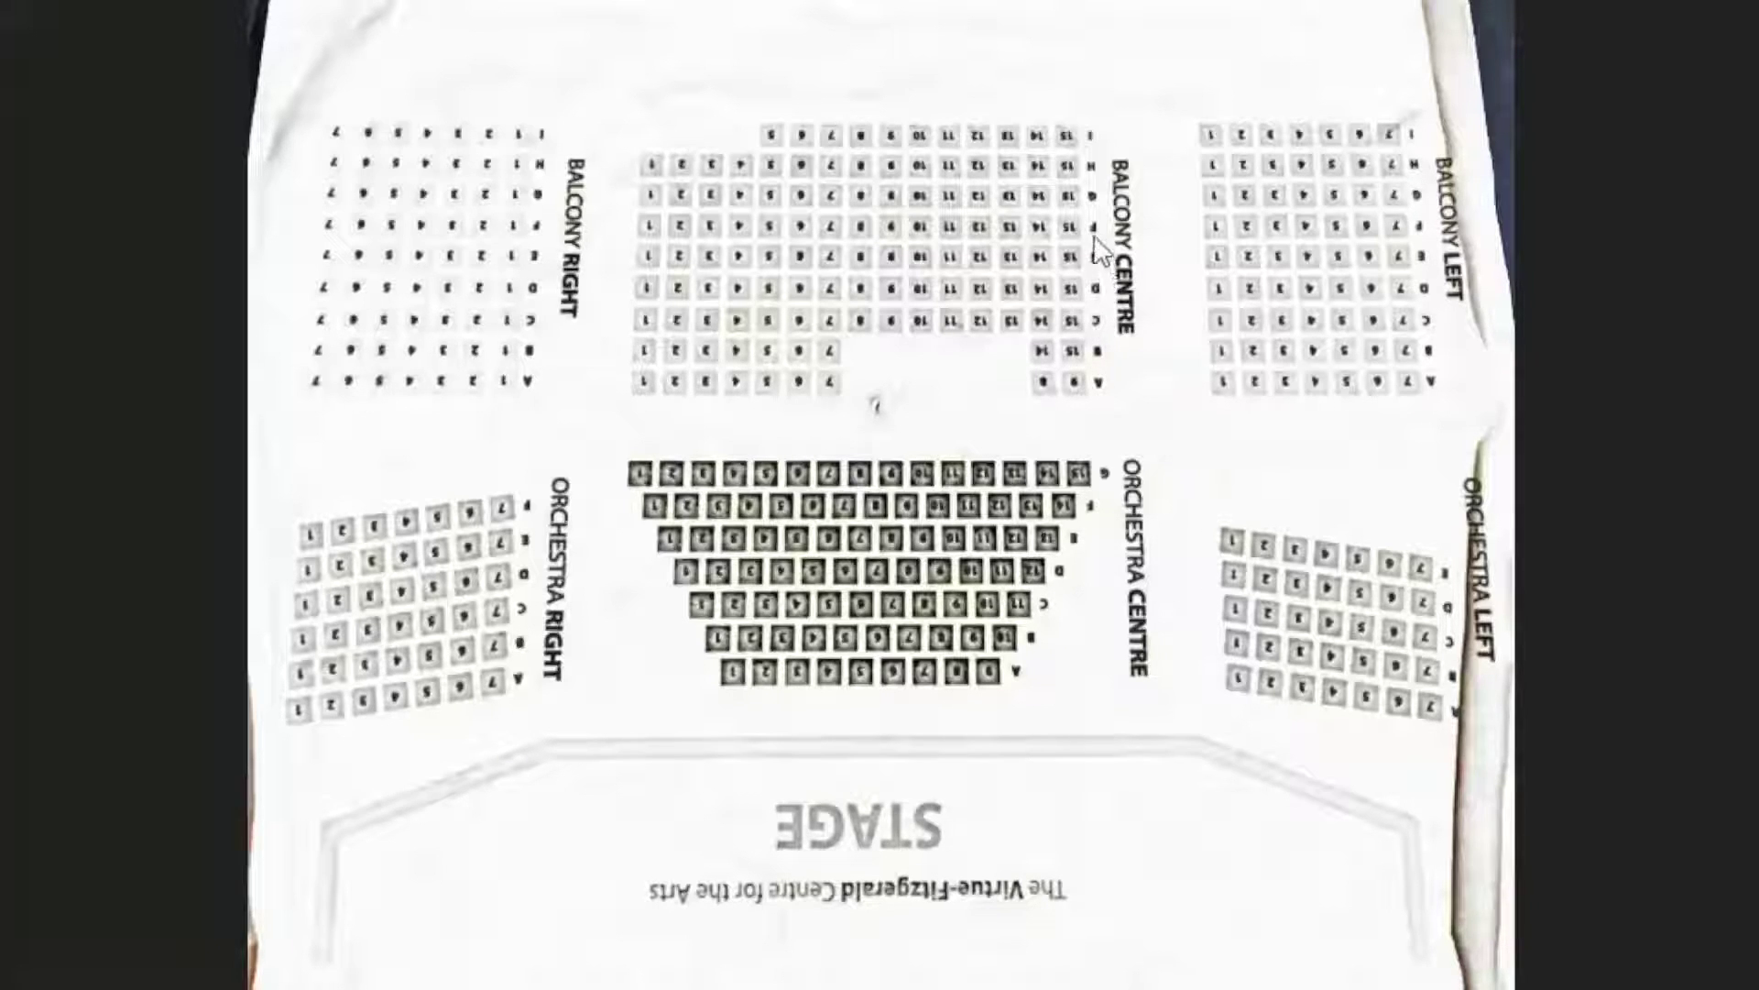
- Change the last seat to 15 and add Balcony Center row B
key("alt+Tab")
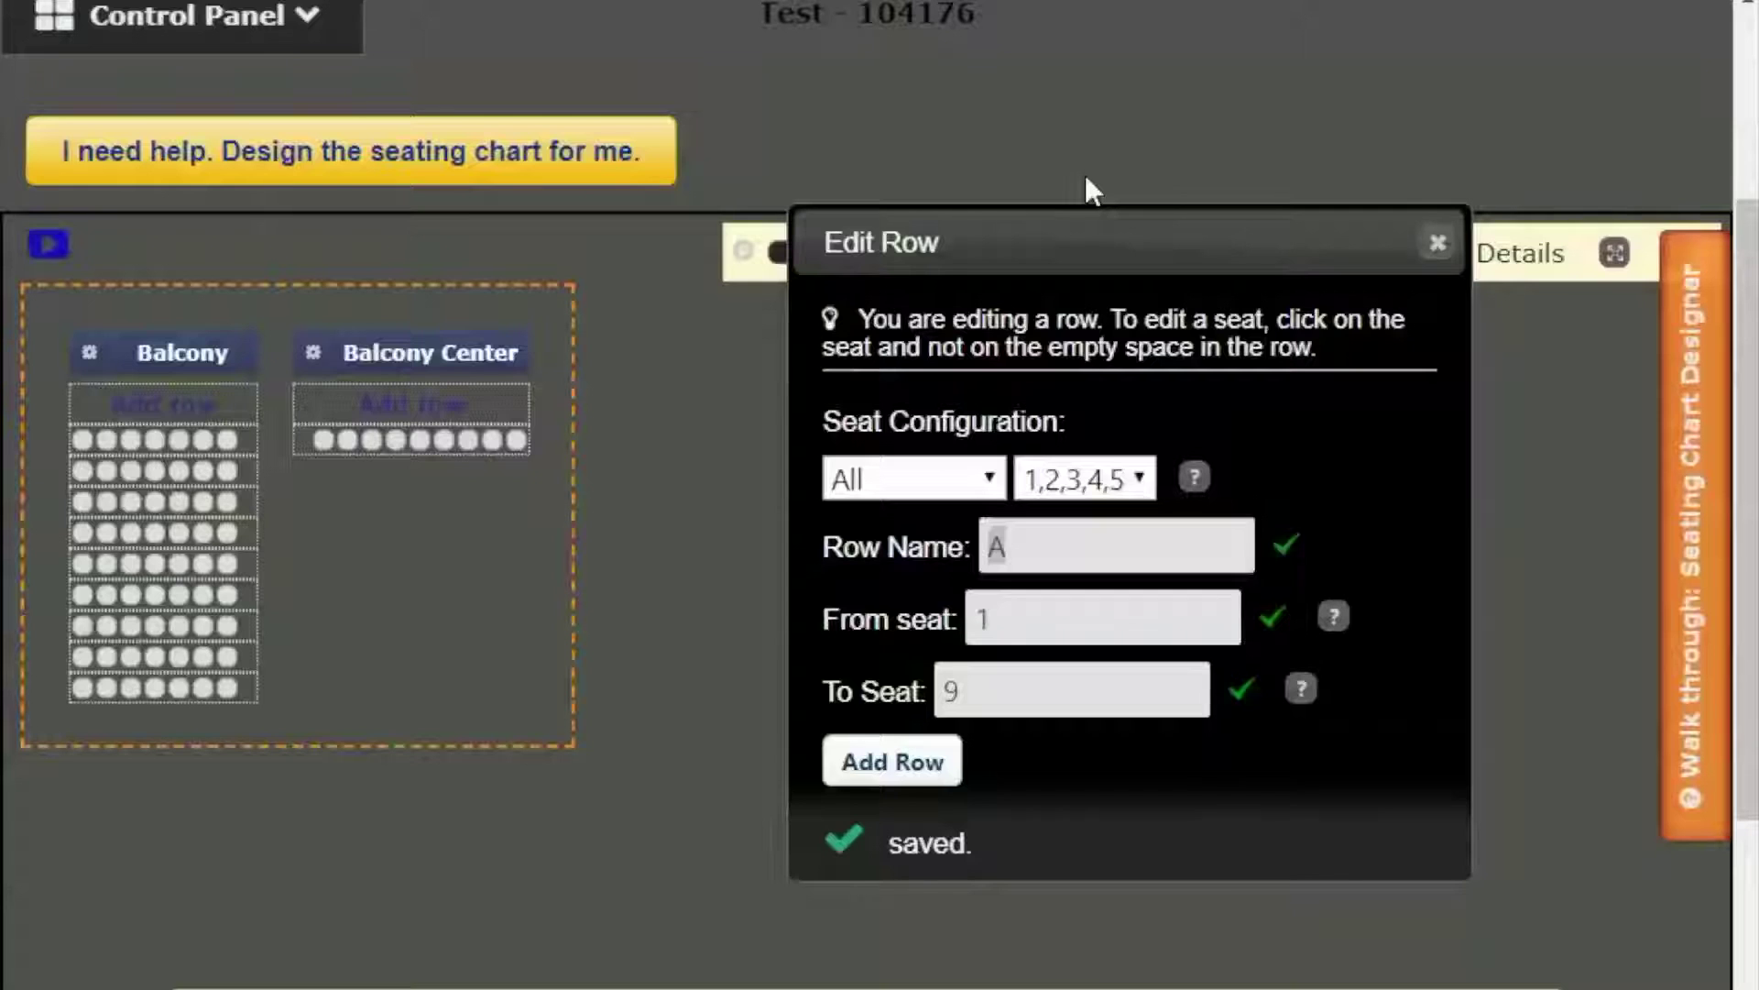
left_click_drag(996, 678, 931, 691)
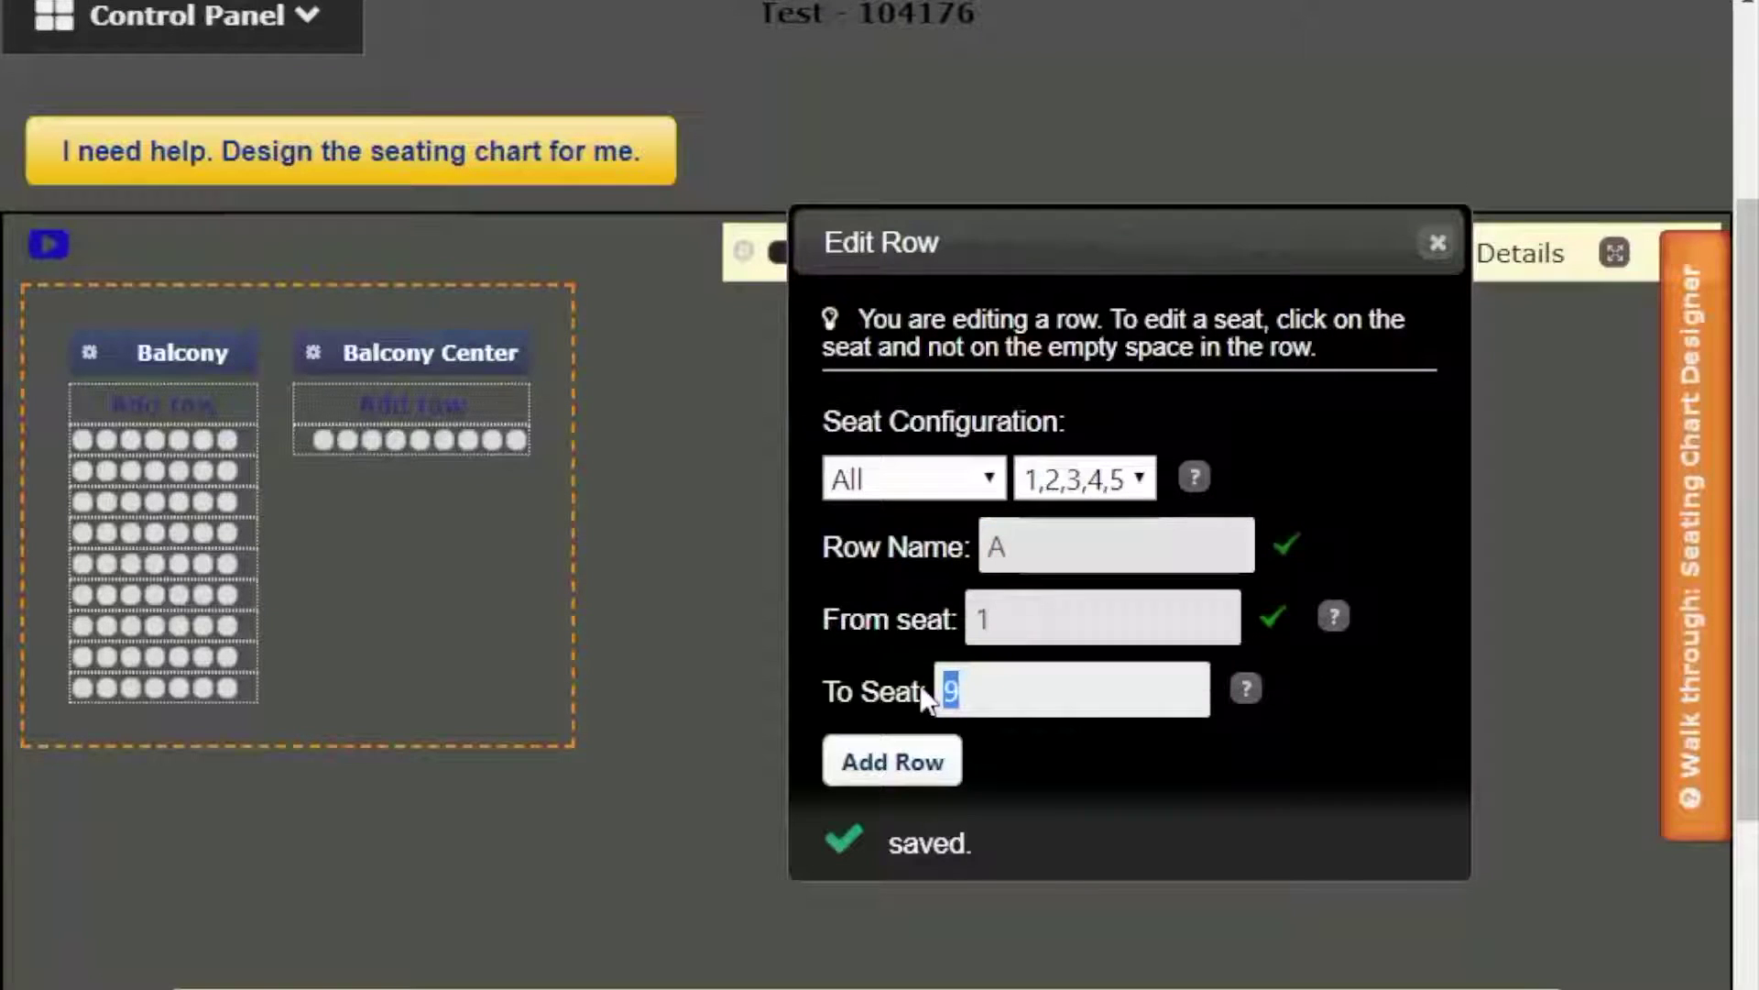
type("15")
left_click_drag(1008, 546, 923, 581)
type("b")
key("BackSpace")
type("B")
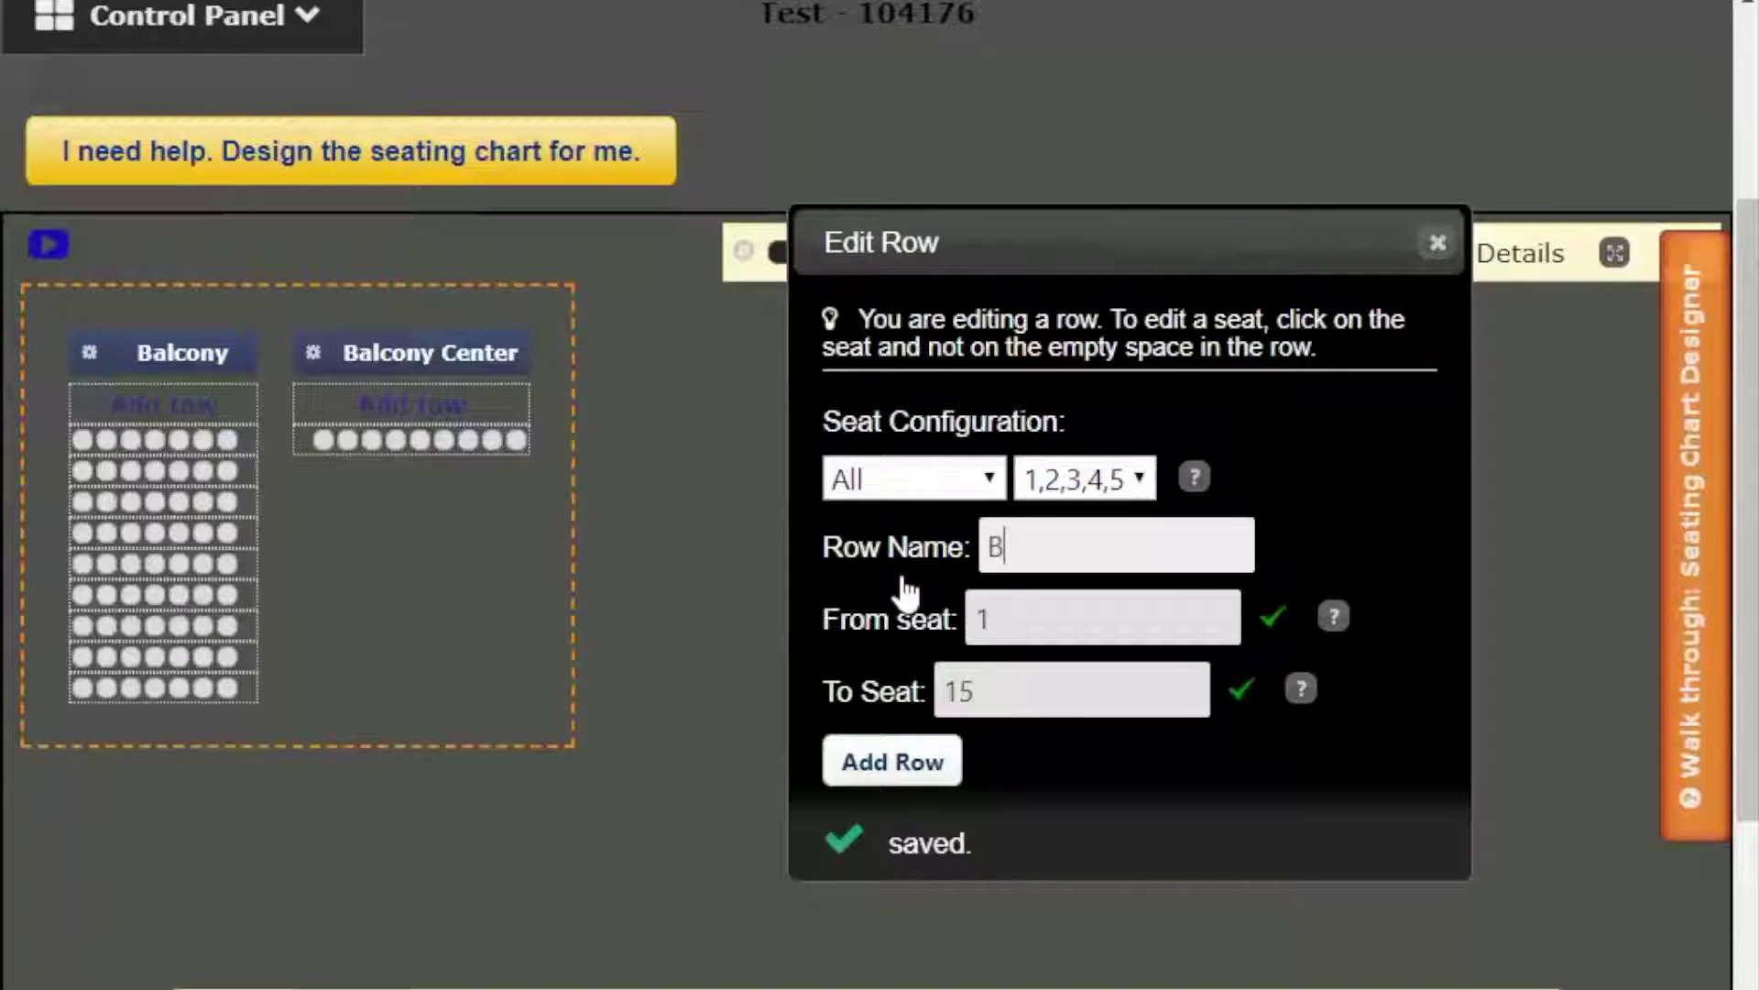
left_click(884, 779)
- Add Balcony Center rows C through G, each with 15 seats
type("C")
left_click(882, 778)
type("D")
left_click(884, 779)
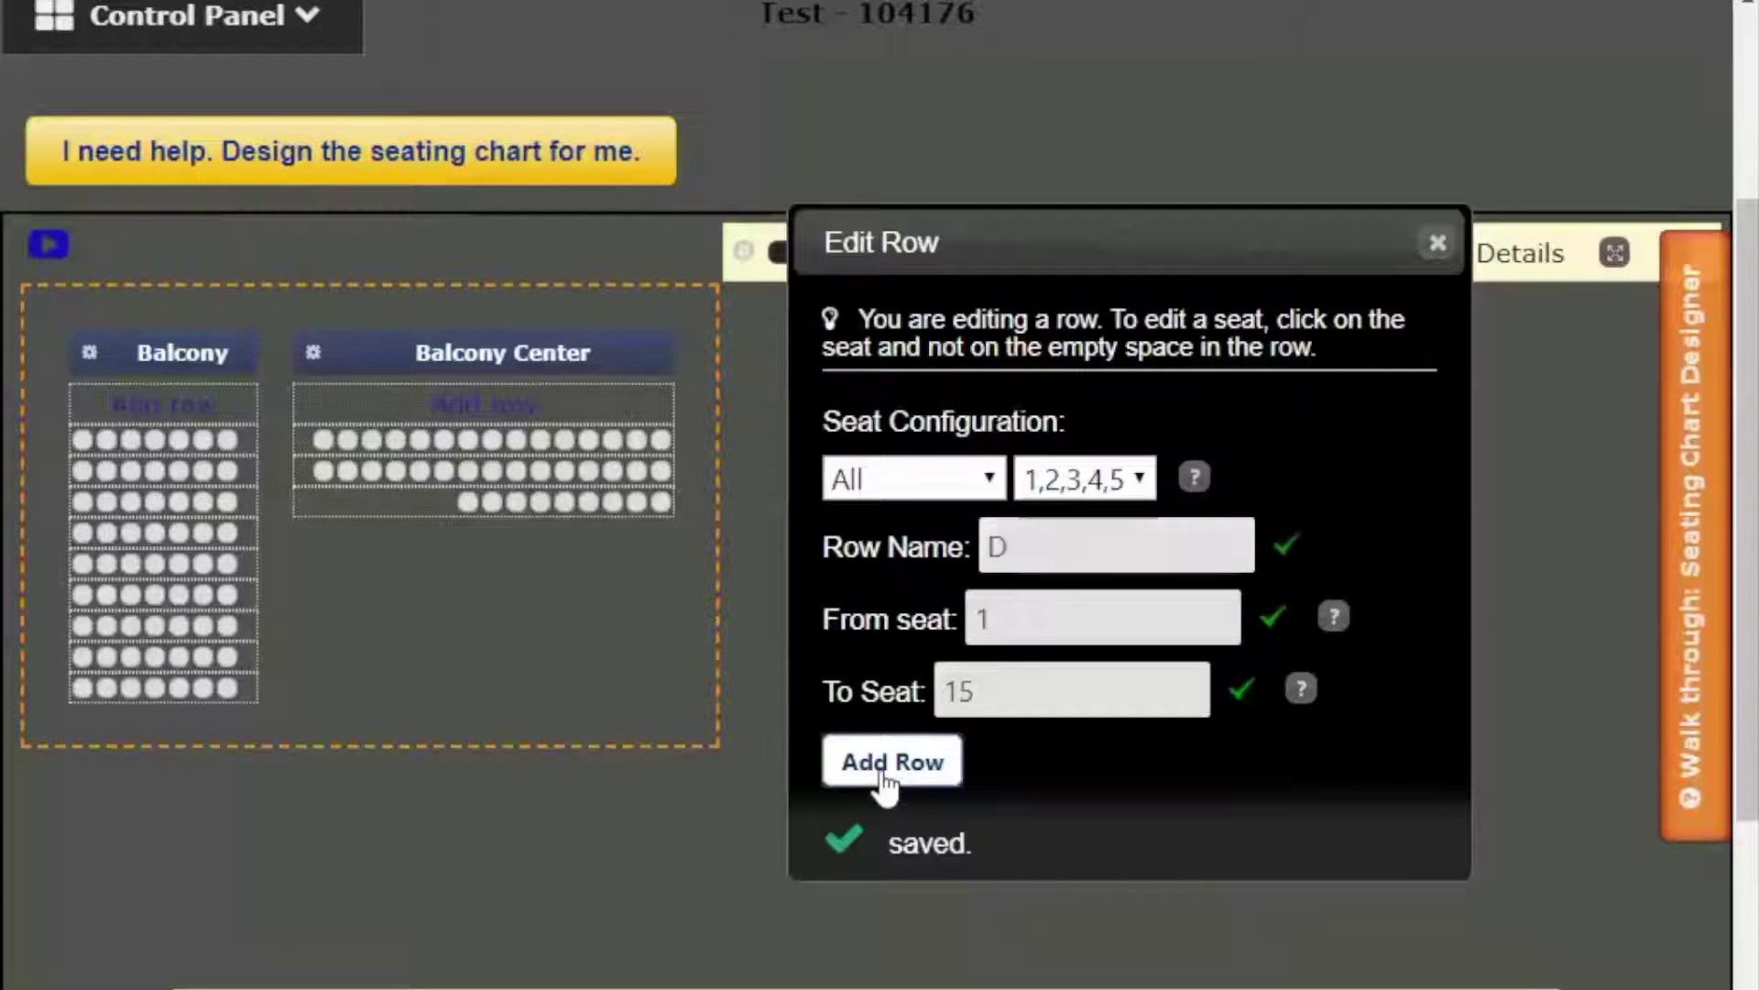
type("E")
left_click(885, 778)
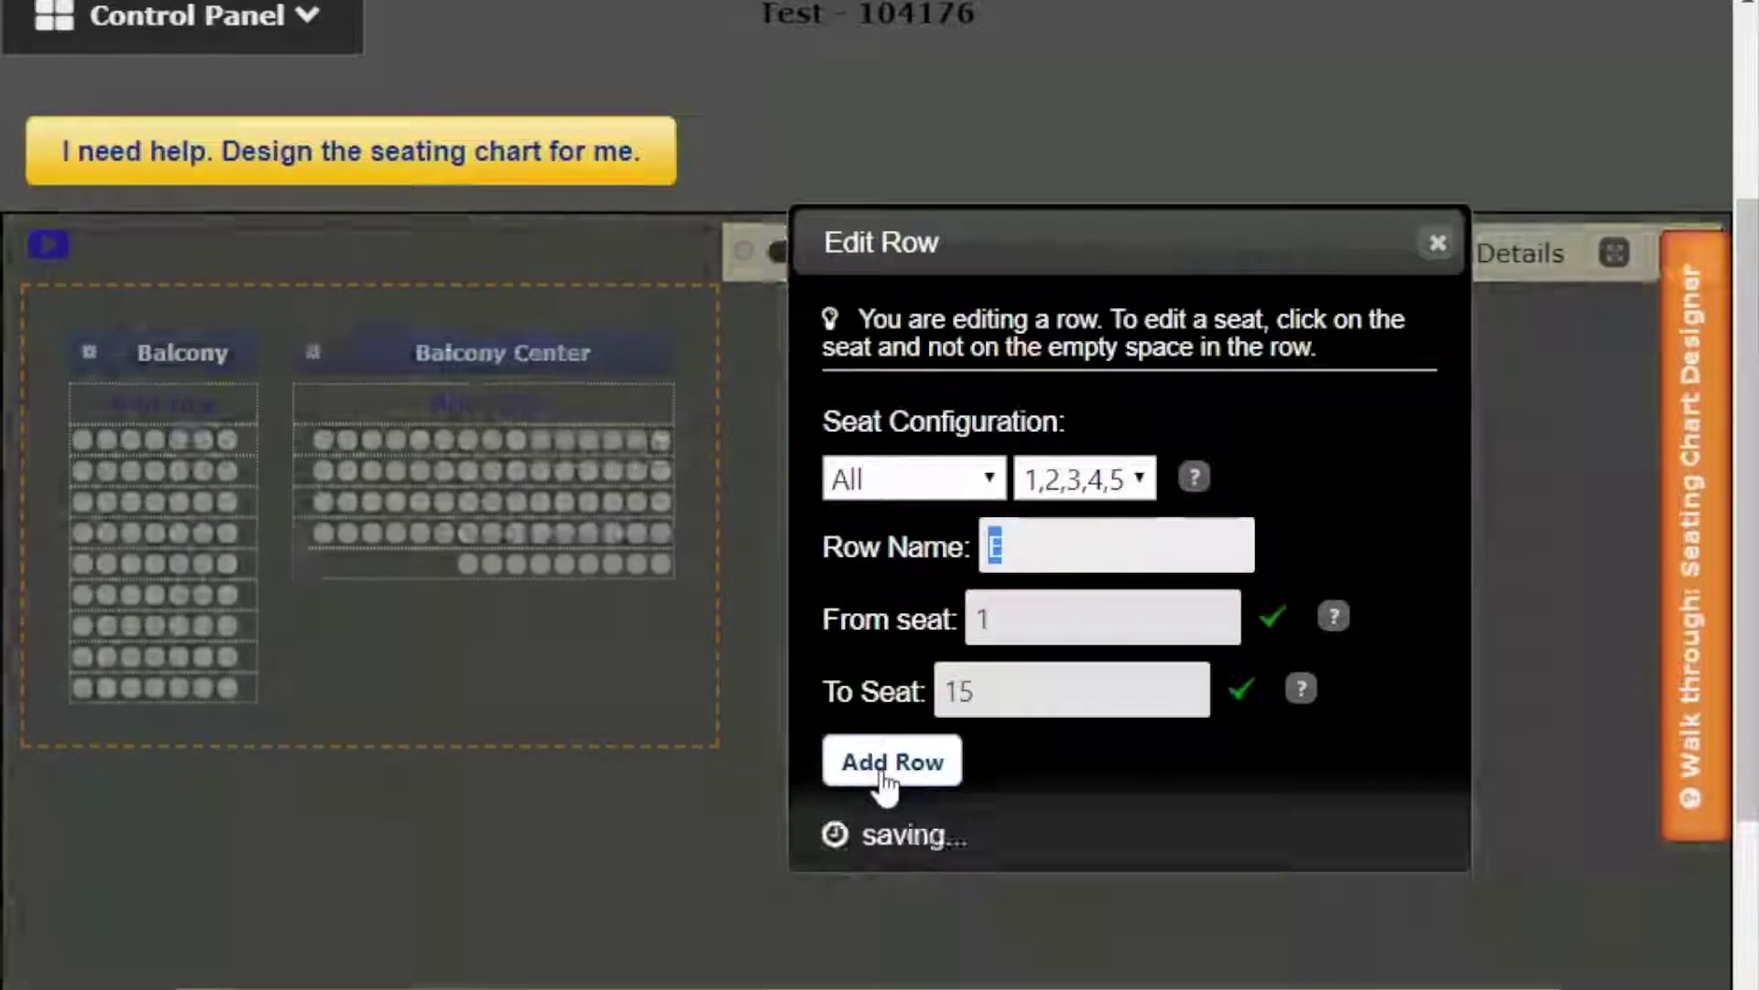
type("F")
left_click(885, 779)
left_click(885, 779)
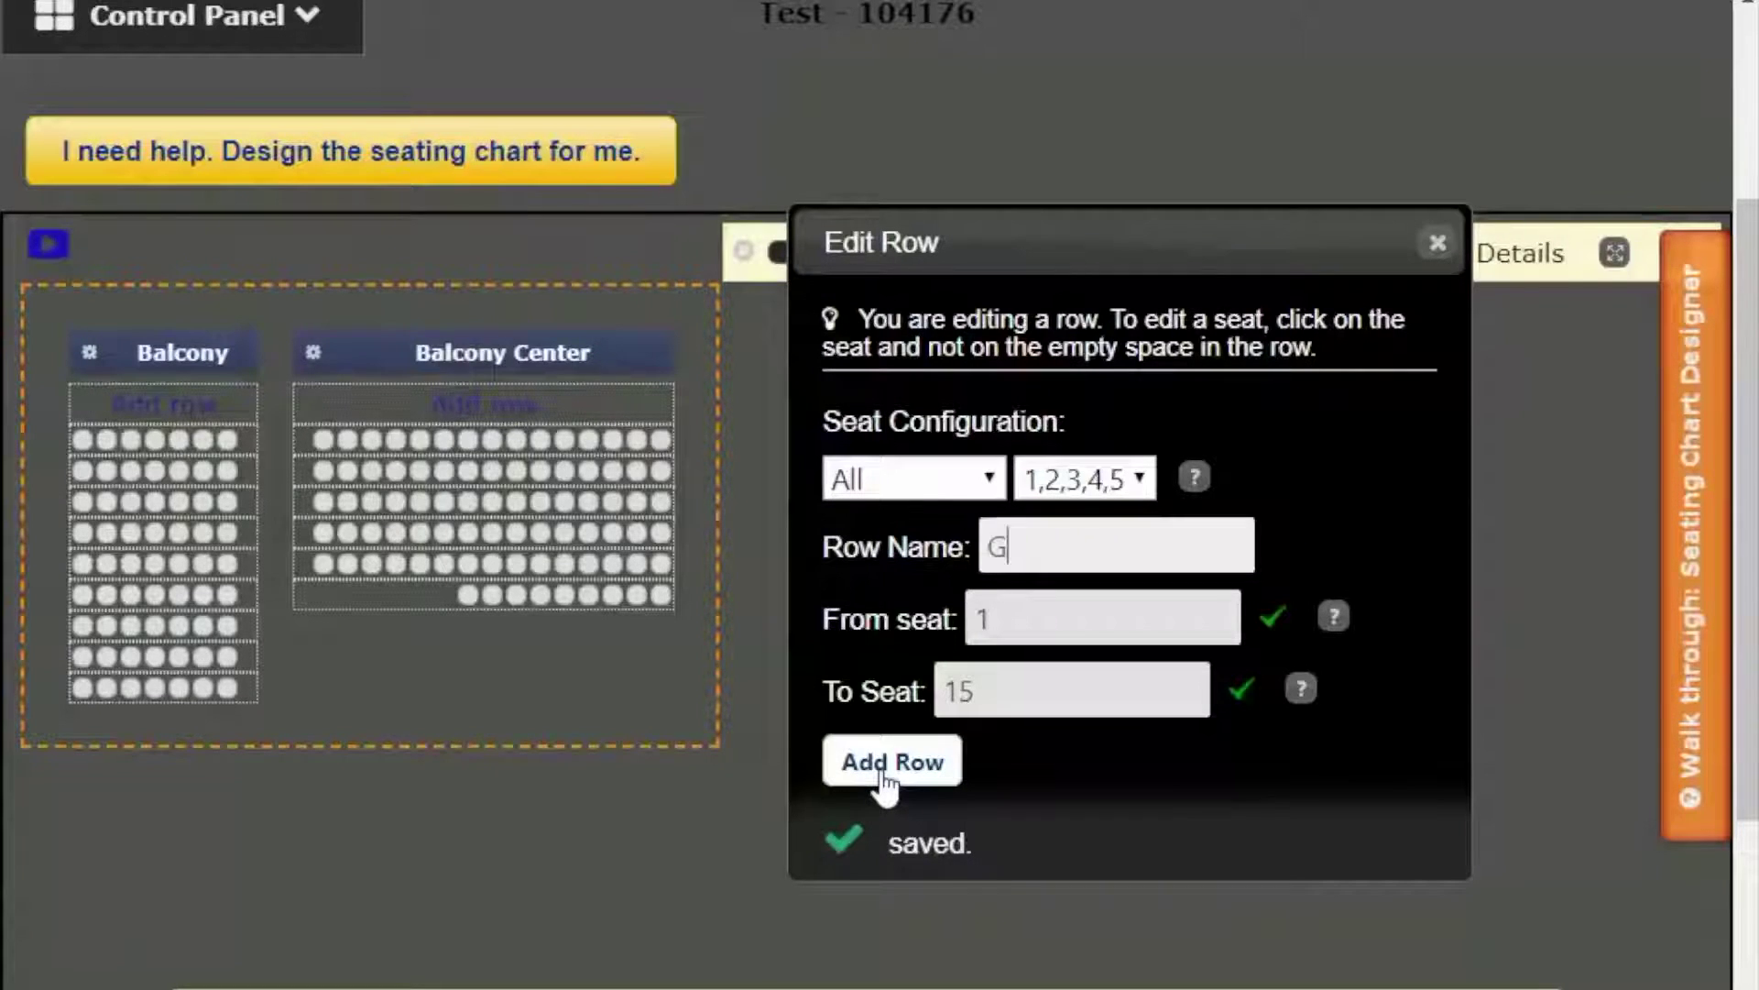
left_click(885, 778)
- Add a shorter Balcony Center row spanning seats 5–15
key("alt+Tab")
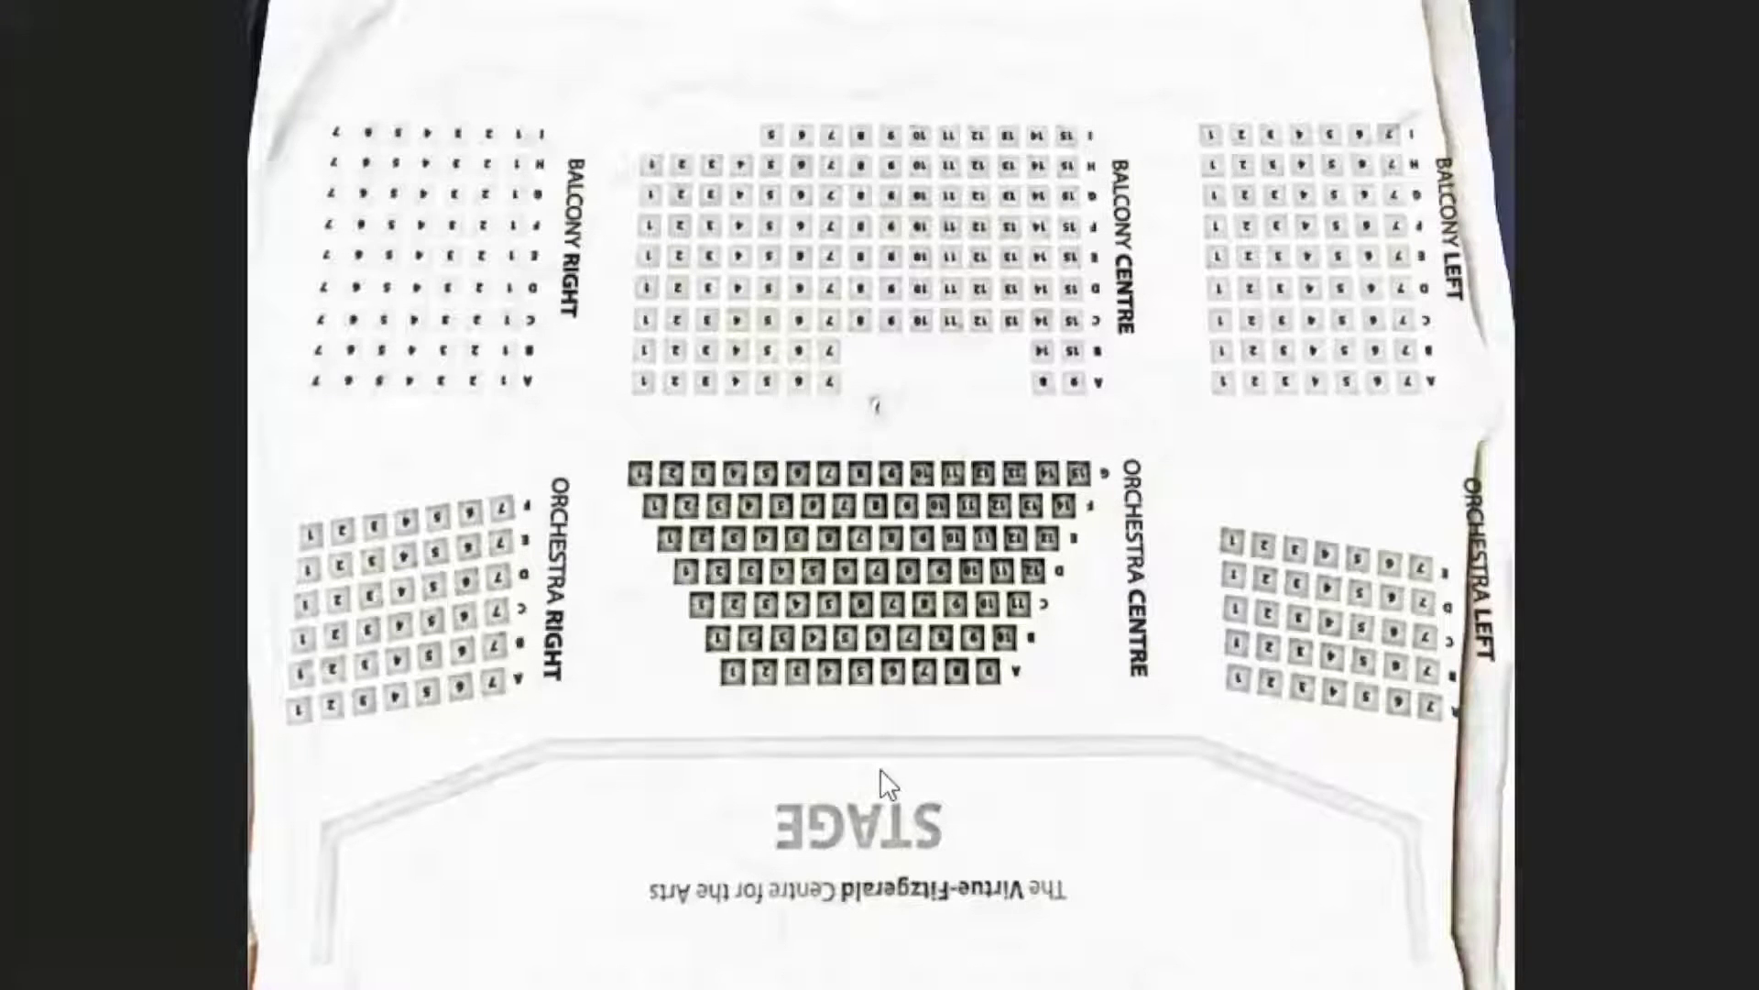
key("alt+Tab")
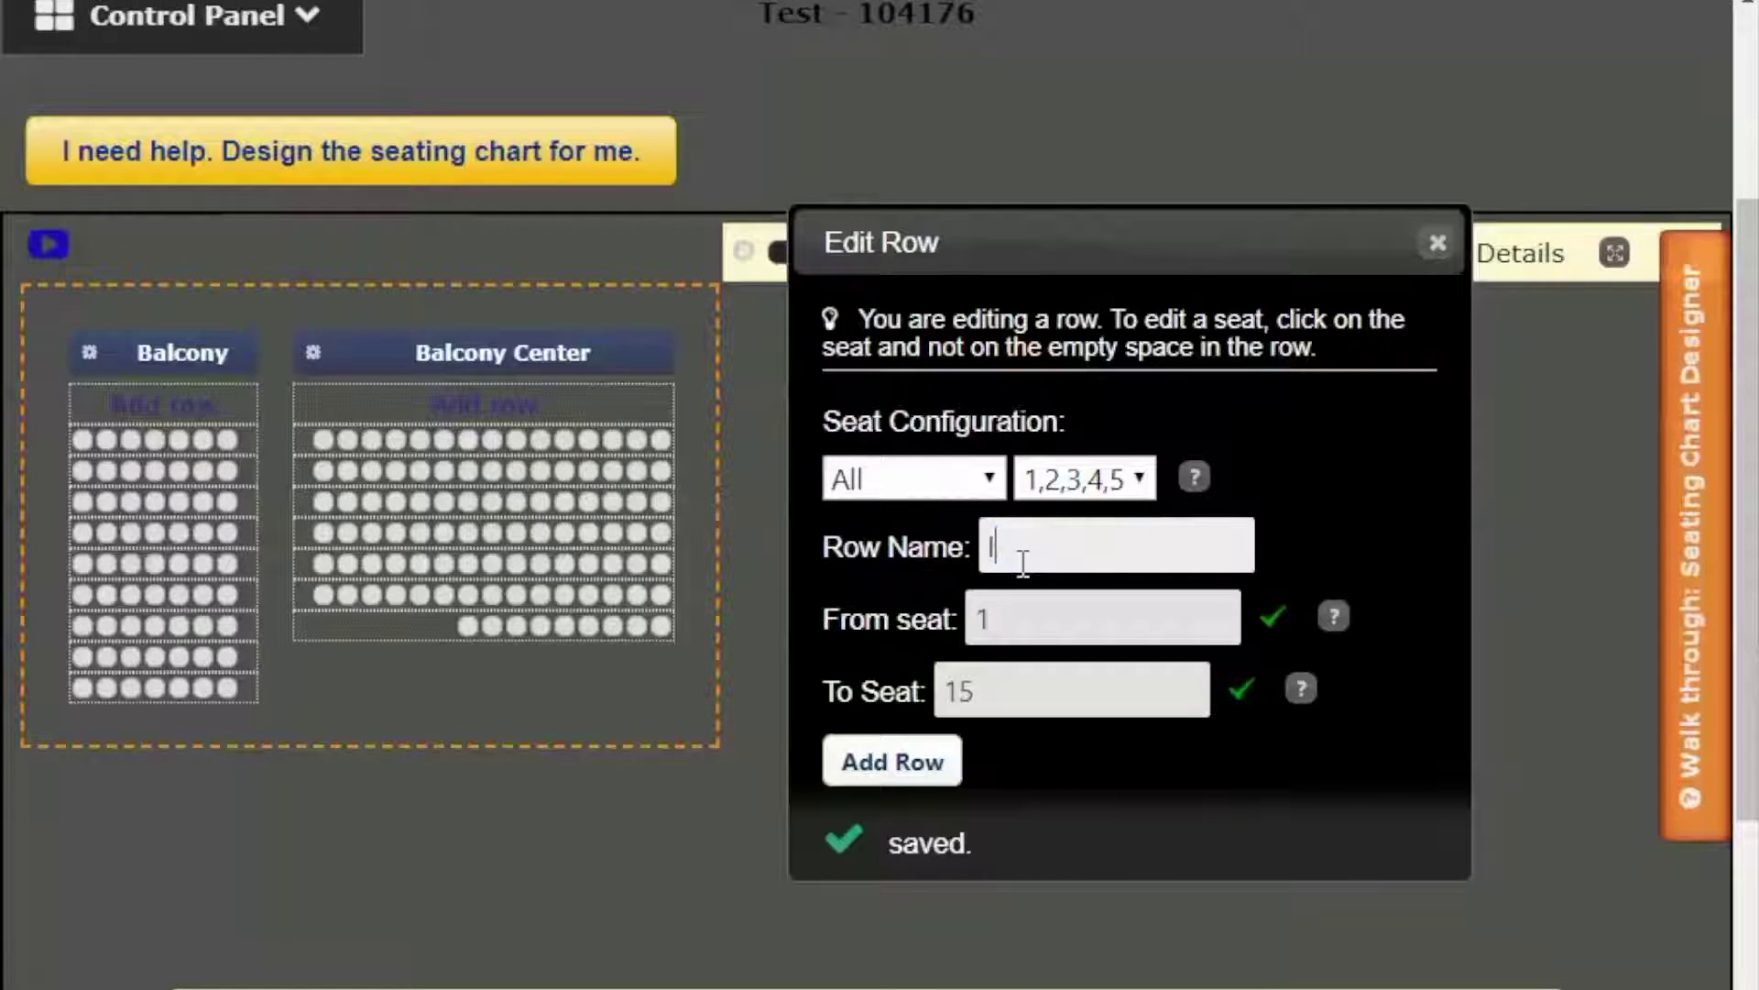
key("Tab")
type("5")
key("Tab")
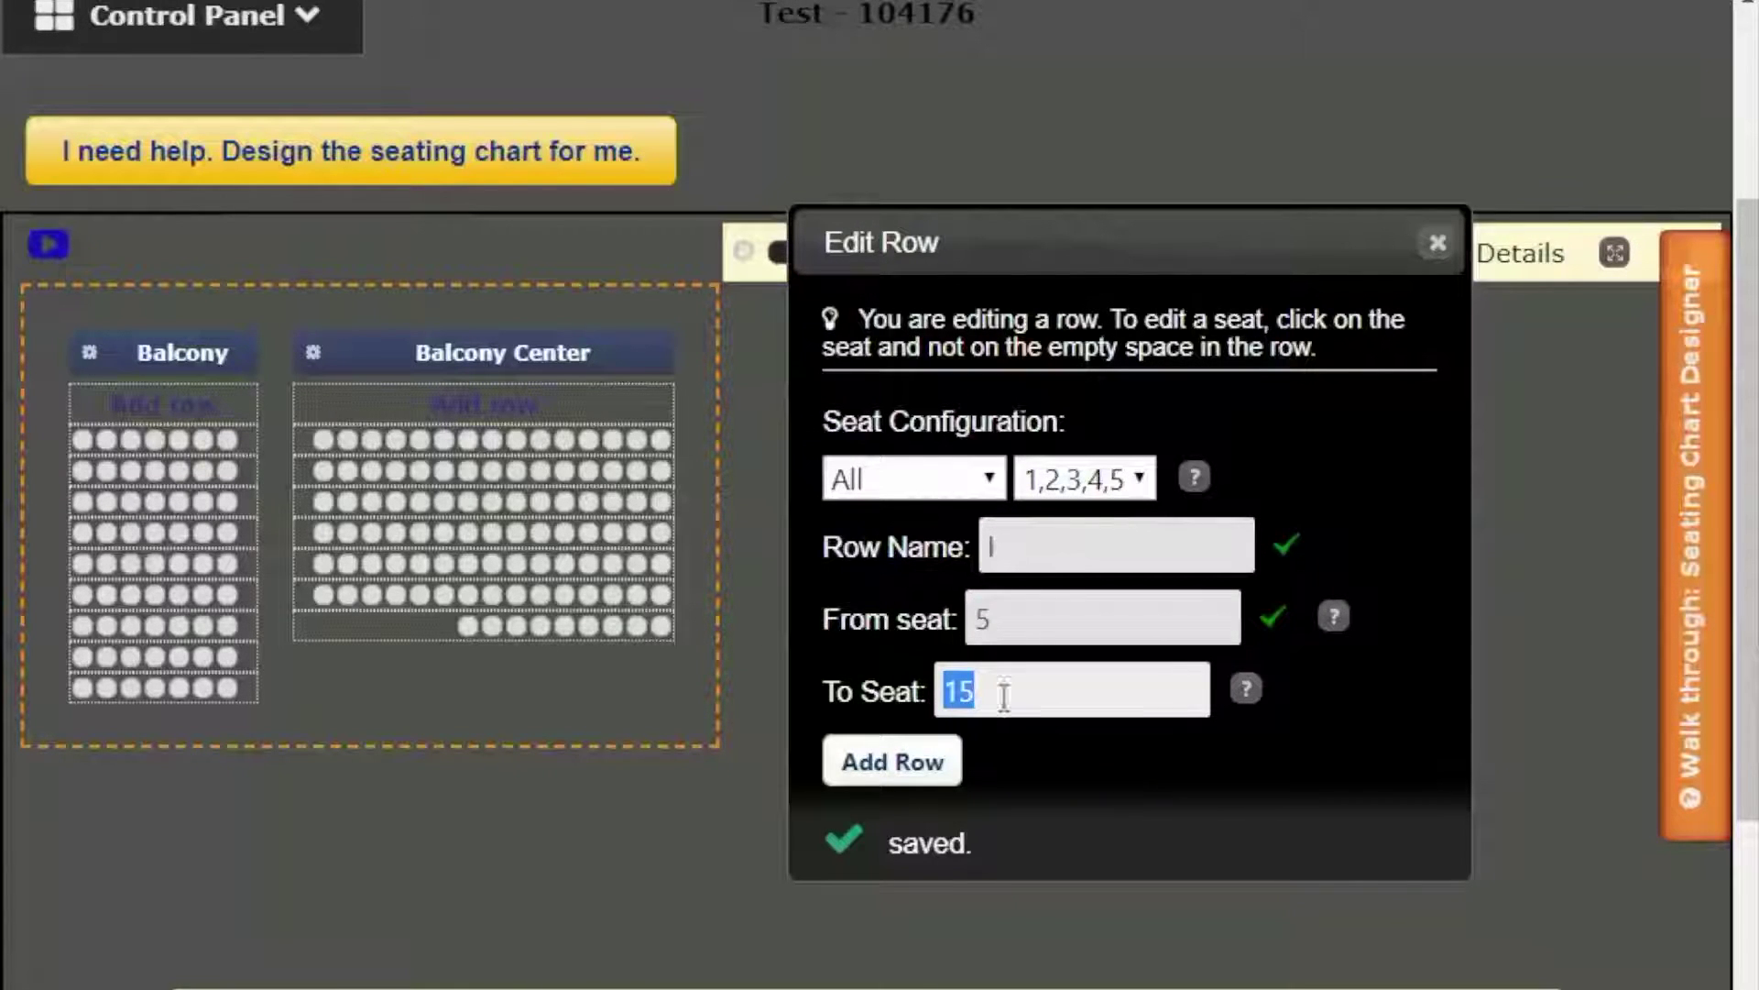
left_click(896, 766)
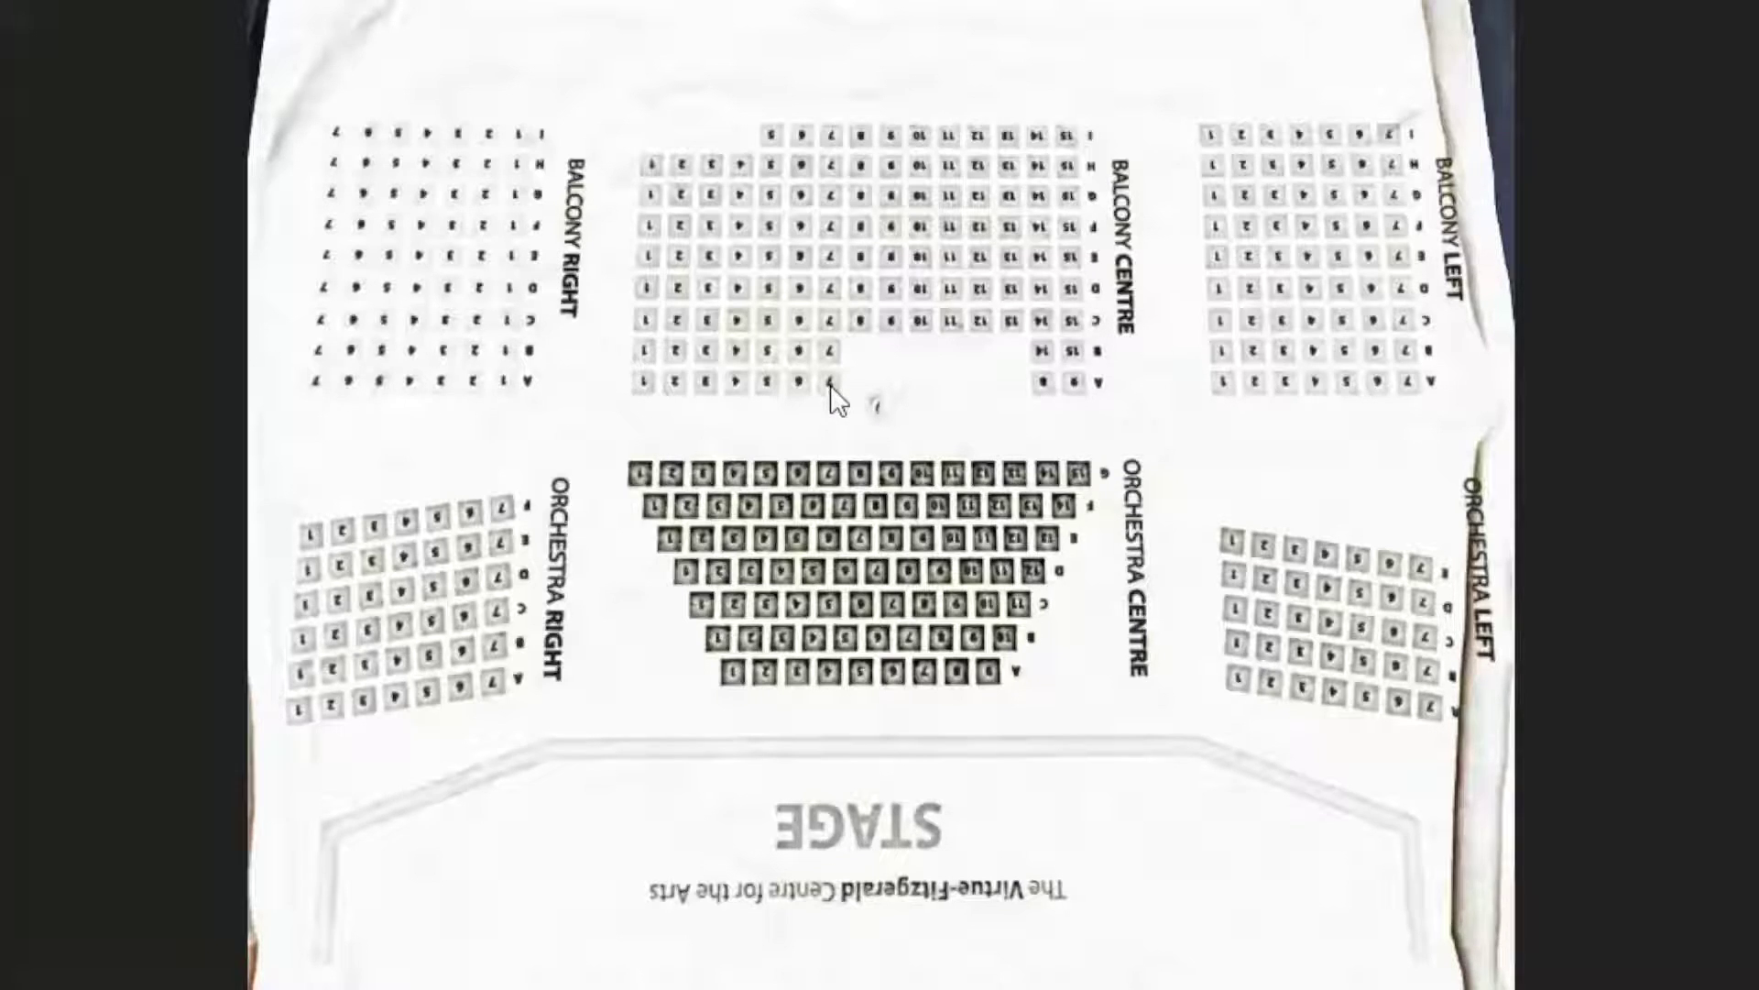
key("Escape")
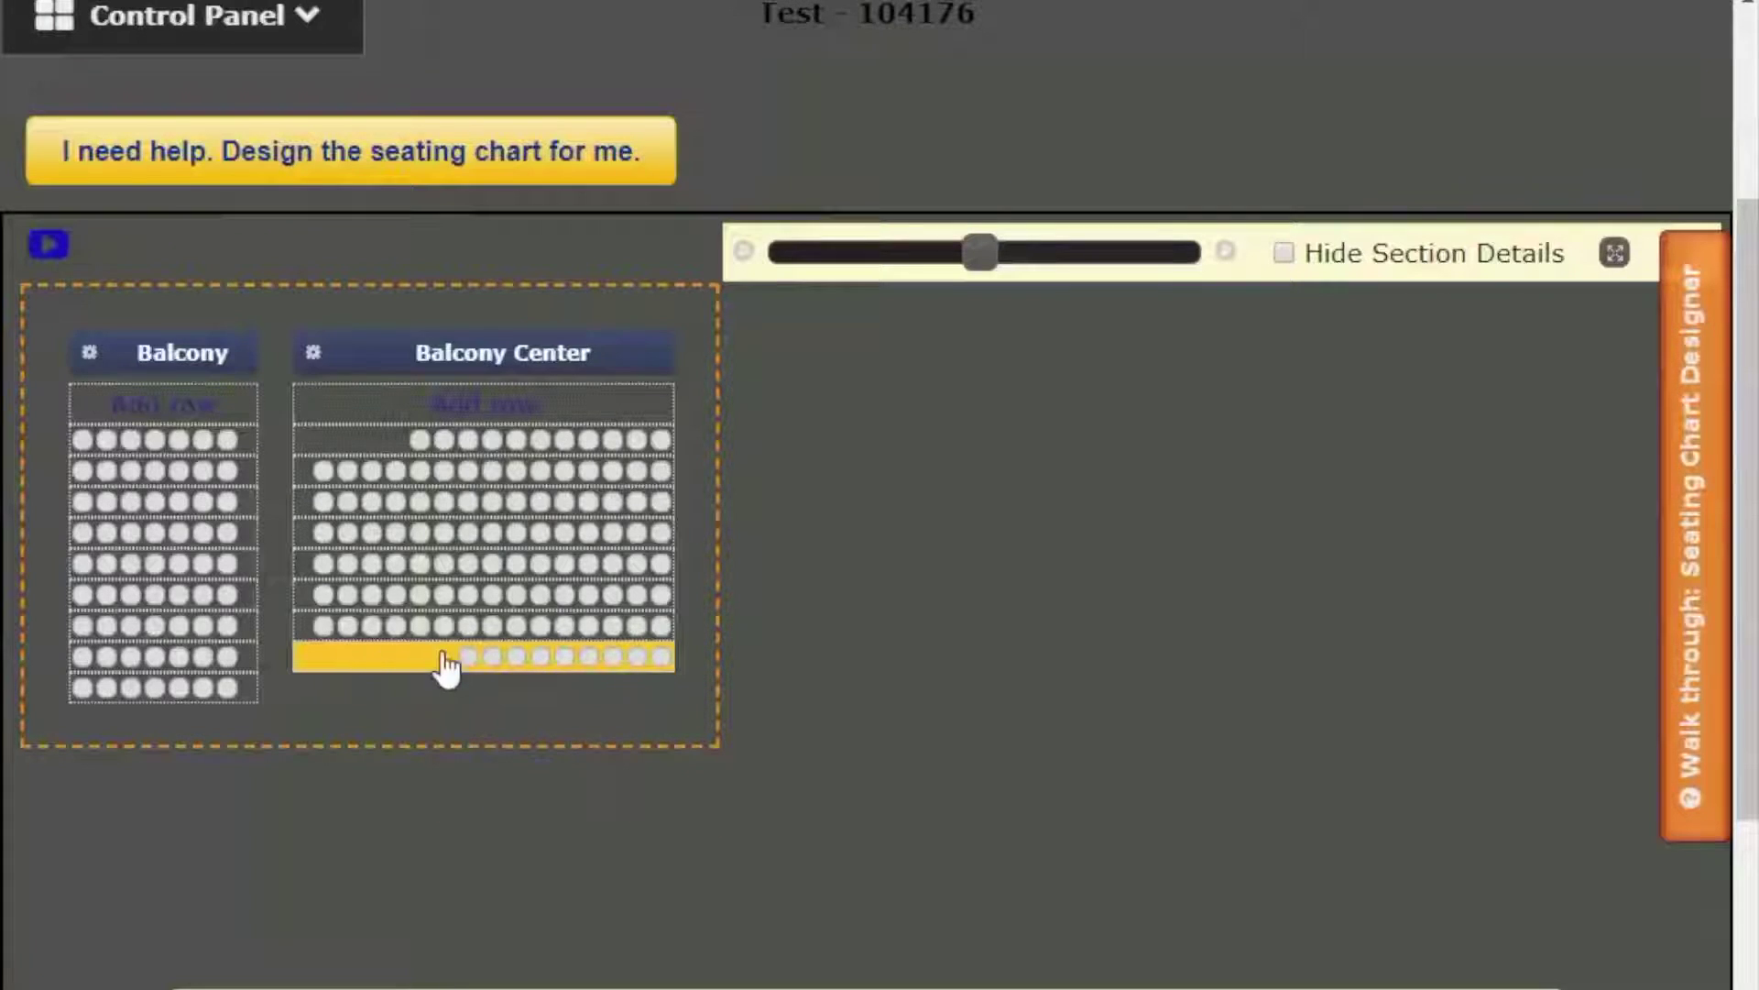
- Give seat A/7 of Balcony Center 85 pixels of extra space on the right
left_click(614, 657)
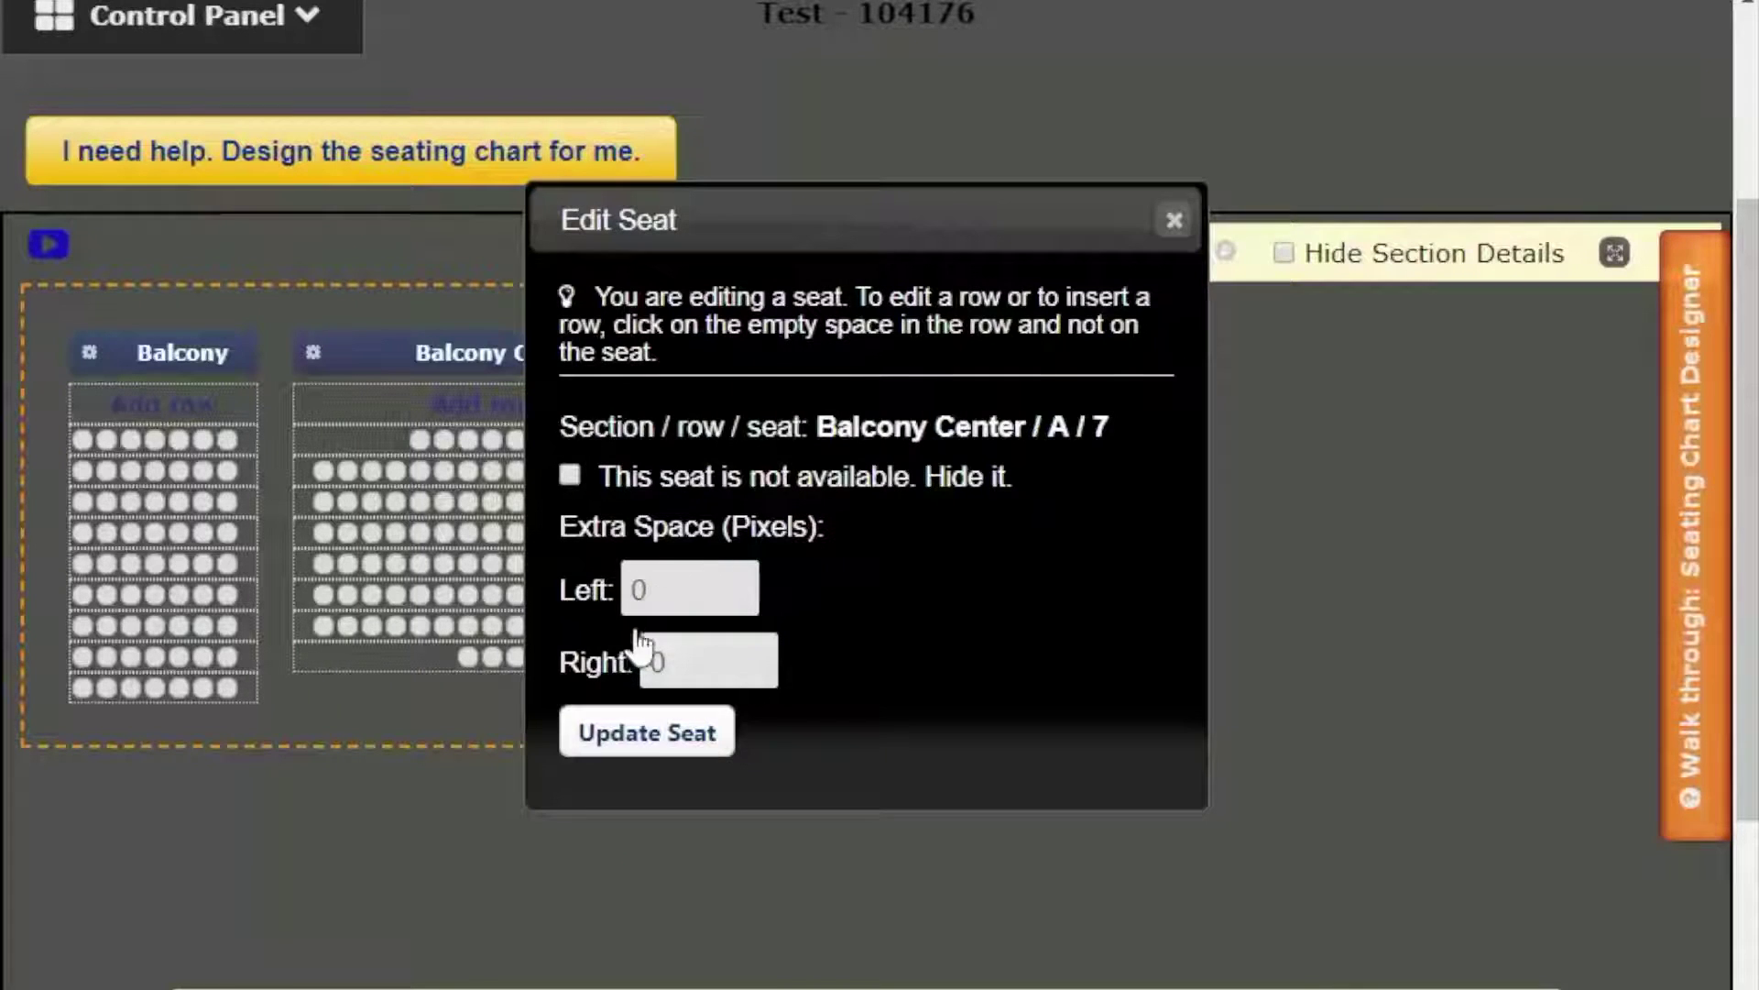
double_click(675, 658)
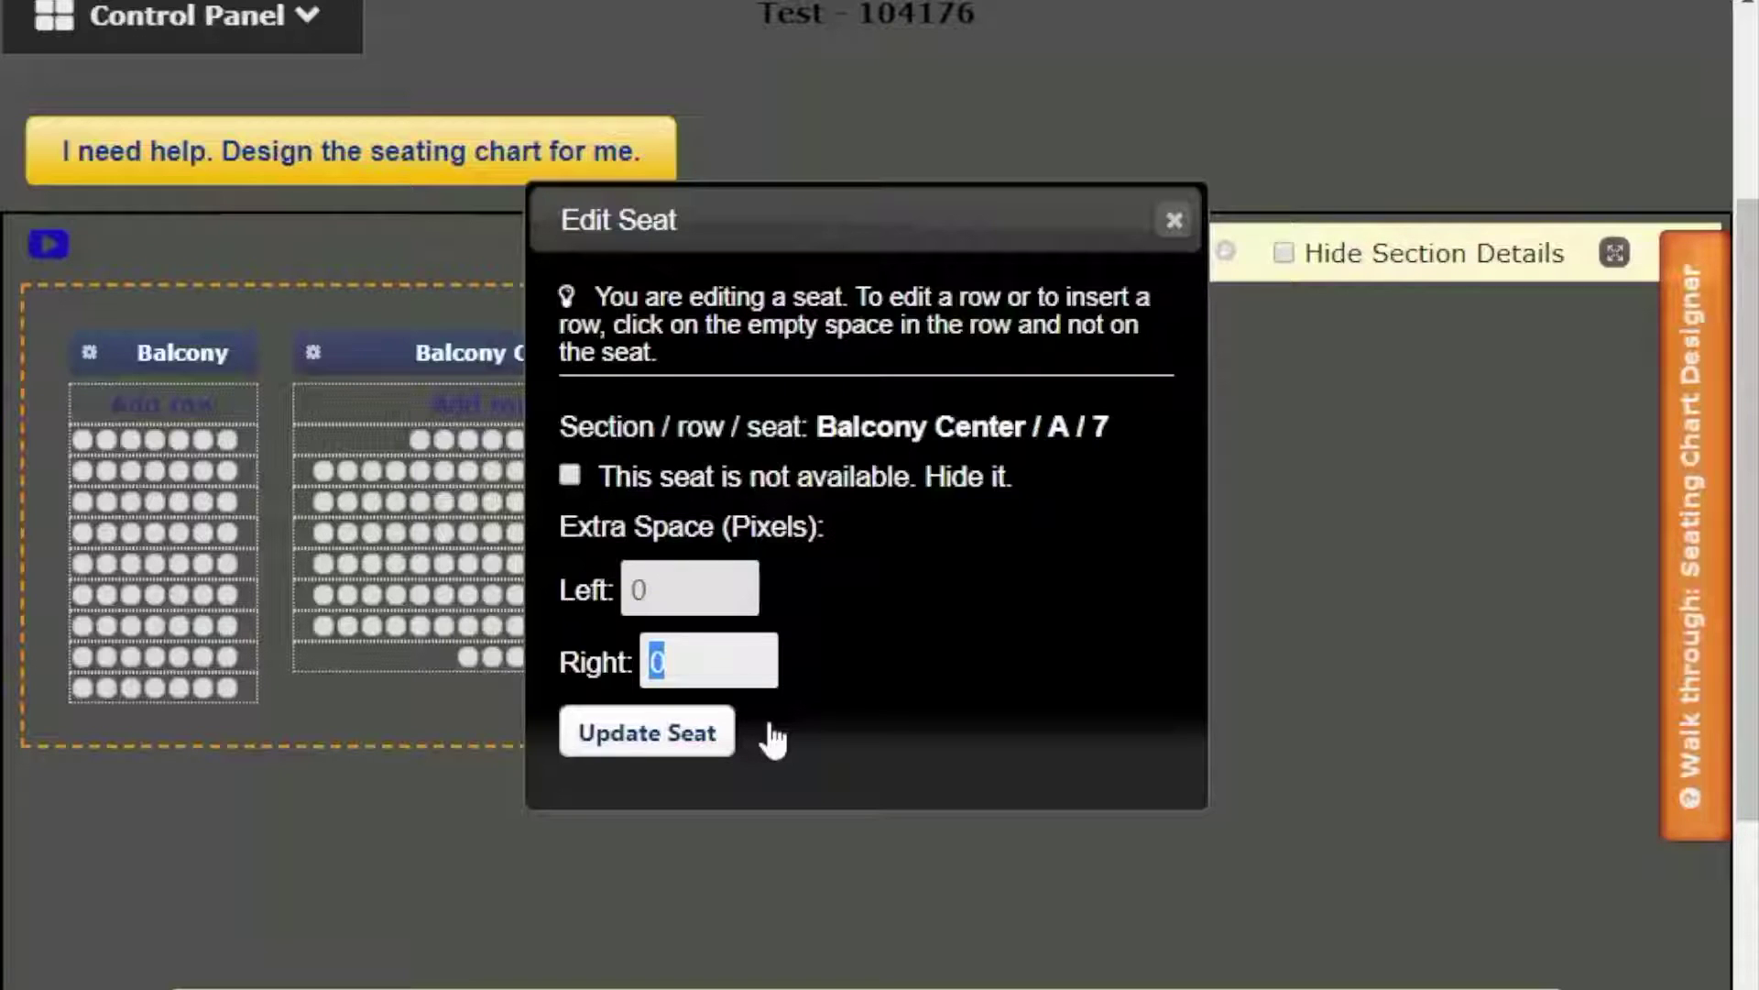
type("85")
left_click(691, 739)
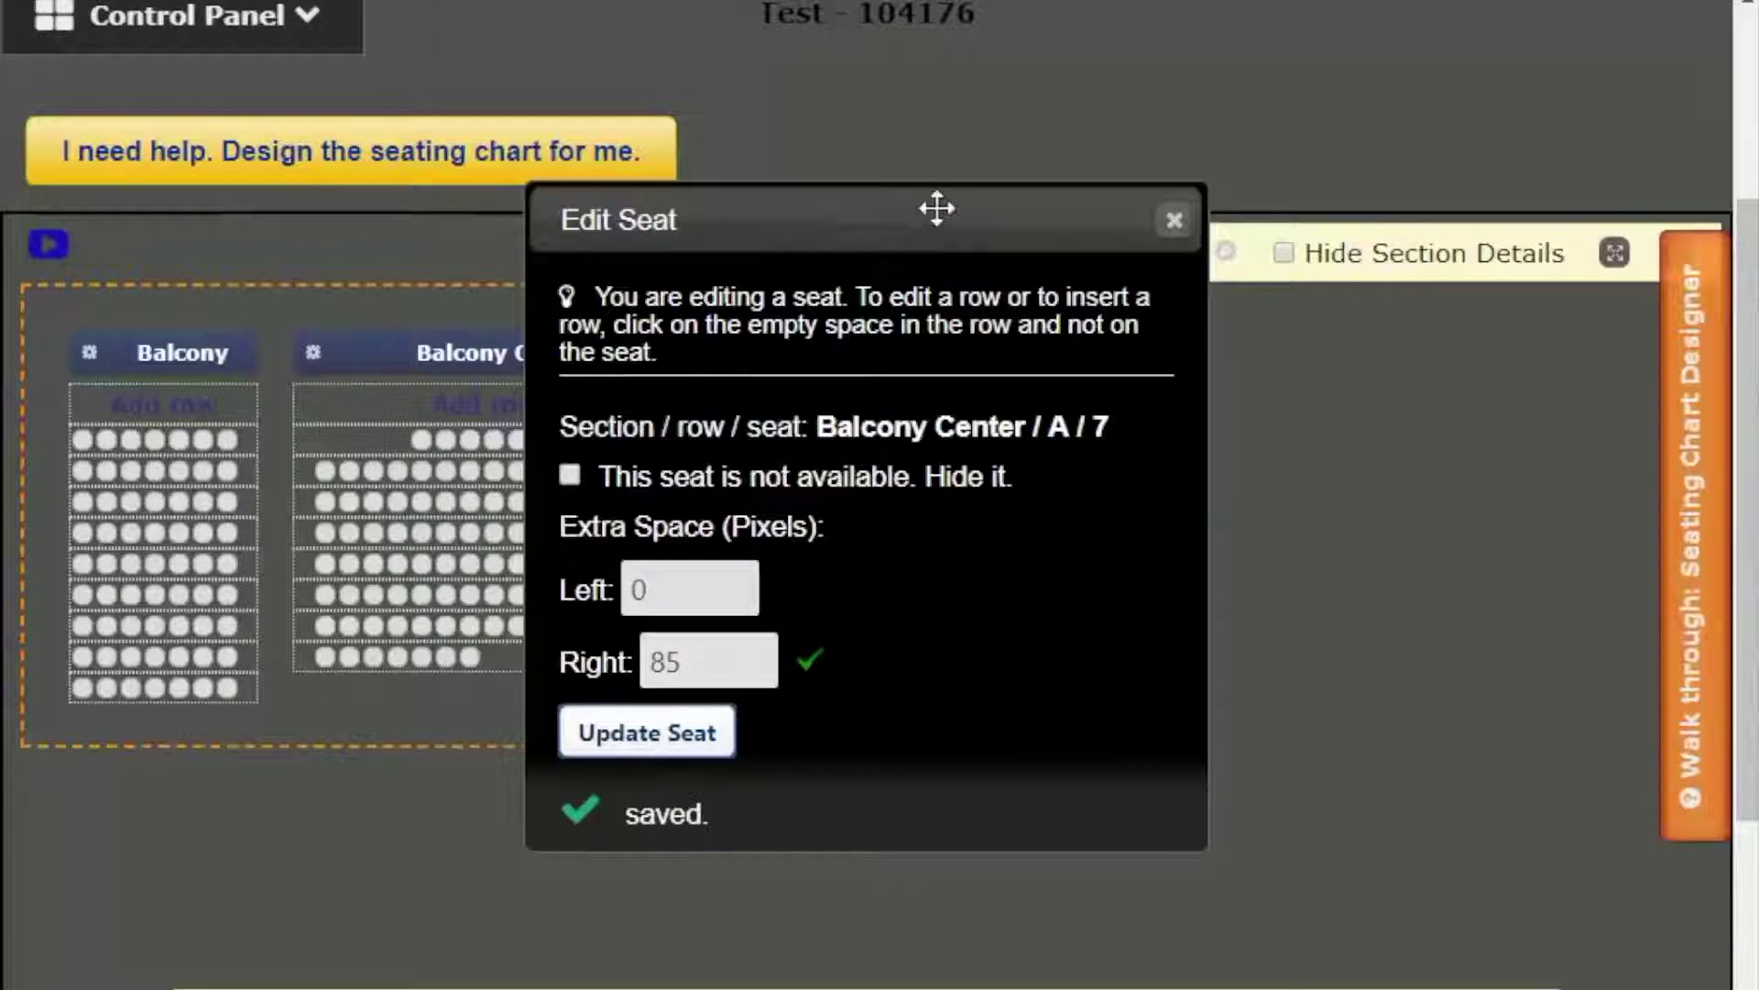
left_click_drag(935, 209, 1269, 210)
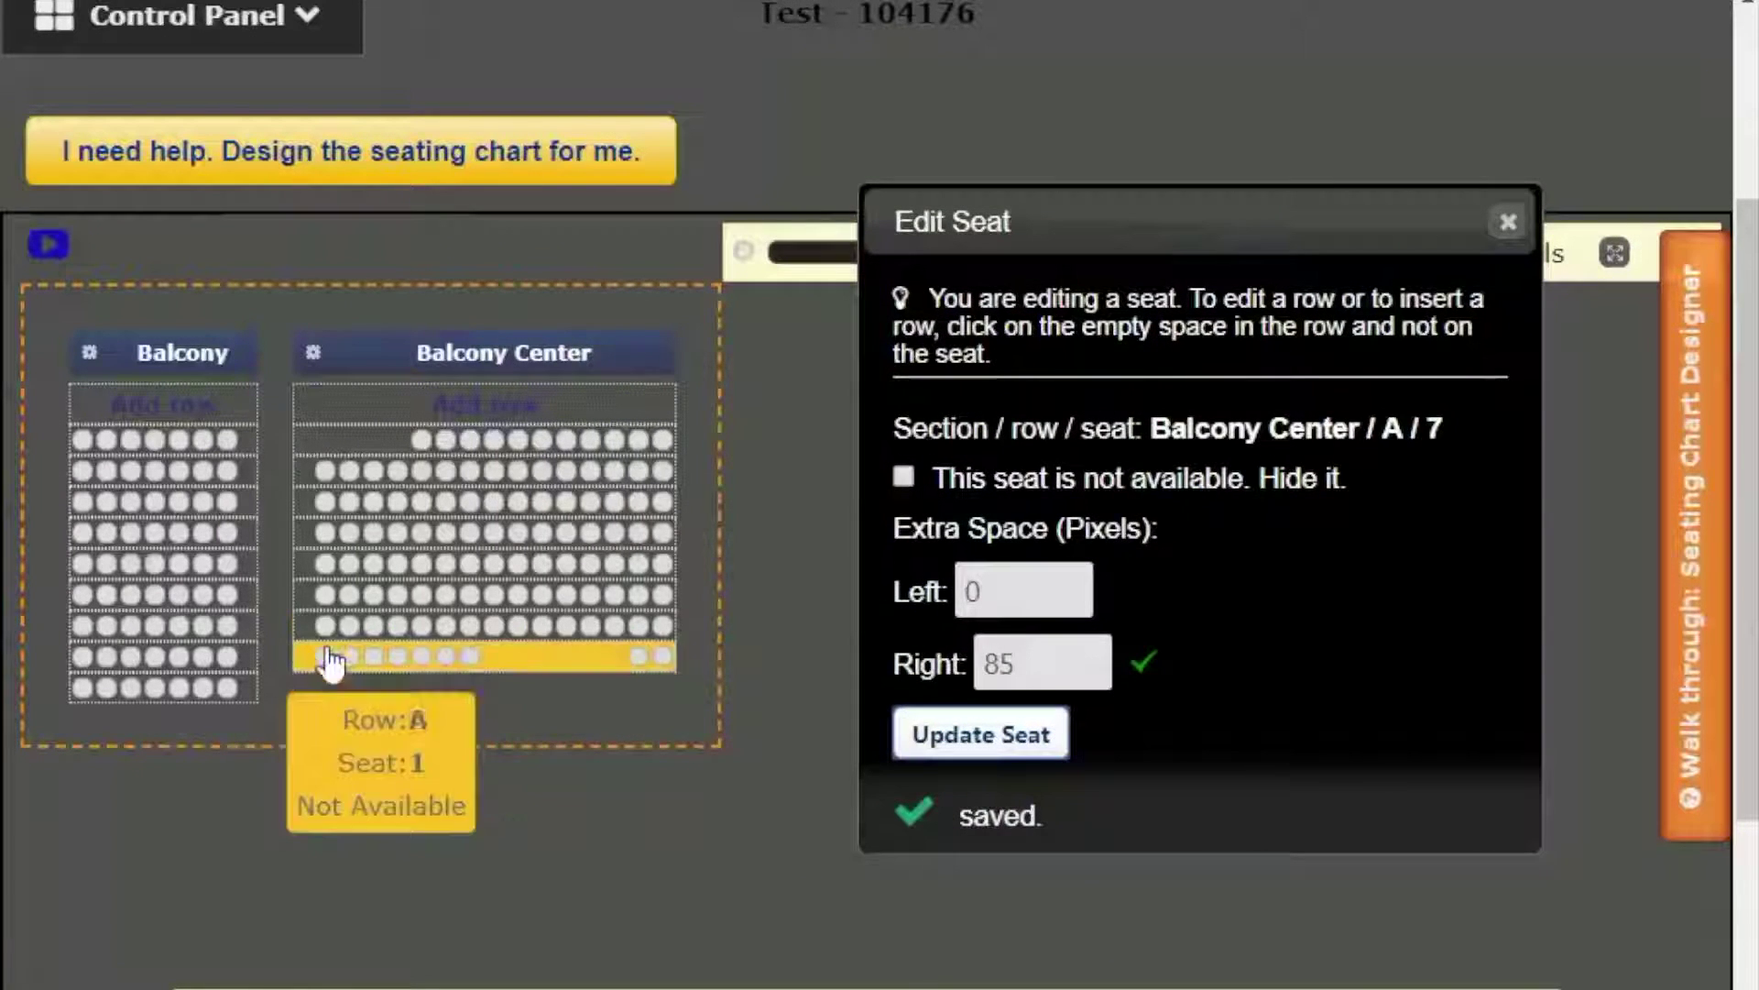
- Try a 100-pixel gap instead, then revert it to 85 and close the seat editor
left_click_drag(1030, 673, 951, 651)
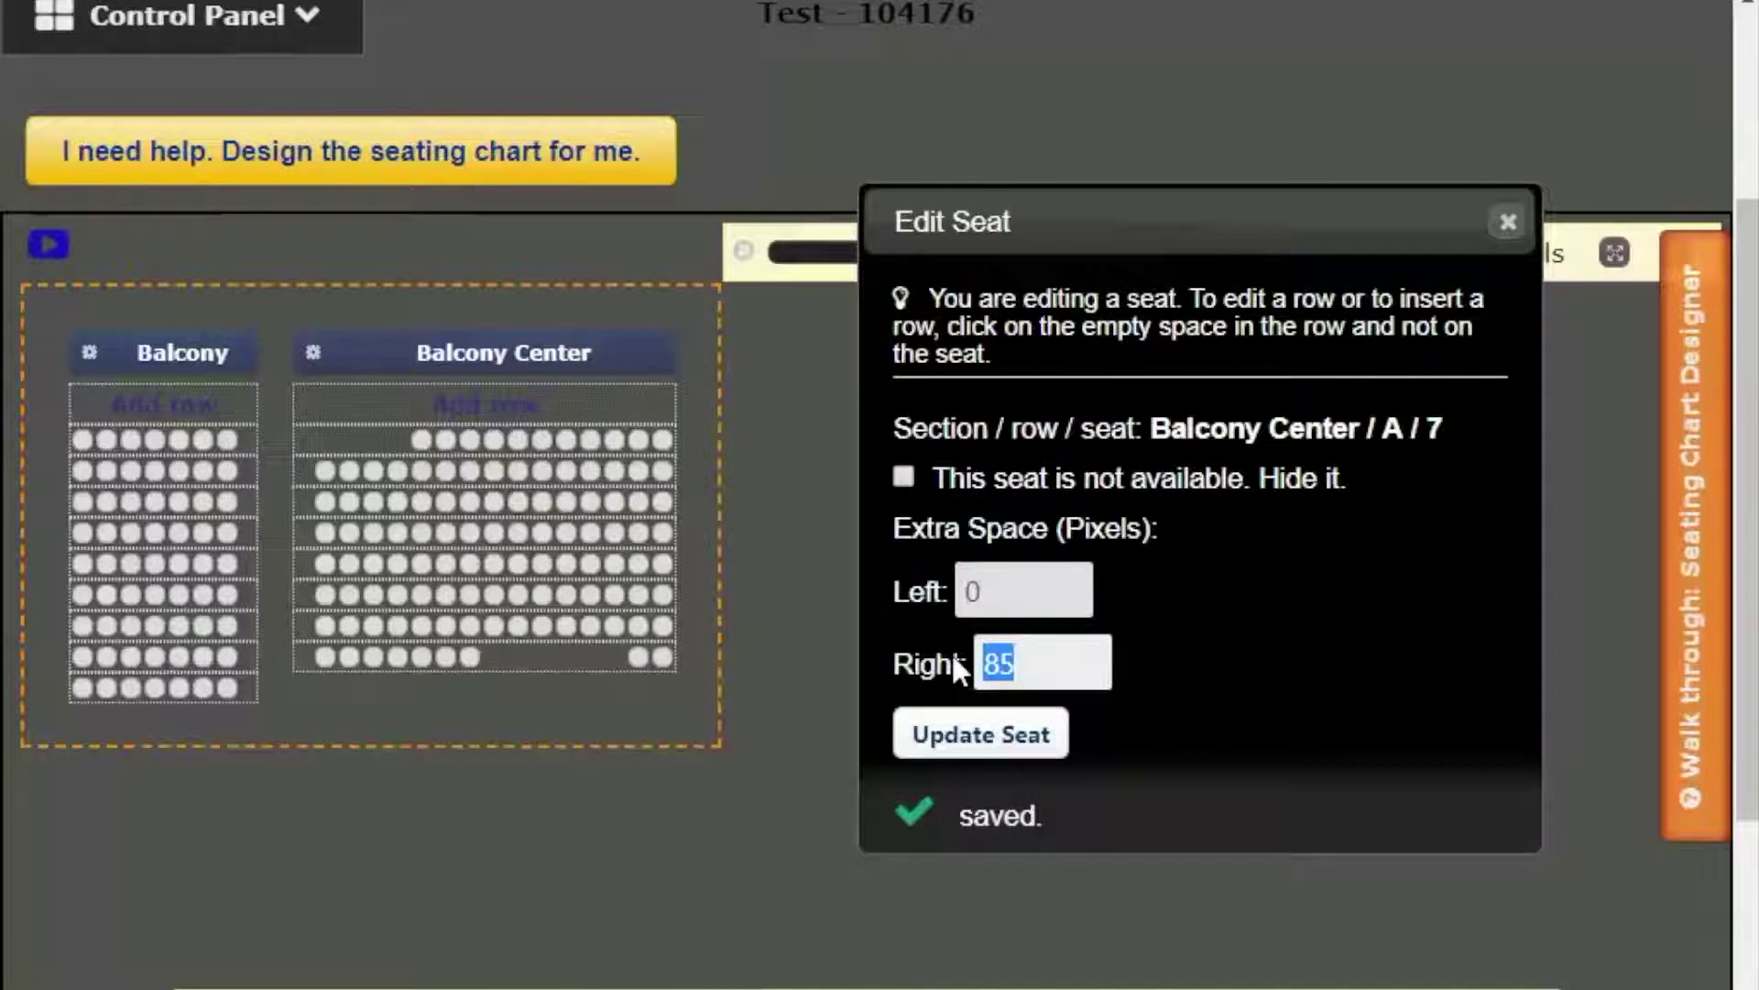
type("100")
left_click(976, 734)
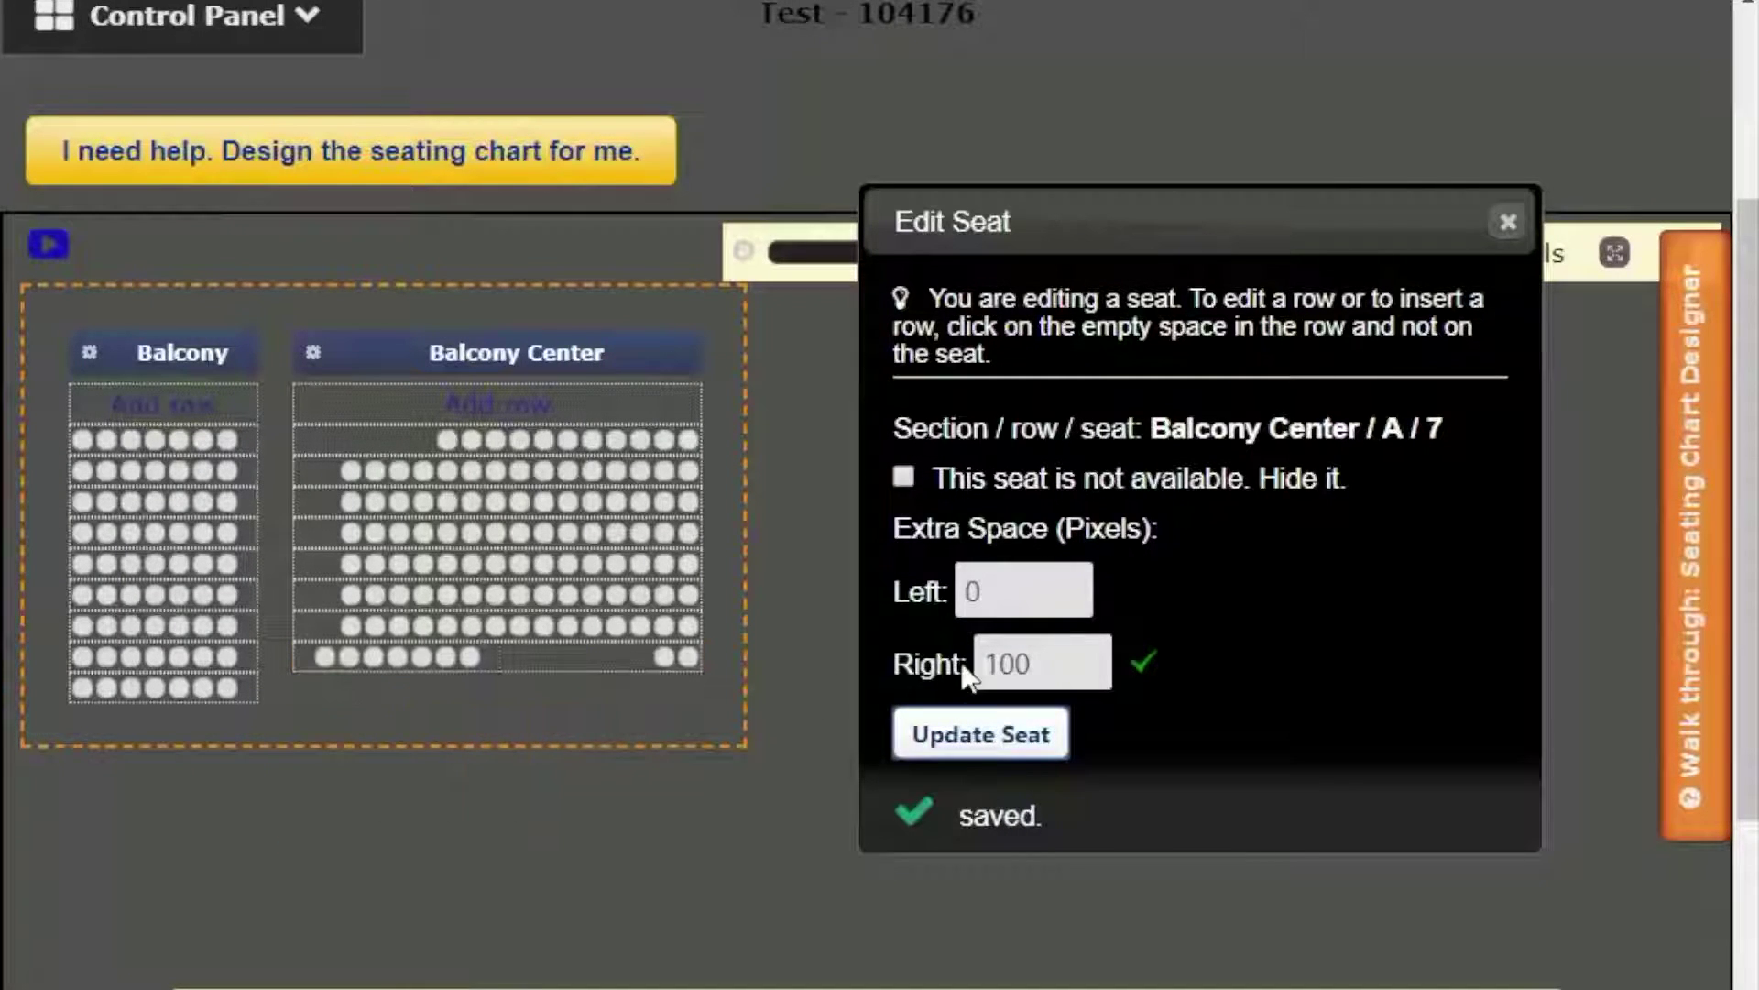
left_click_drag(1072, 661, 953, 669)
type("85")
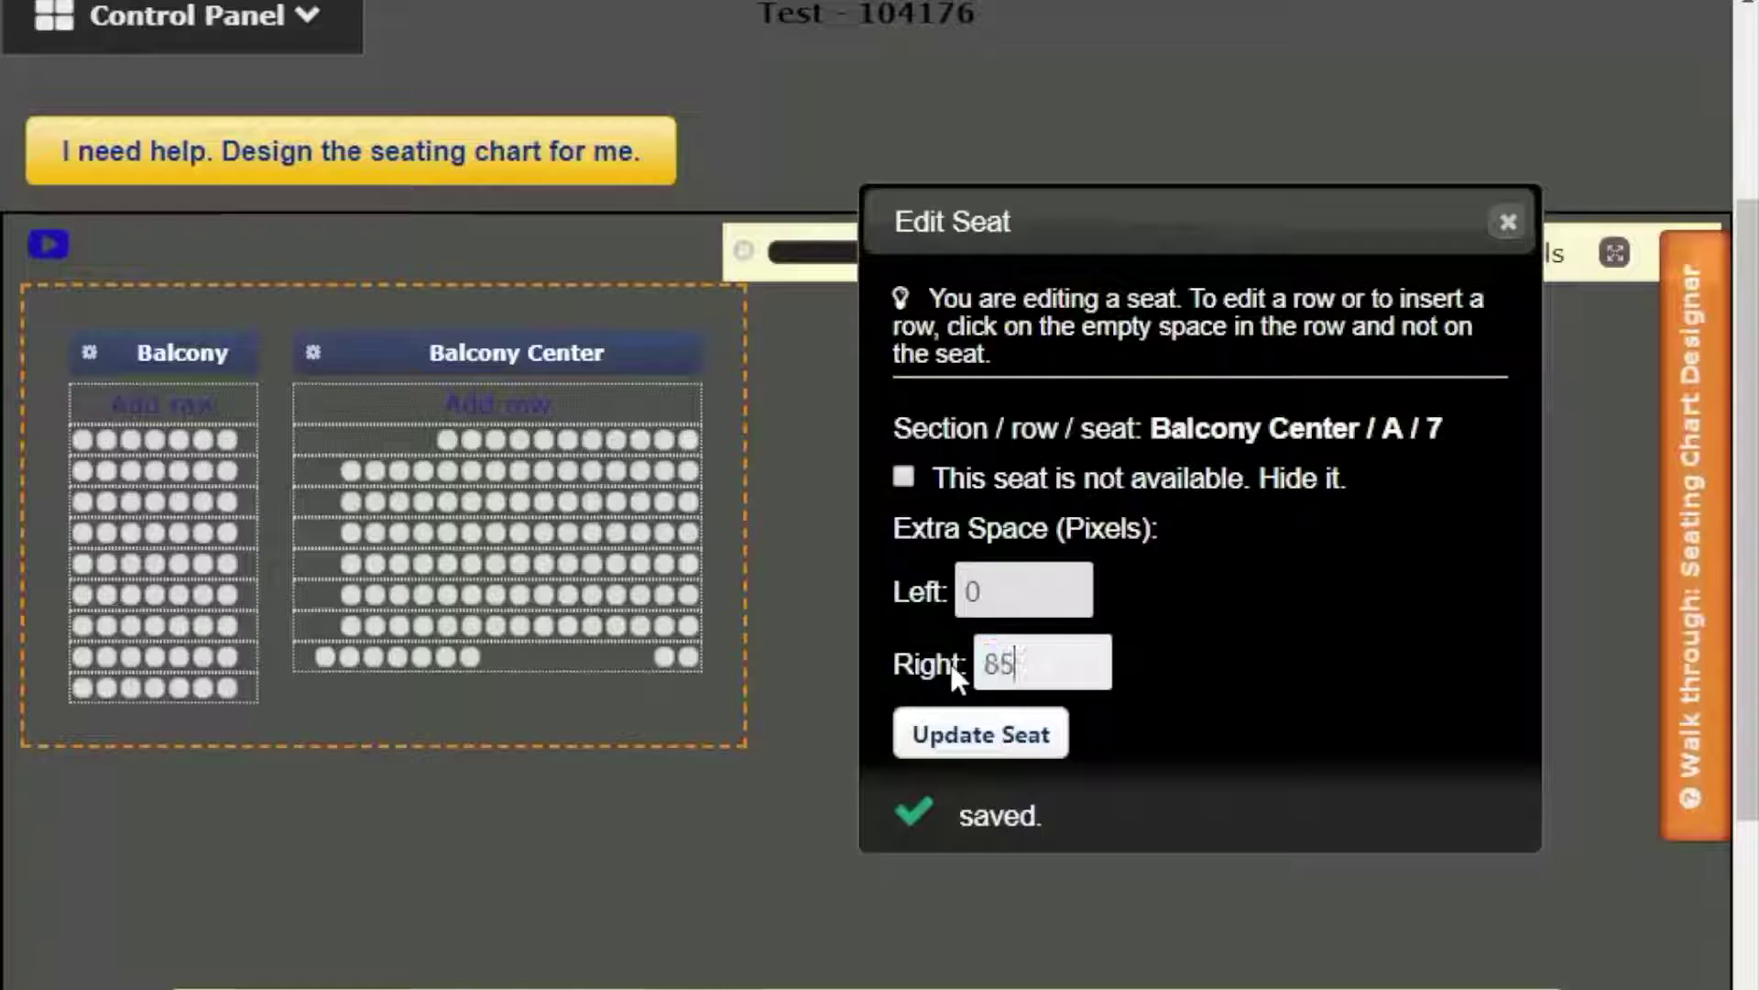
left_click(976, 734)
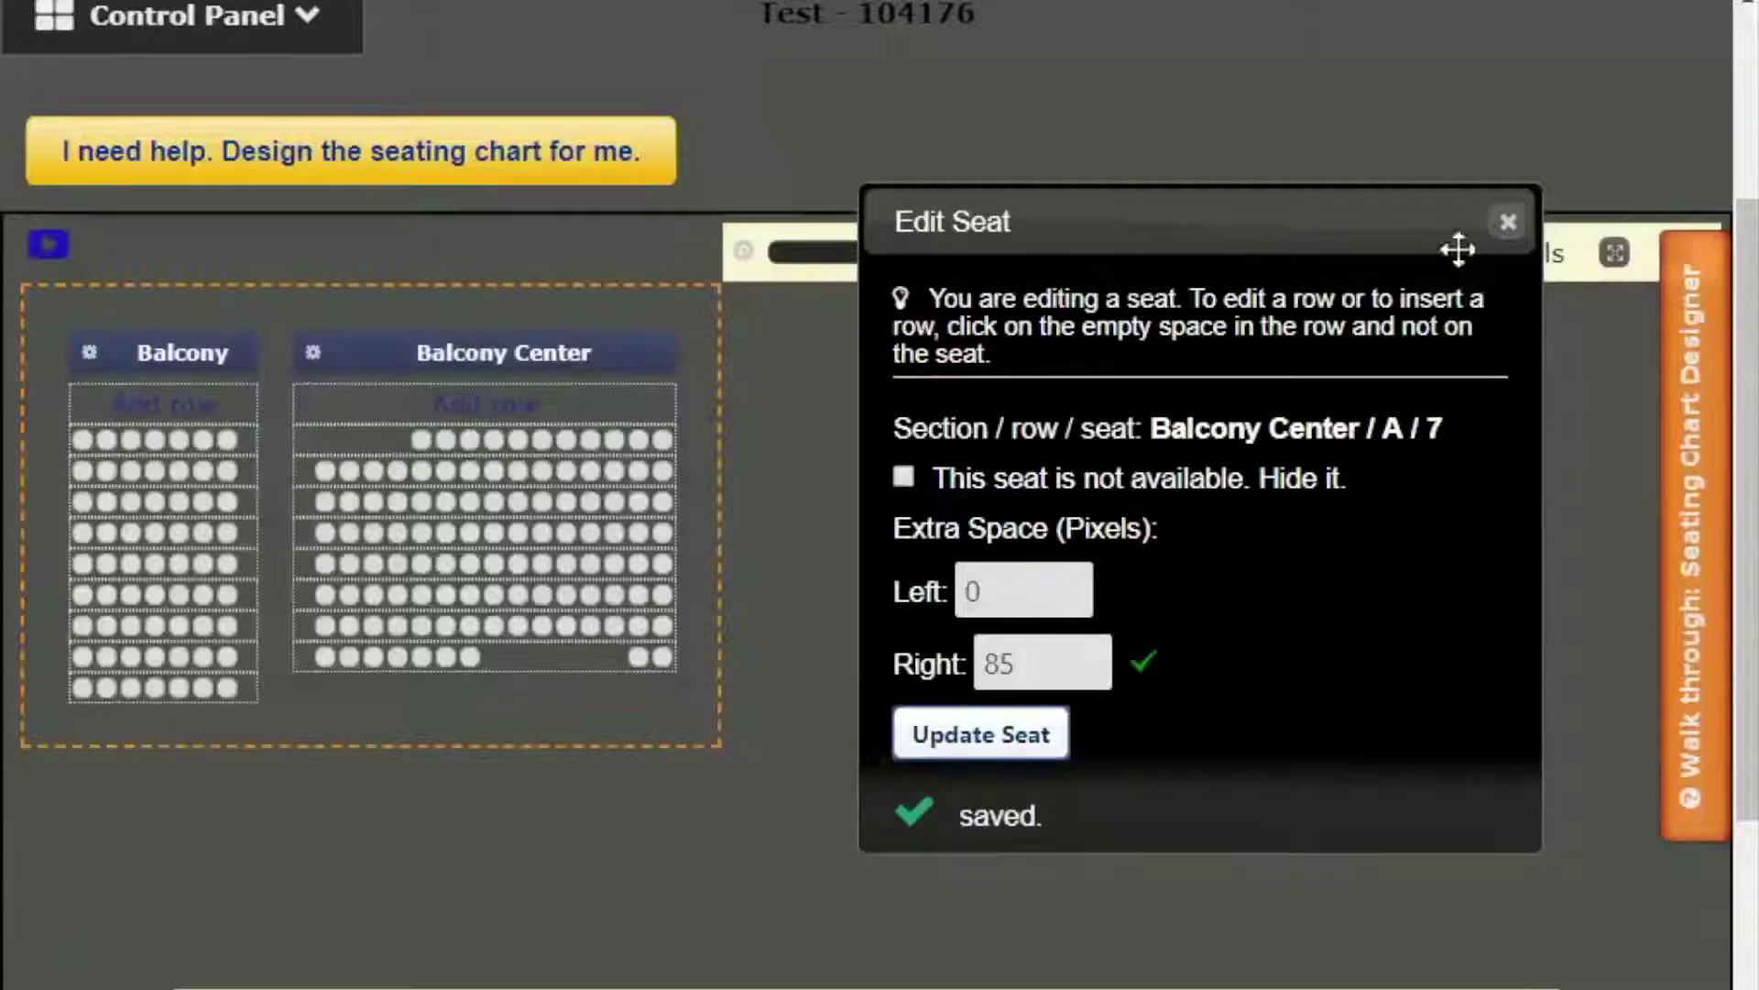
left_click(1508, 222)
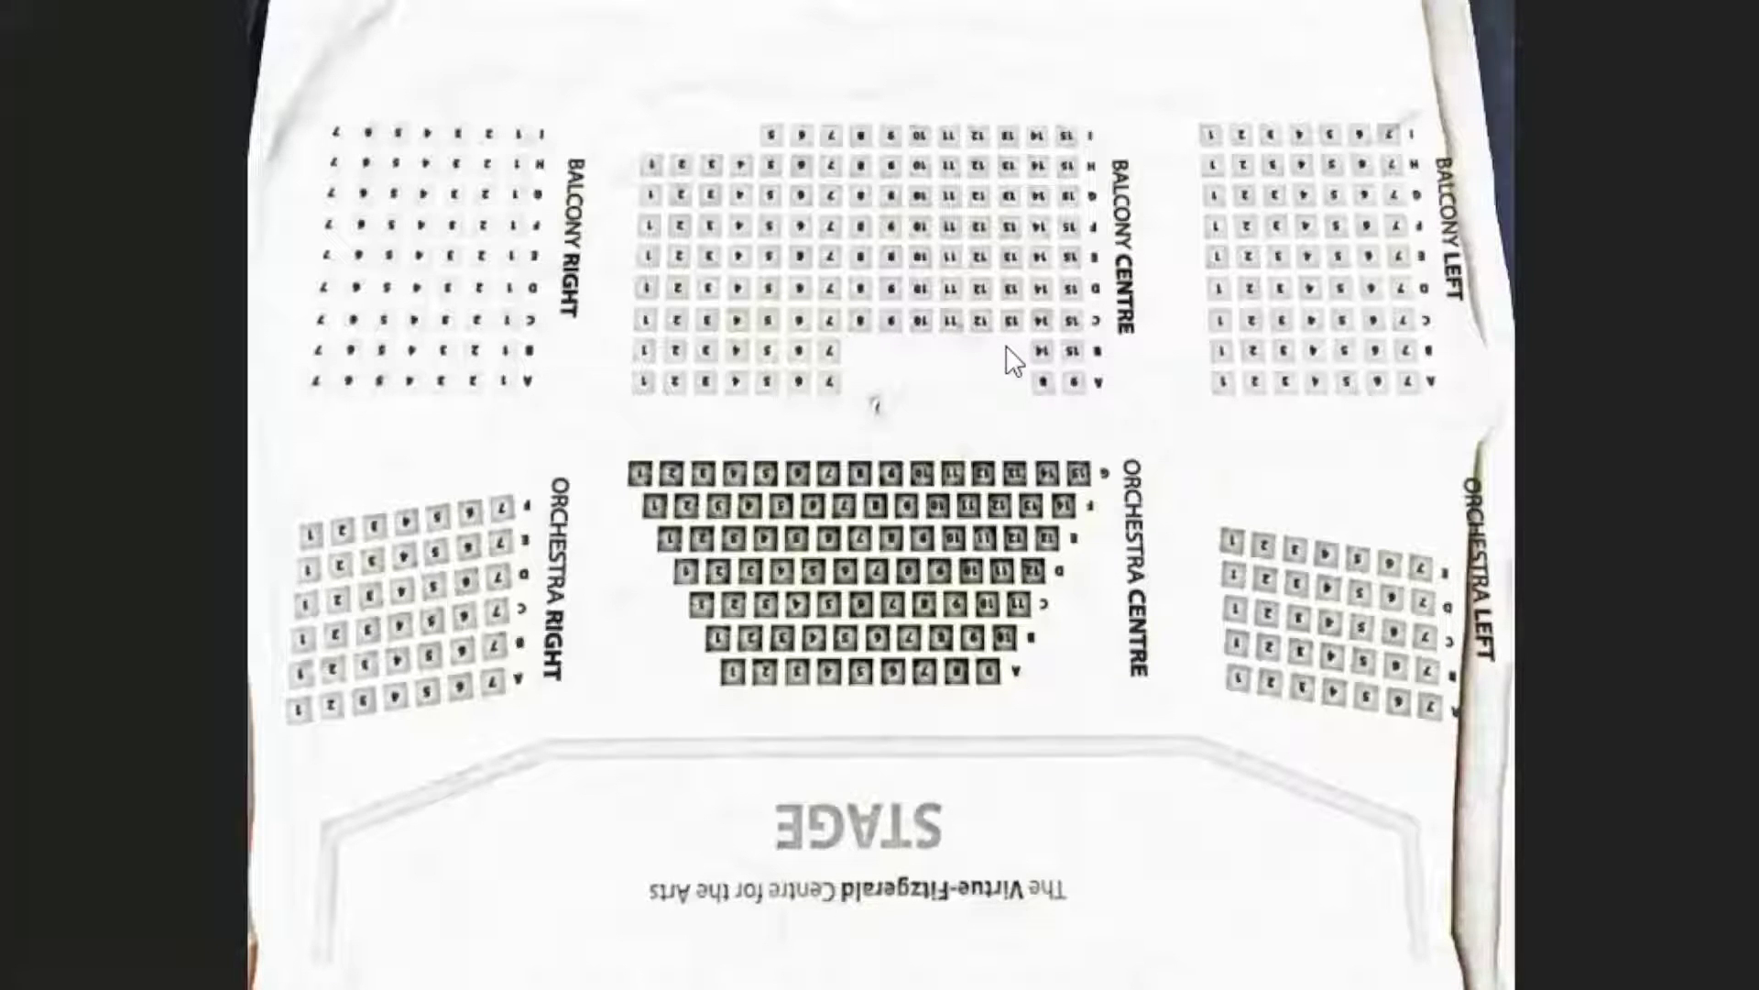
- Hide seats 8 and 9 of Balcony Center row B as unavailable
key("Escape")
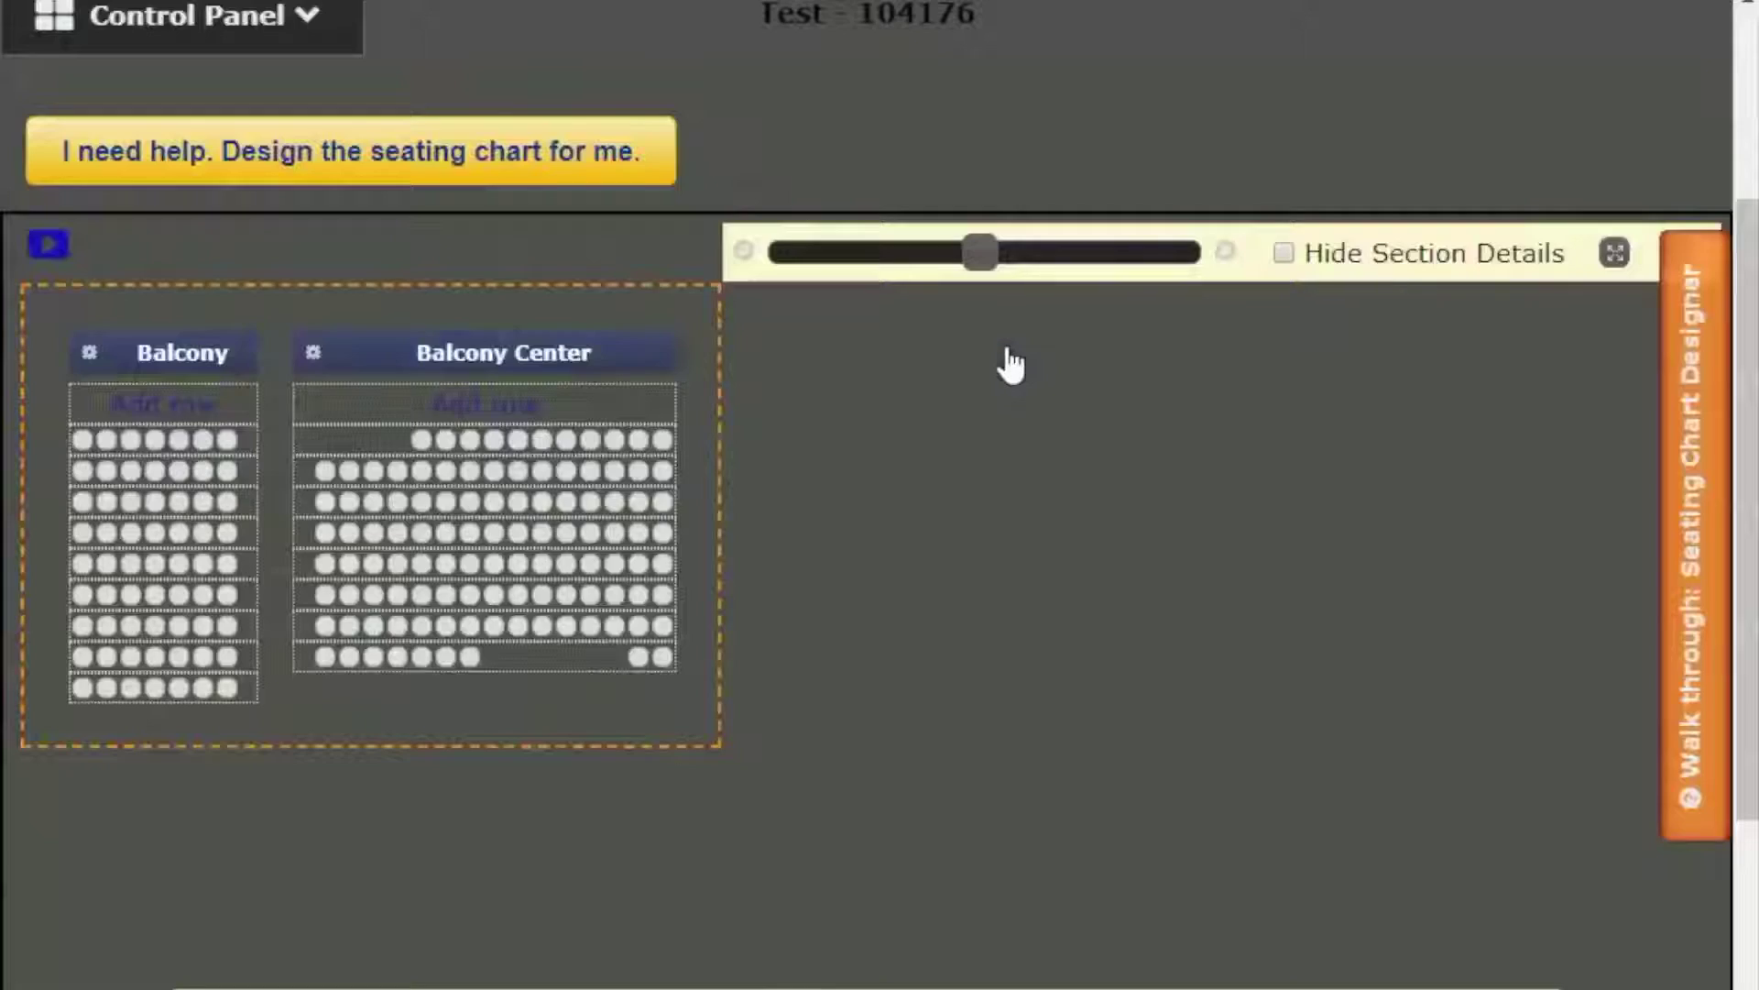
left_click(495, 627)
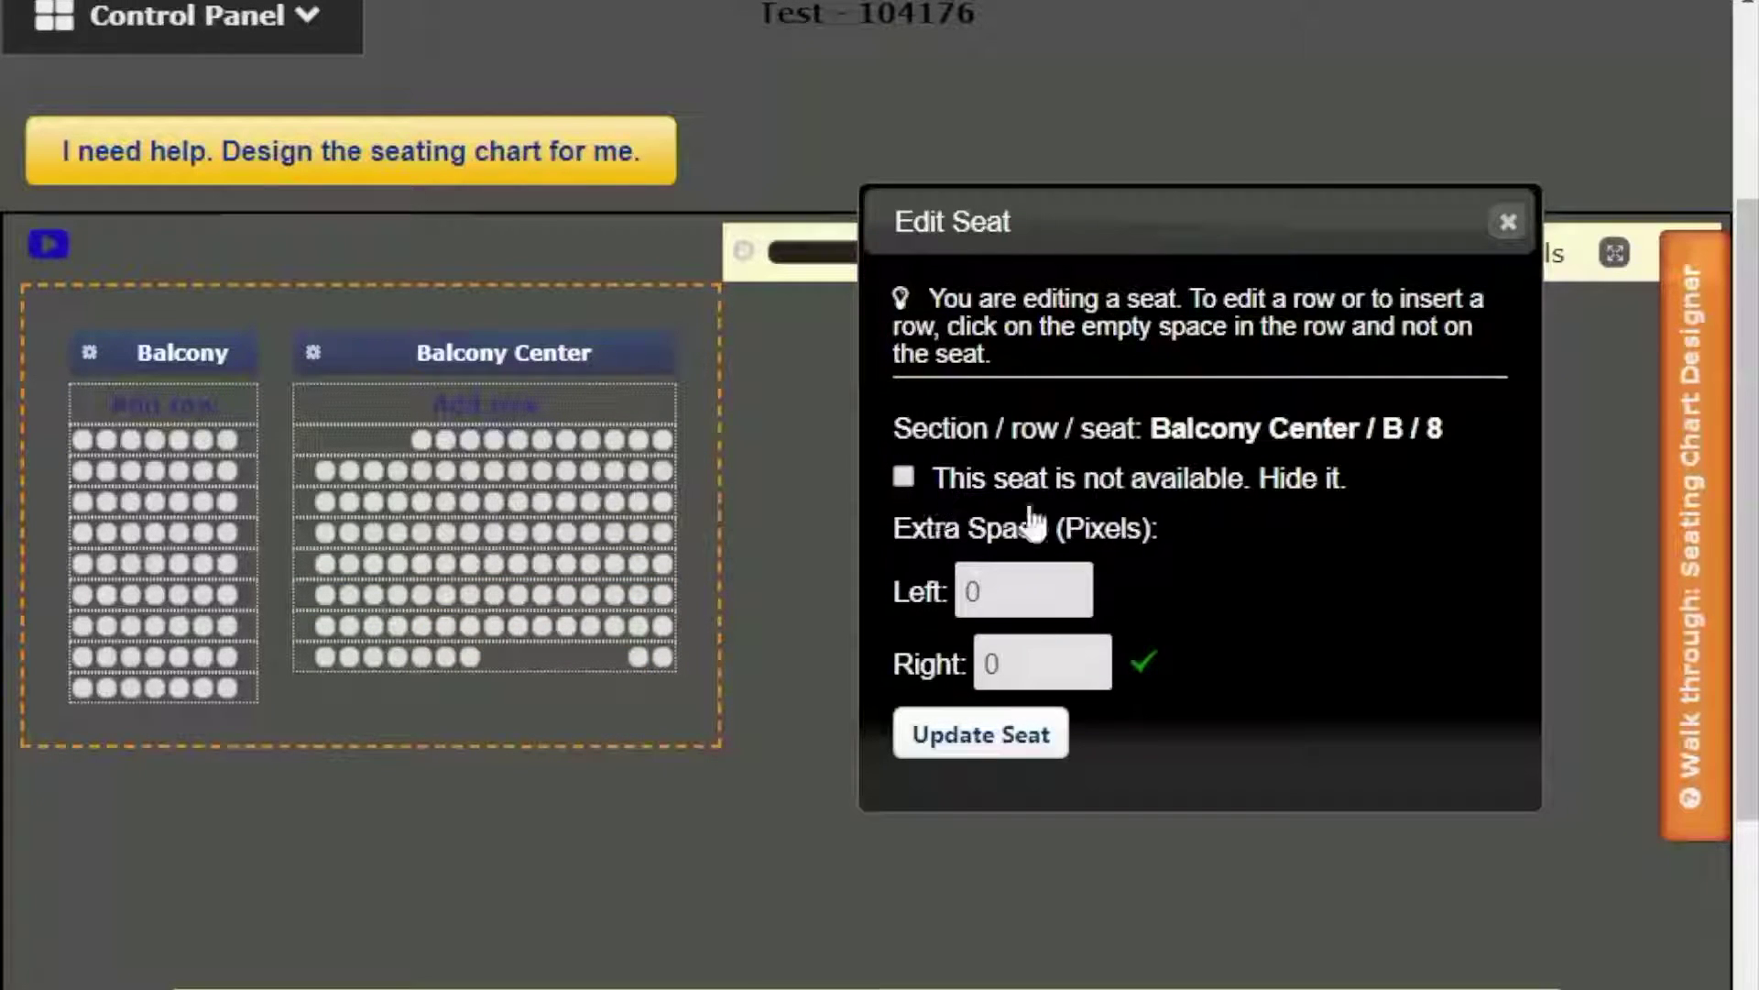
left_click(904, 477)
left_click(927, 548)
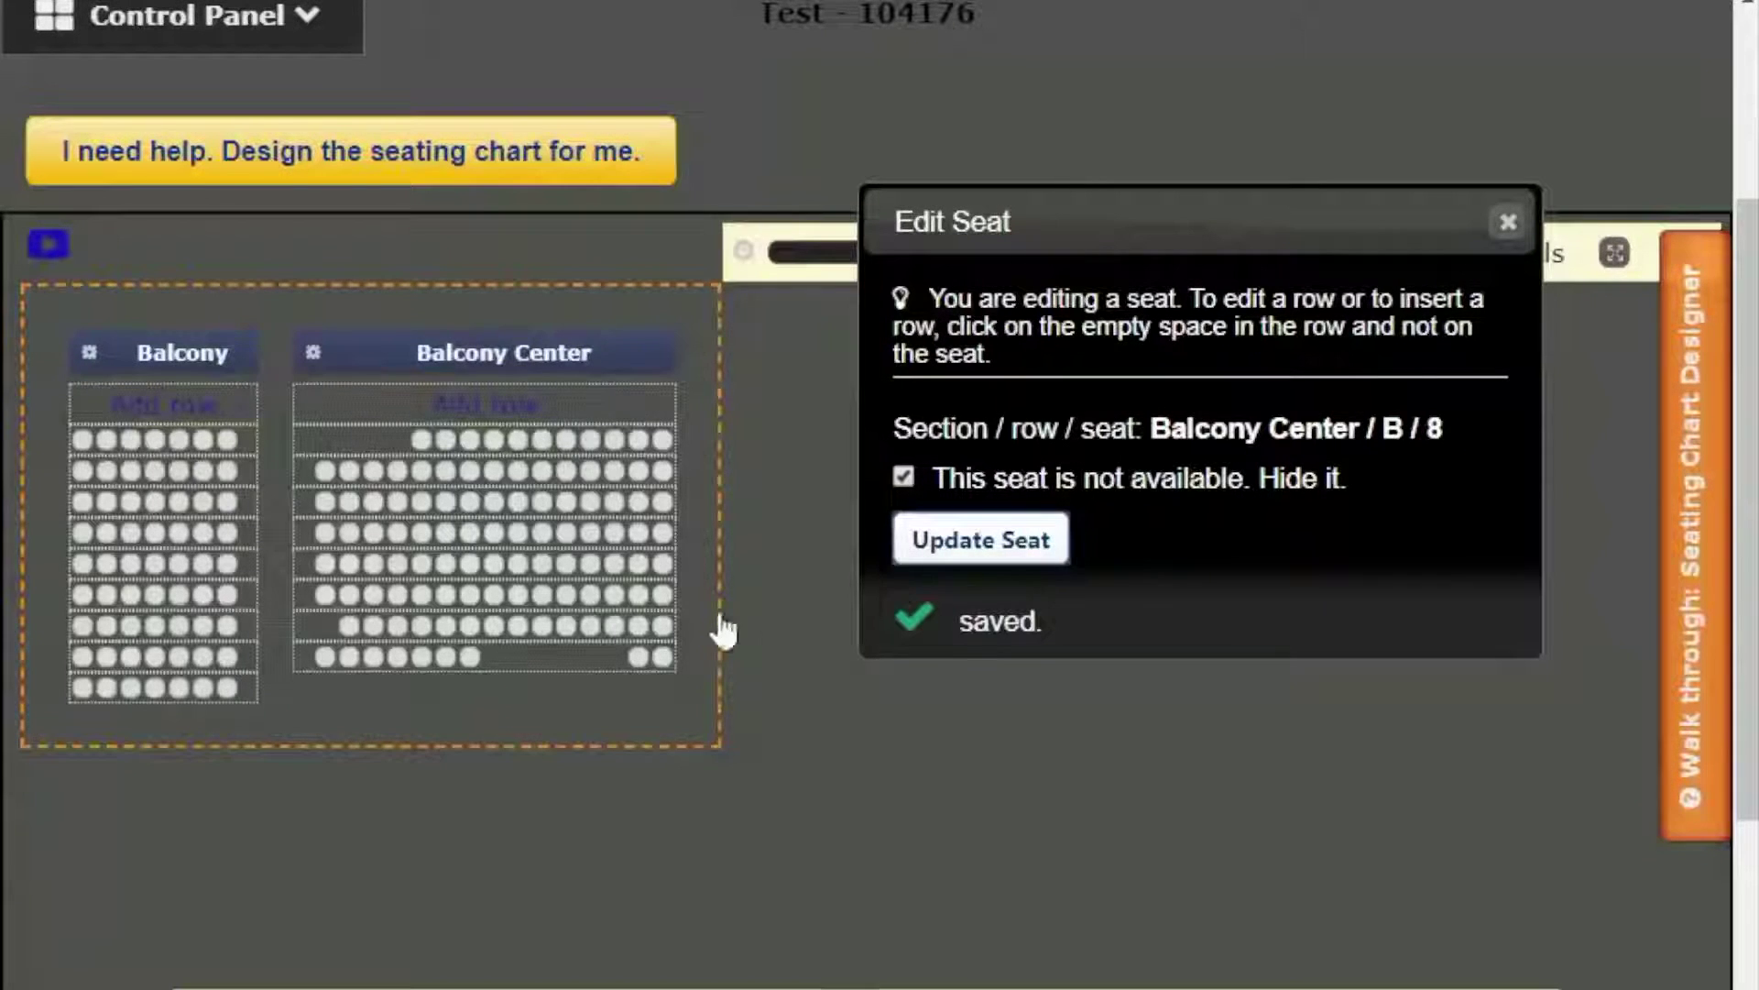
left_click(1509, 222)
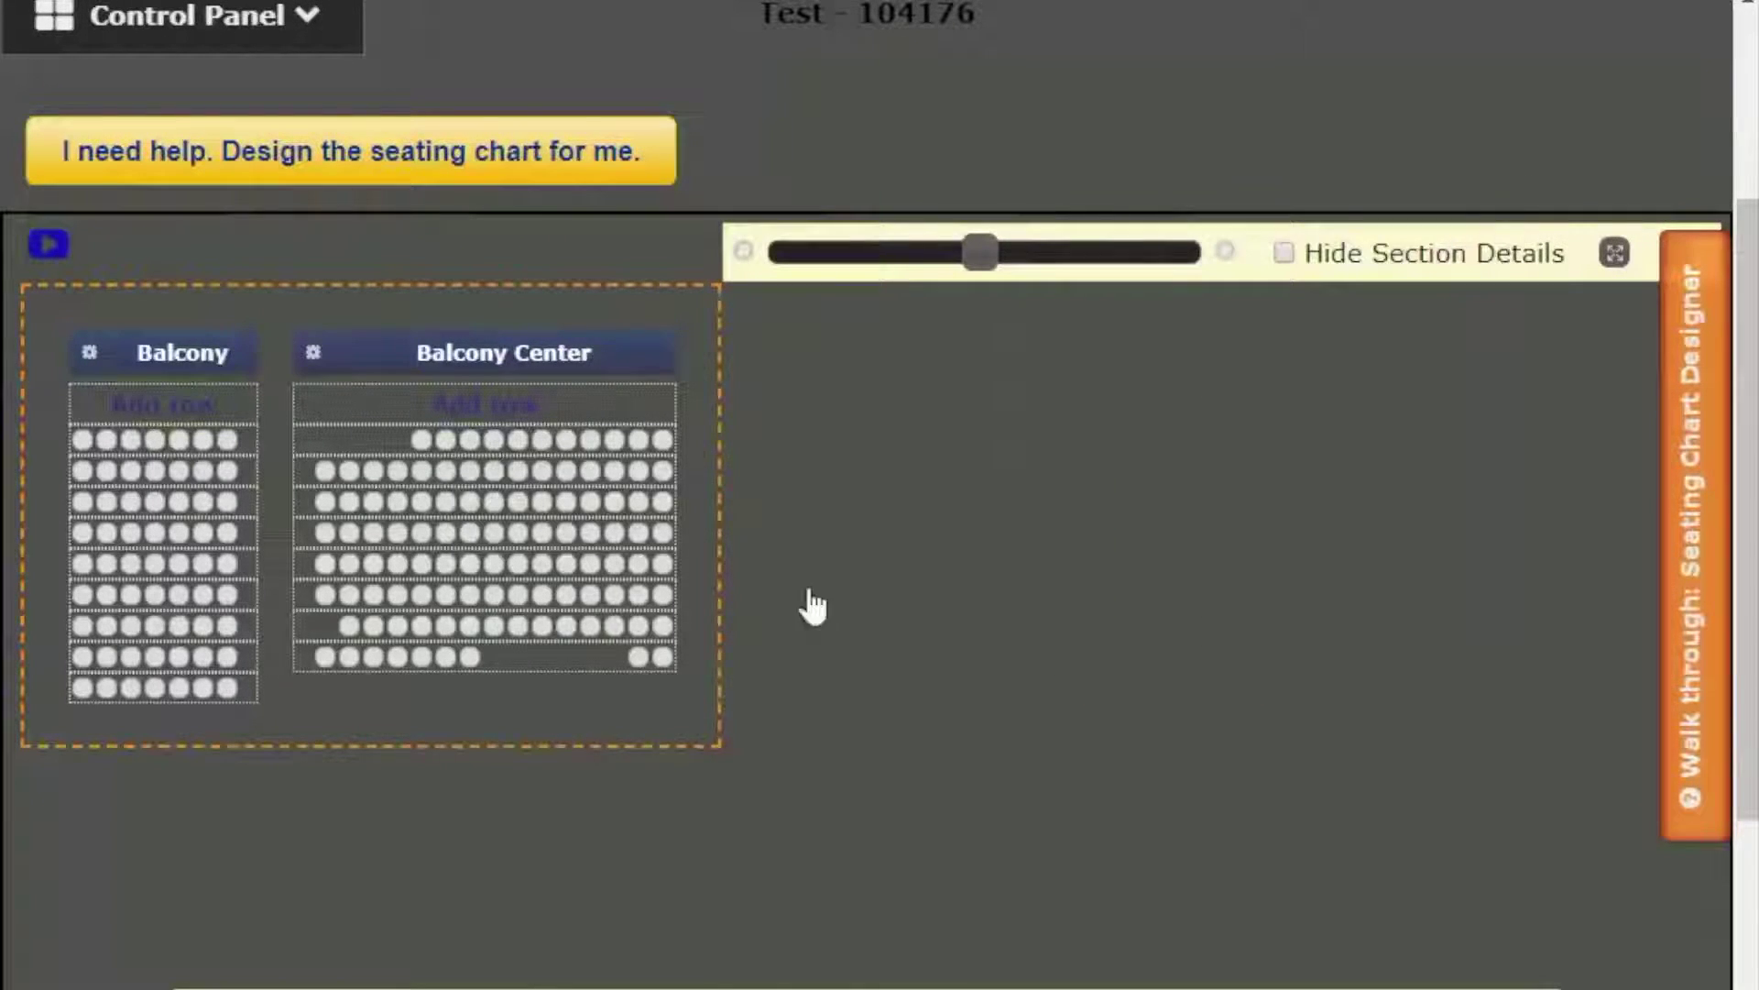
left_click(519, 626)
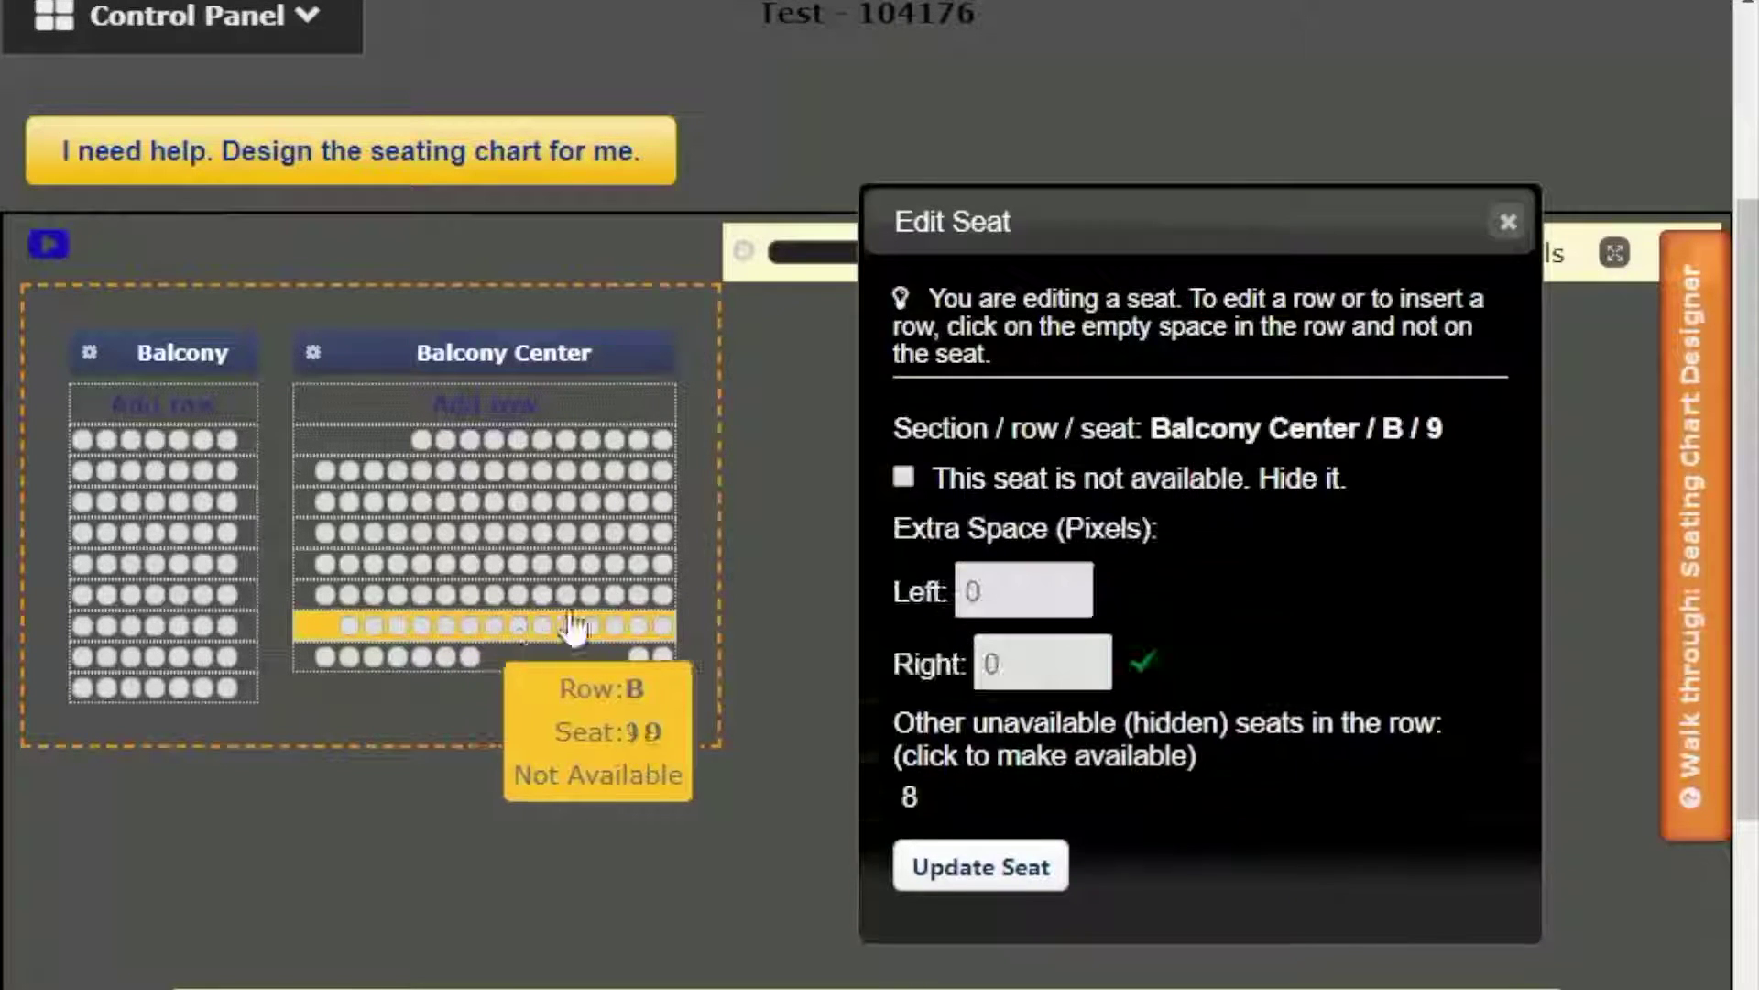
left_click(904, 478)
left_click(942, 673)
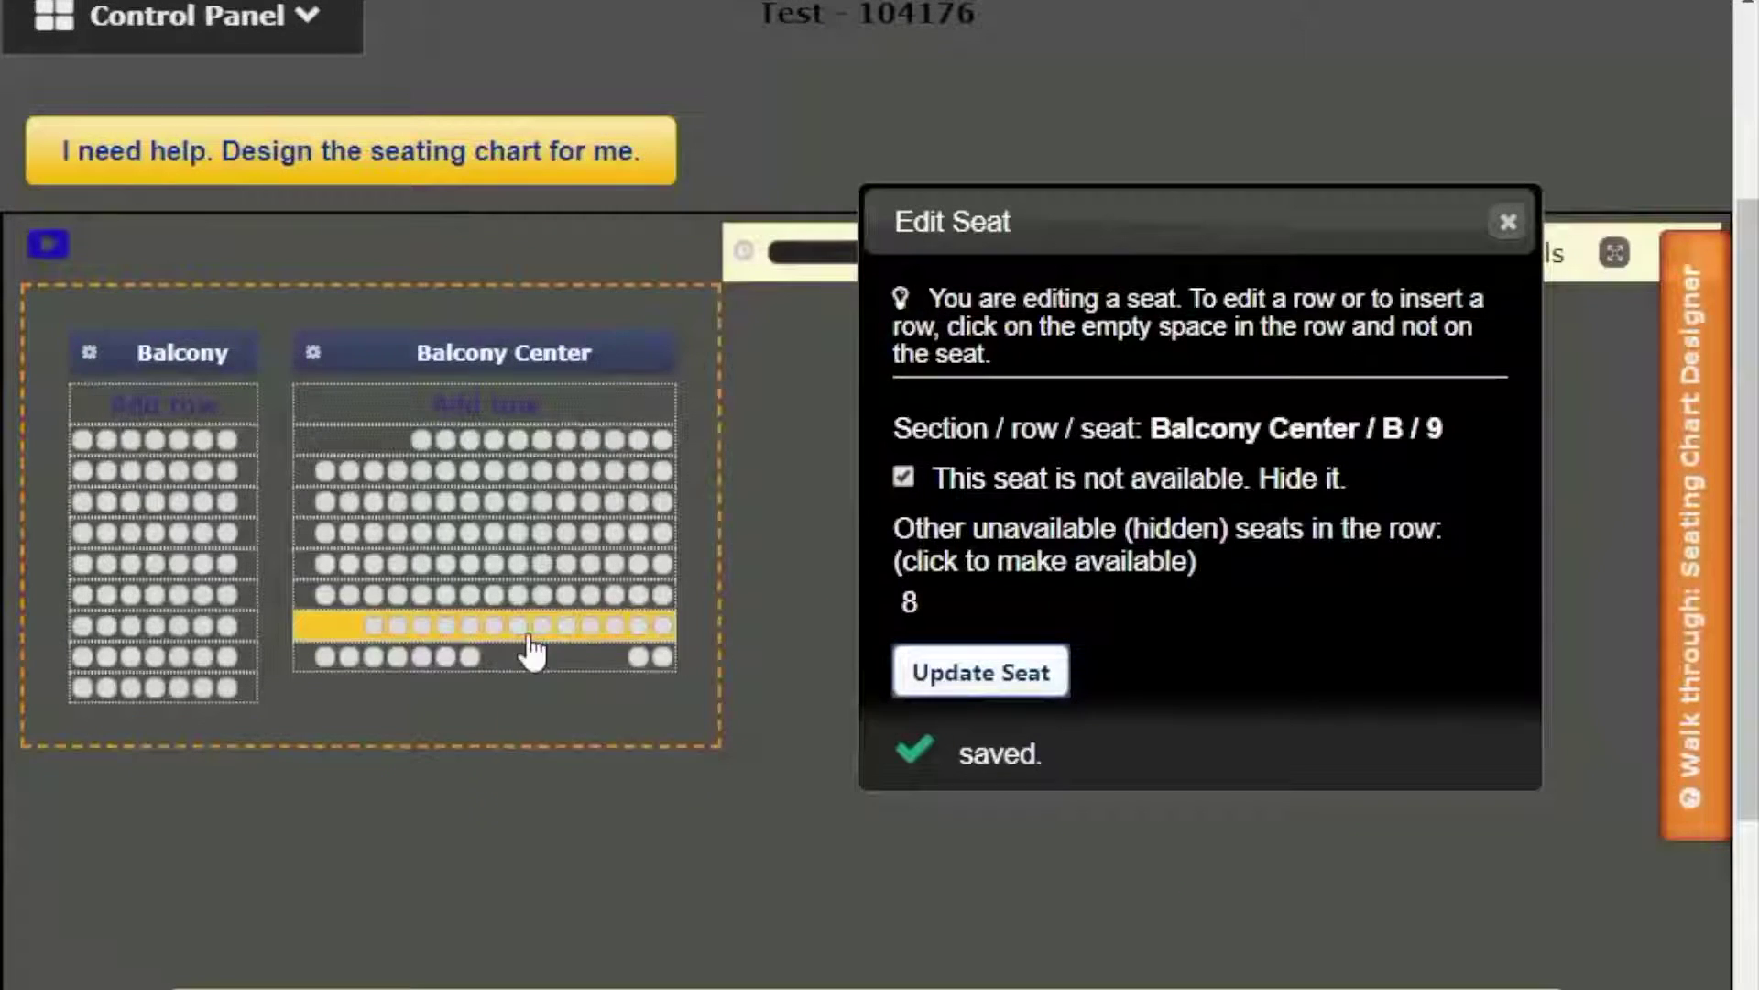
left_click(1507, 222)
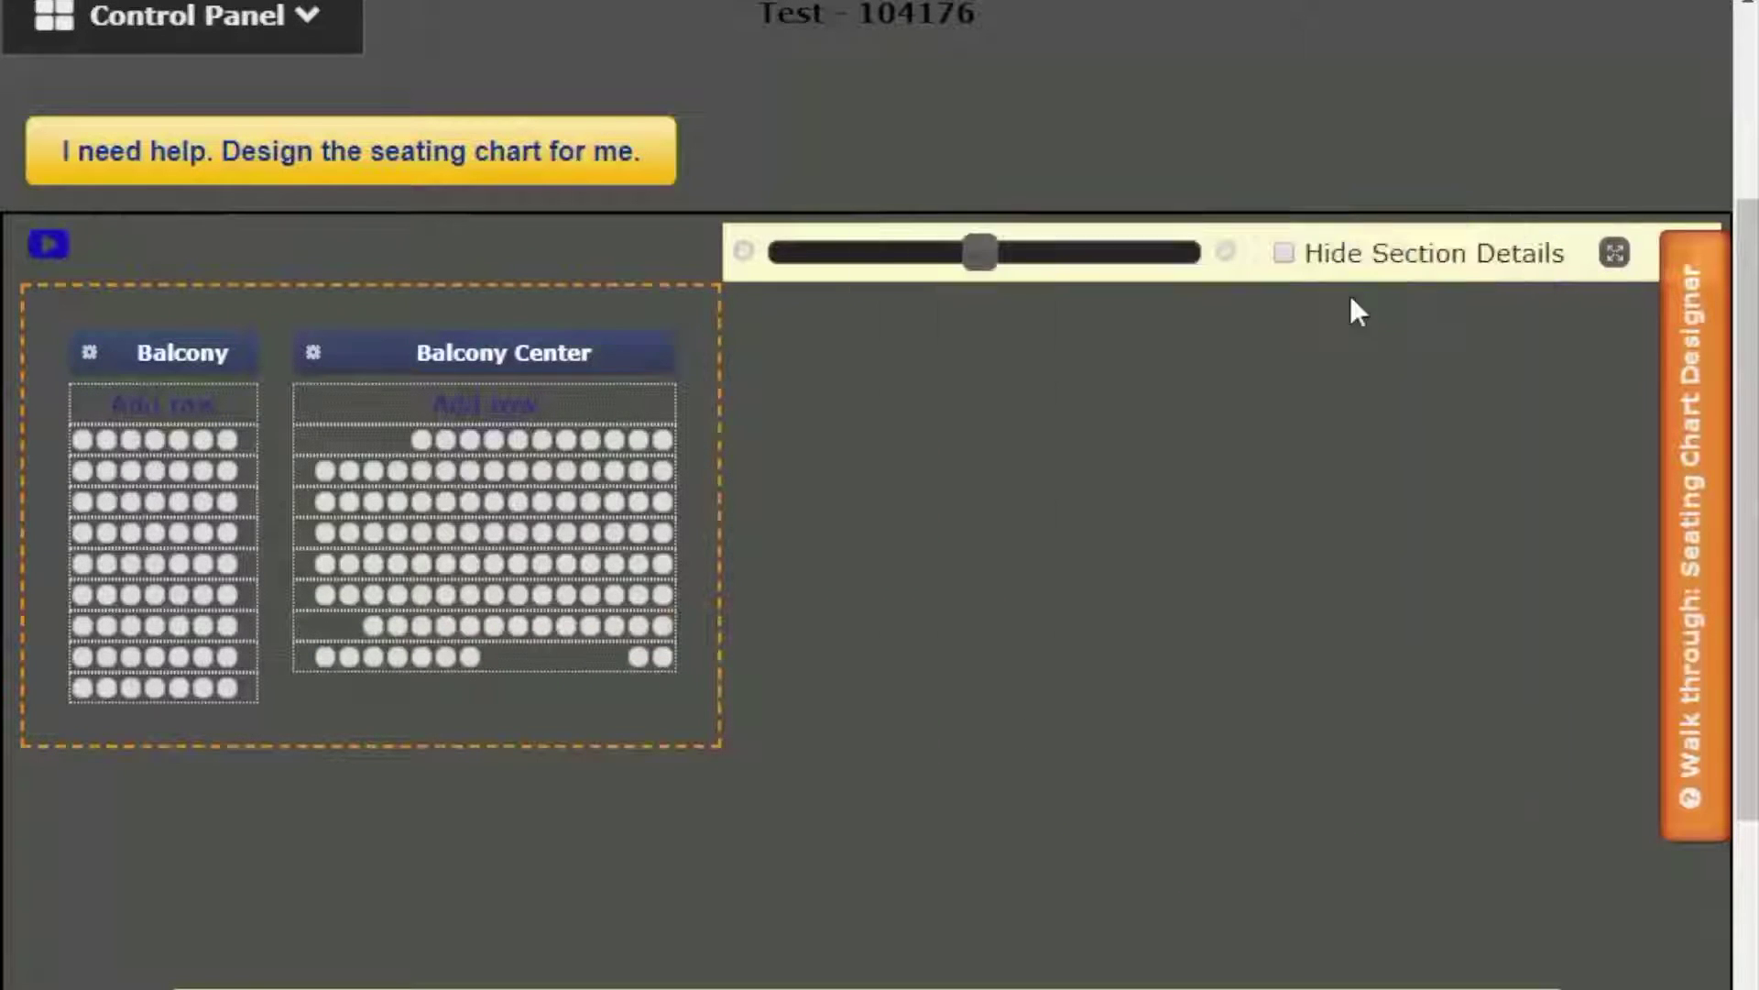
- Hide seats 10, 11 and 12 of row B as unavailable
left_click(550, 634)
left_click(907, 479)
left_click(957, 671)
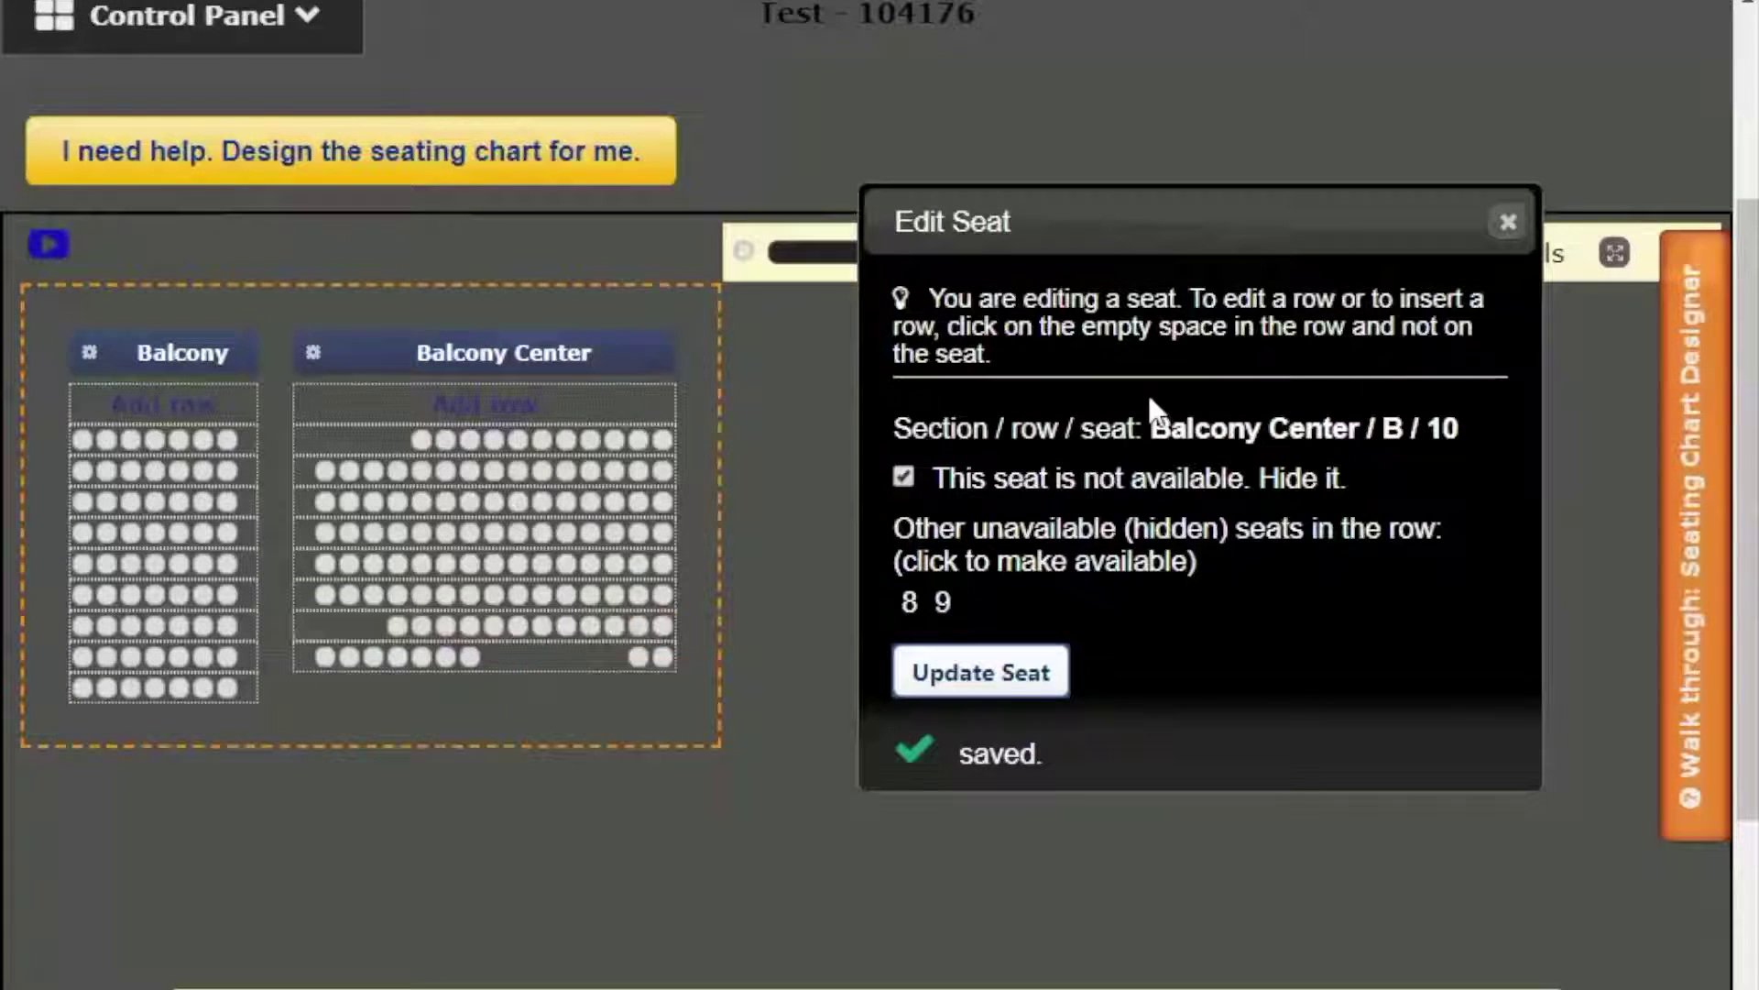
left_click(1507, 224)
left_click(570, 632)
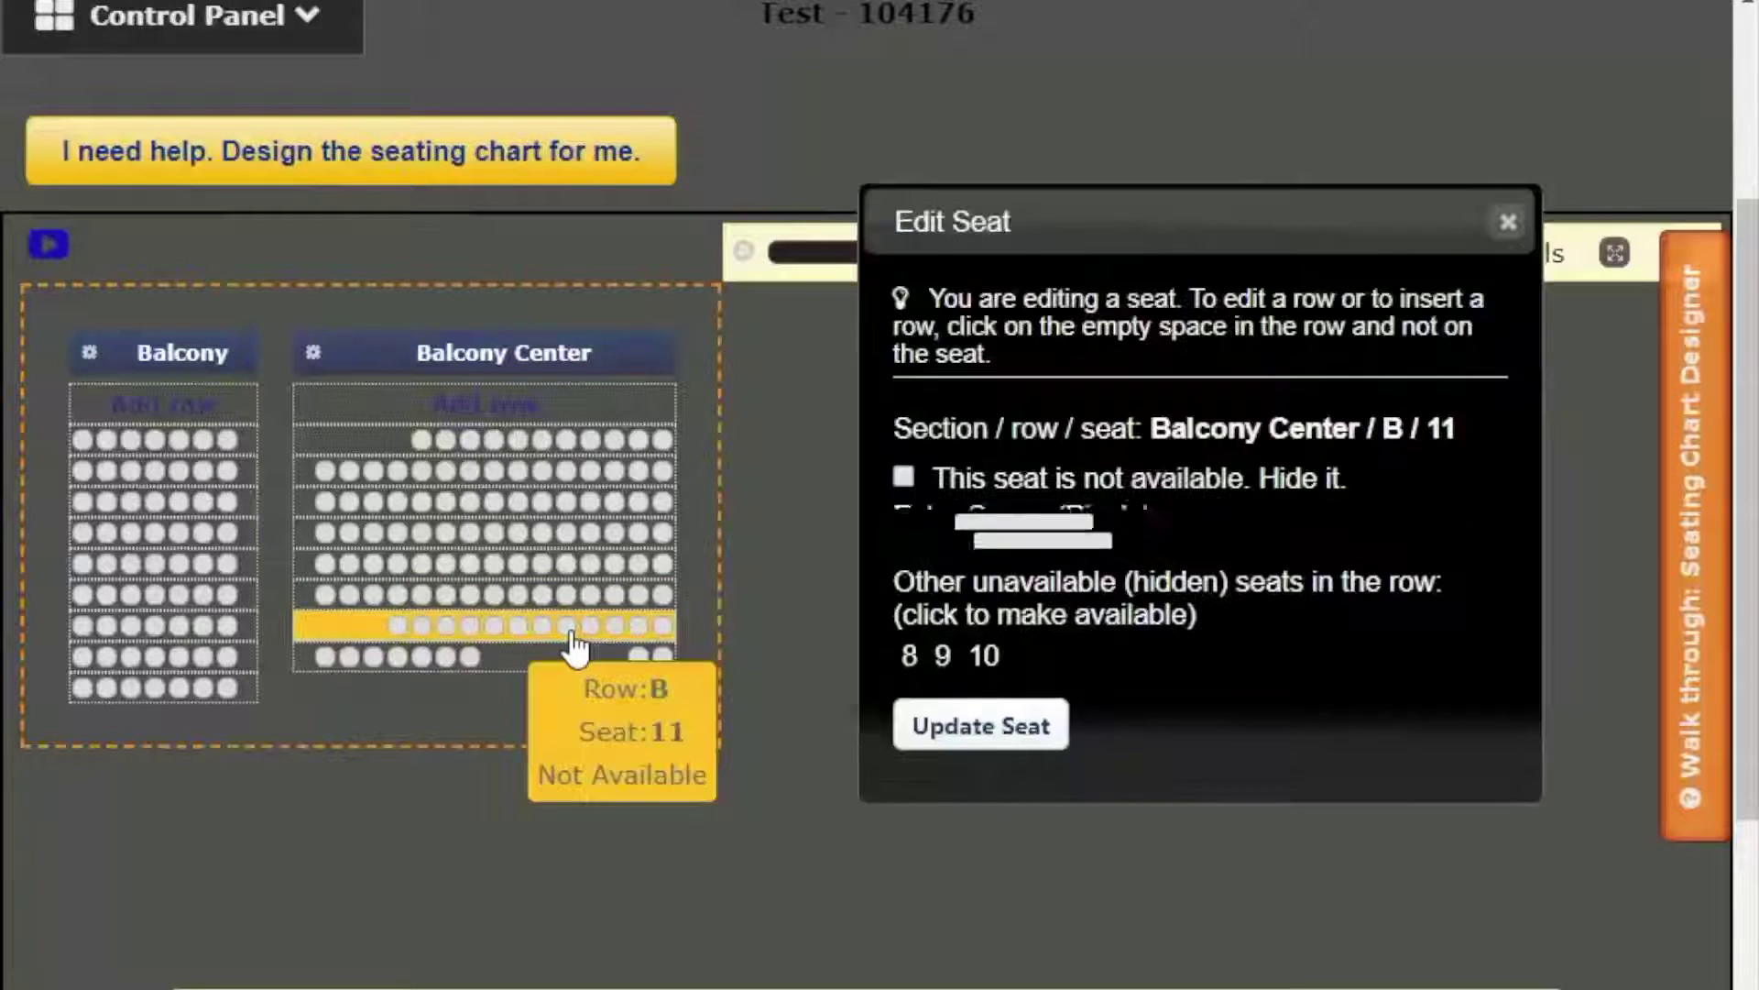
left_click(907, 477)
left_click(950, 675)
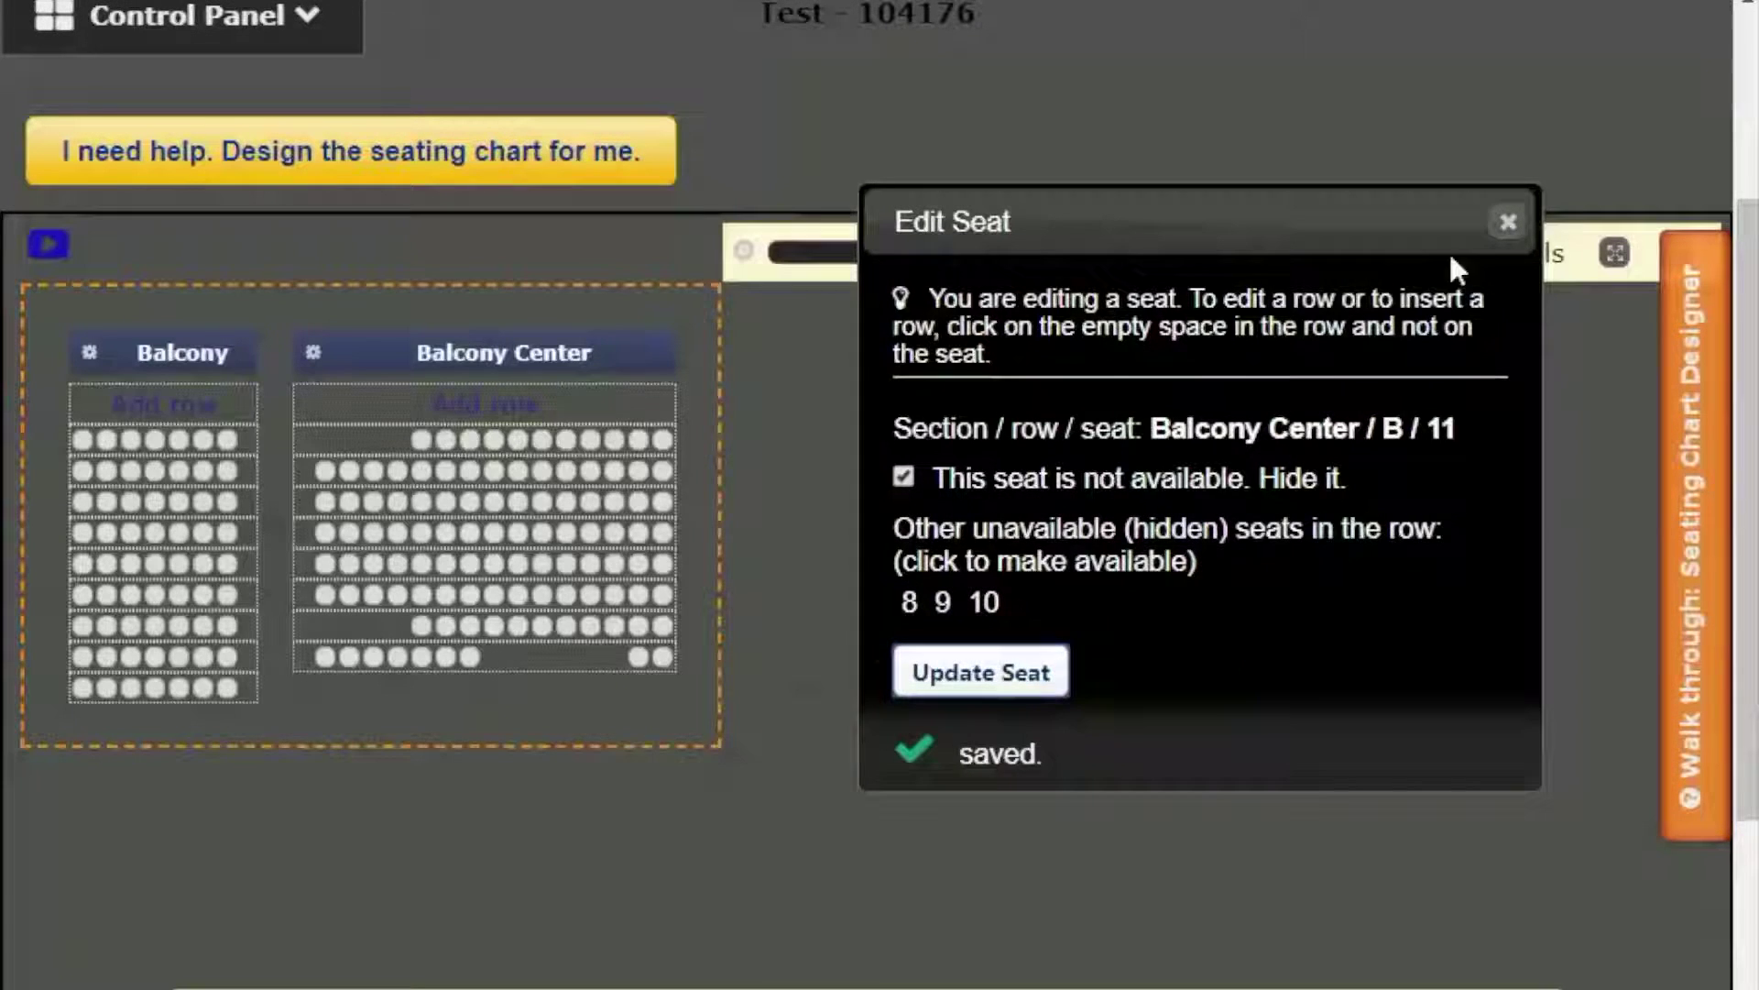
left_click(1508, 221)
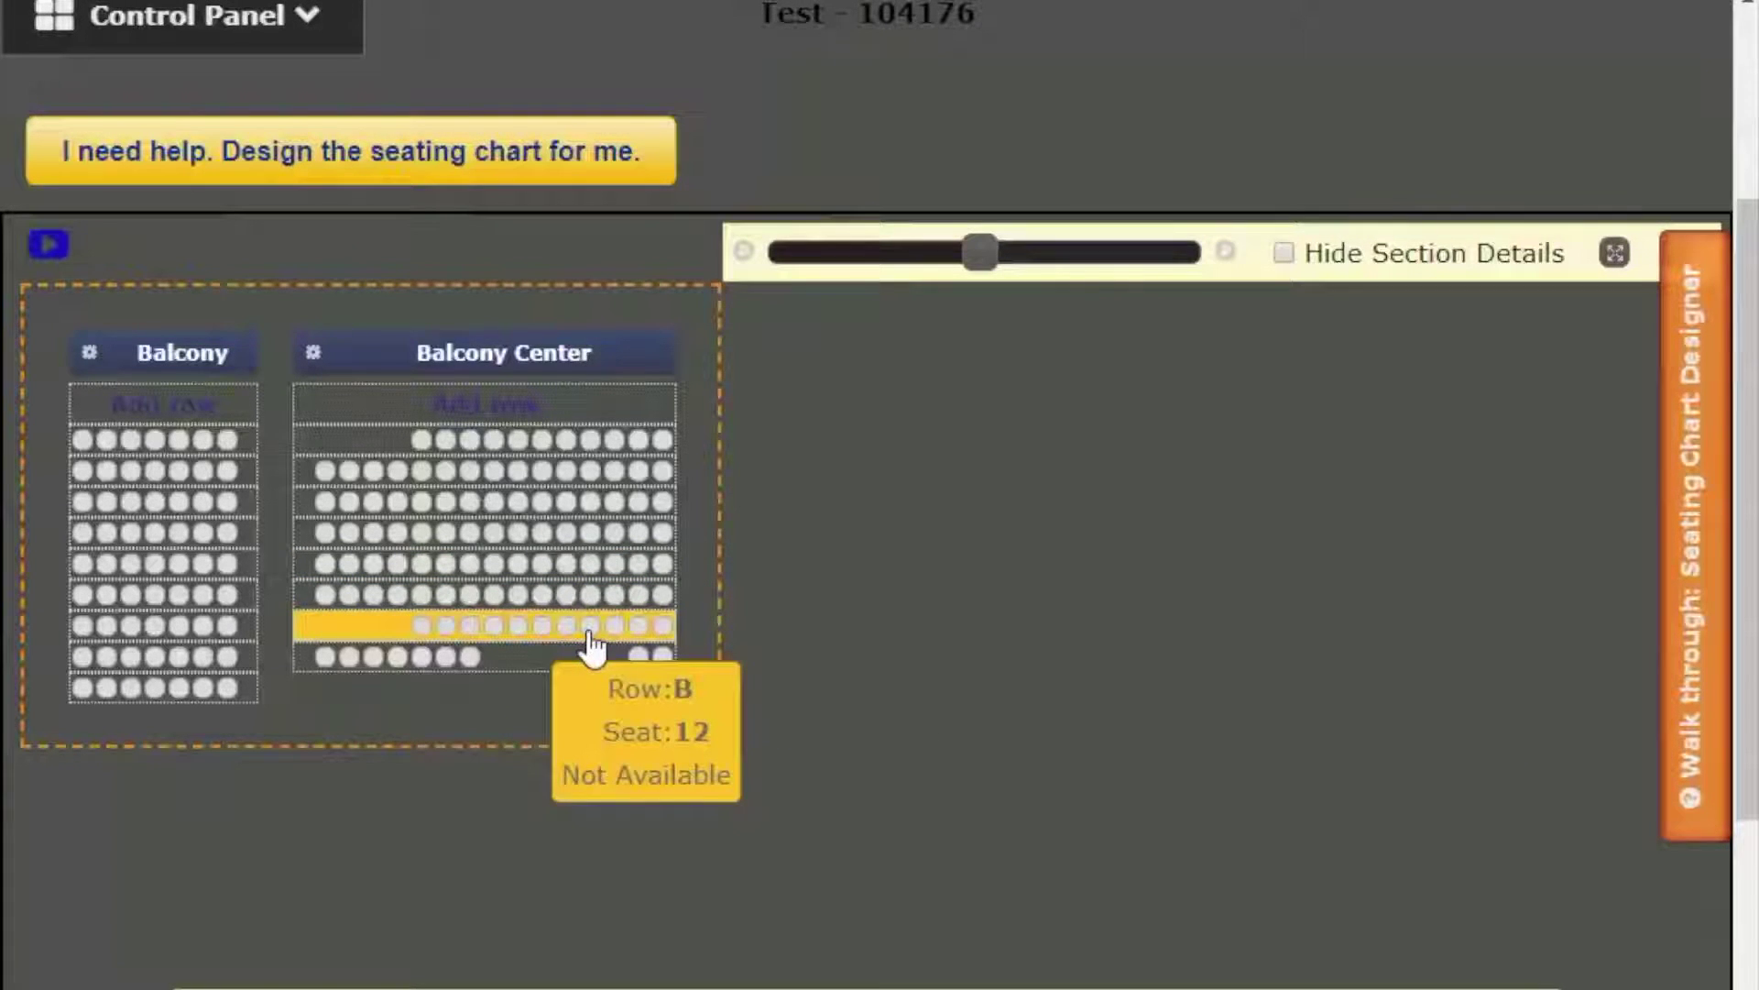
left_click(593, 632)
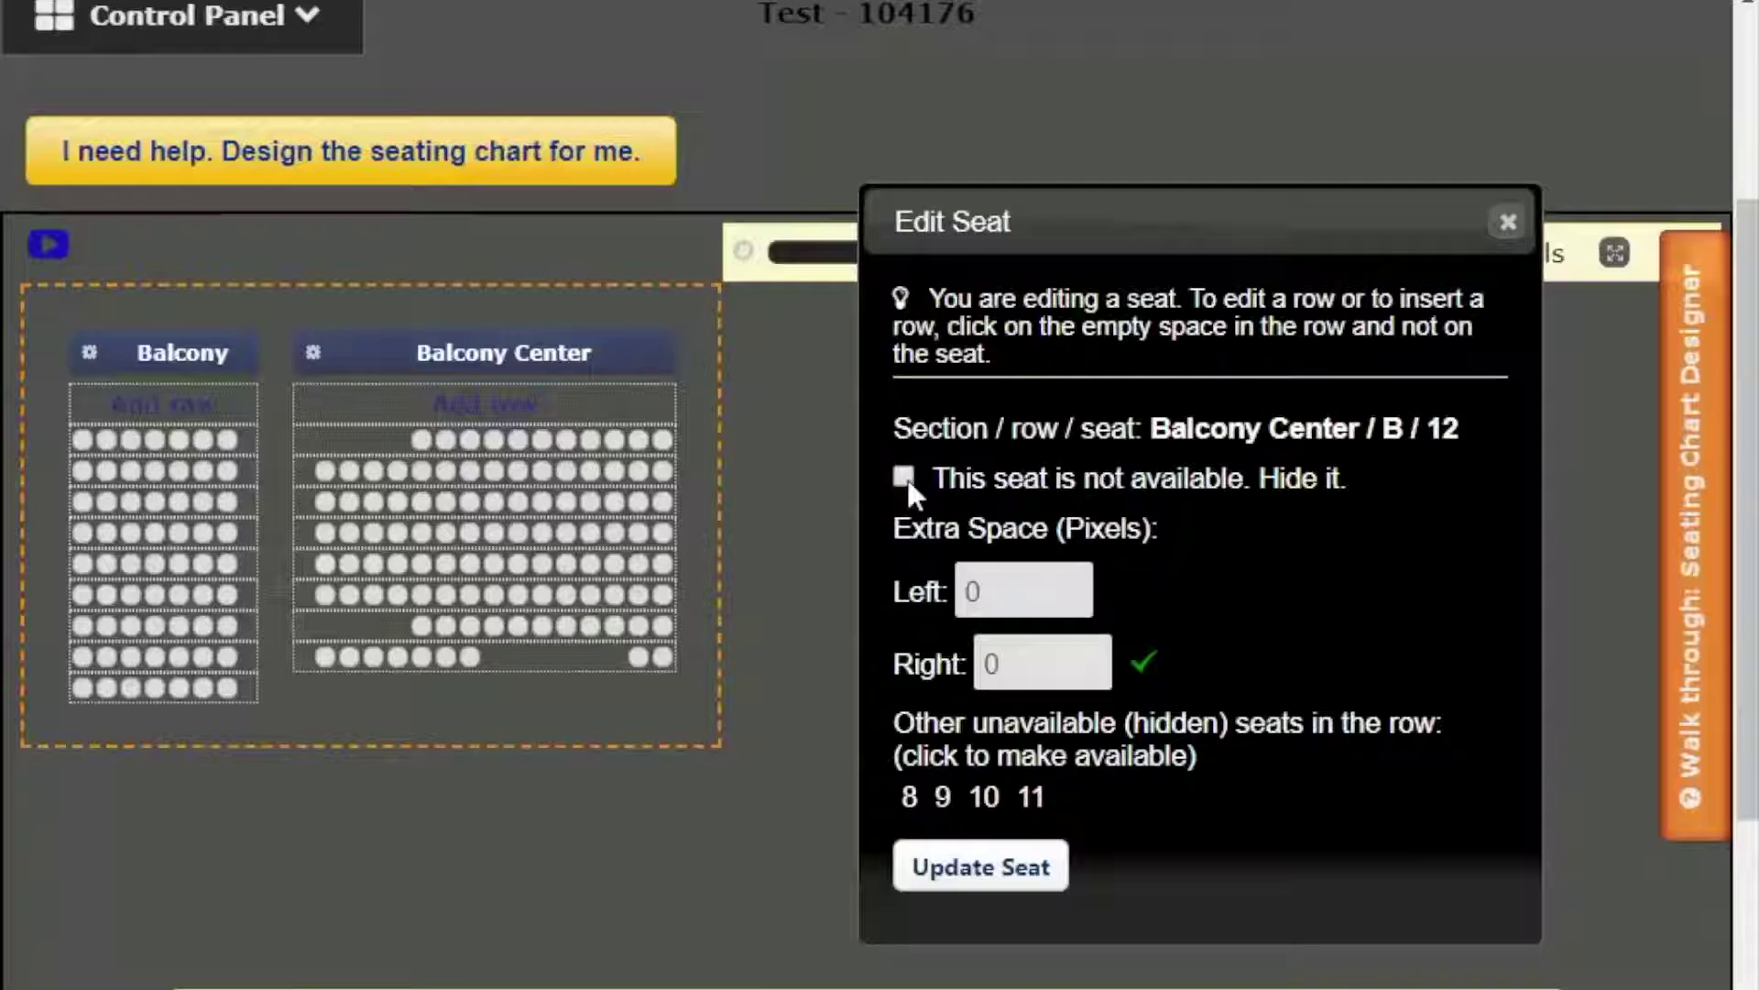
left_click(905, 478)
left_click(947, 671)
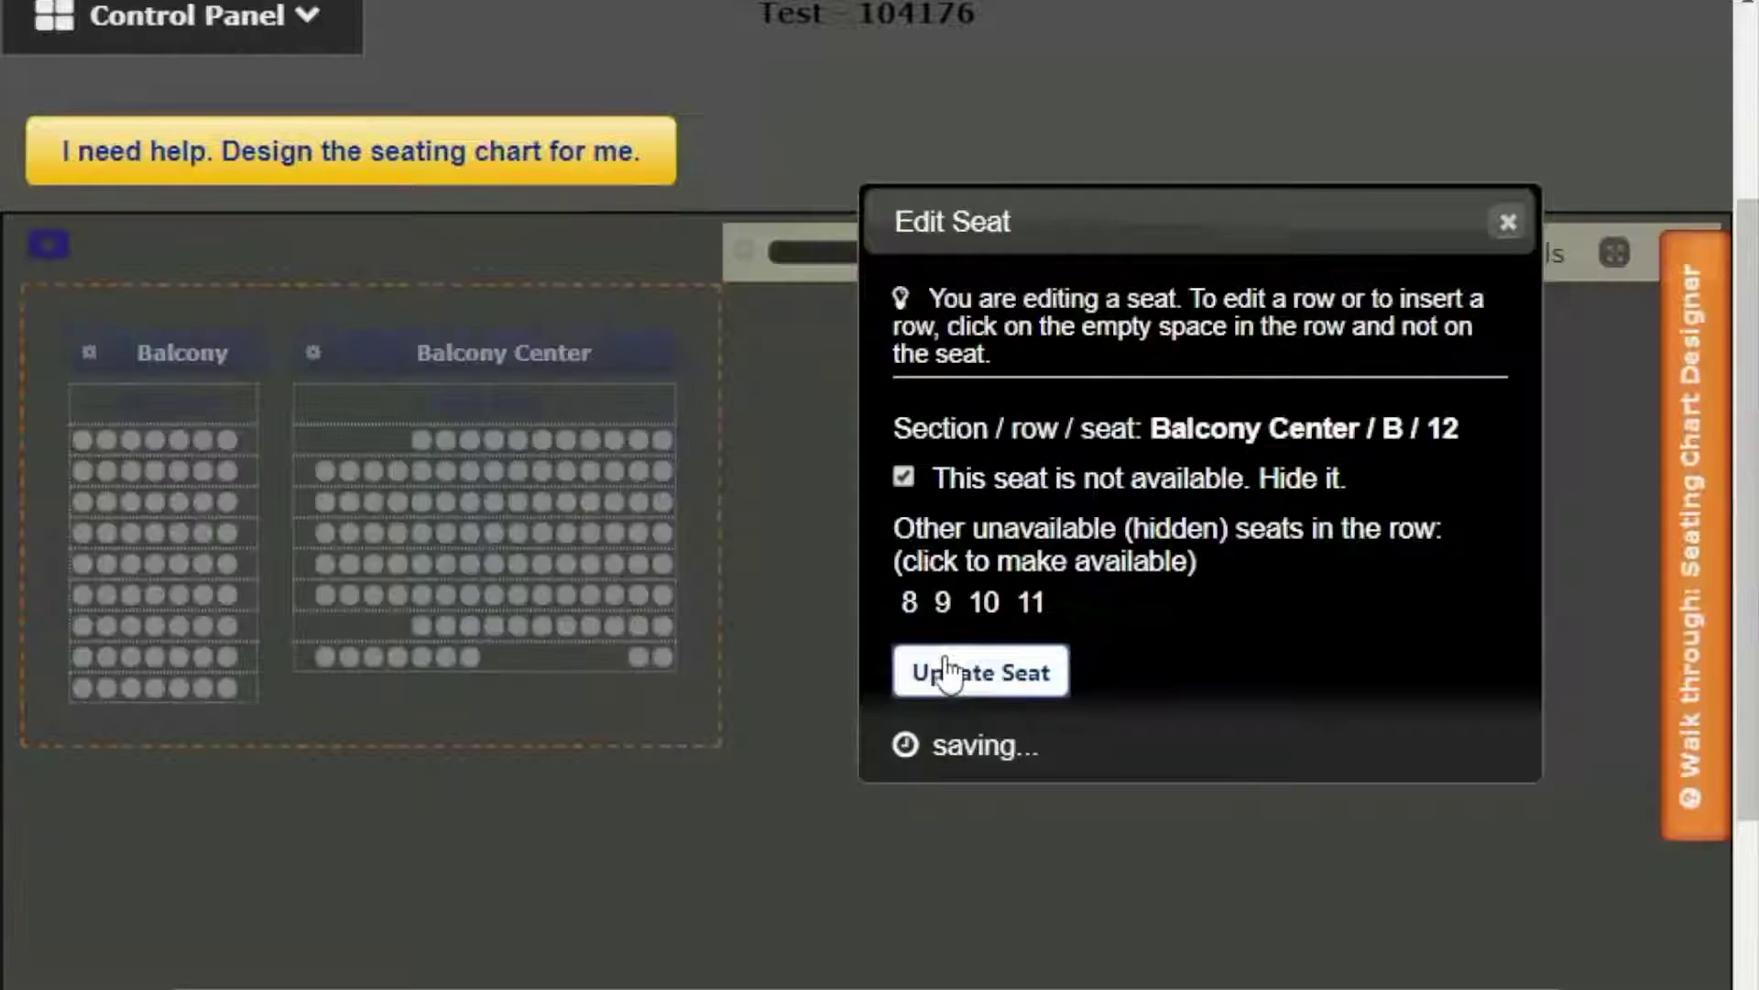
left_click(1507, 222)
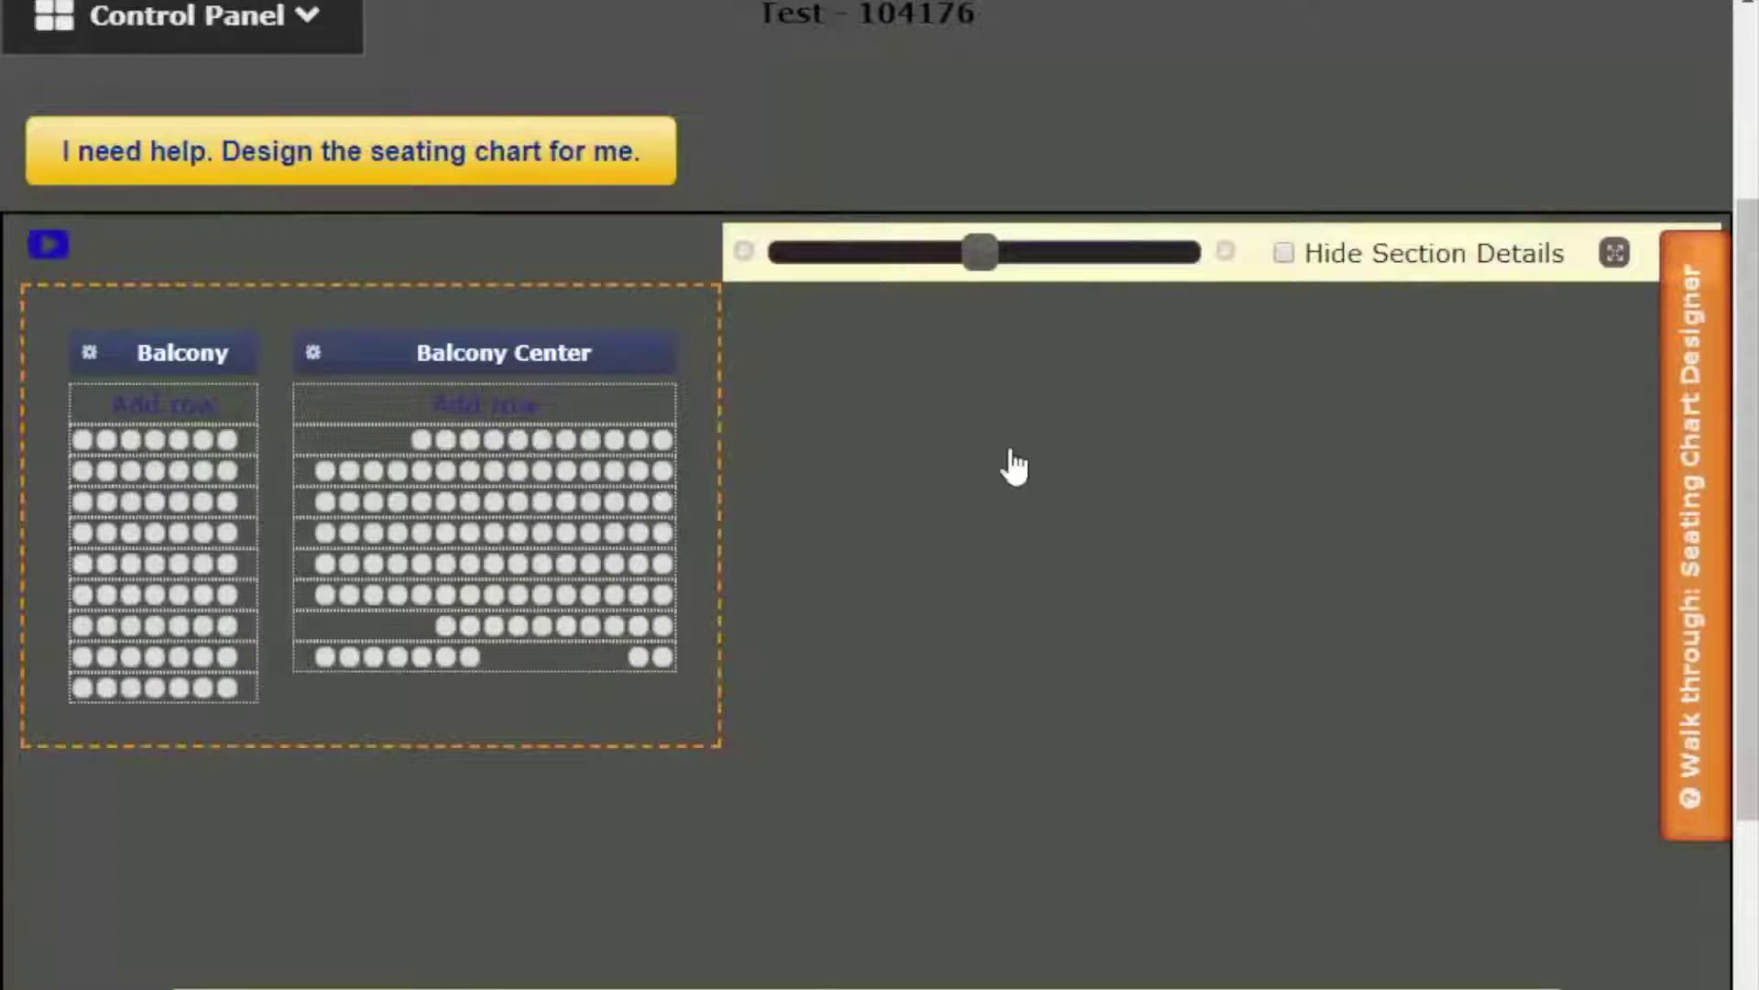
- Hide seats 13 and 14 of row B as unavailable
left_click(615, 628)
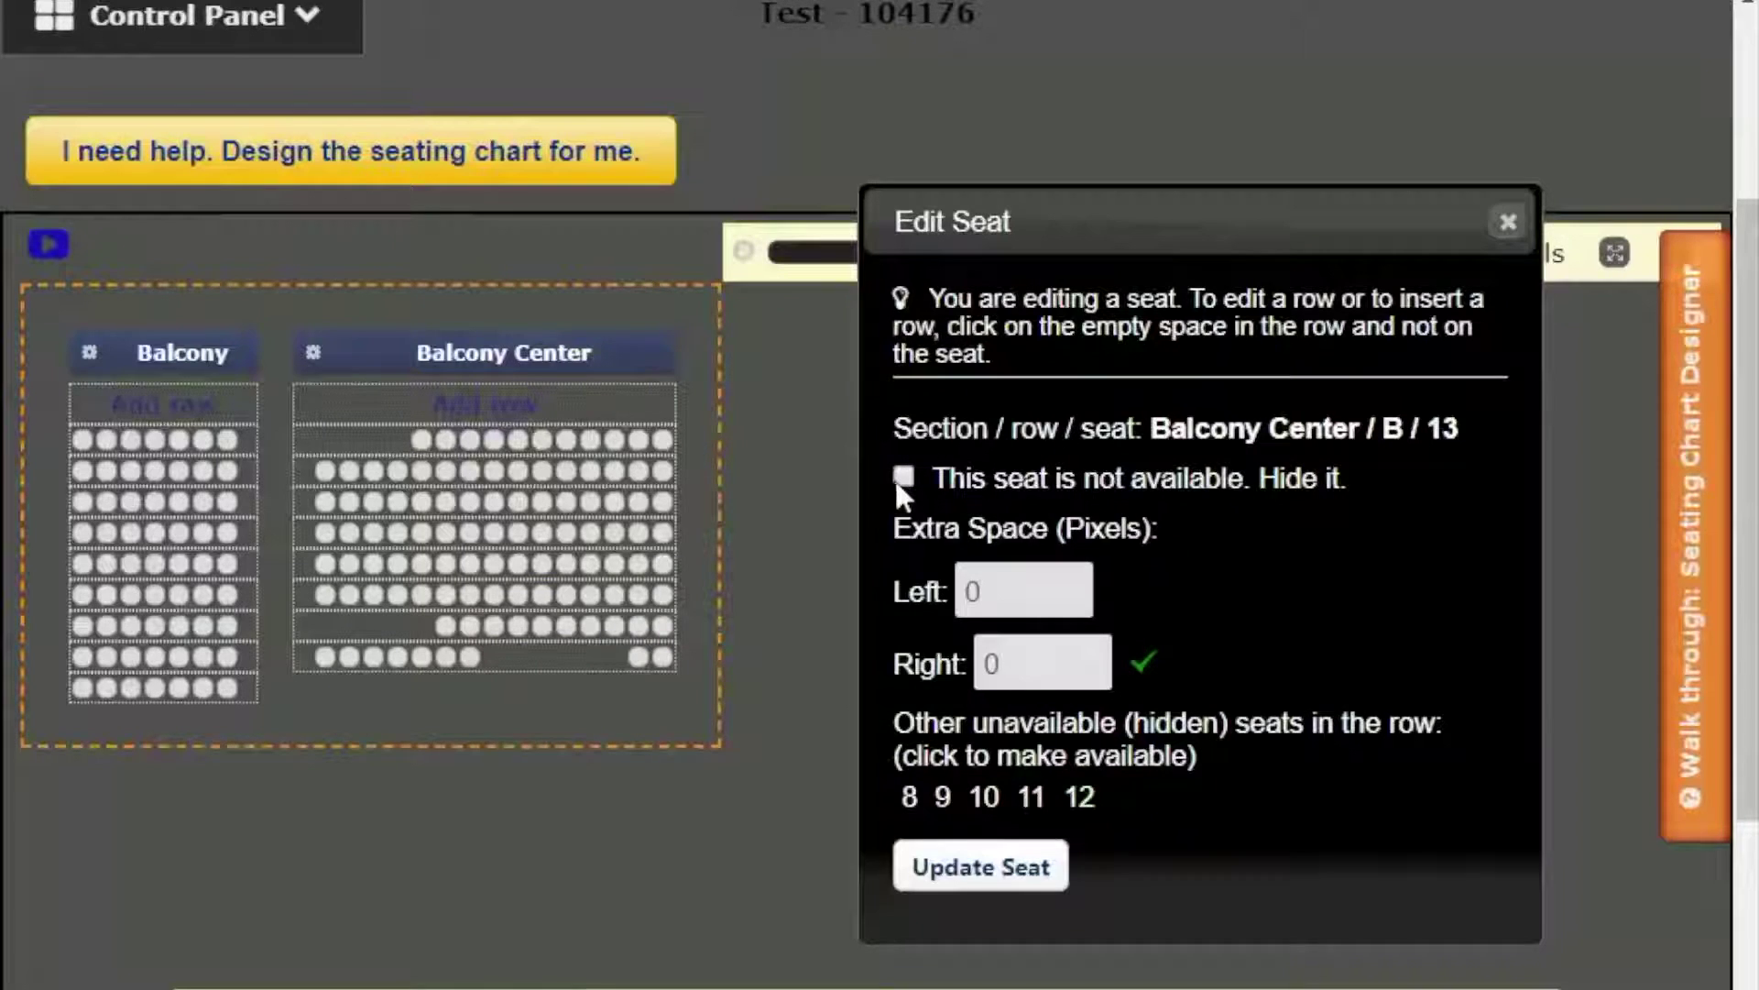
left_click(898, 478)
left_click(953, 678)
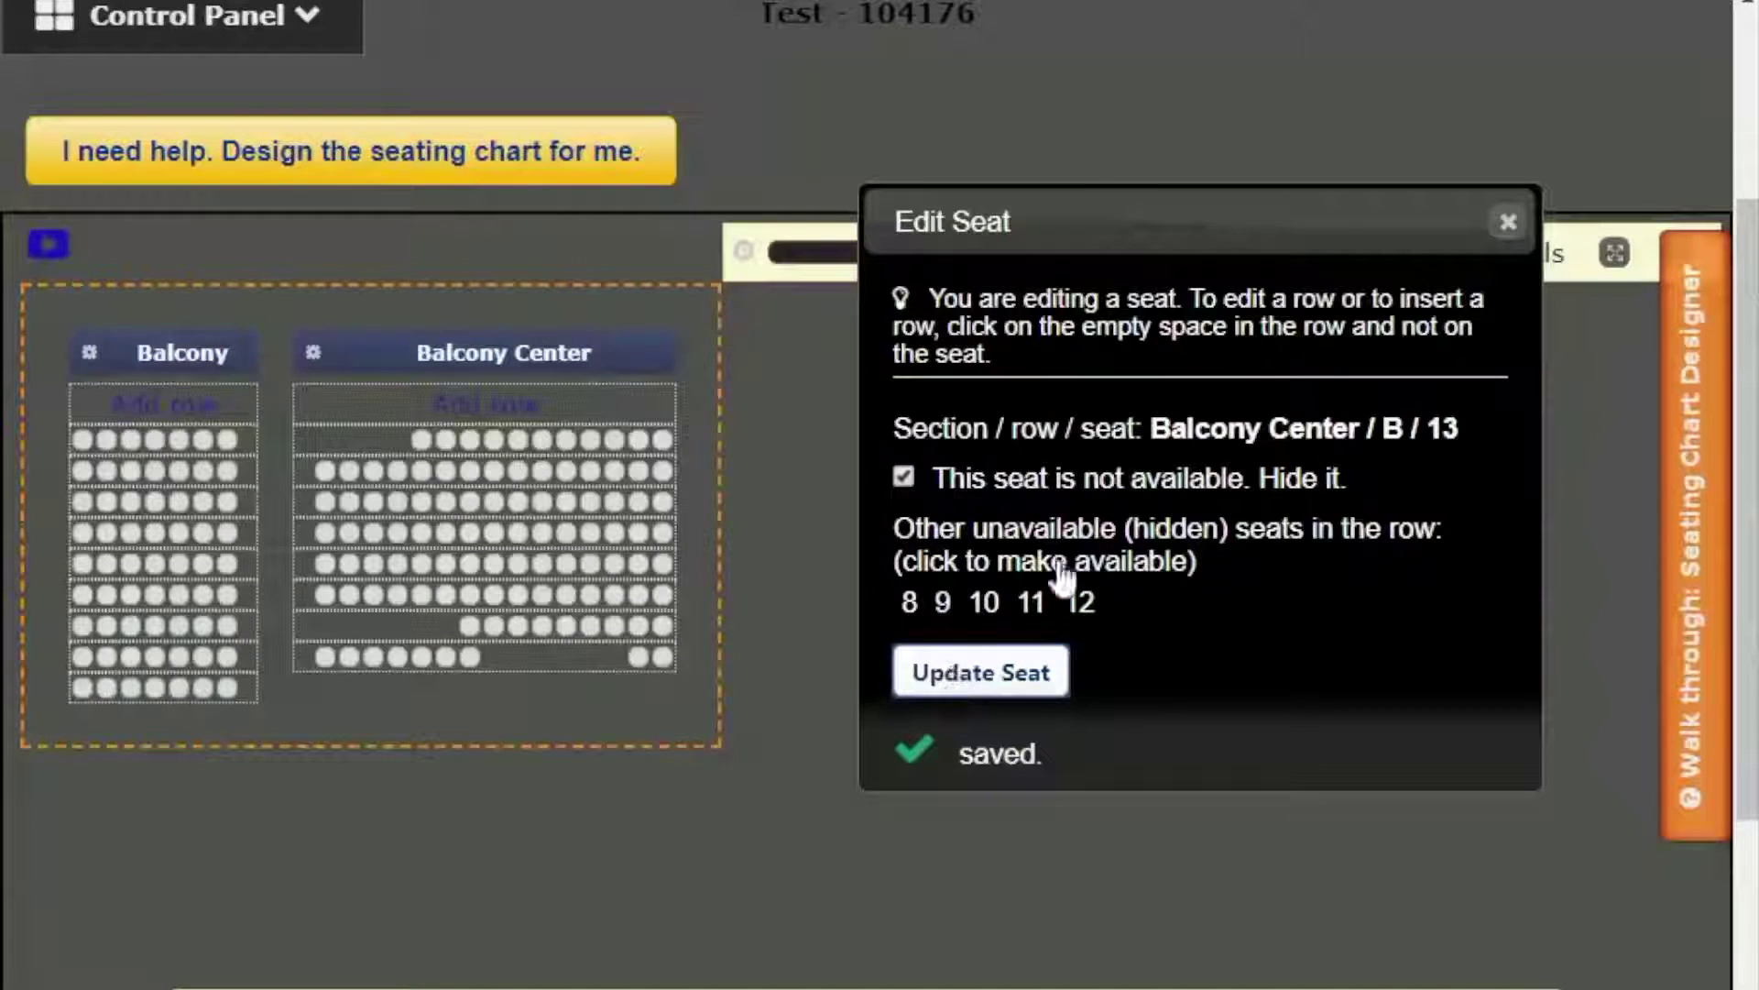
left_click(1506, 222)
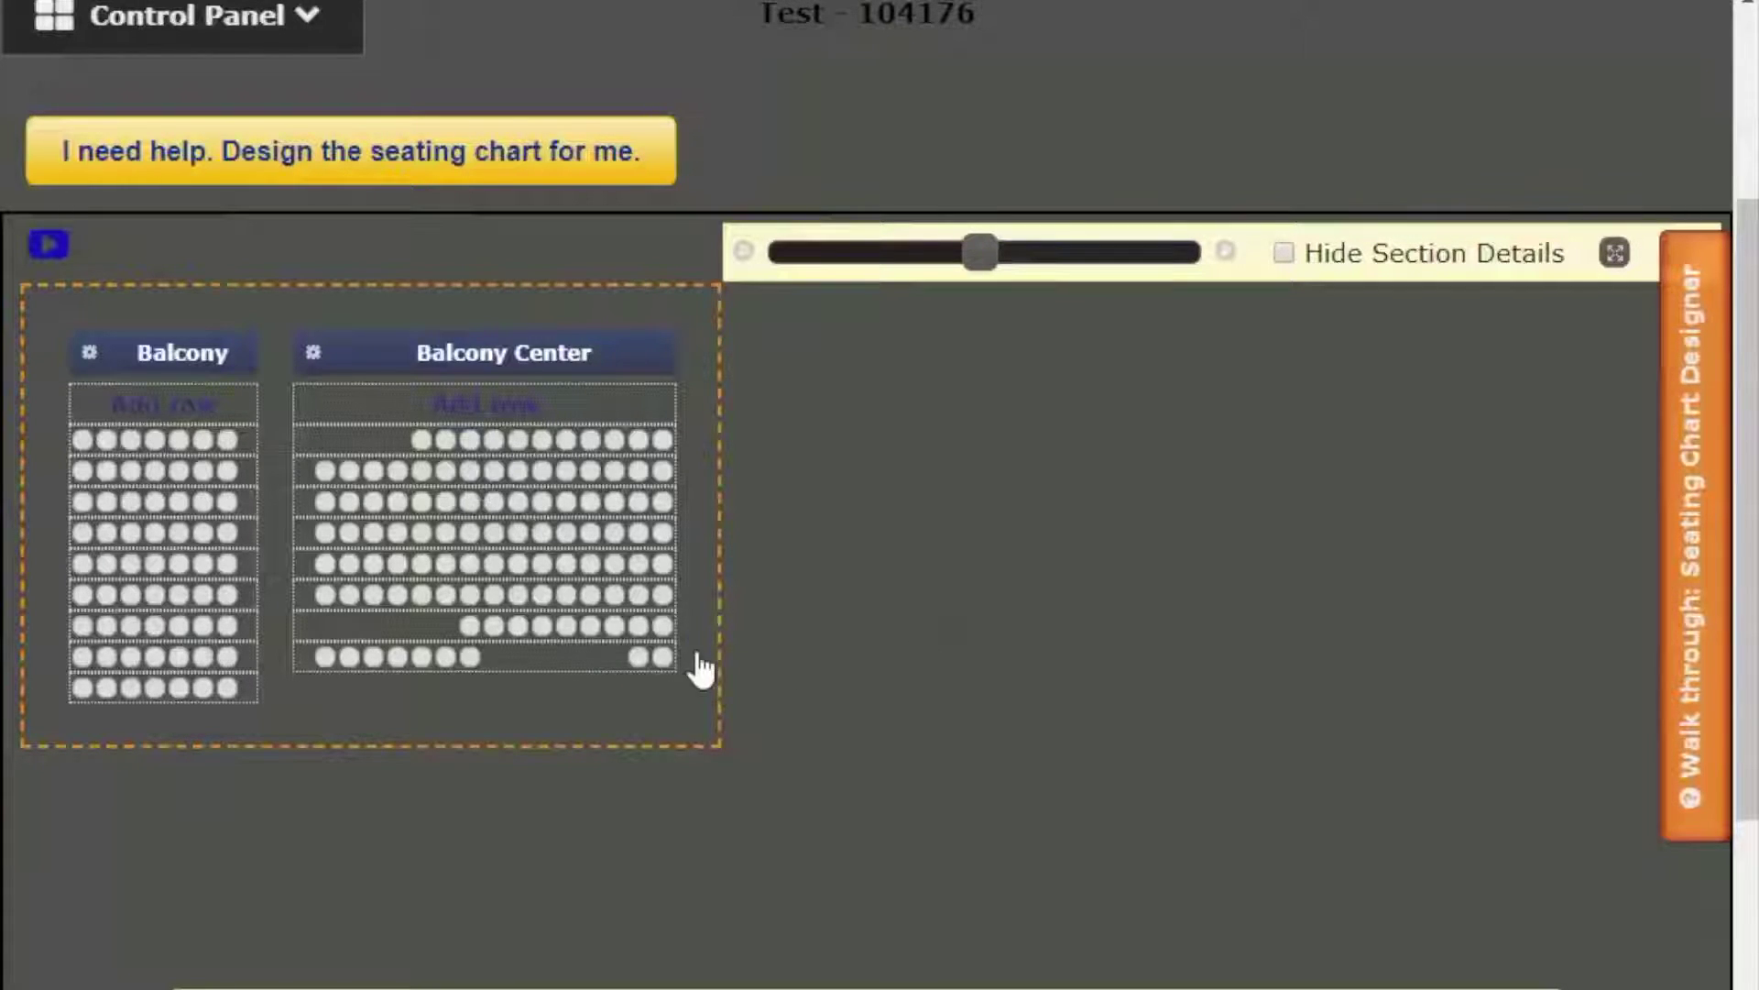
mouse_move(646, 642)
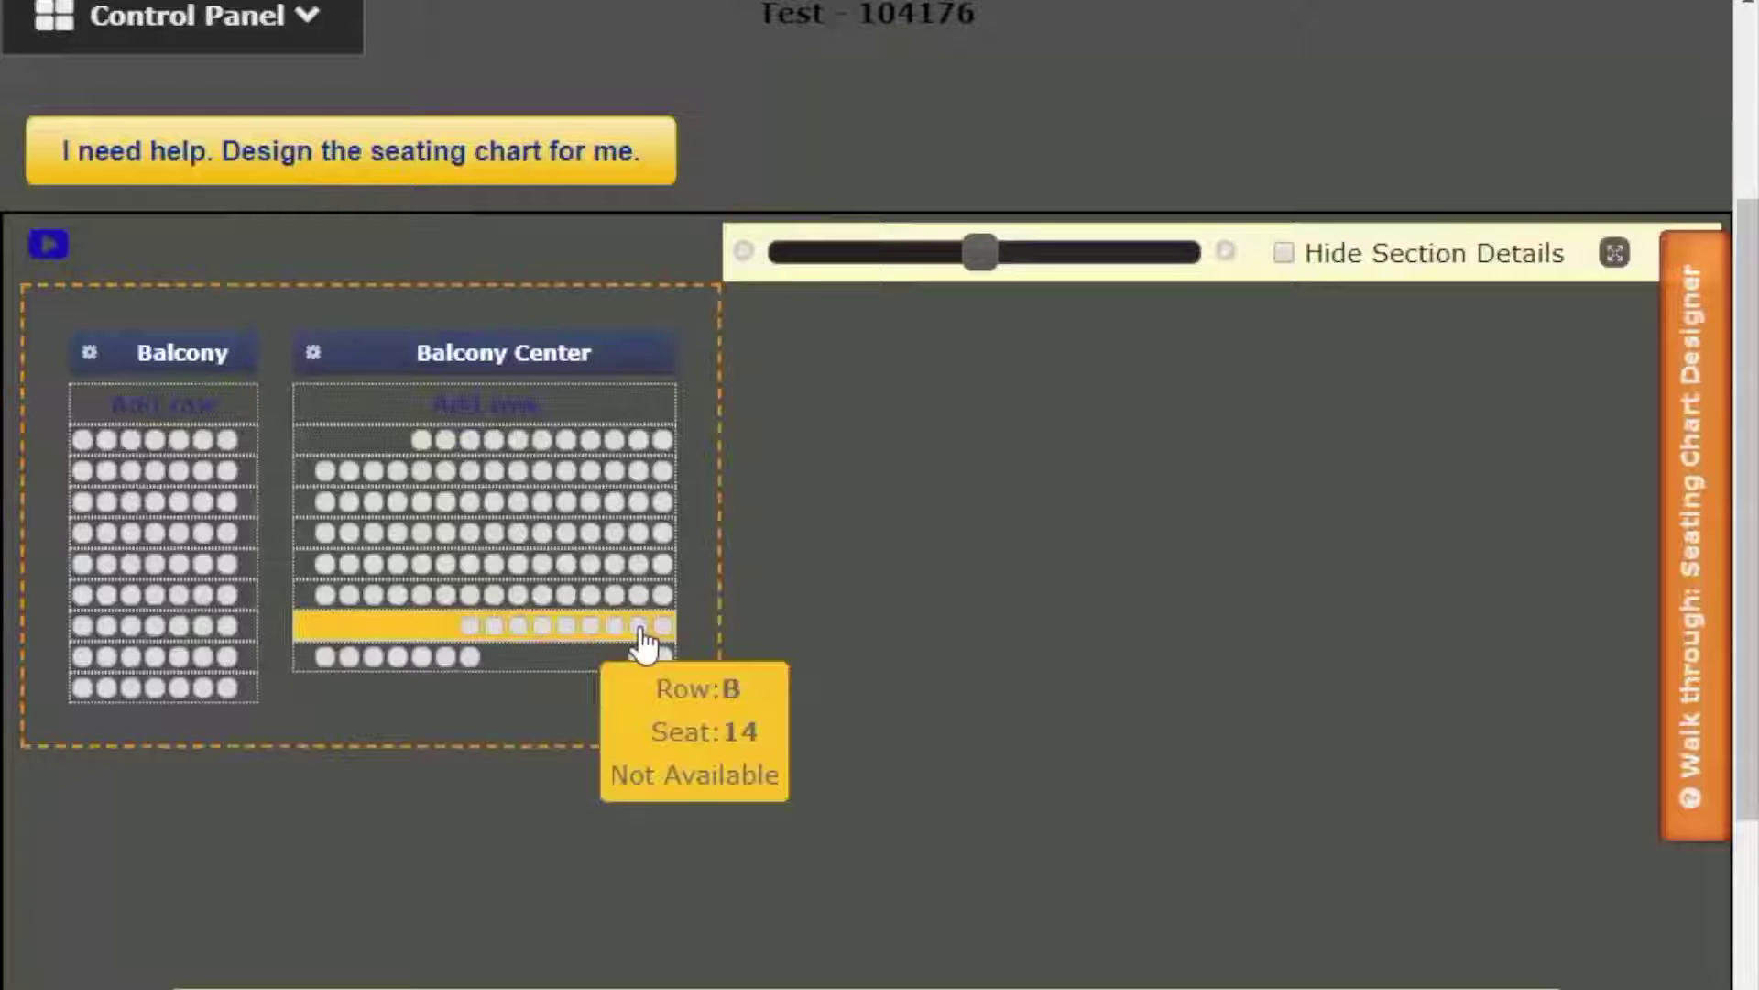
left_click(646, 642)
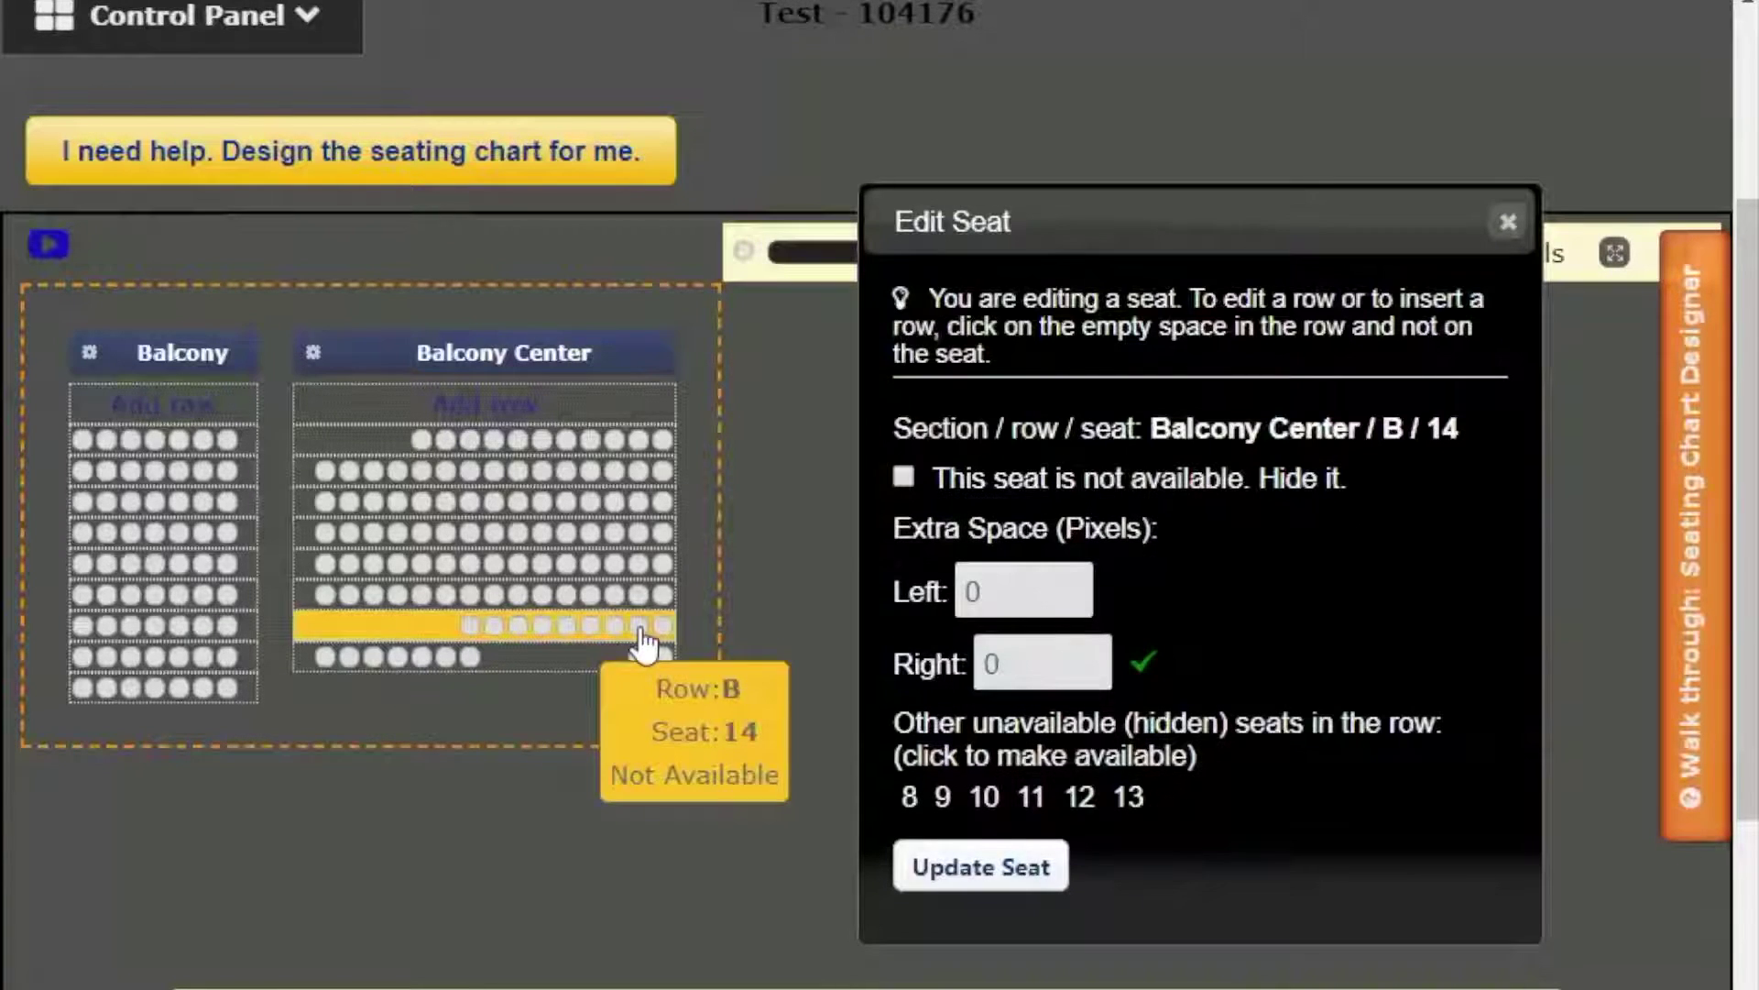
left_click(905, 477)
left_click(962, 674)
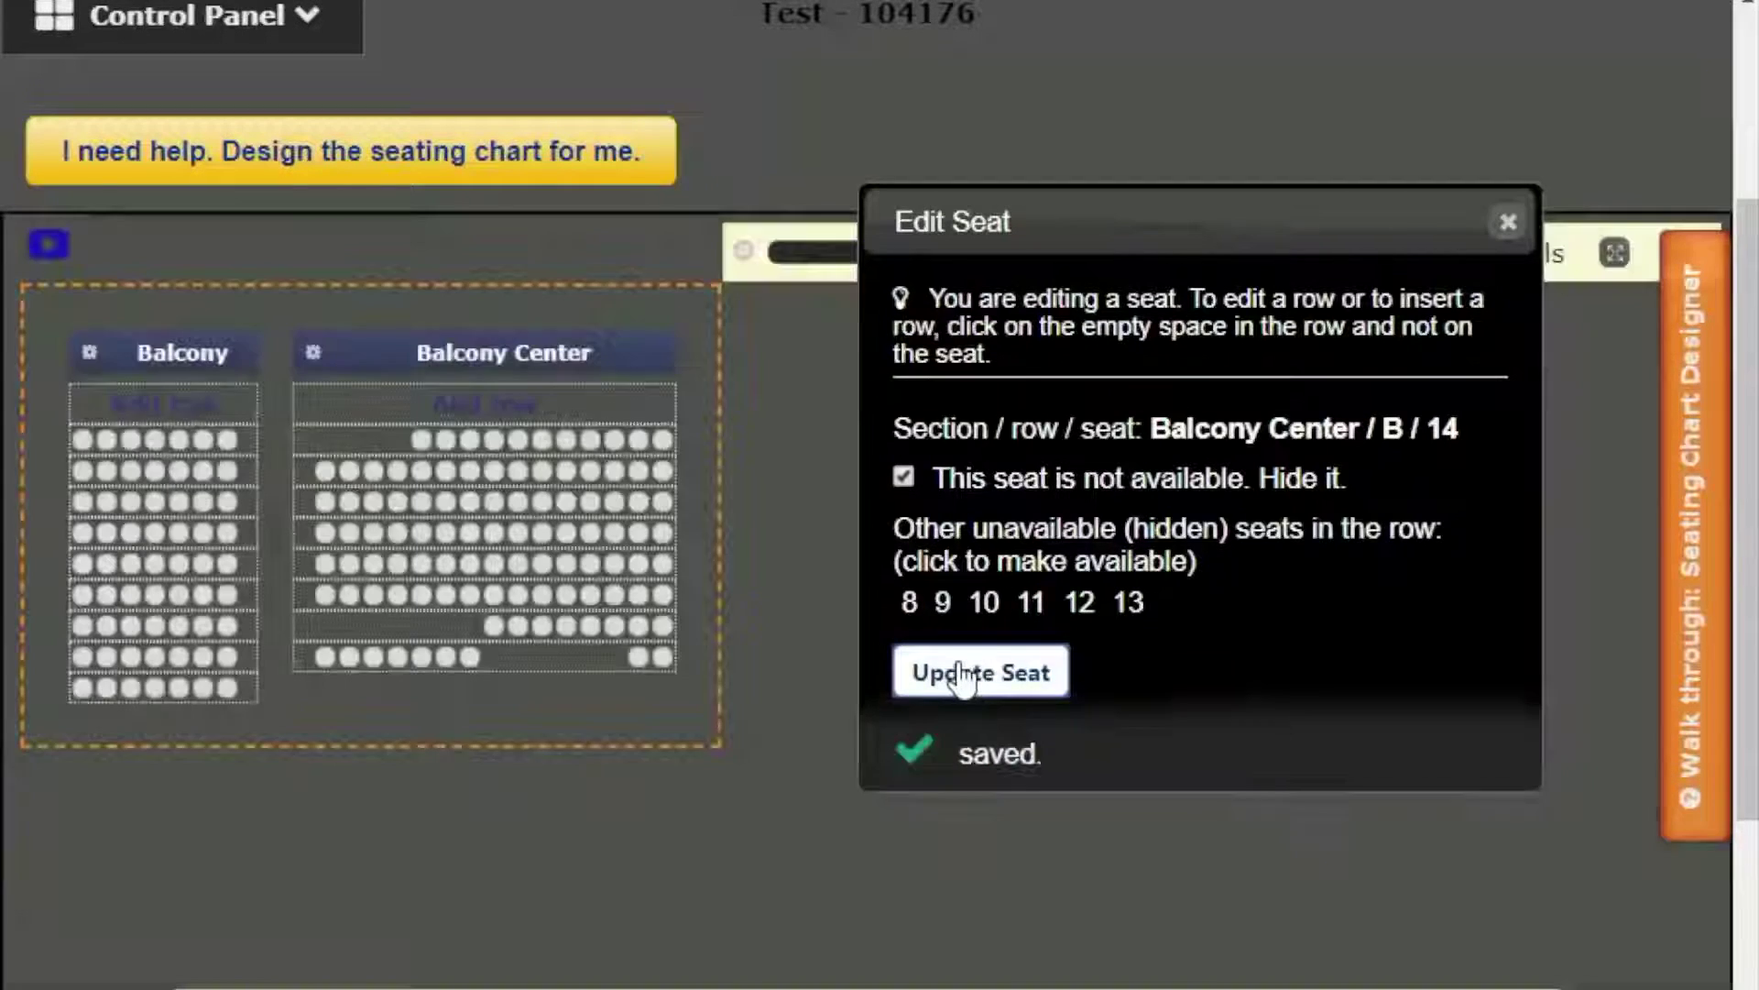
left_click(1507, 222)
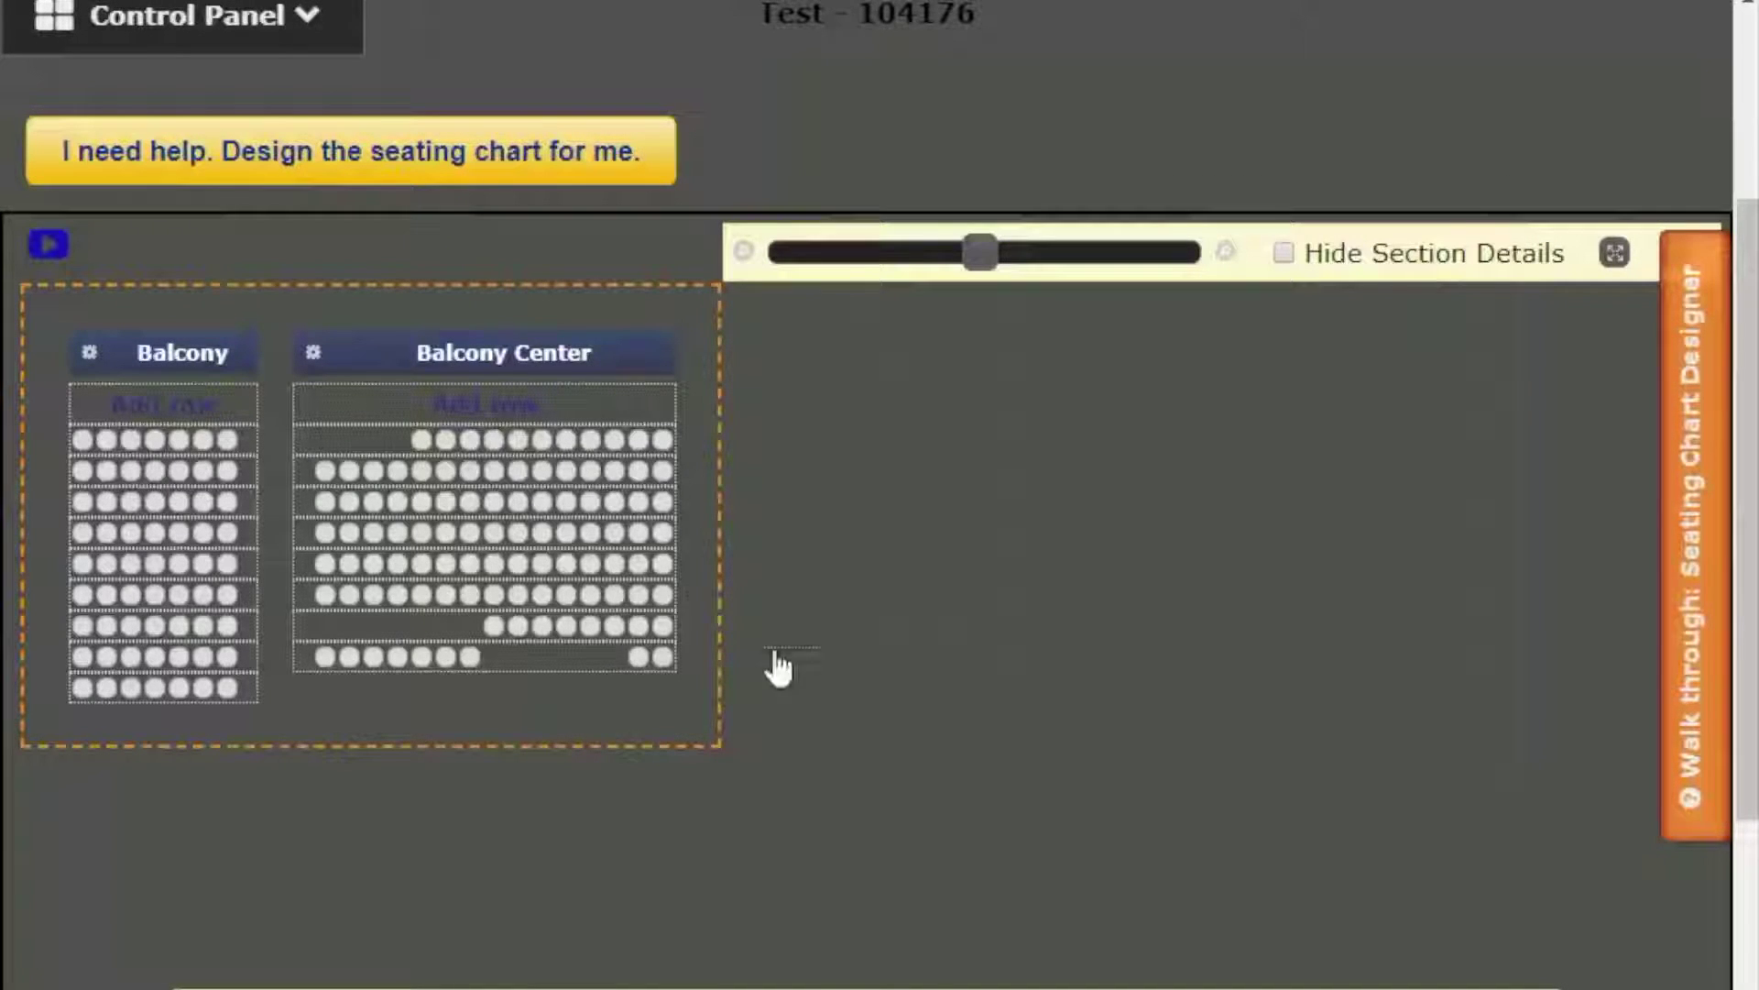
- Restore hidden seat 14 in Balcony Center row B
left_click(644, 633)
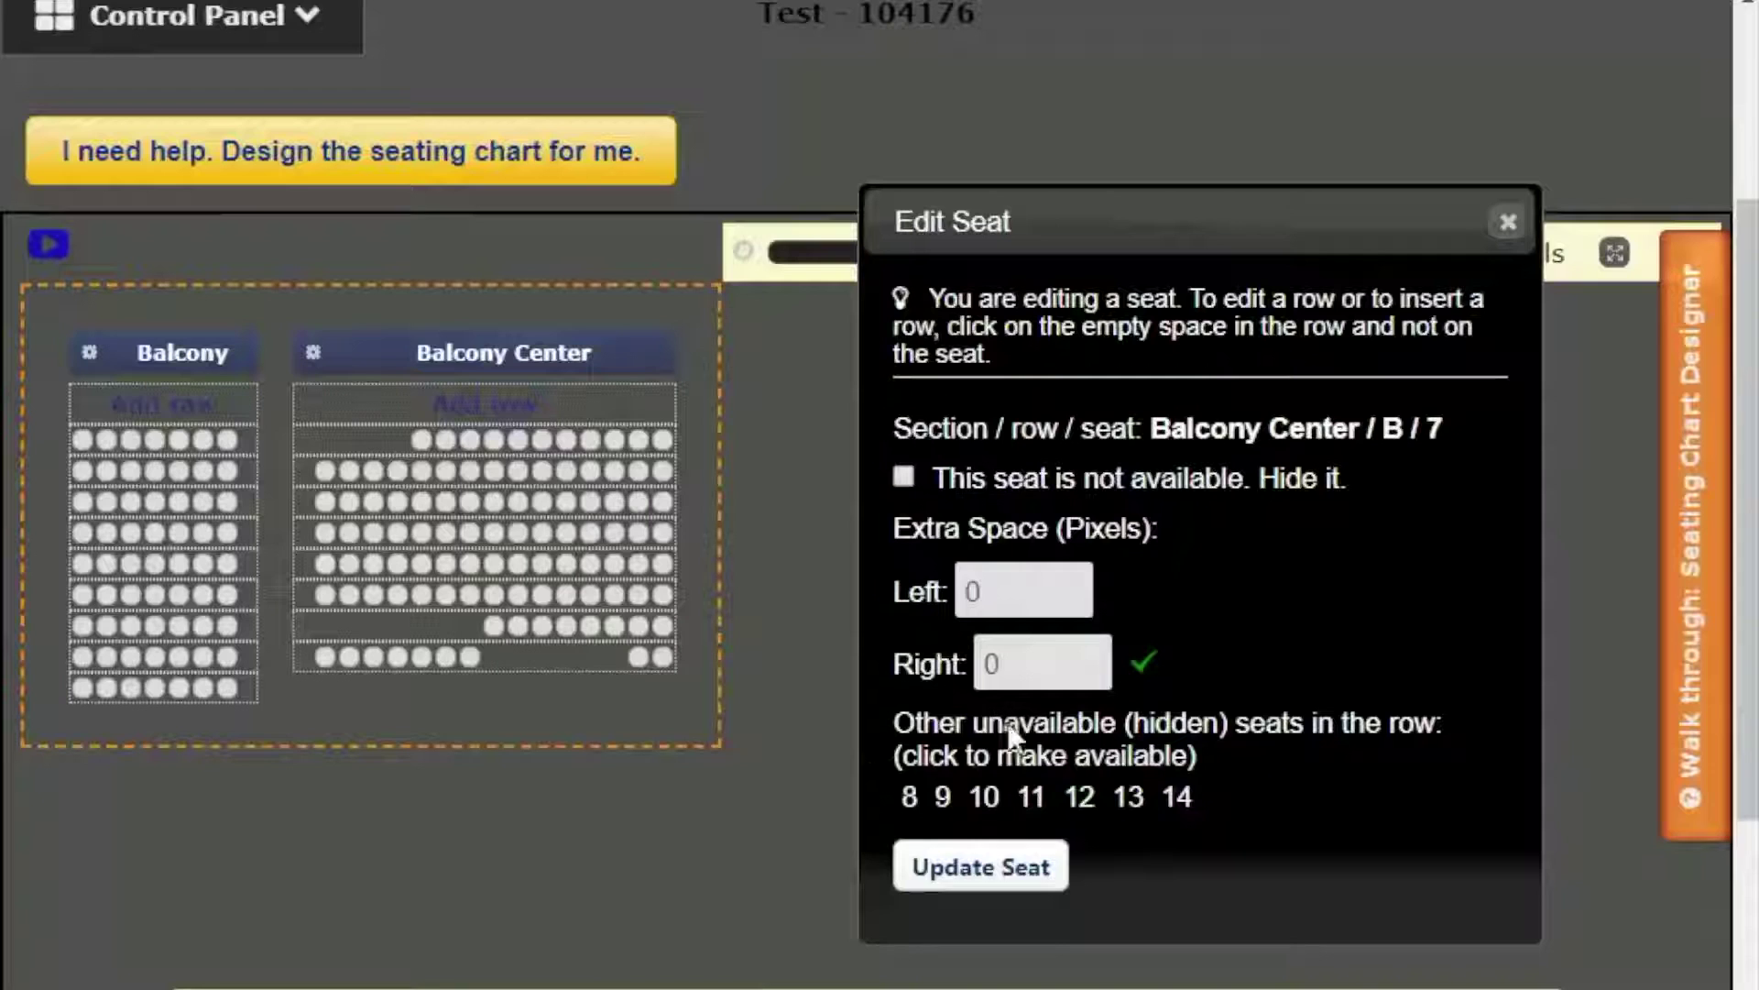
left_click(1177, 799)
left_click(993, 872)
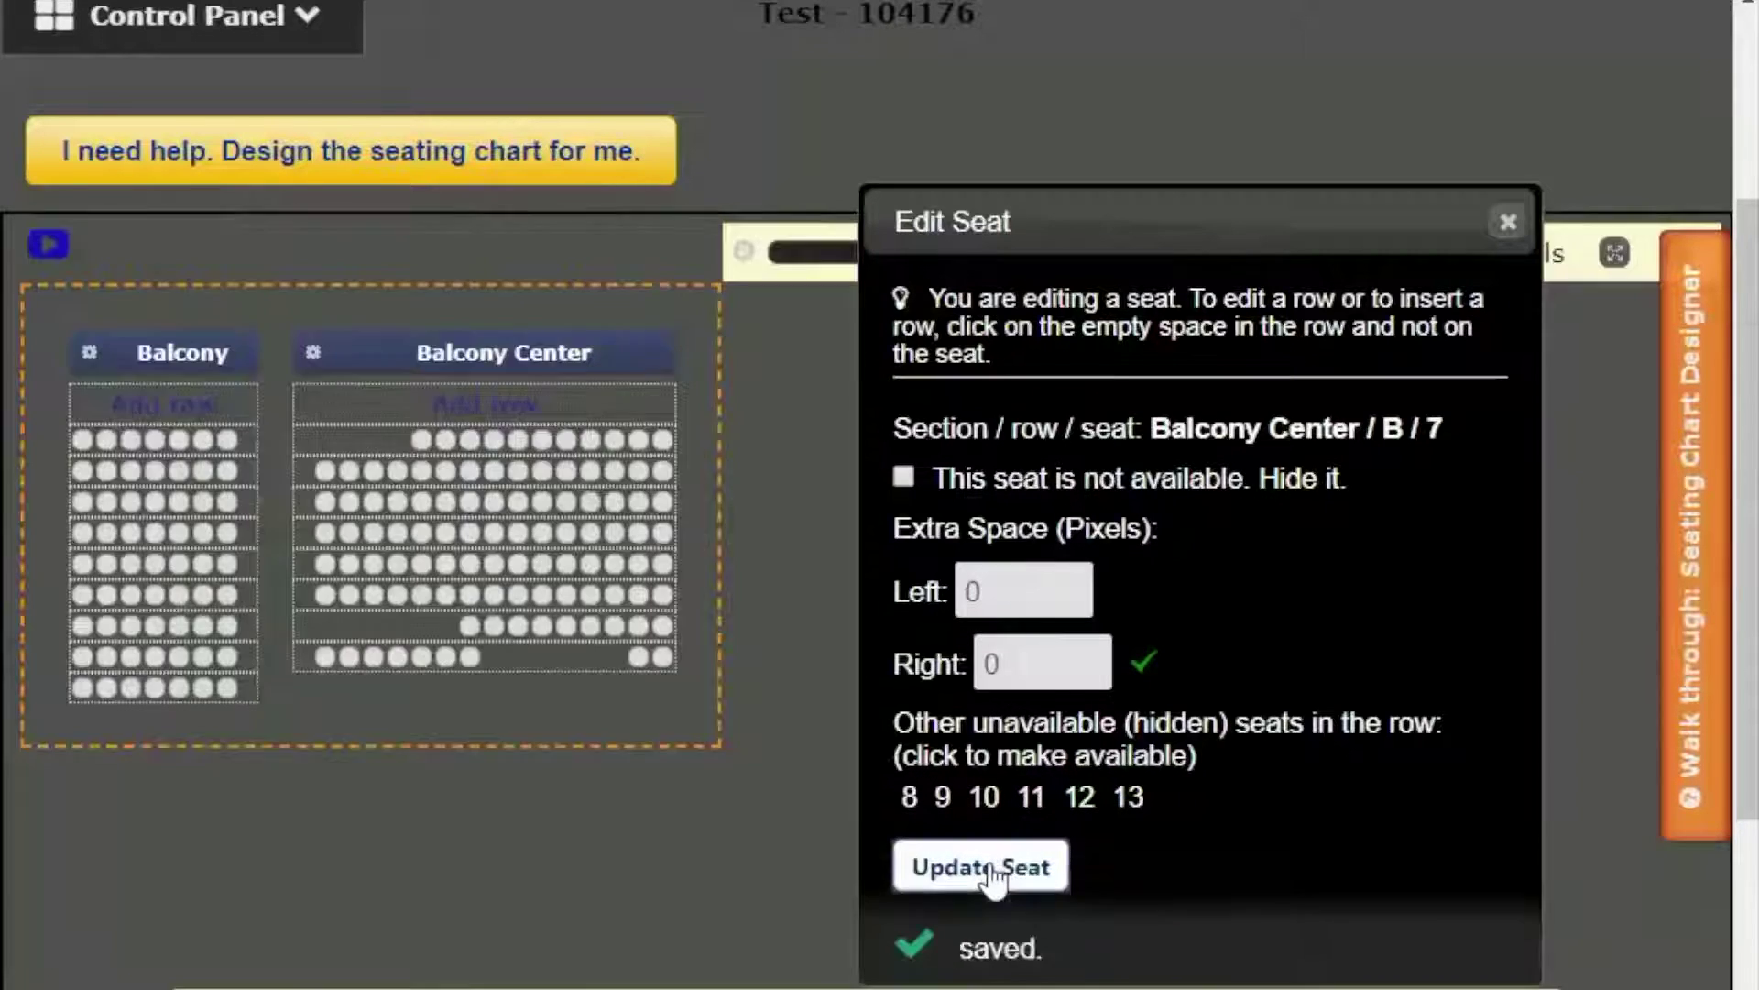
left_click(1509, 221)
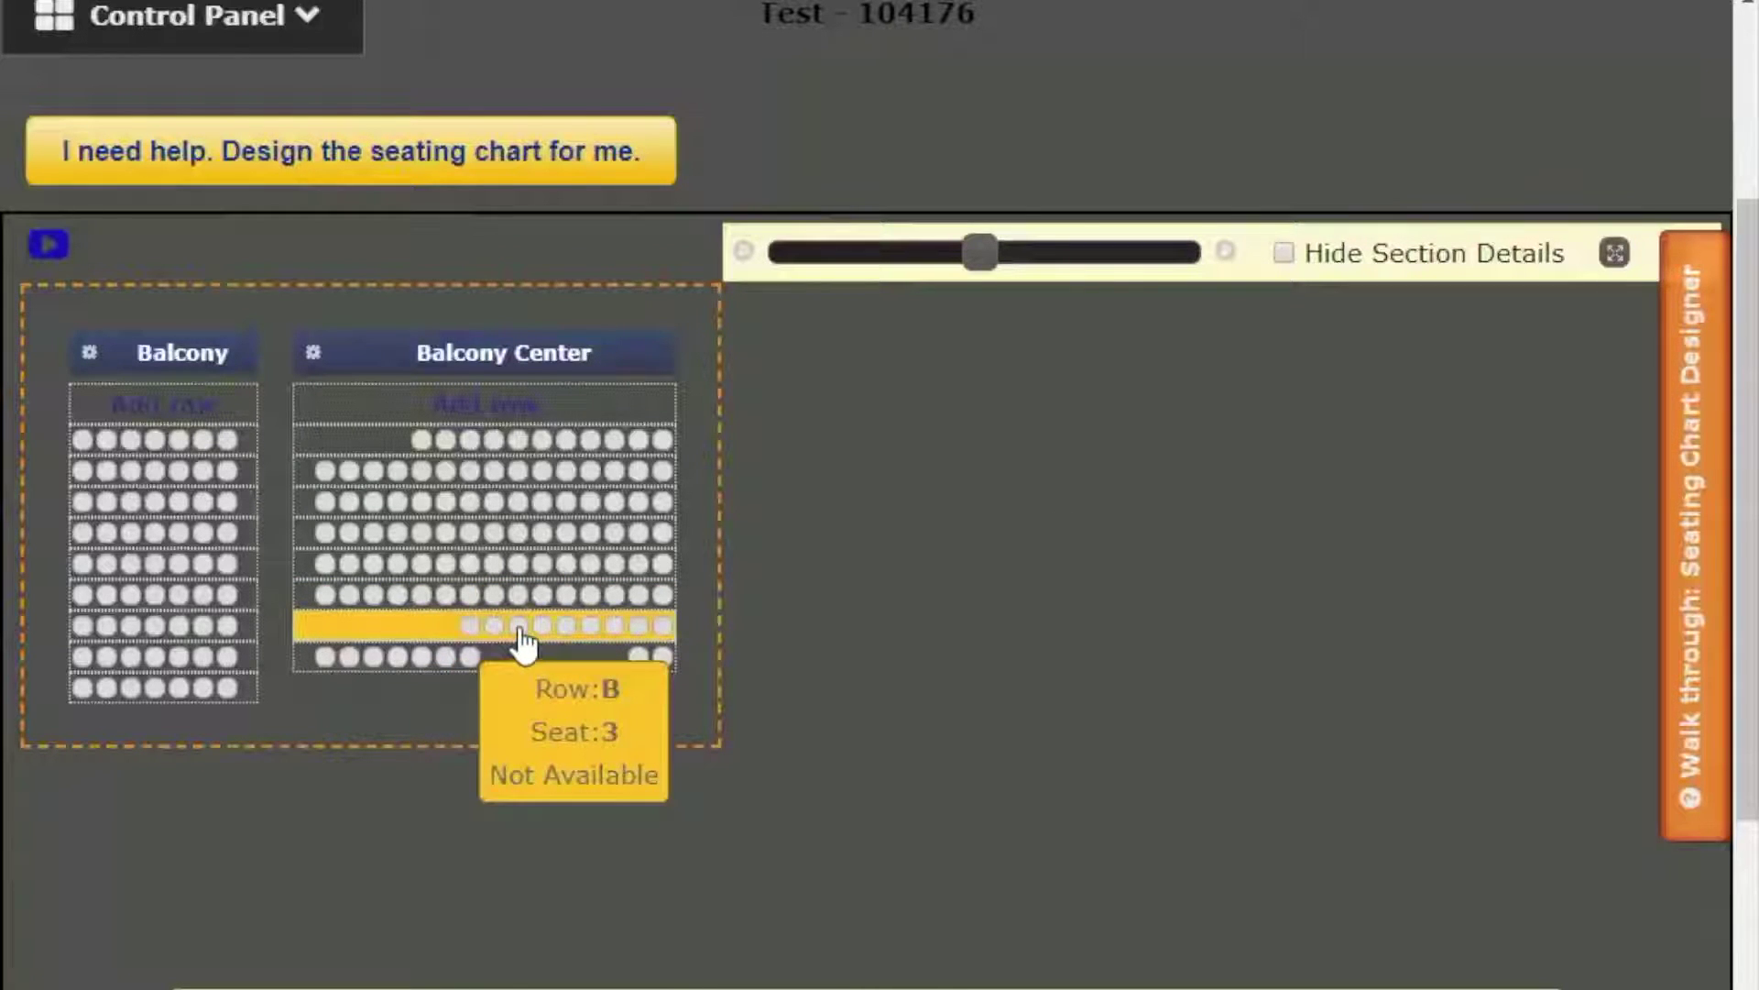
- Give seat B/7 85 pixels of extra space on the right
left_click(623, 650)
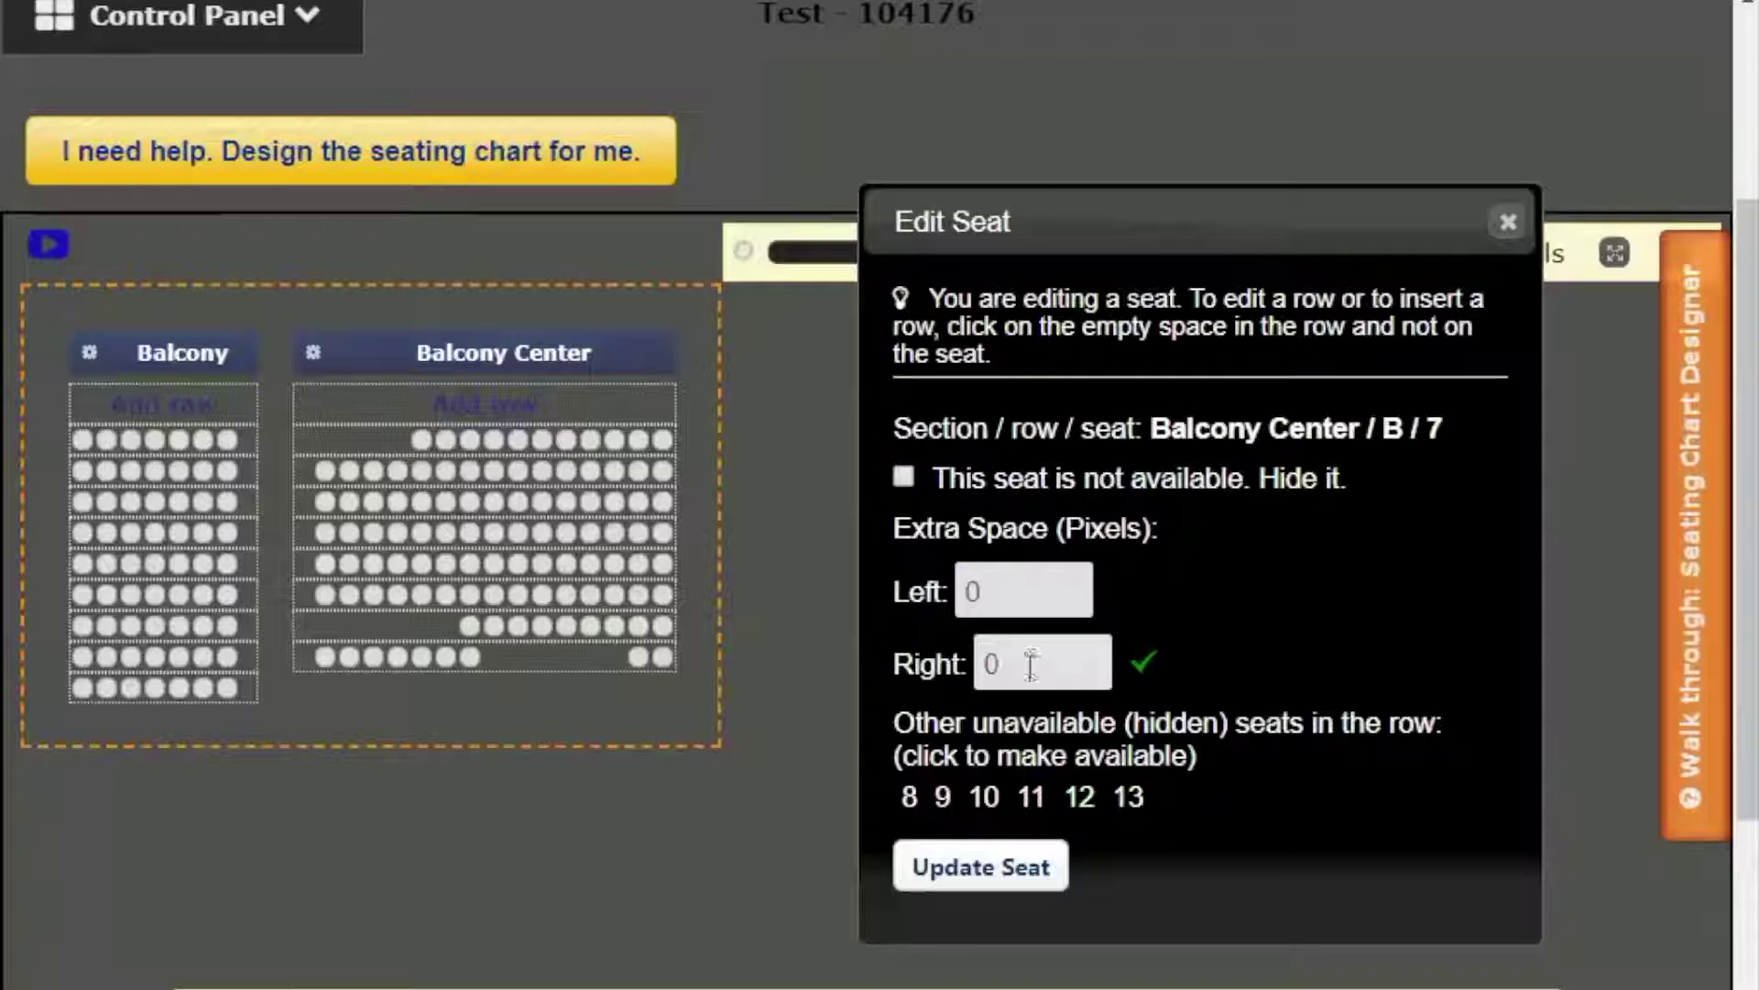
left_click_drag(1029, 662, 883, 651)
type("85")
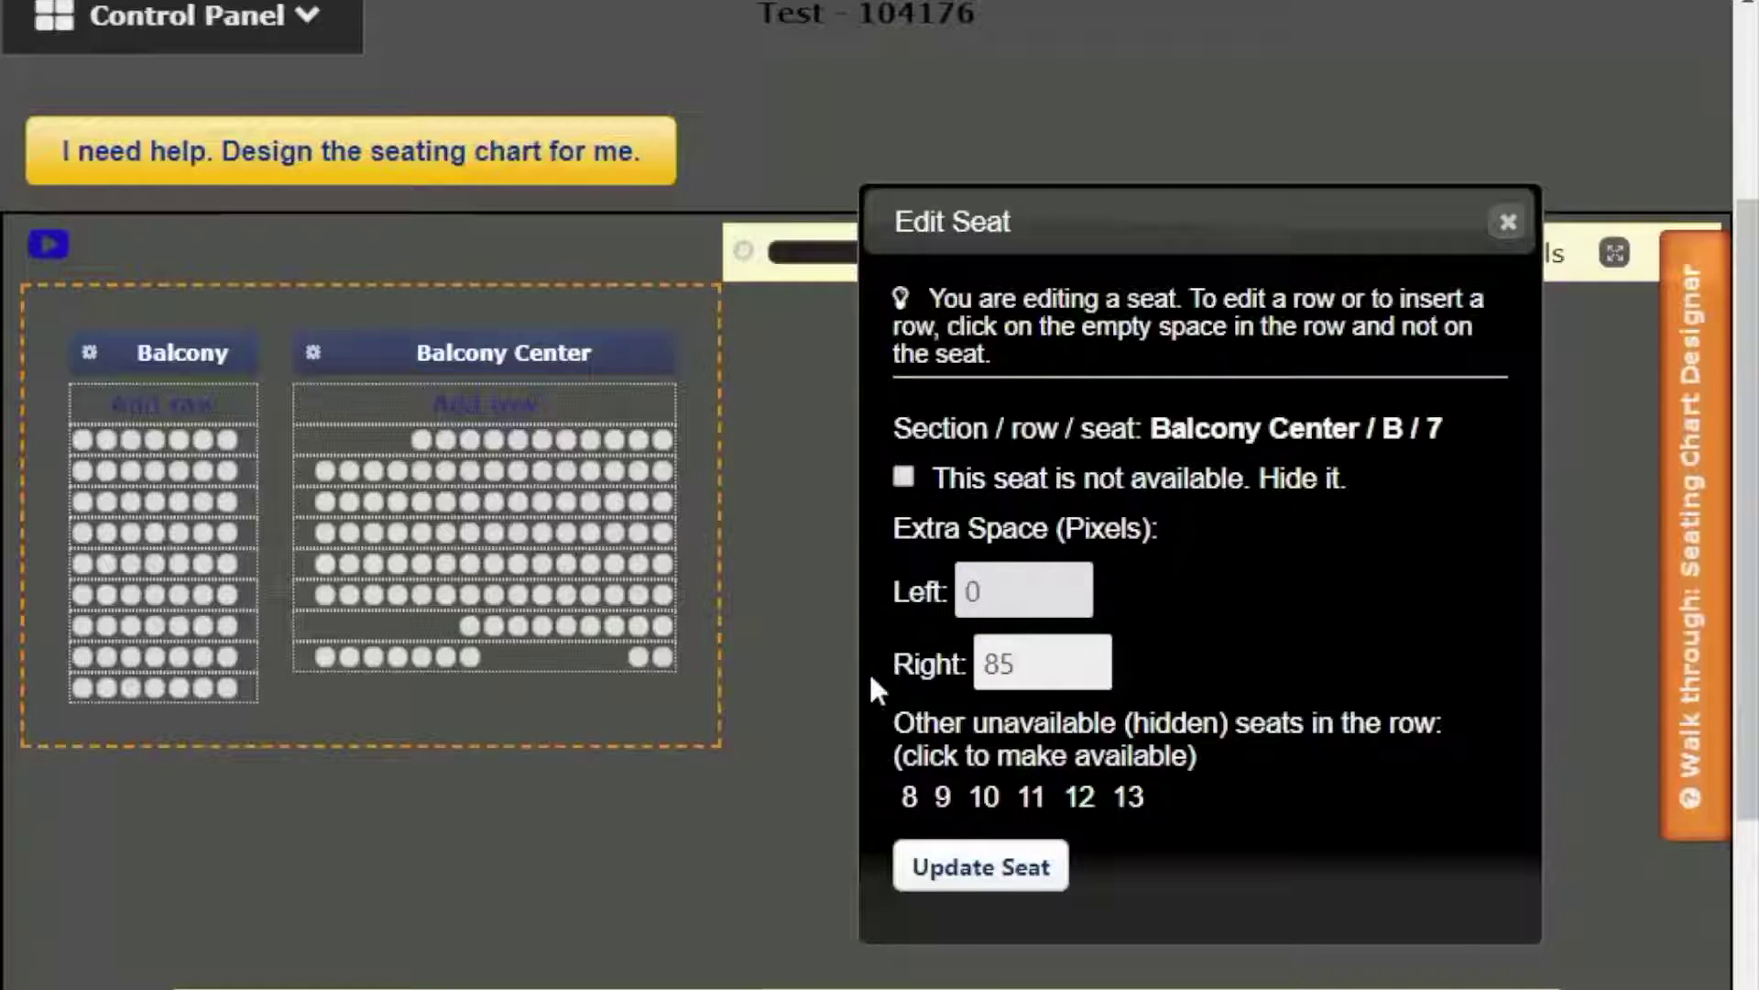
left_click(955, 869)
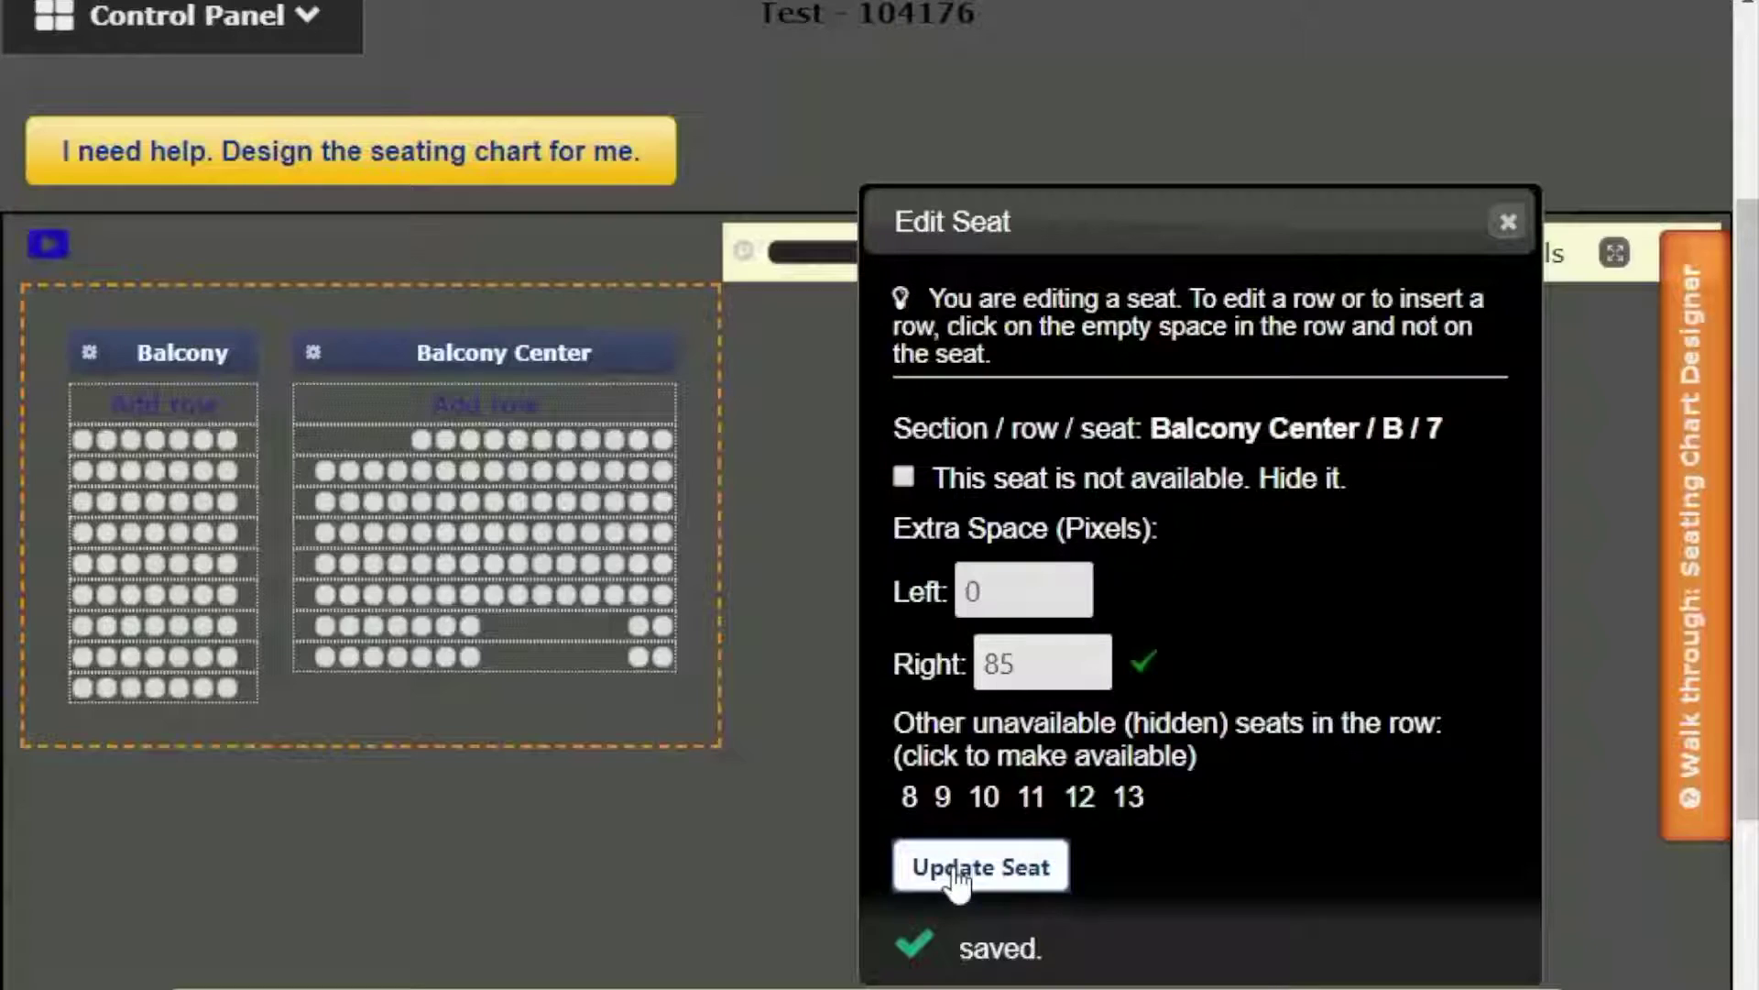
left_click(1506, 224)
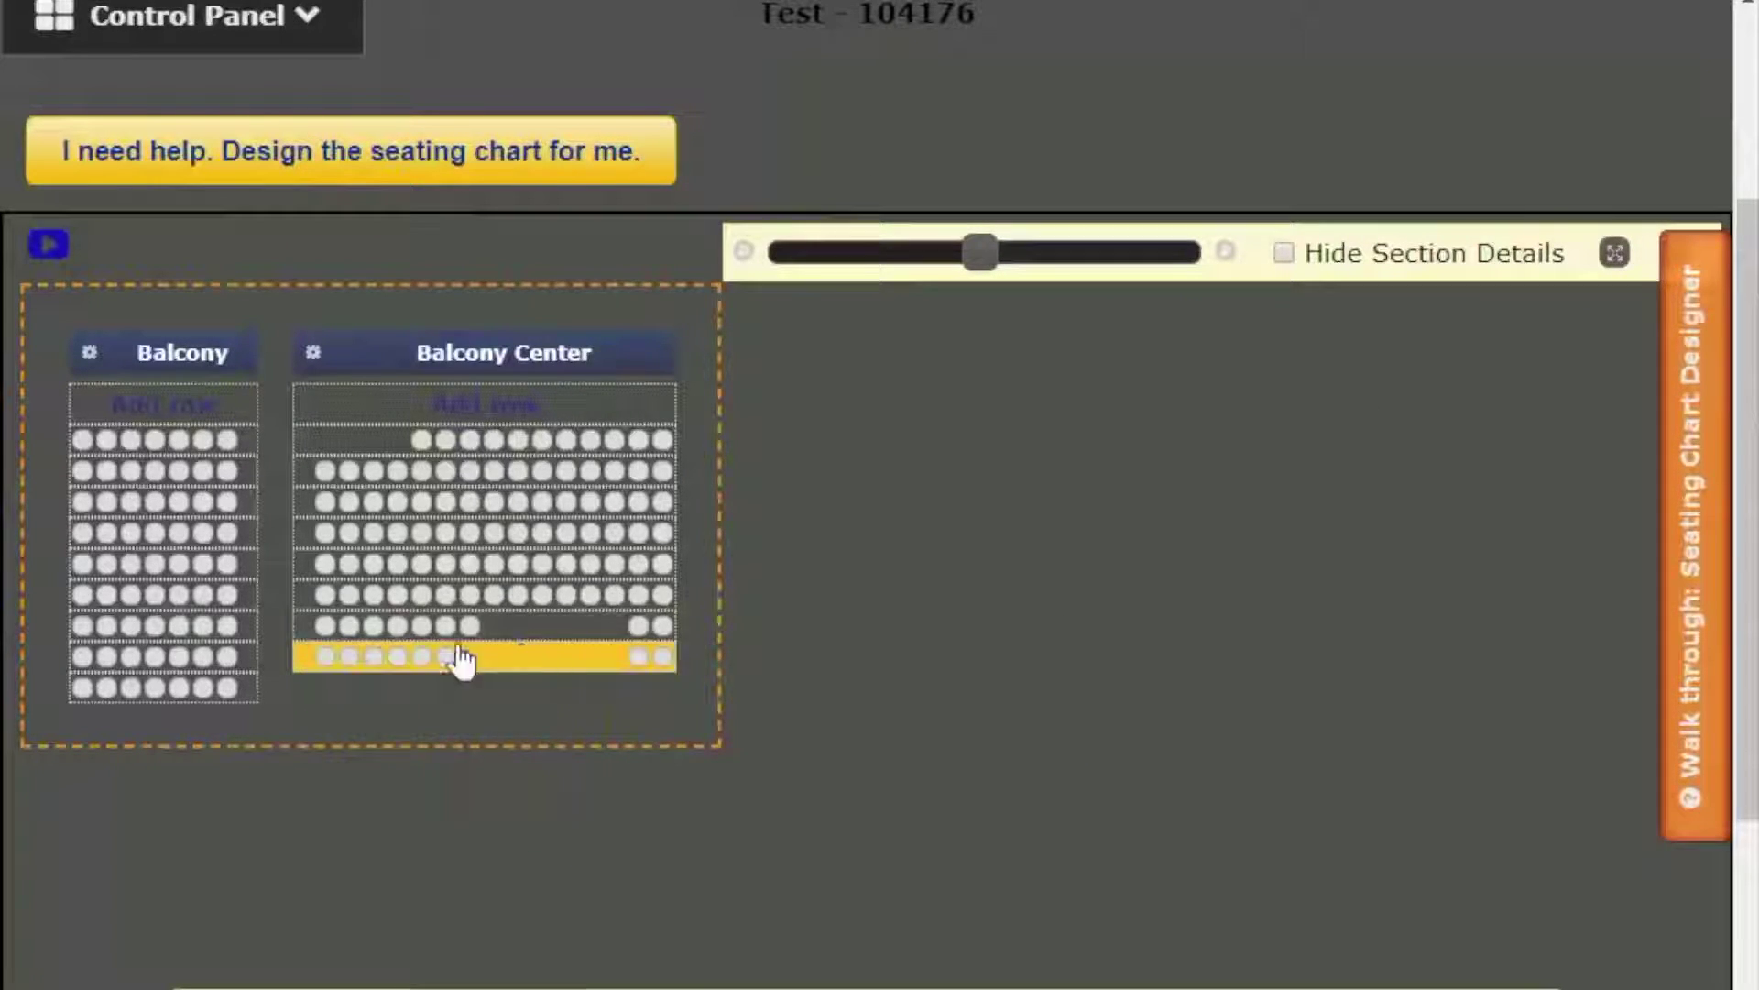
mouse_move(472, 632)
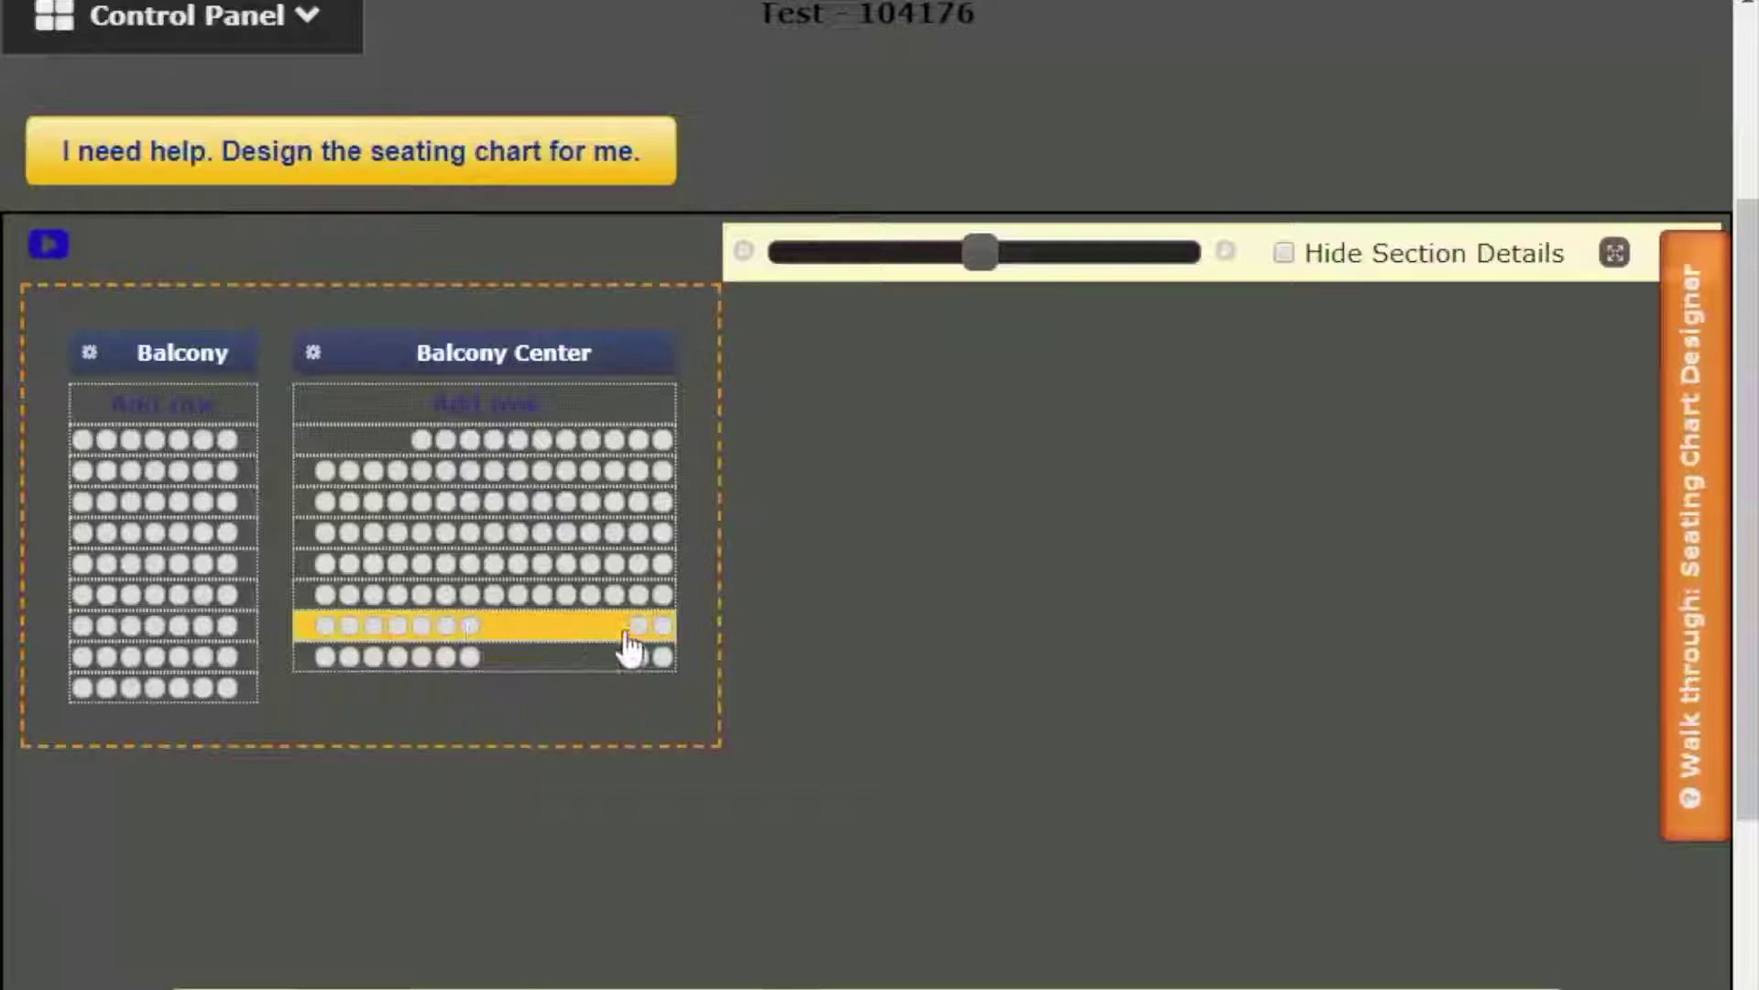
mouse_move(662, 636)
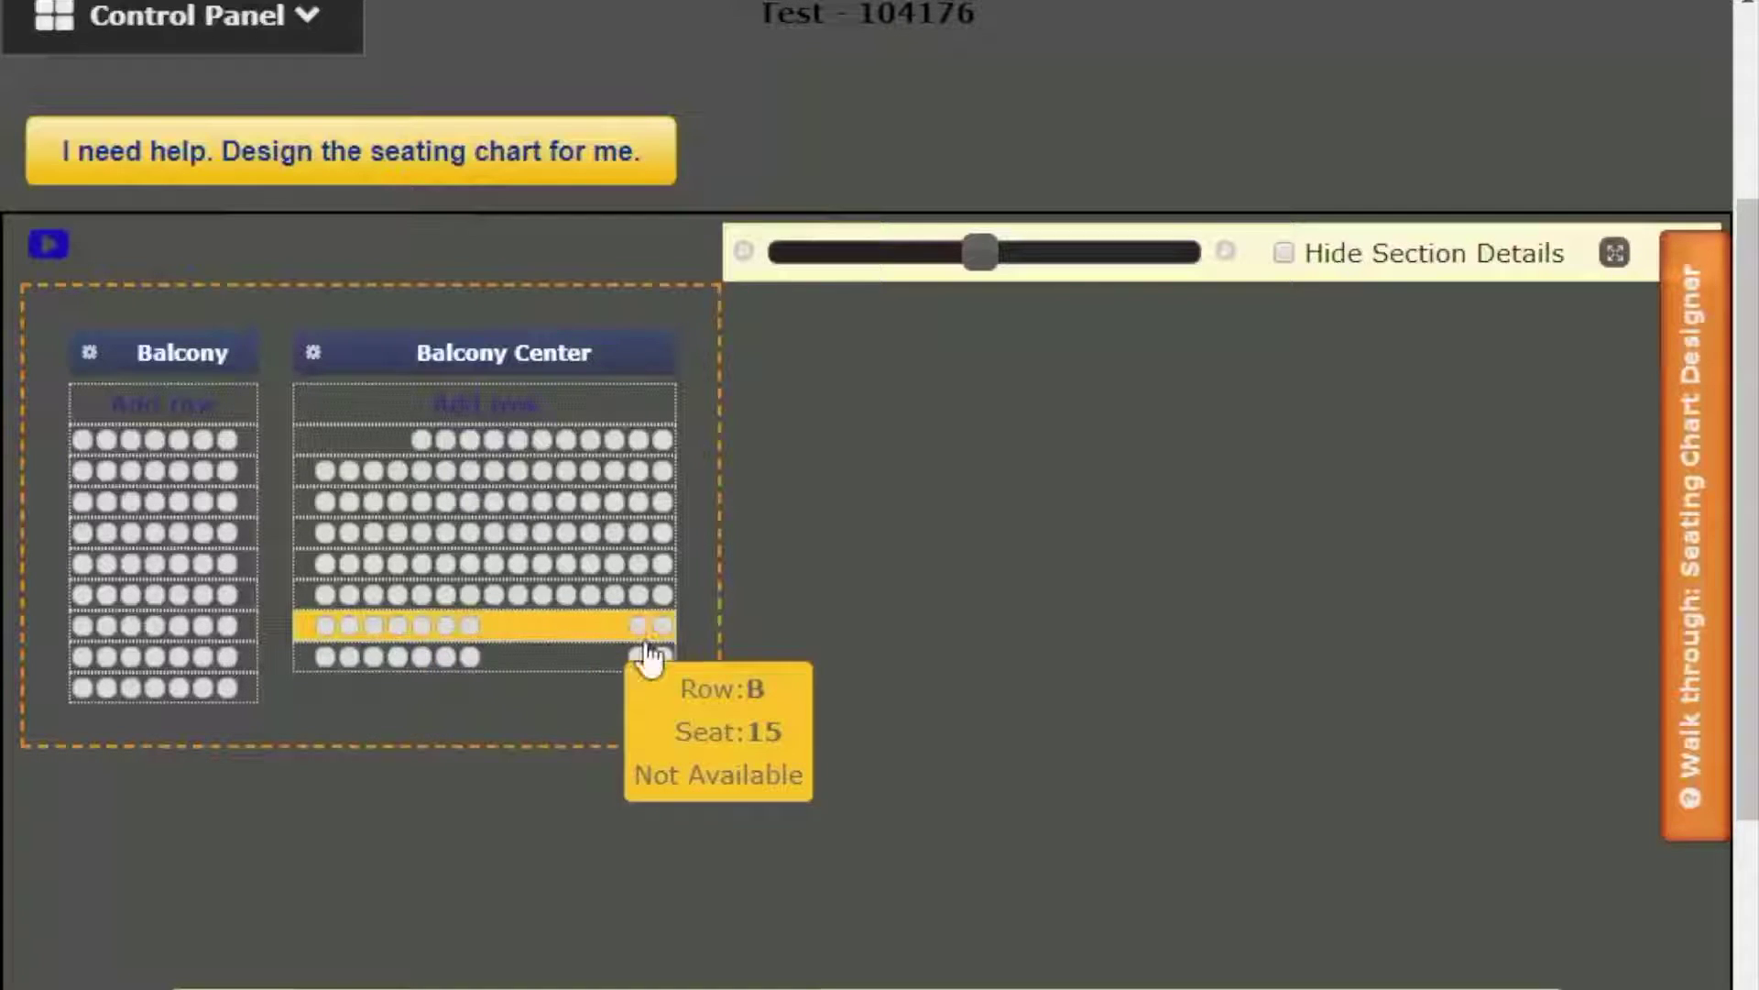
mouse_move(640, 668)
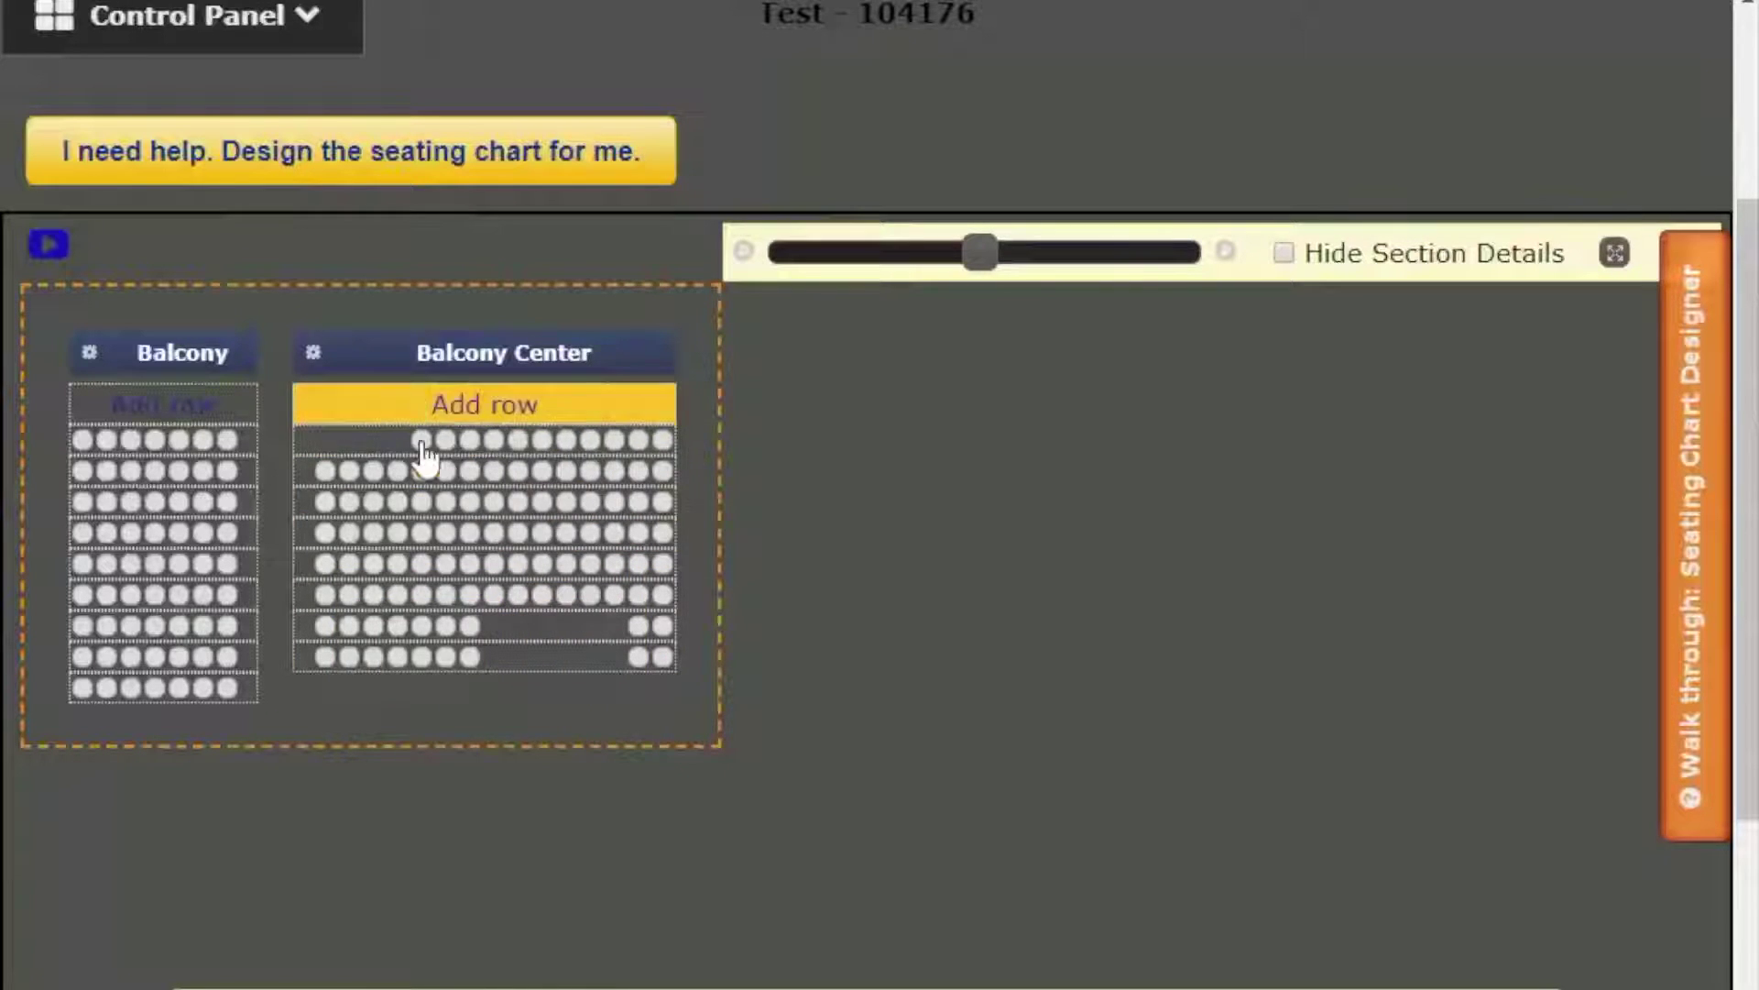
mouse_move(422, 448)
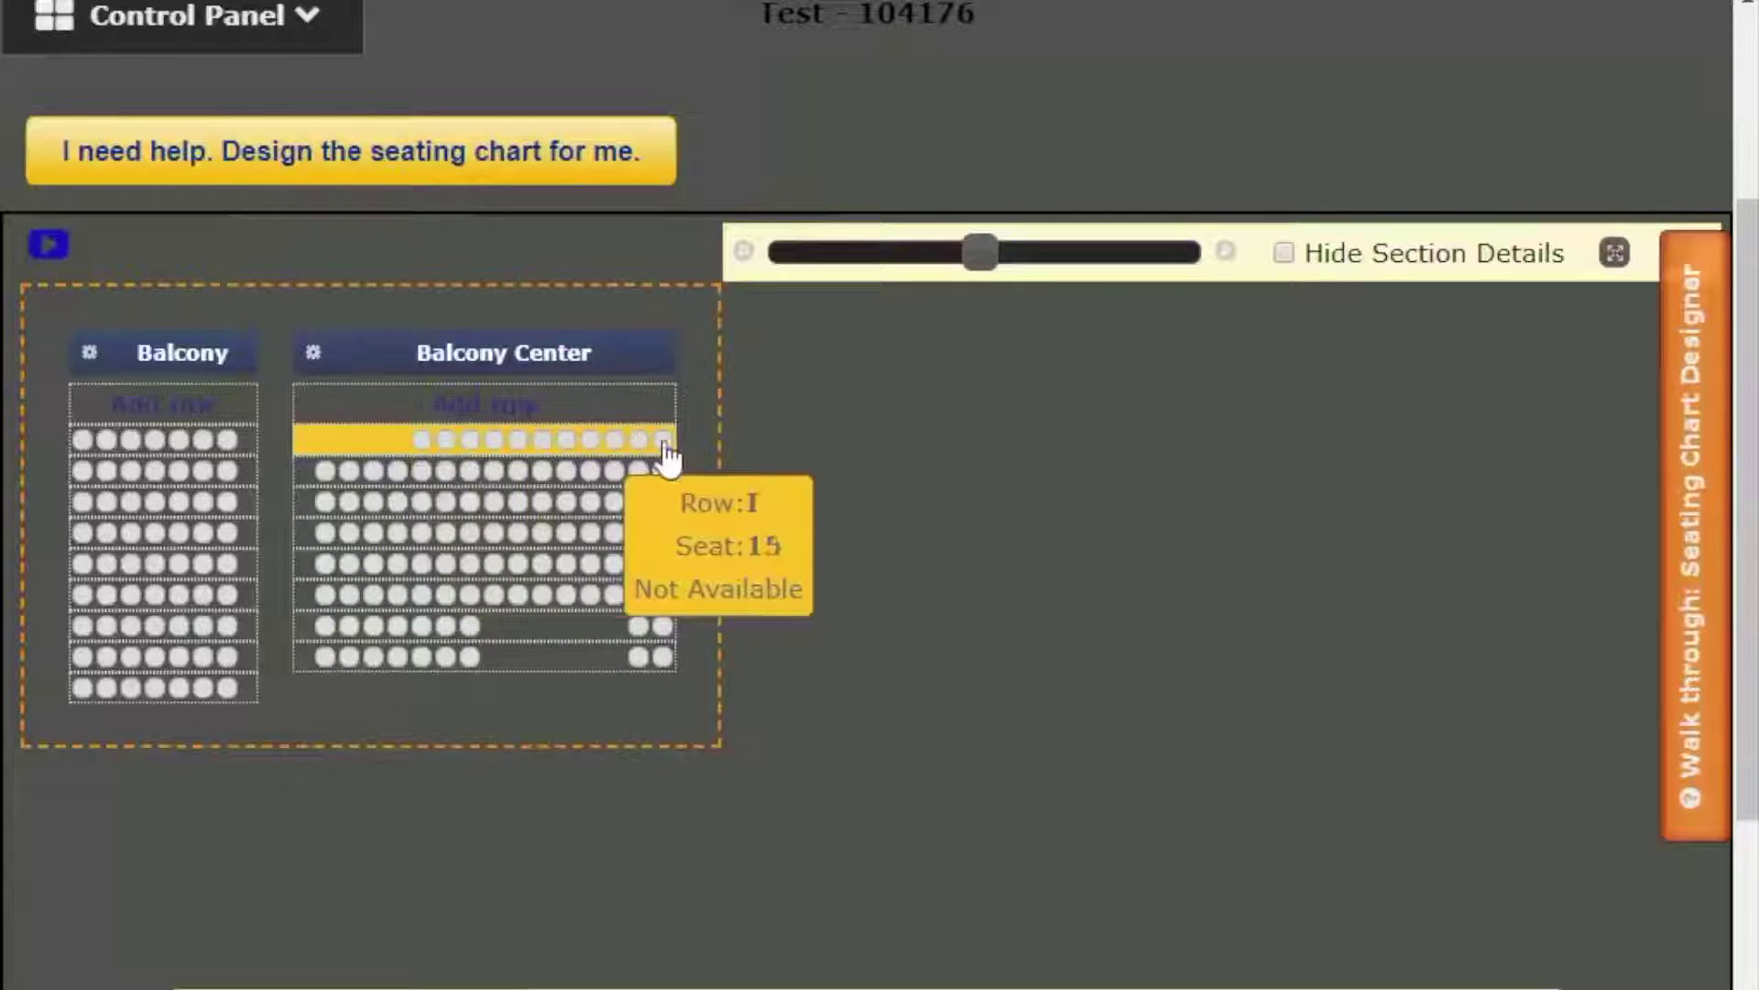
- Create a theater-style section 'Balcony Left' with sale priority 4, moved level with Balcony Center
left_click(701, 361)
left_click(725, 378)
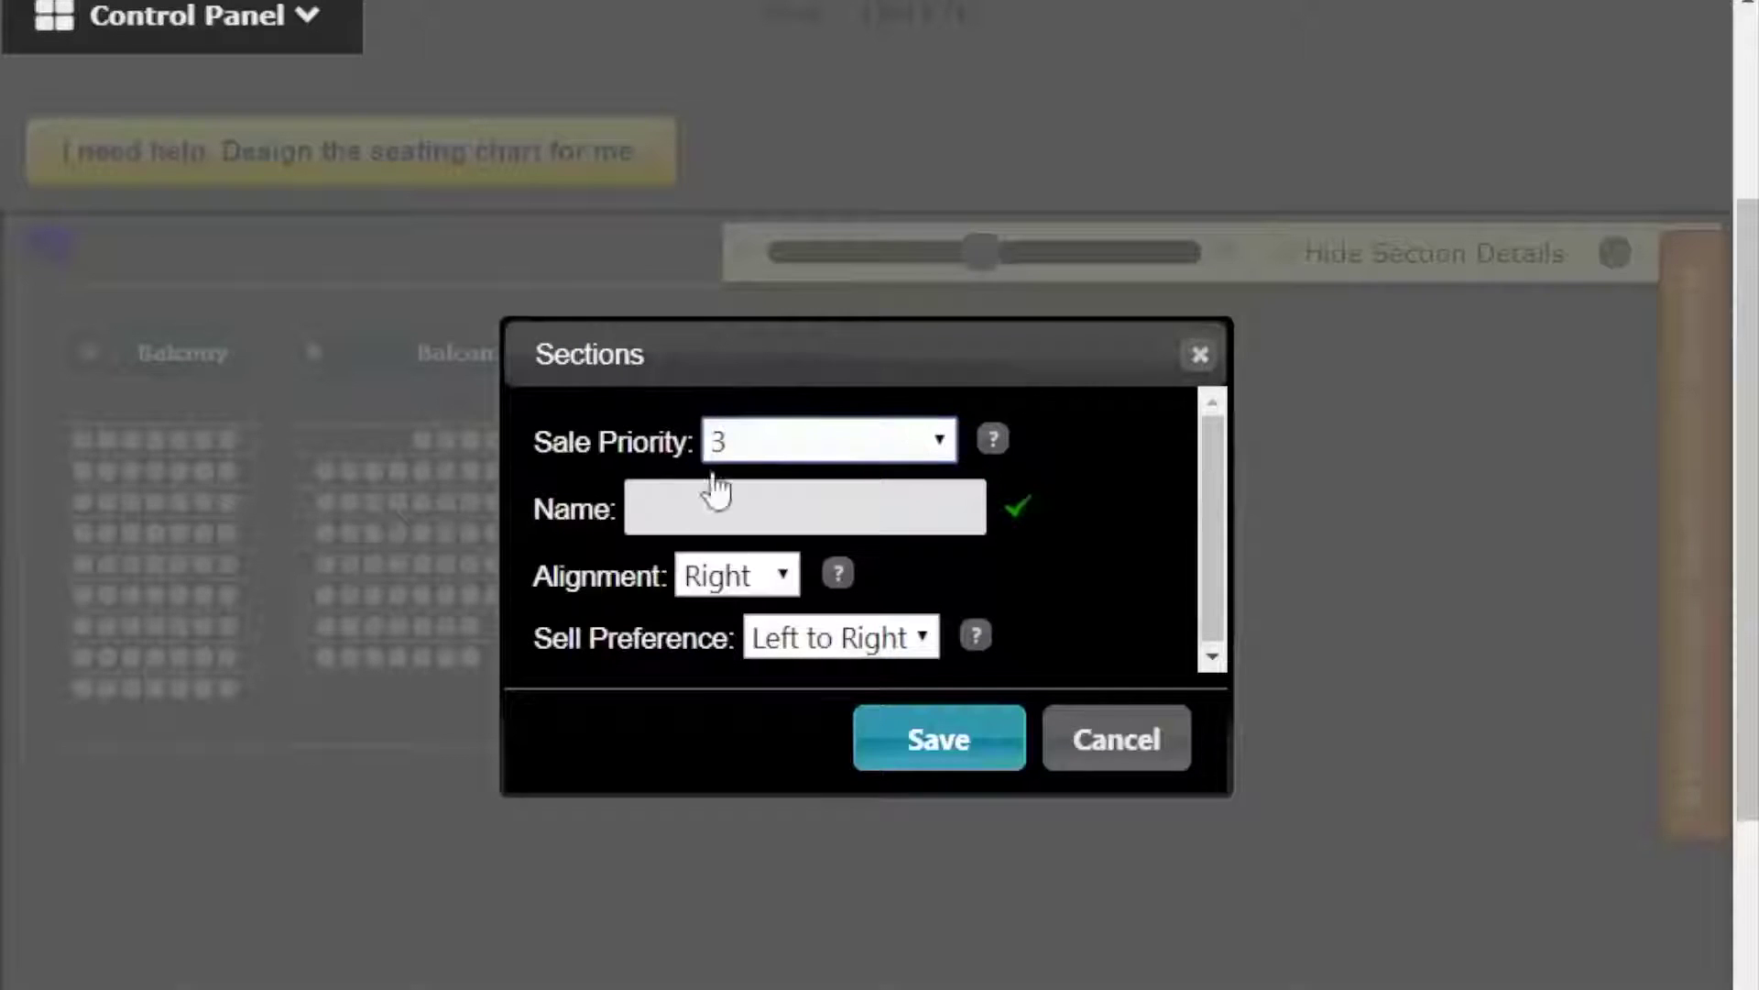
left_click(780, 451)
left_click(765, 655)
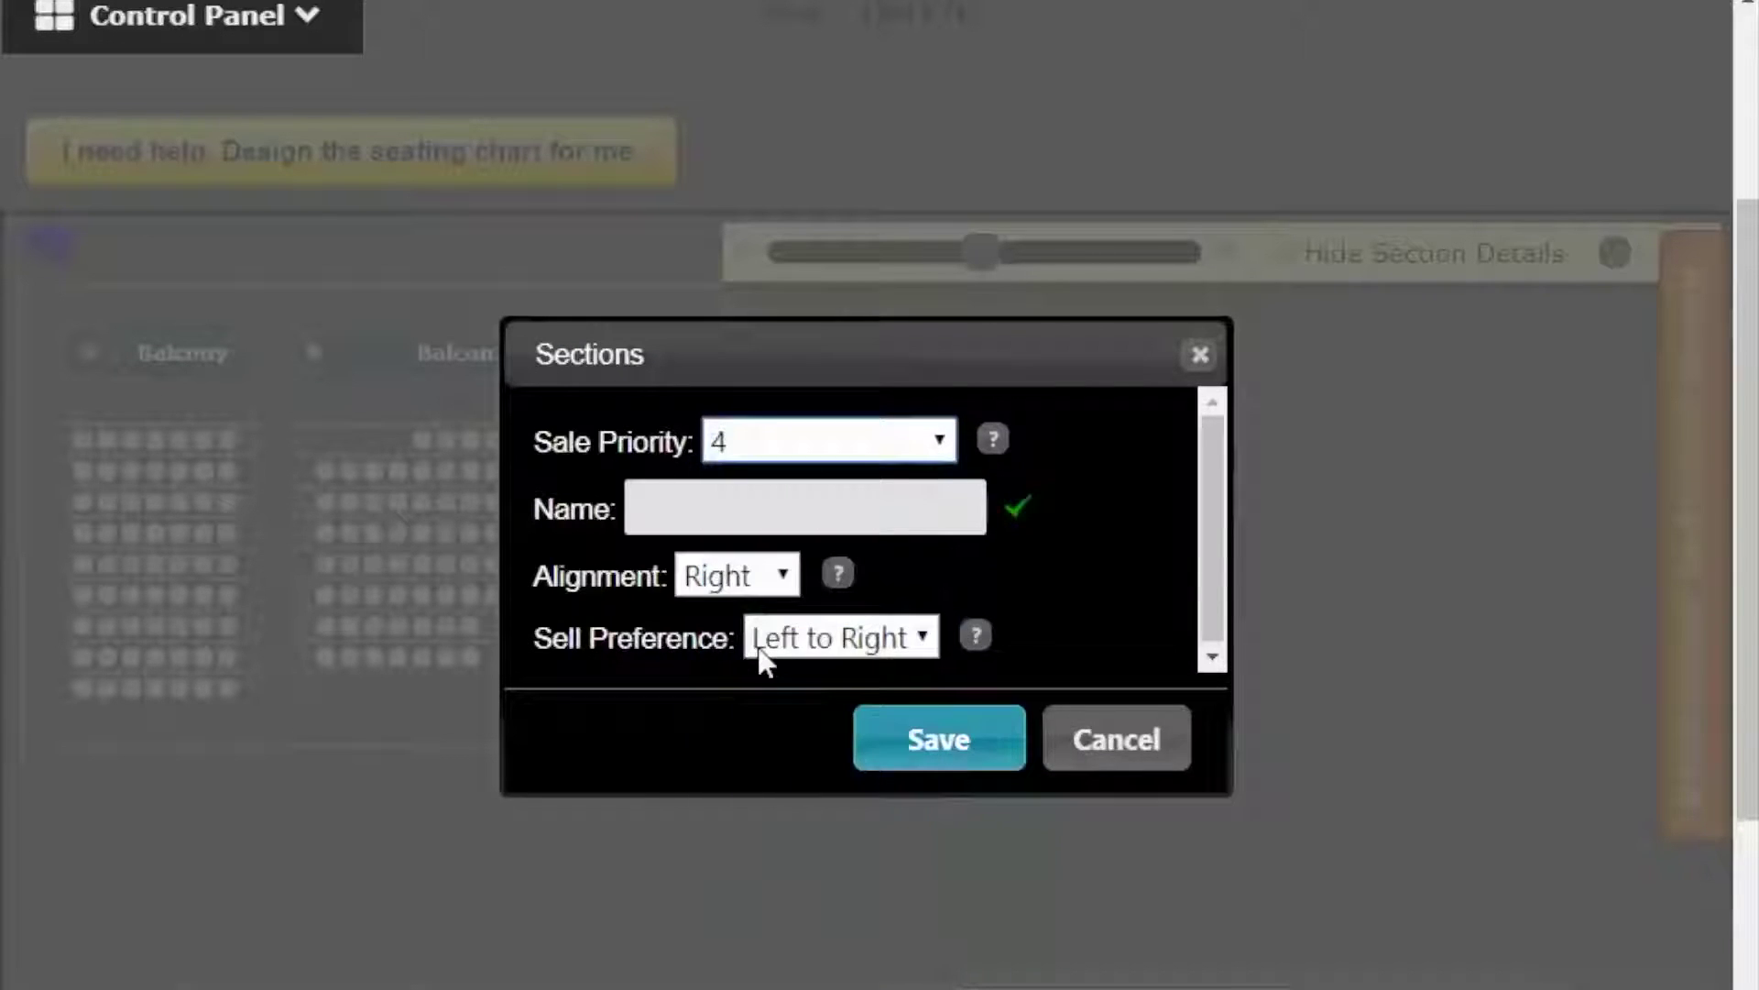
key("alt+Tab")
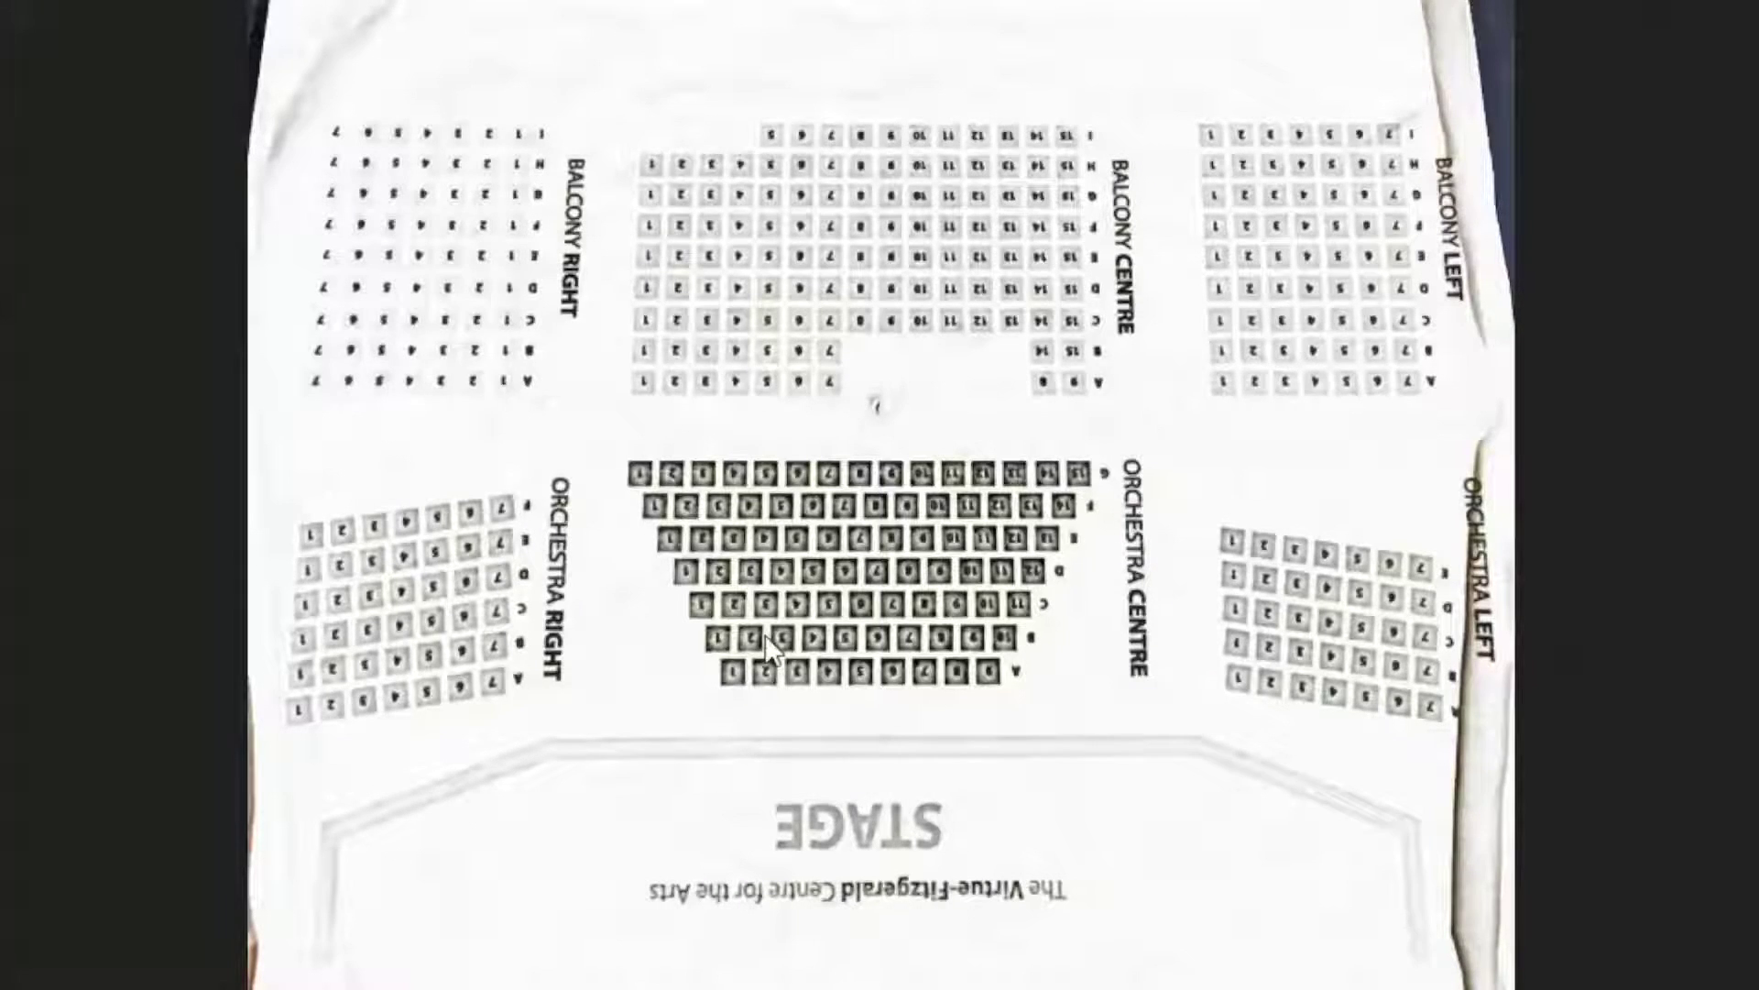
key("alt+Tab")
left_click(715, 513)
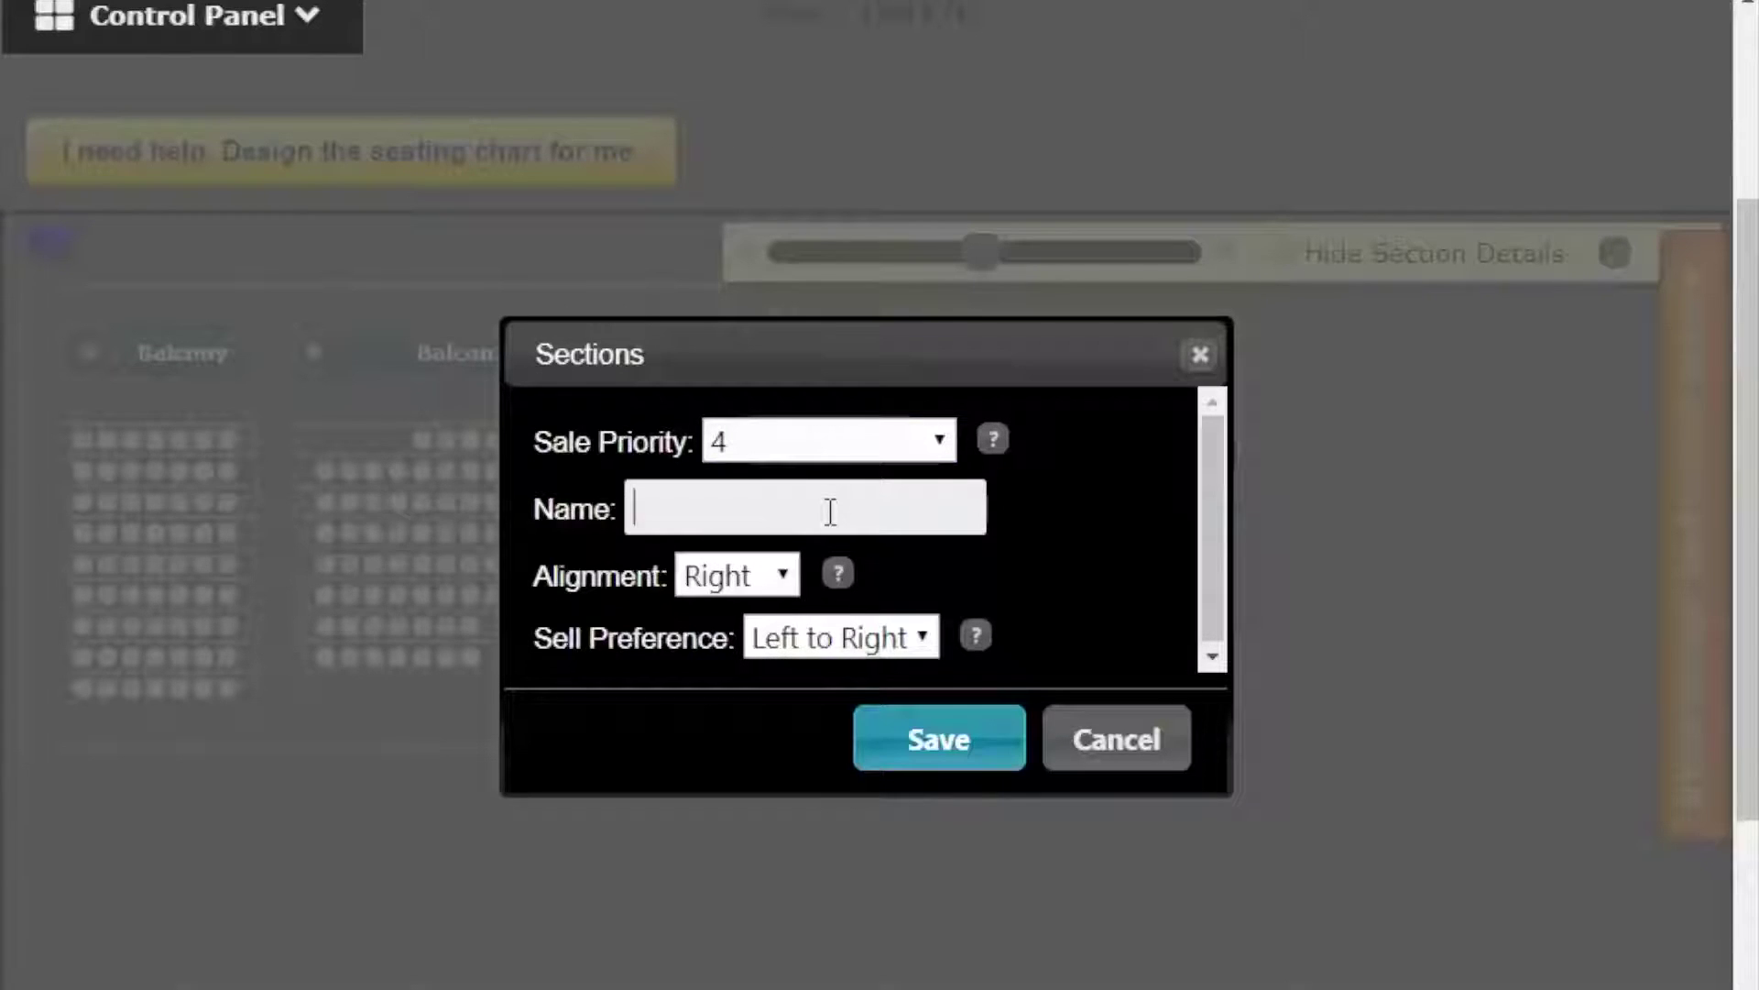
type("Balcony Left")
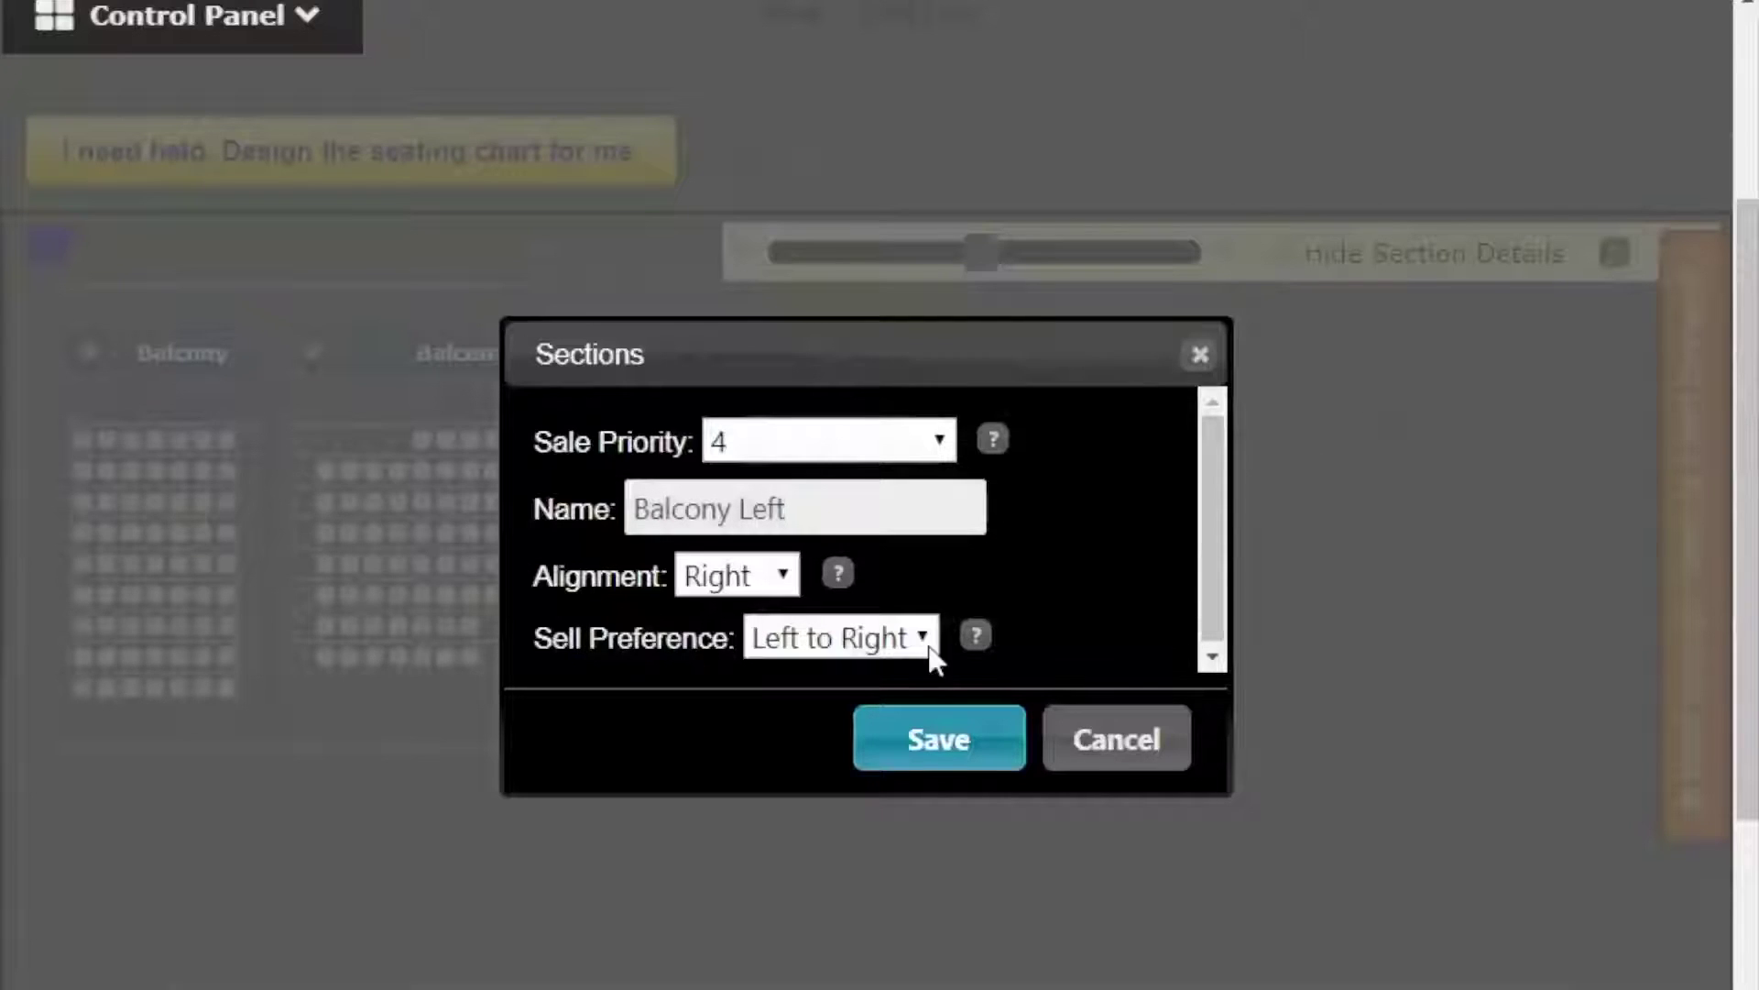
left_click(907, 738)
left_click_drag(766, 392, 762, 355)
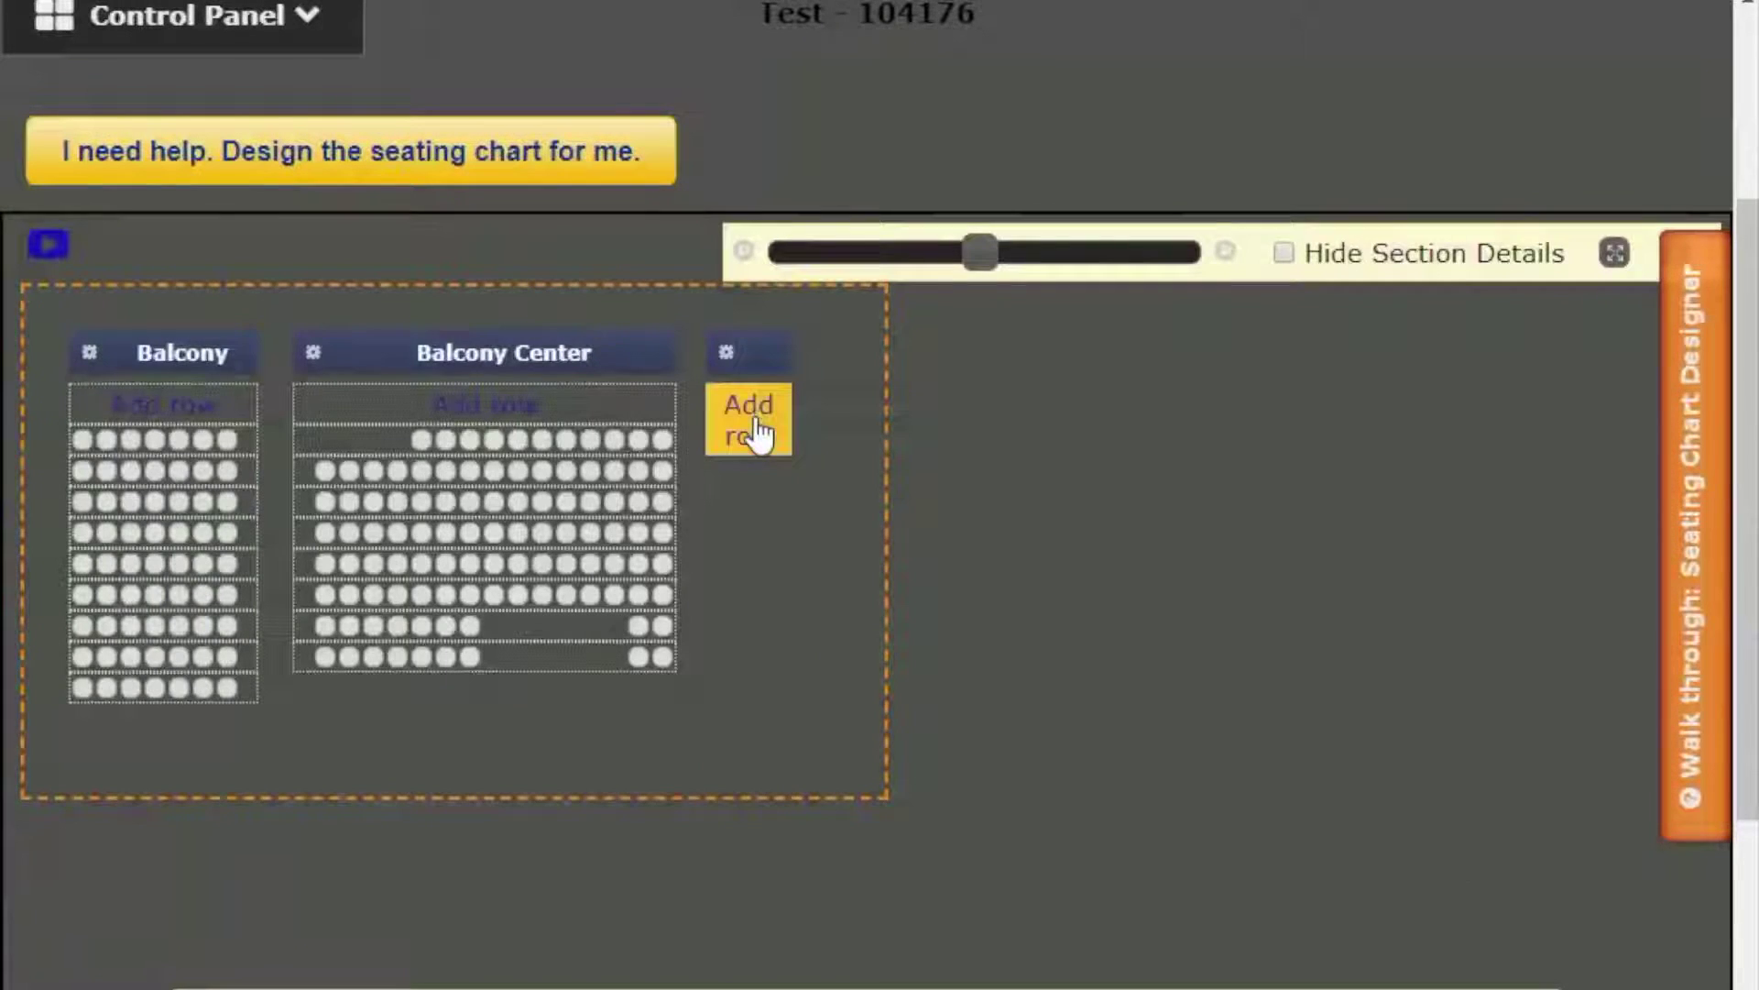
- Add row A with seats 1 to 7 to Balcony Left
left_click(756, 422)
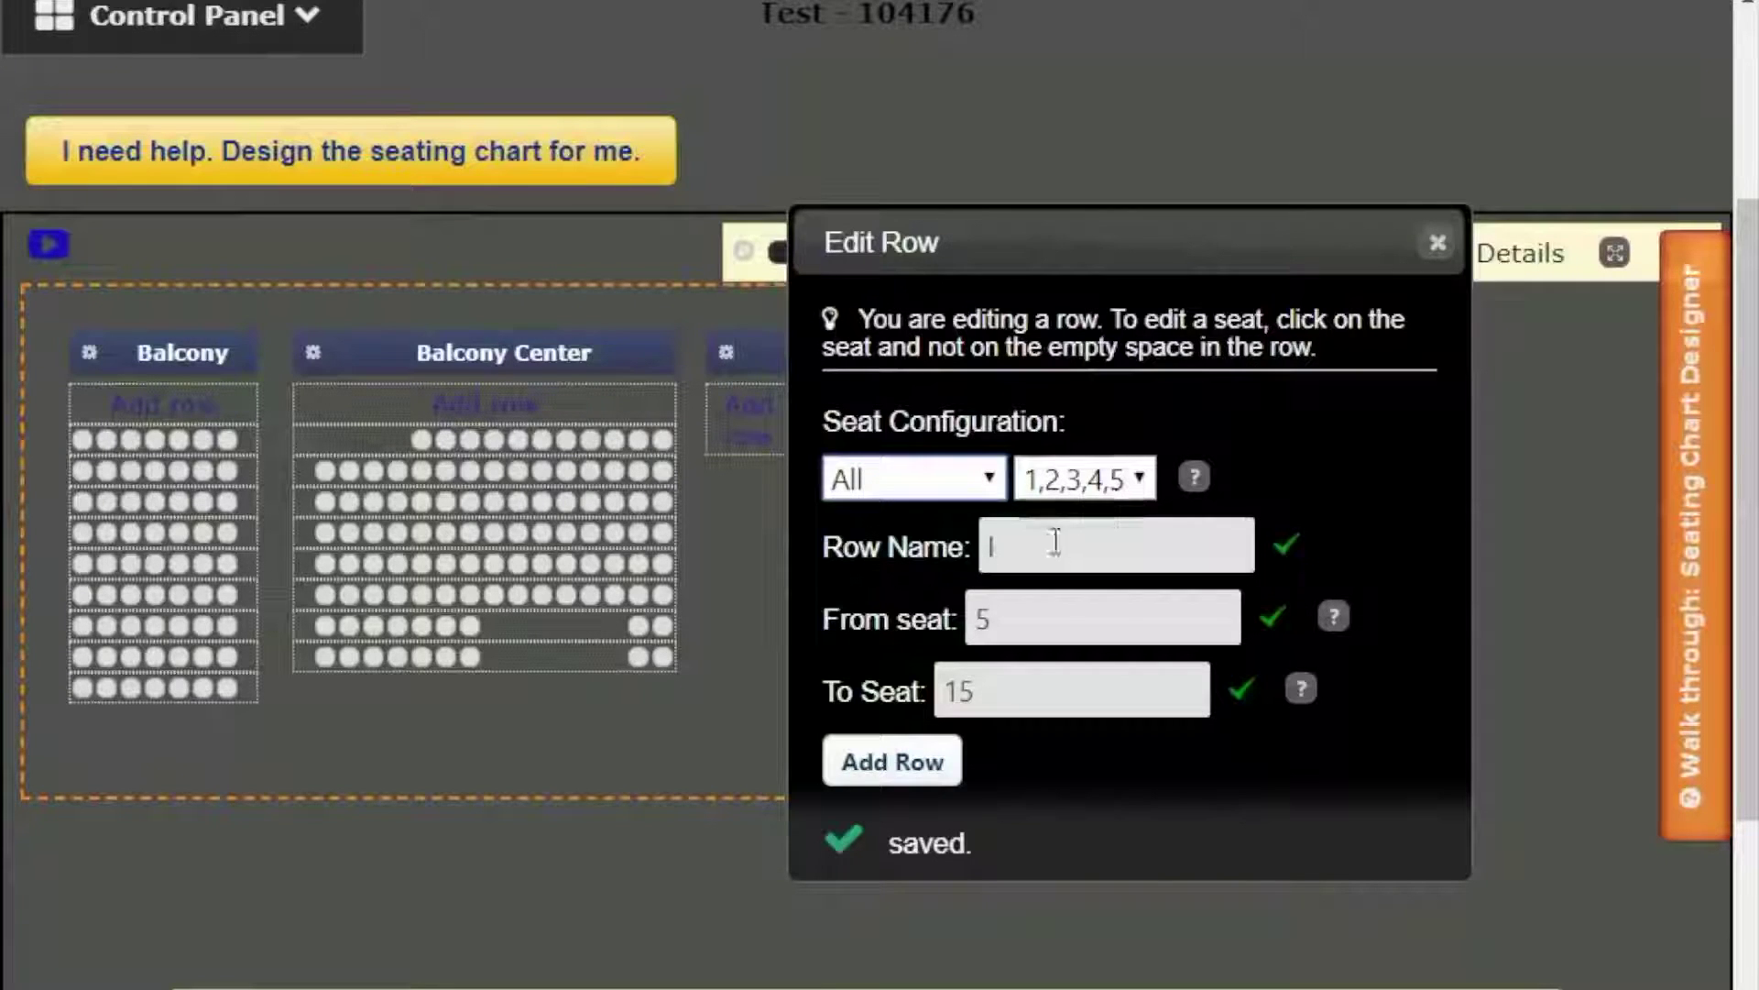
double_click(1053, 541)
type("A")
key("Tab")
type("1")
key("Tab")
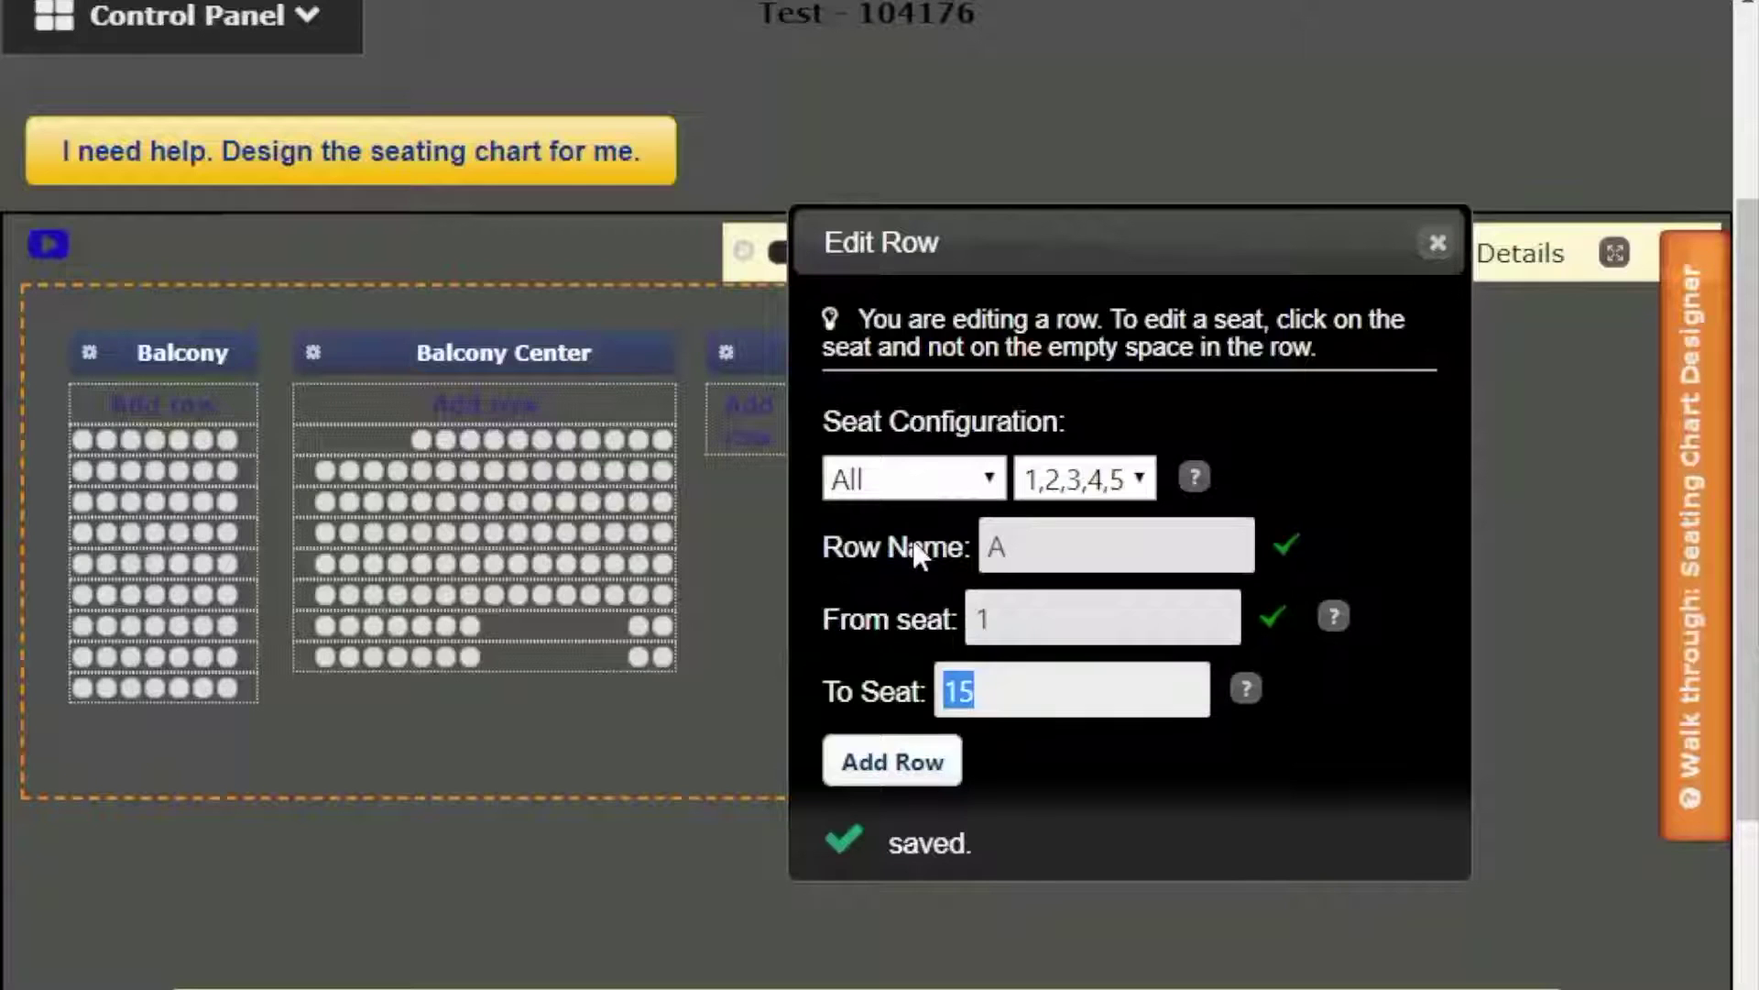
type("7")
key("Tab")
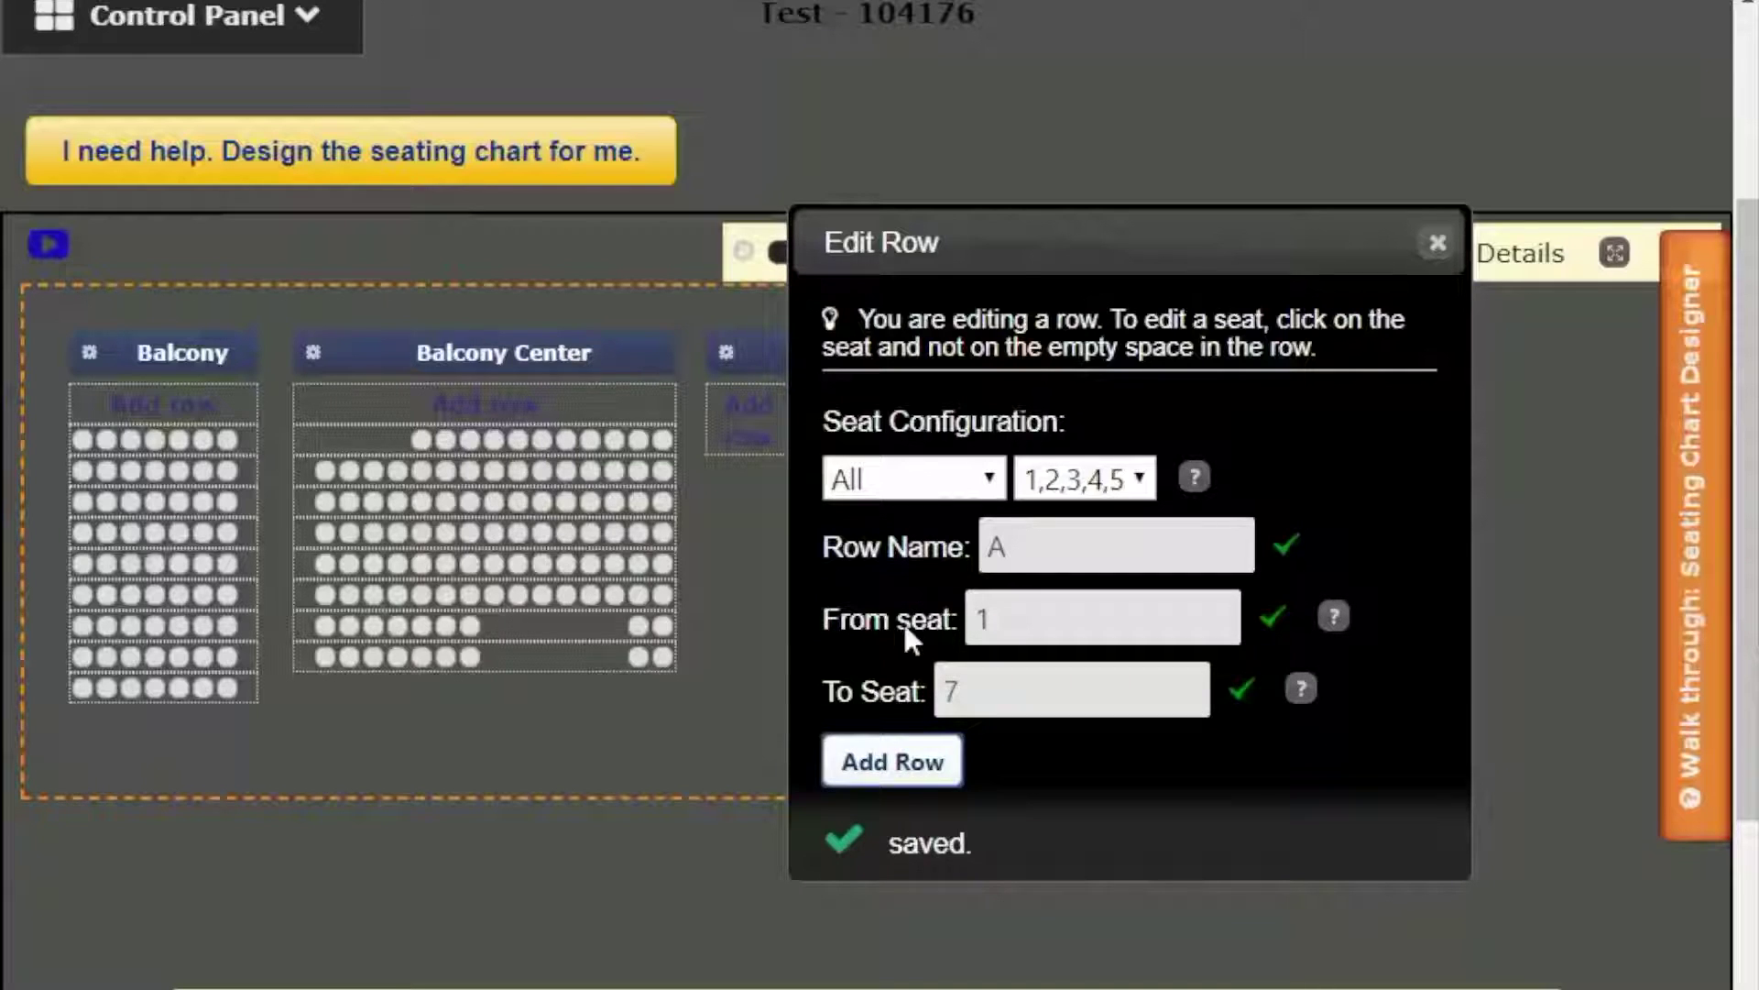
left_click(927, 763)
- Add rows B, C, D, E, F, G and H, each with seats 1 to 7
type("B")
left_click(928, 763)
type("C")
left_click(927, 764)
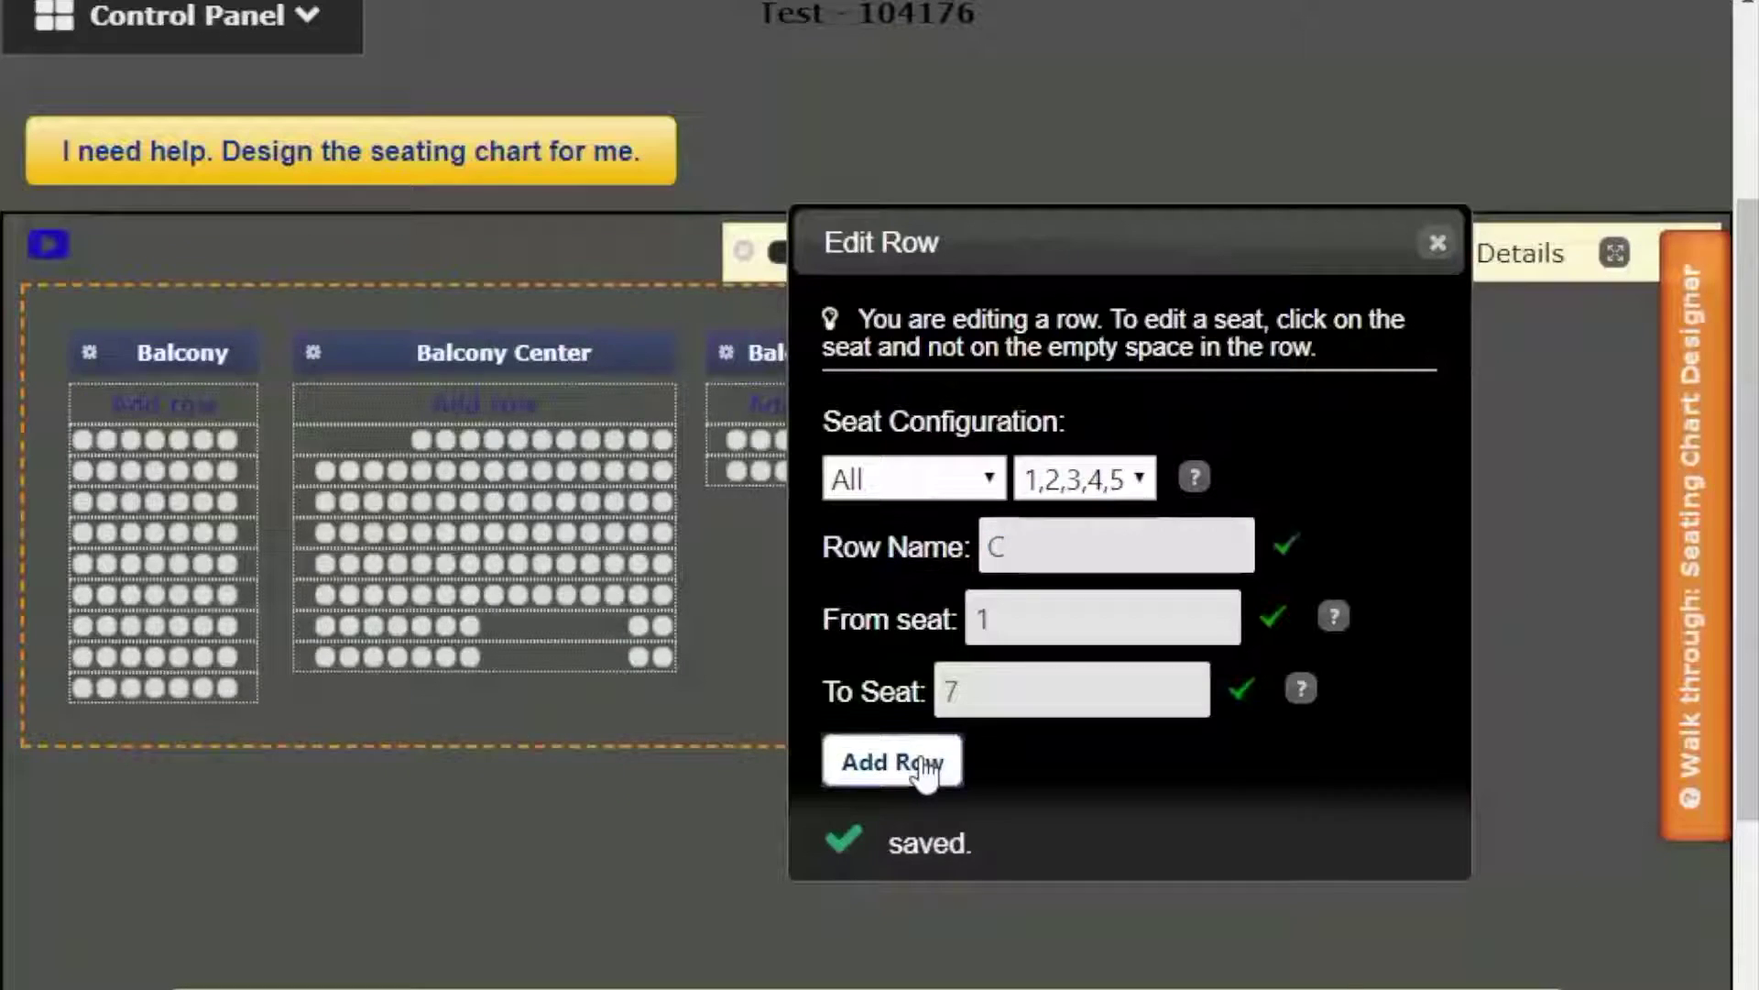
type("D")
left_click(926, 763)
type("E")
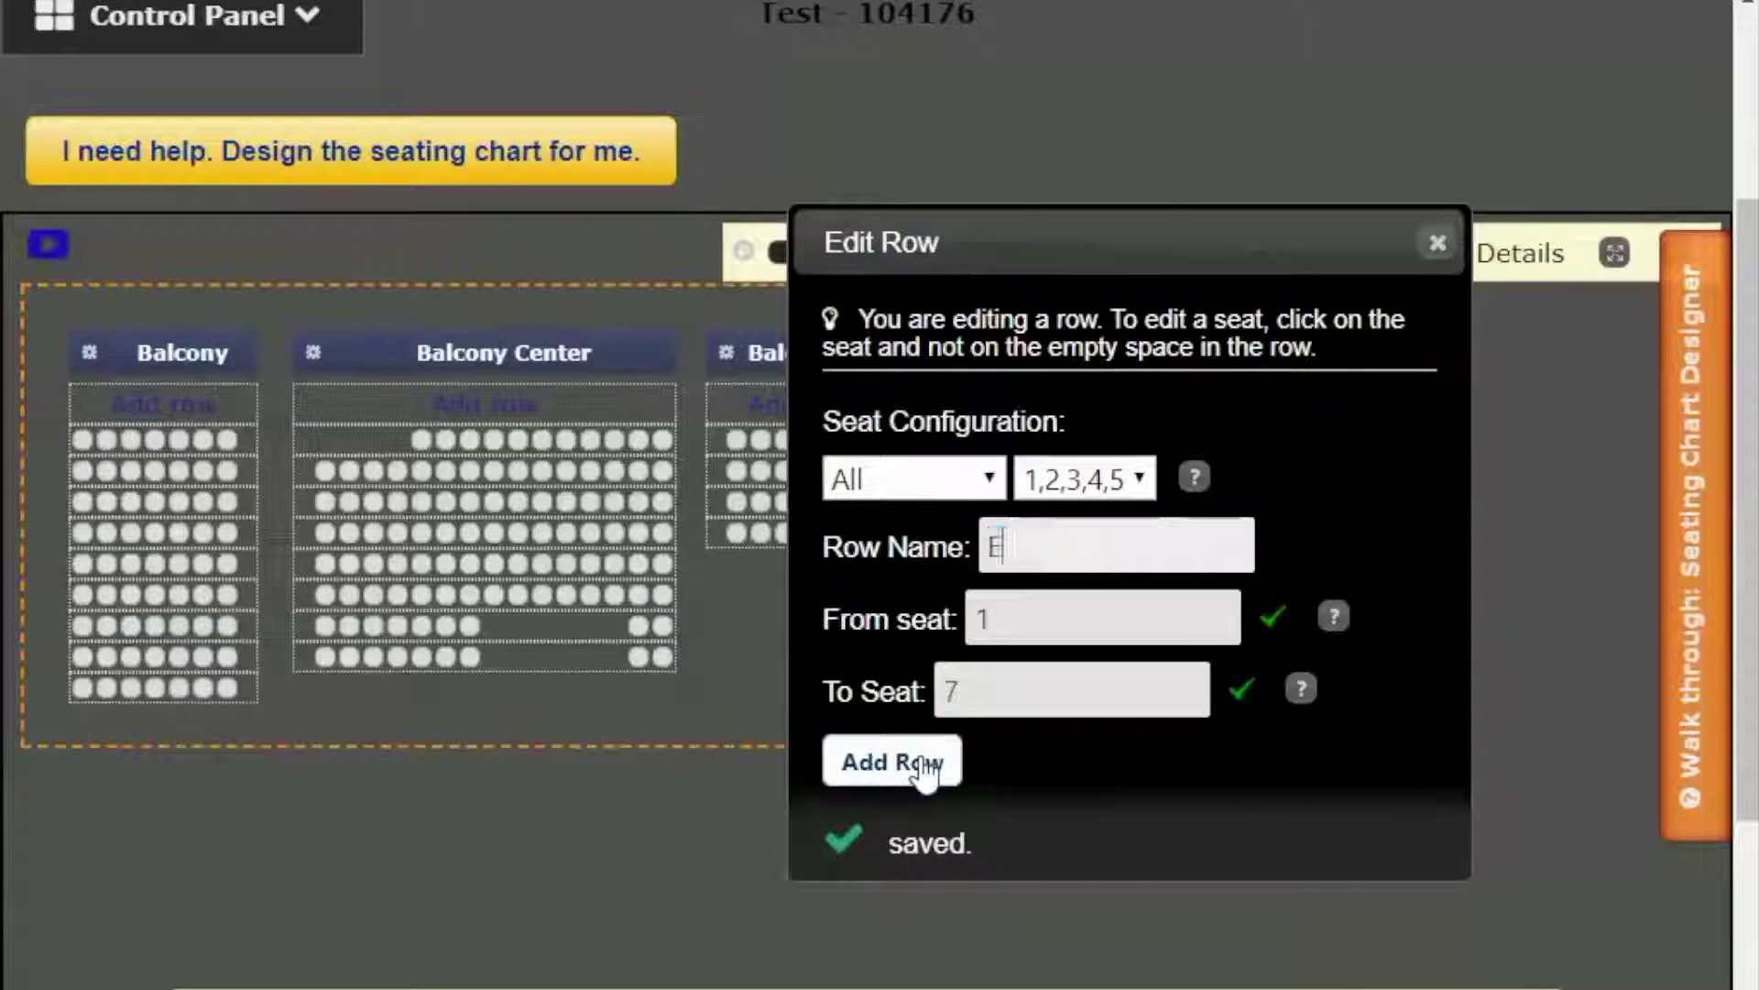
left_click(928, 764)
type("F")
left_click(927, 763)
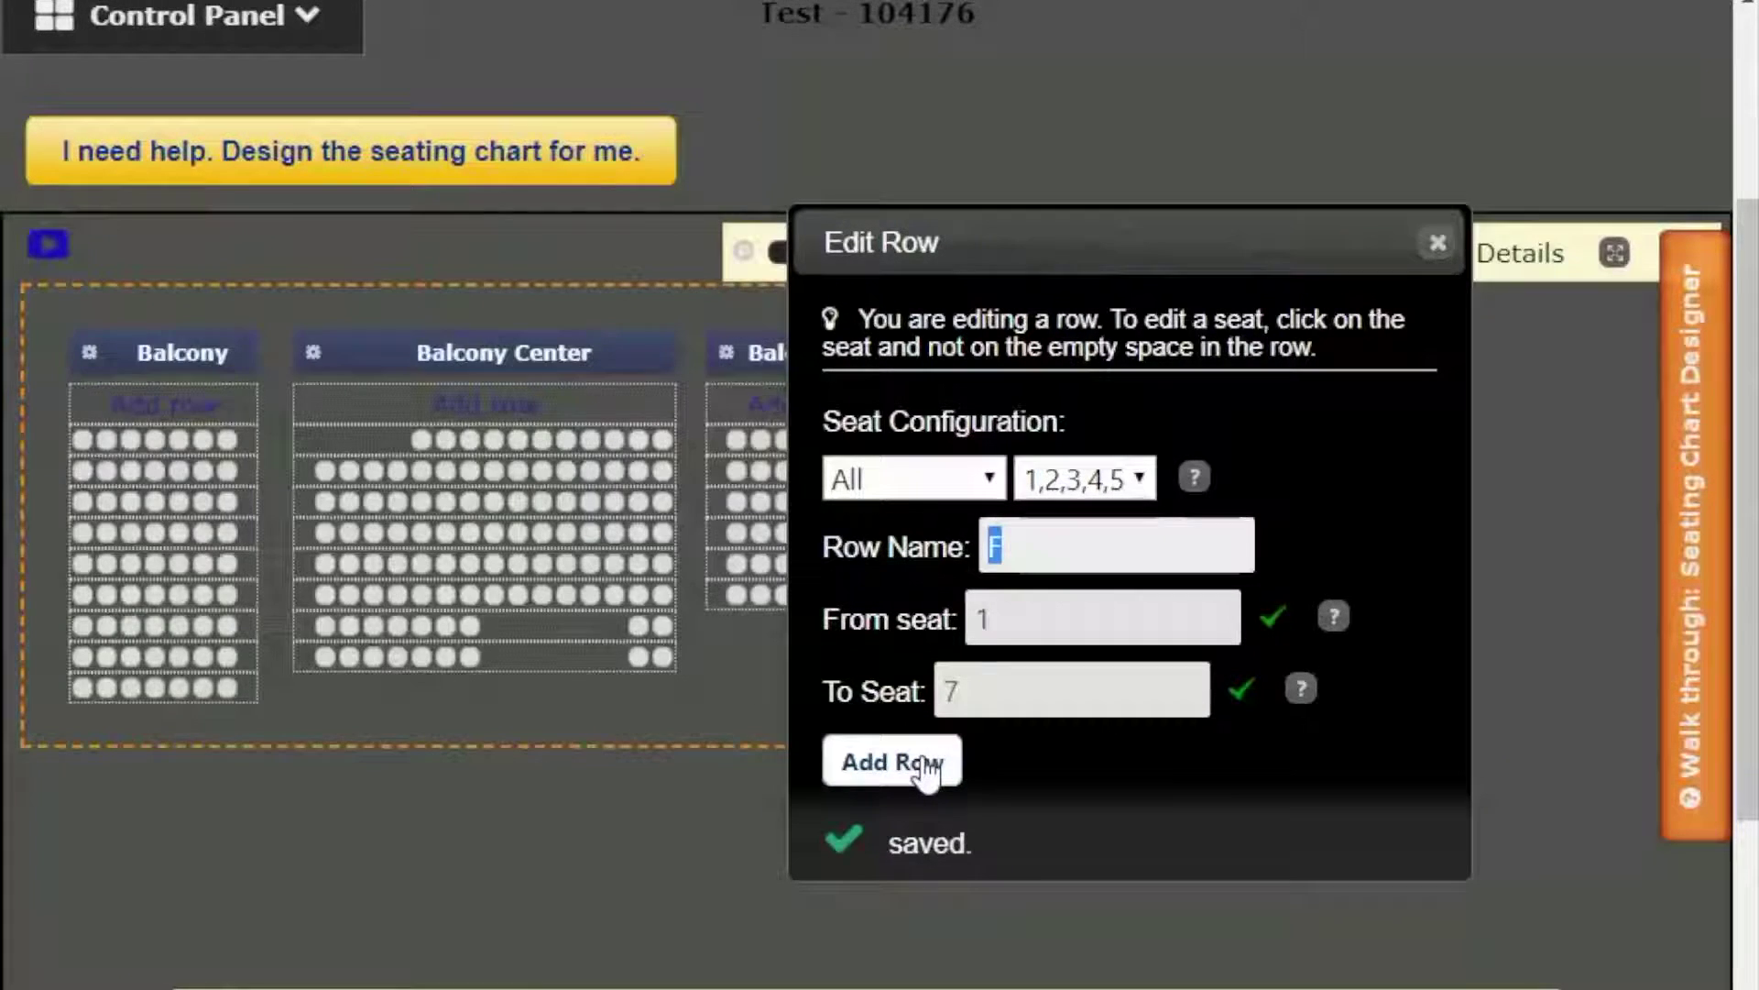
type("G")
left_click(928, 763)
type("H")
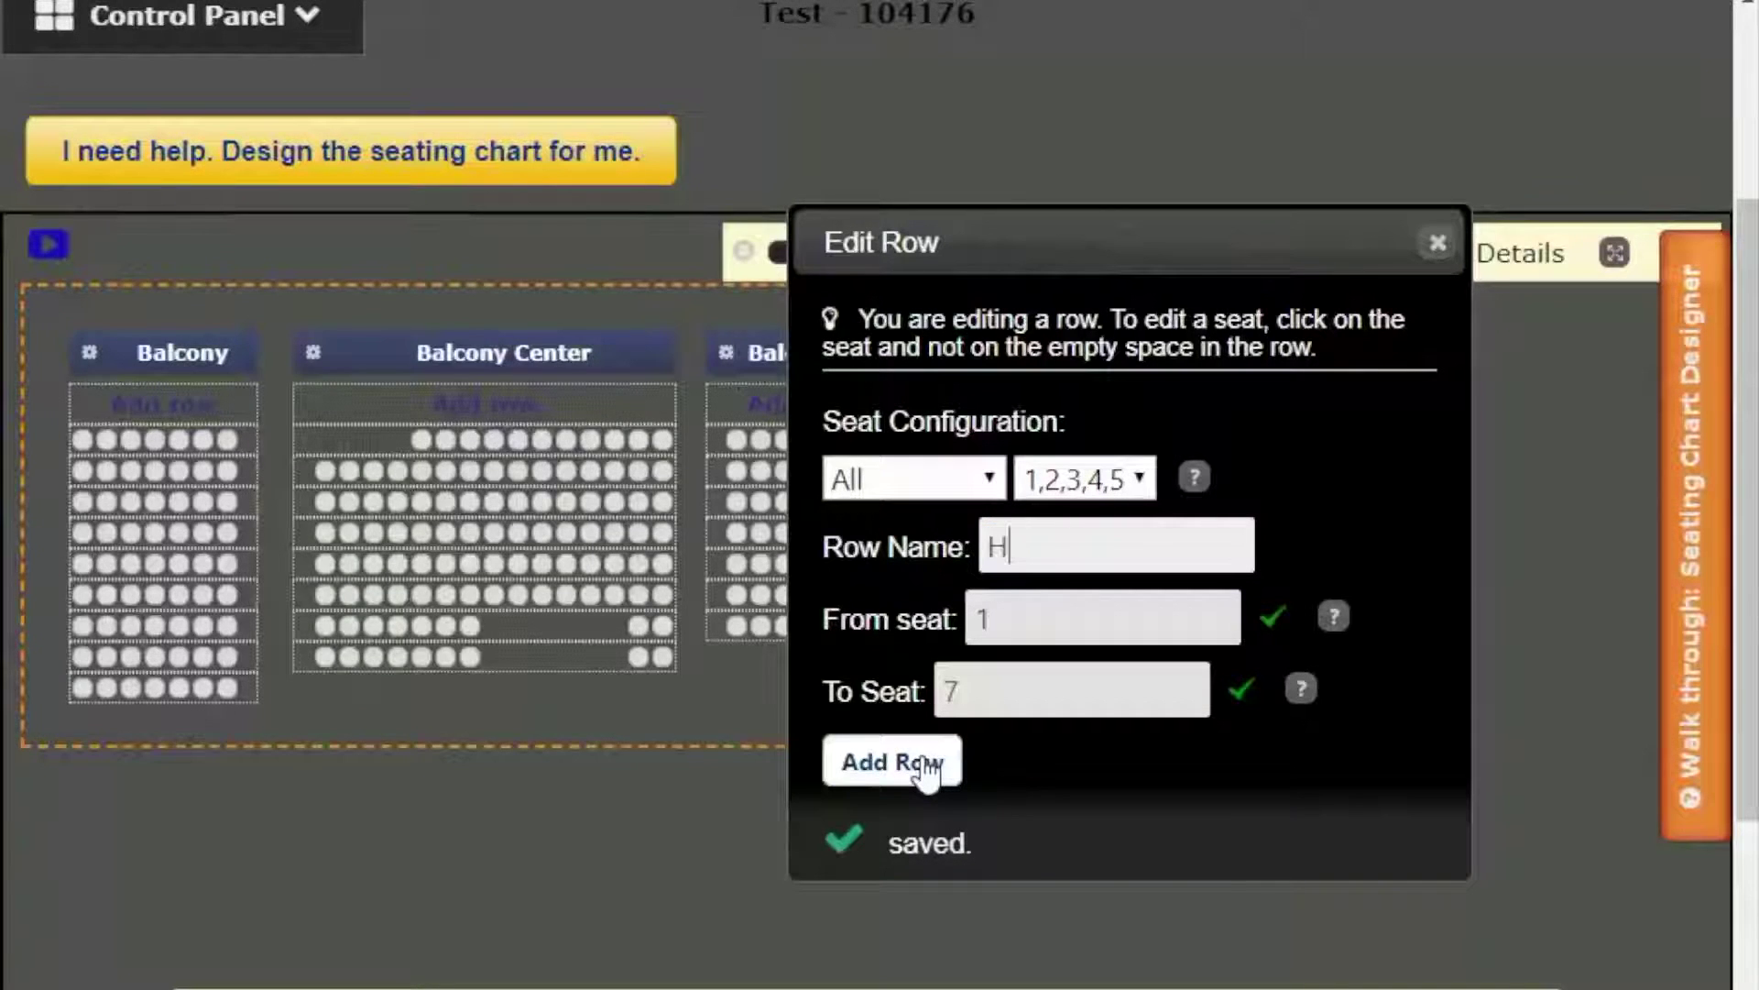
left_click(927, 763)
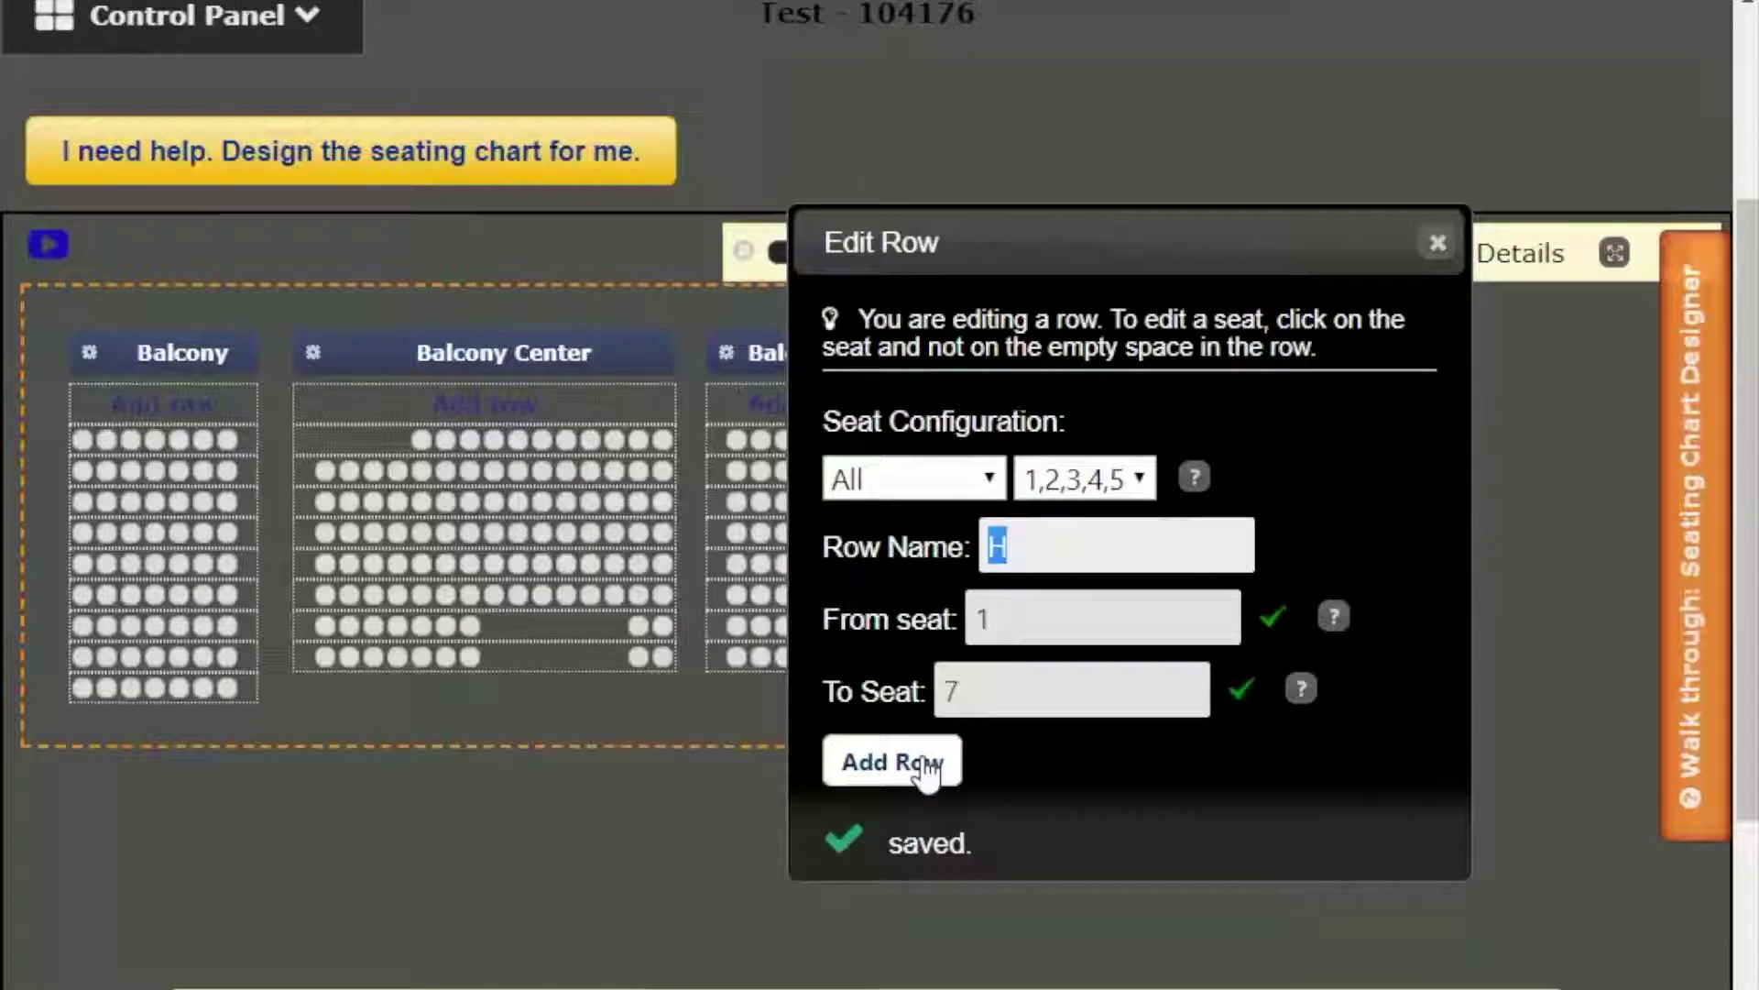
- Add row I to Balcony Left, close the row editor and bring up the reference photo
left_click_drag(1080, 238, 1298, 454)
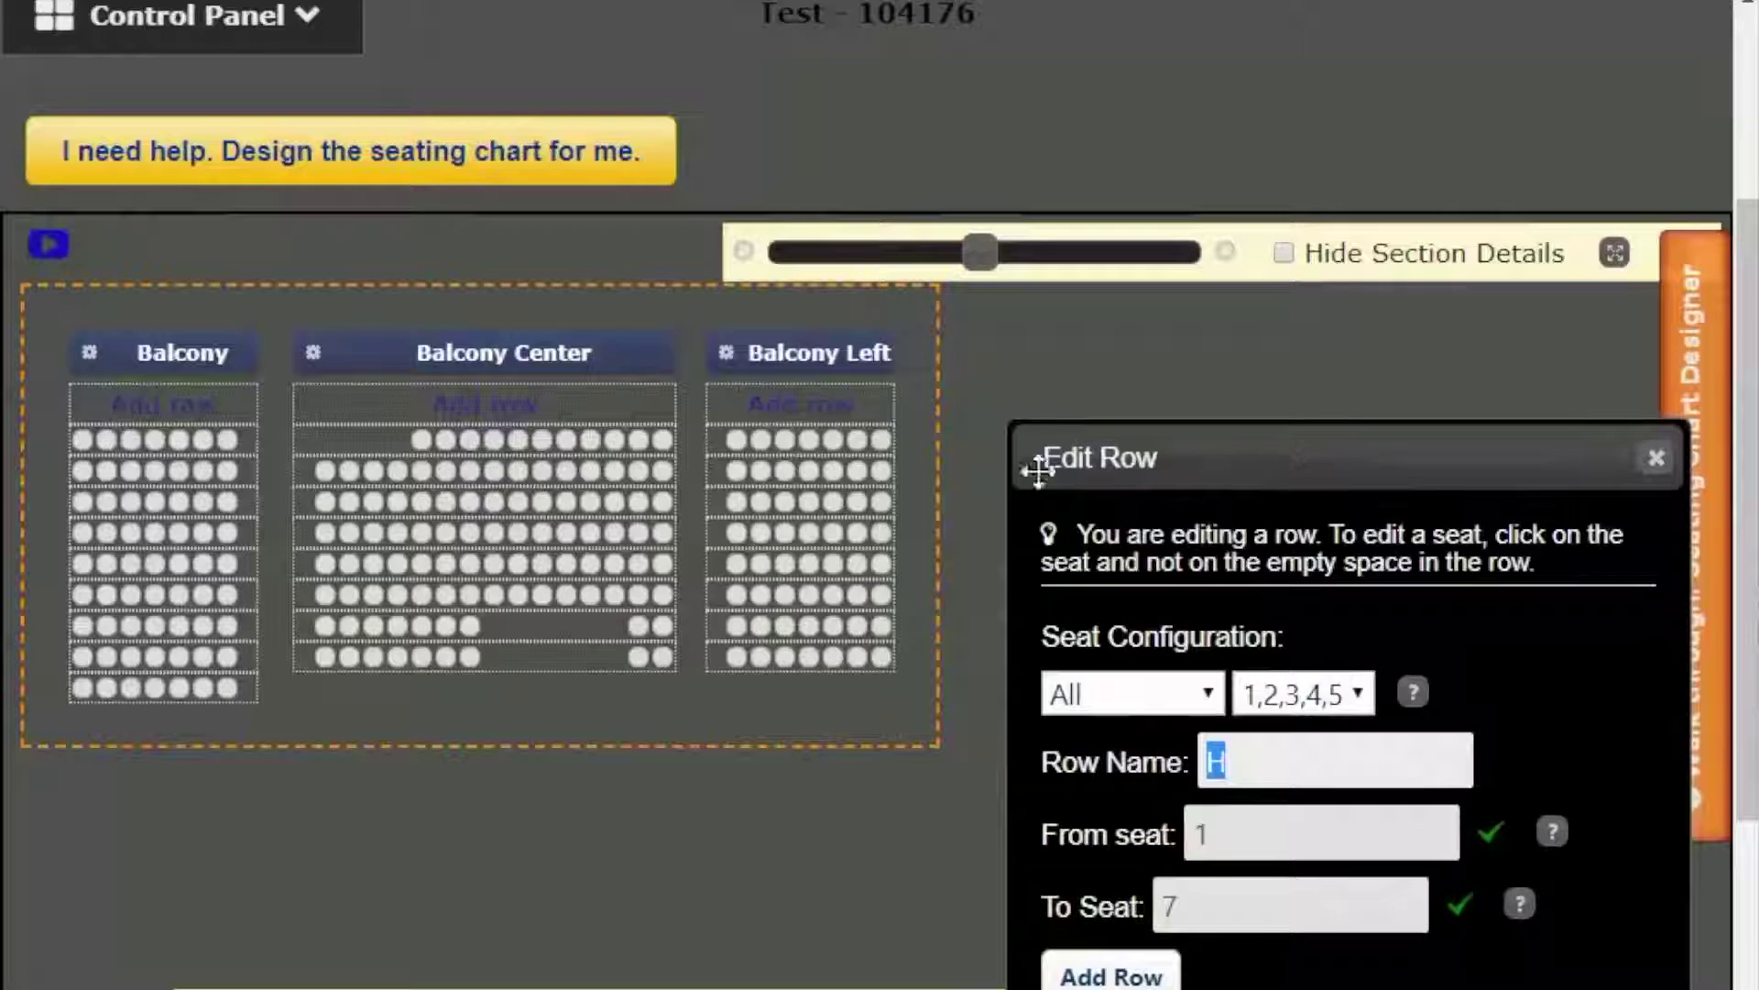
key("alt+Tab")
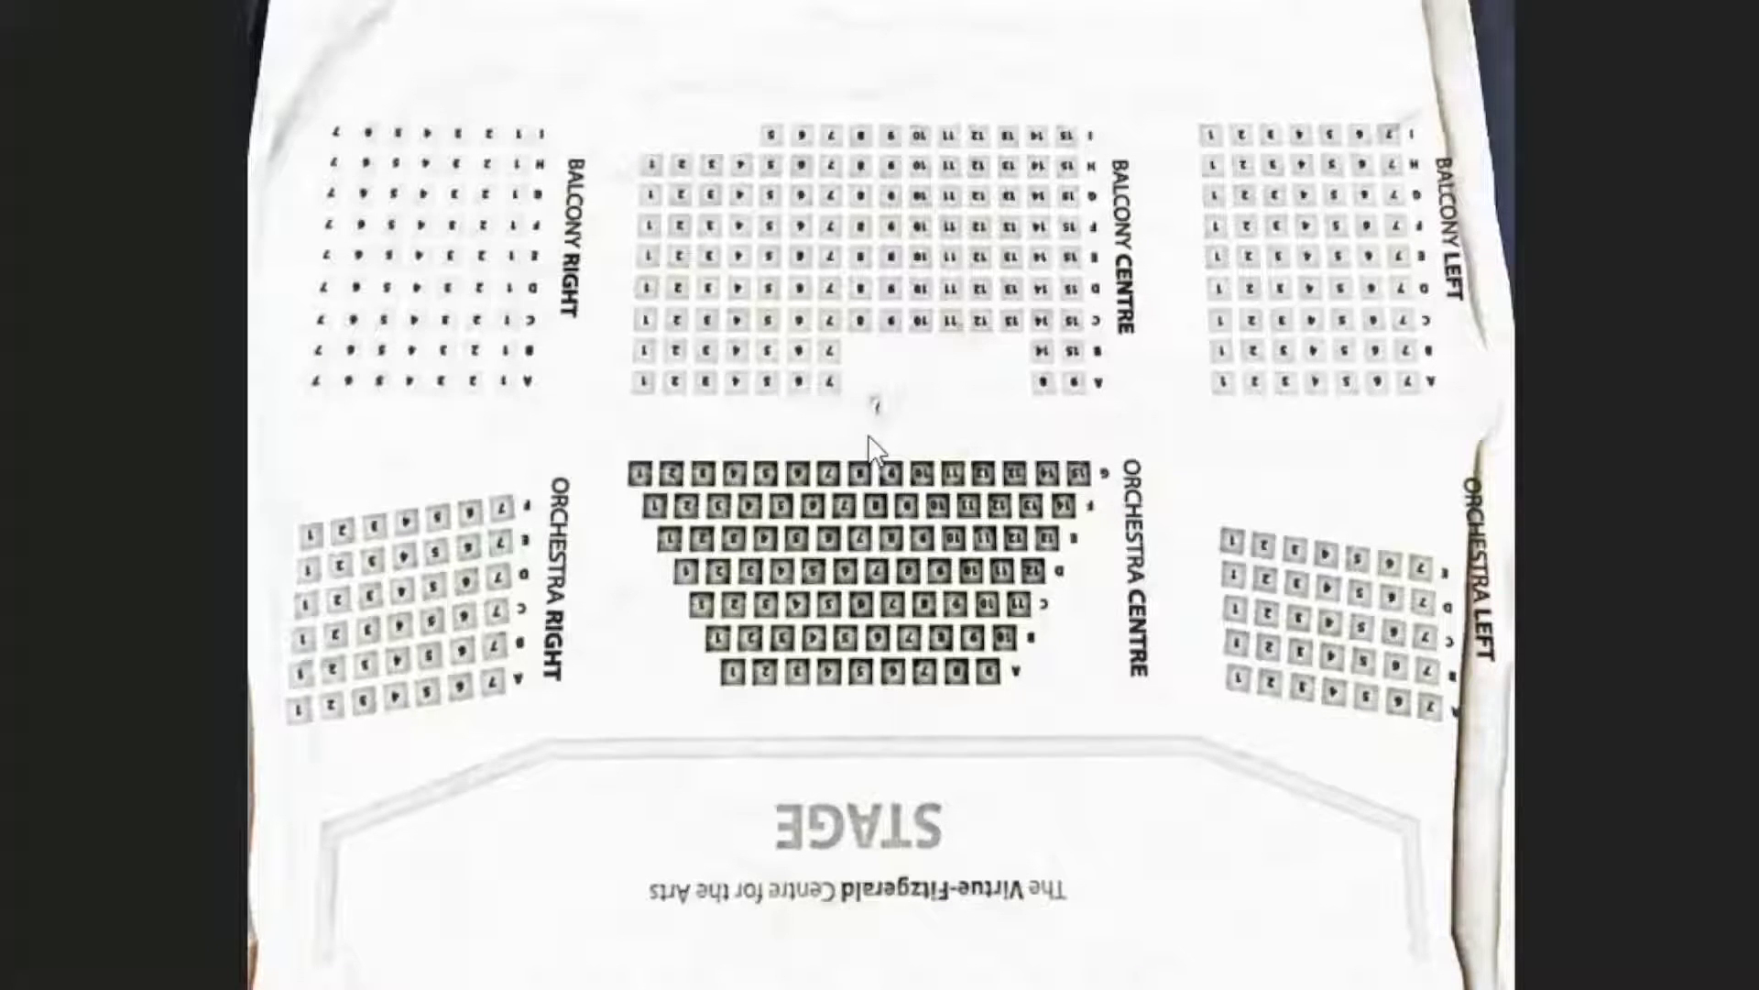
key("alt+Tab")
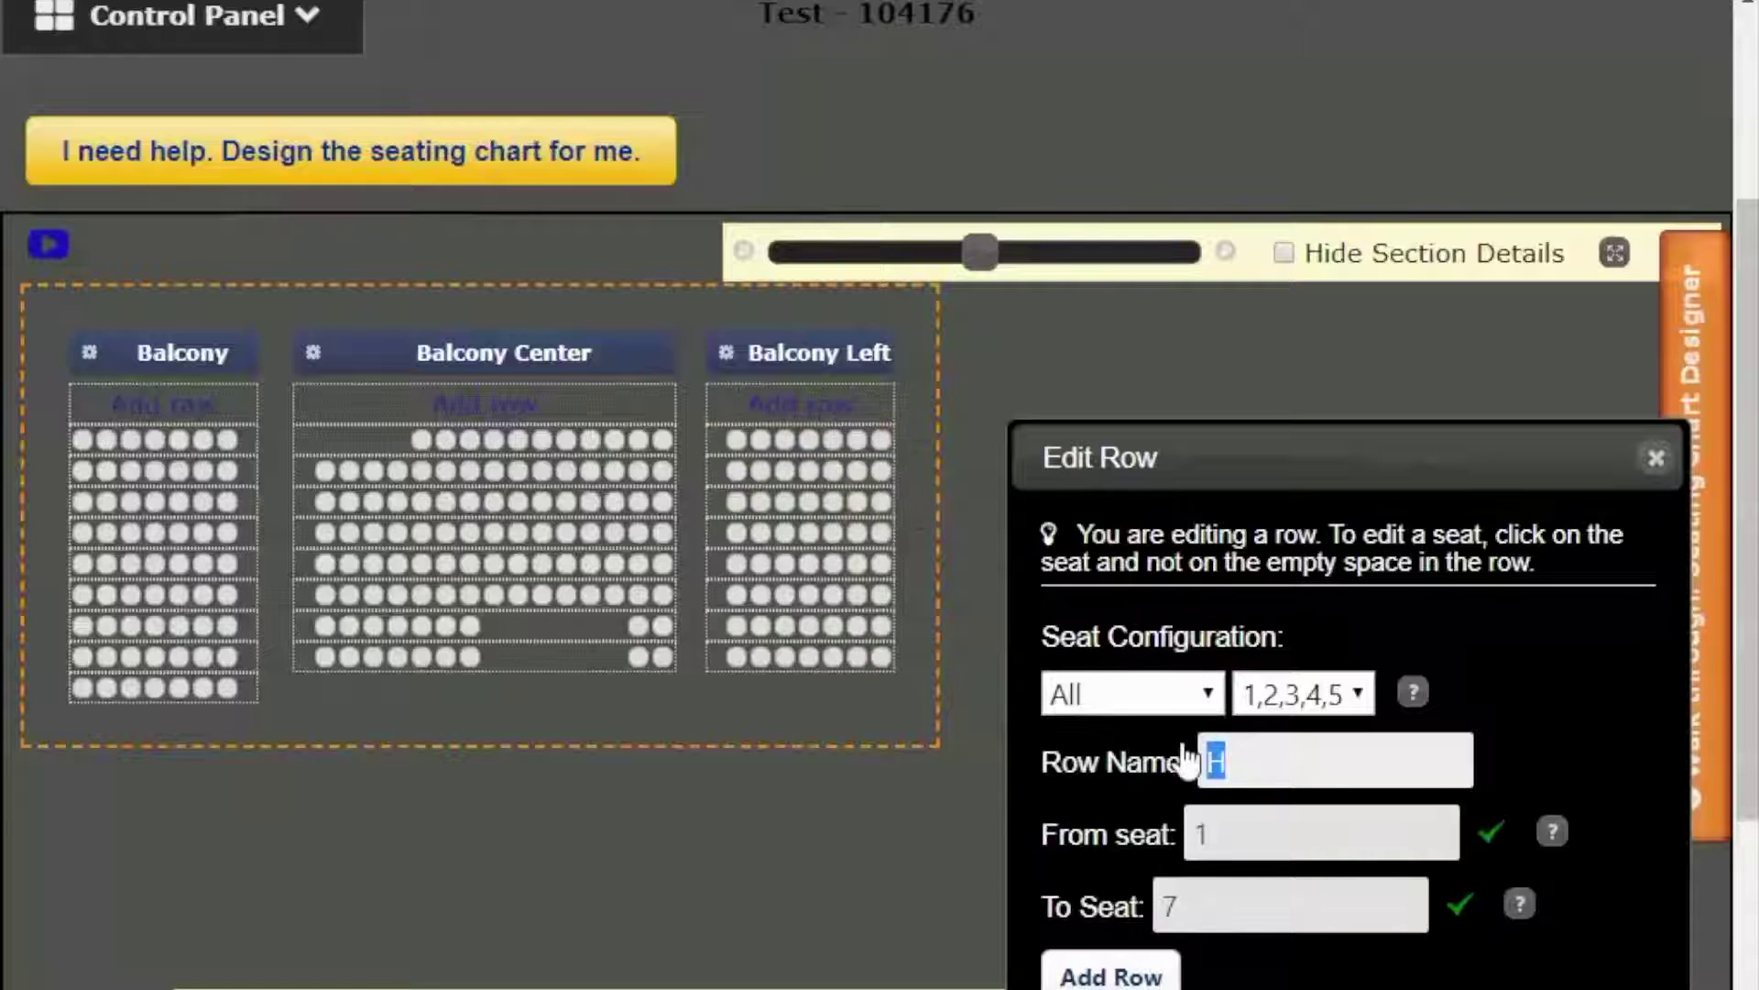
type("I")
left_click(1132, 979)
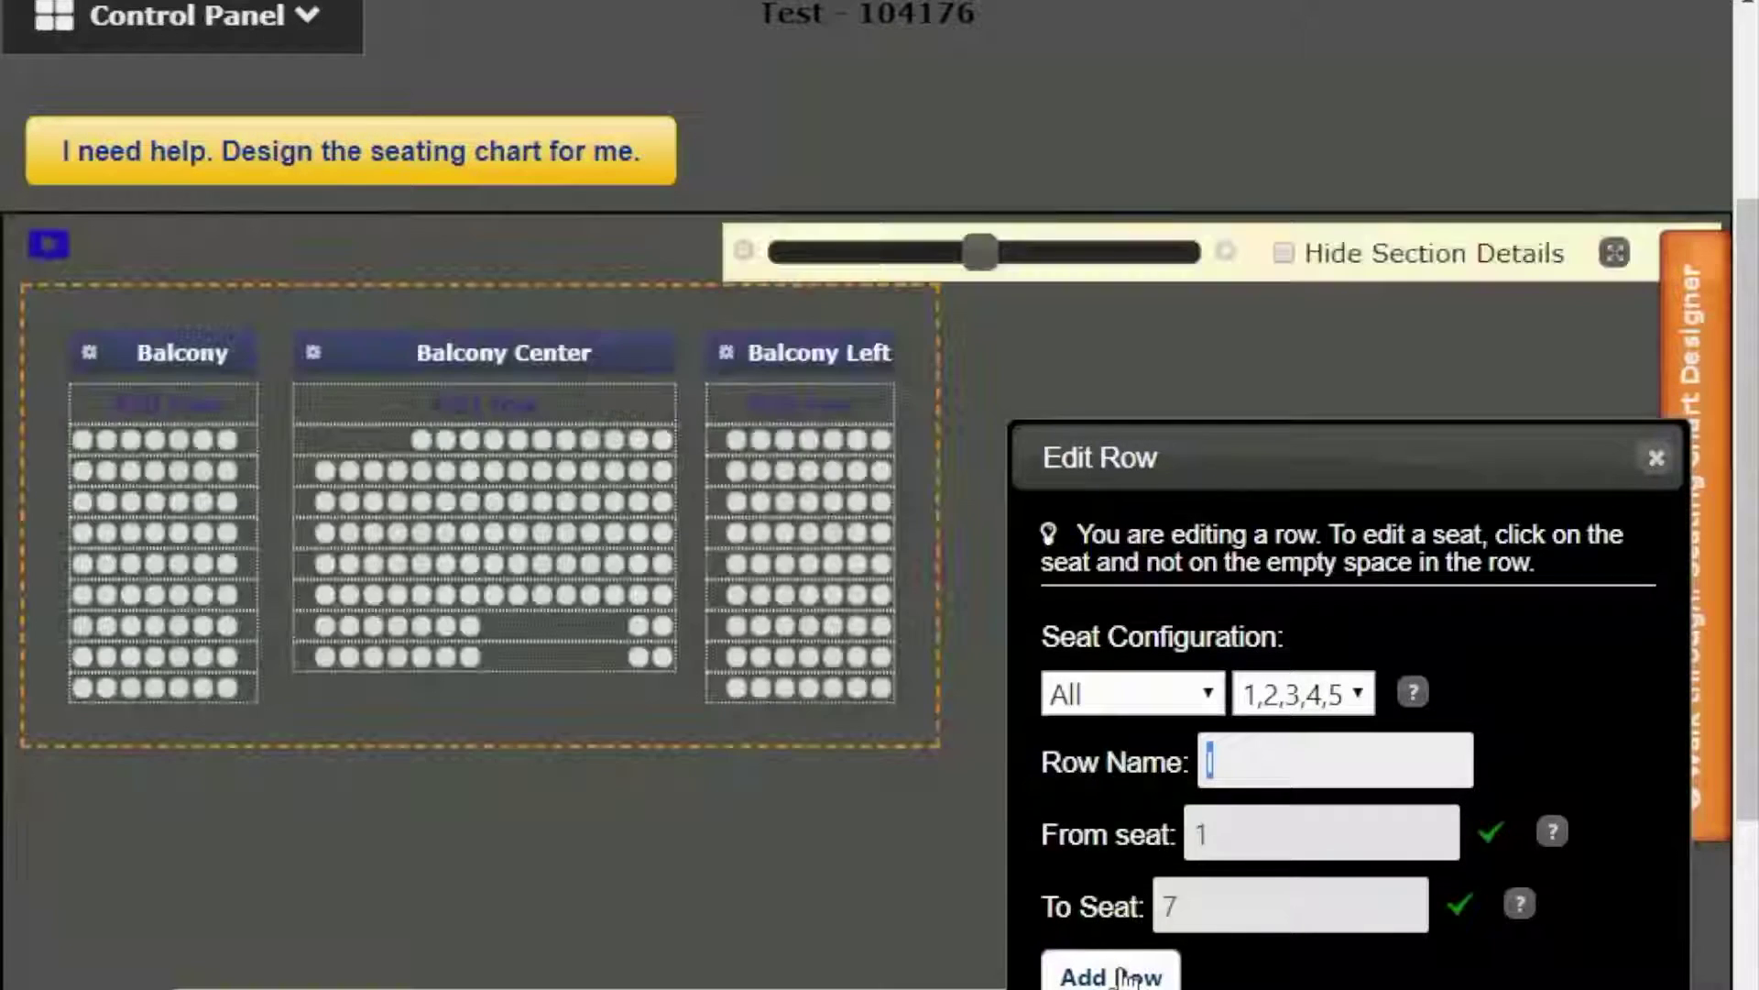
left_click(1656, 458)
key("alt+Tab")
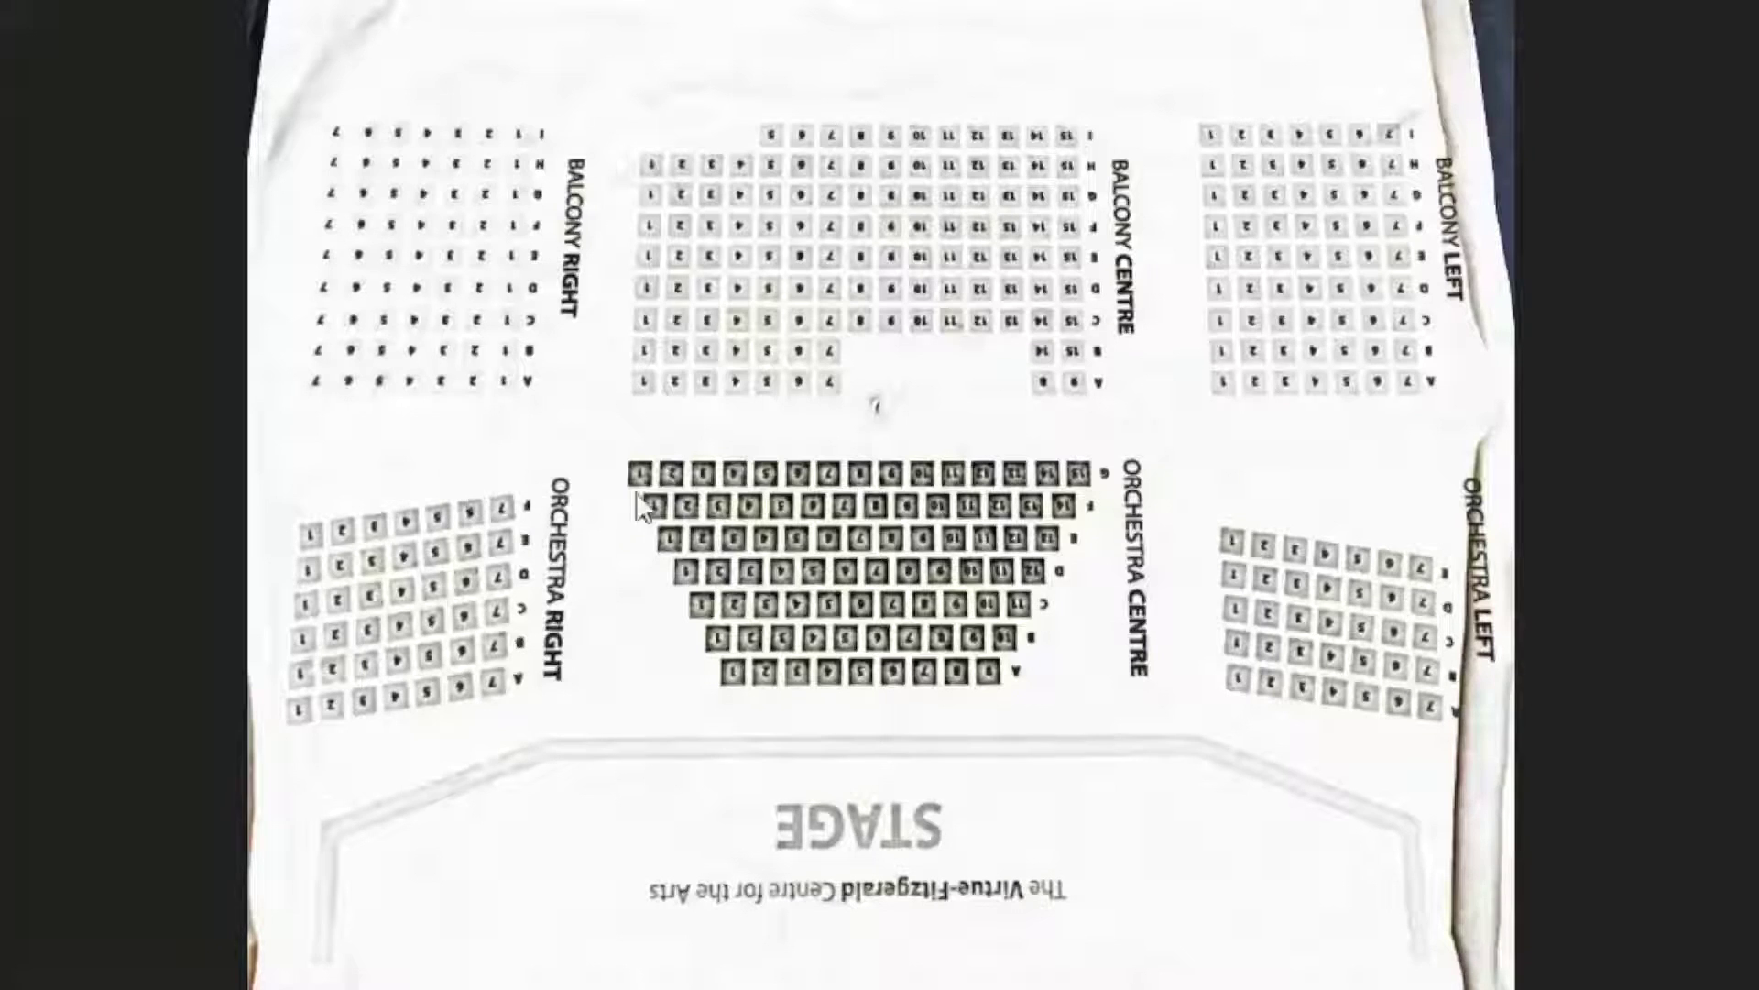
key("alt+Tab")
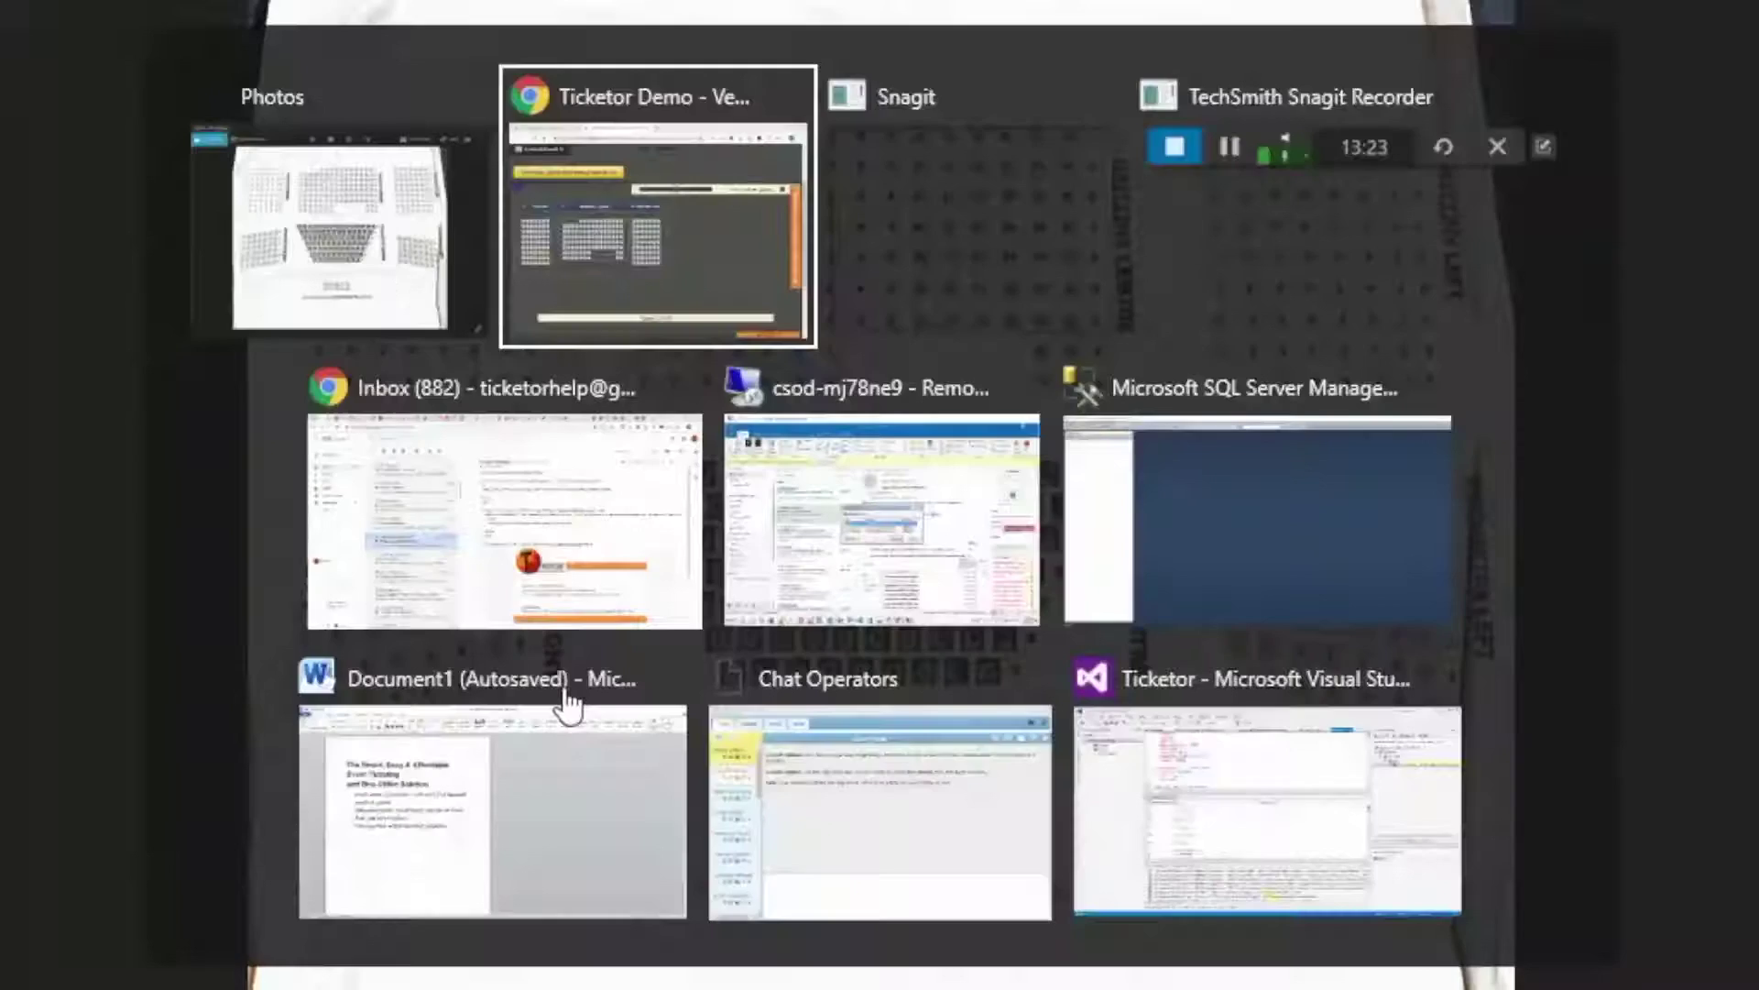
right_click(108, 739)
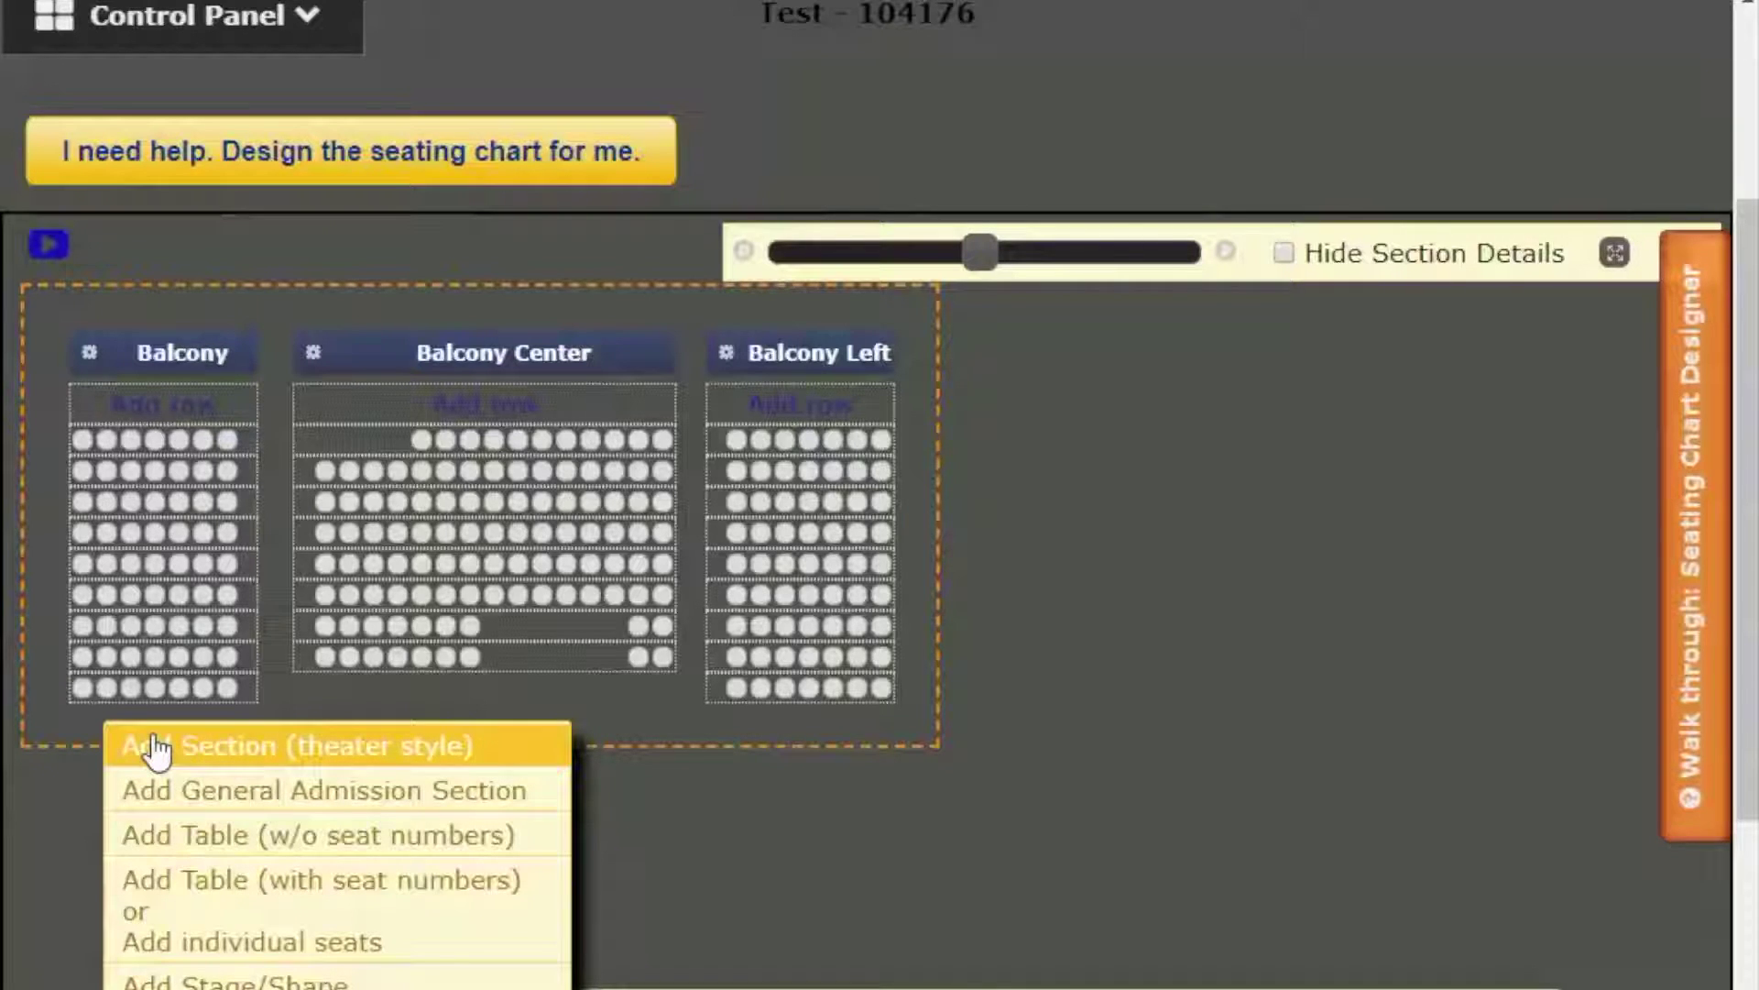
left_click(158, 747)
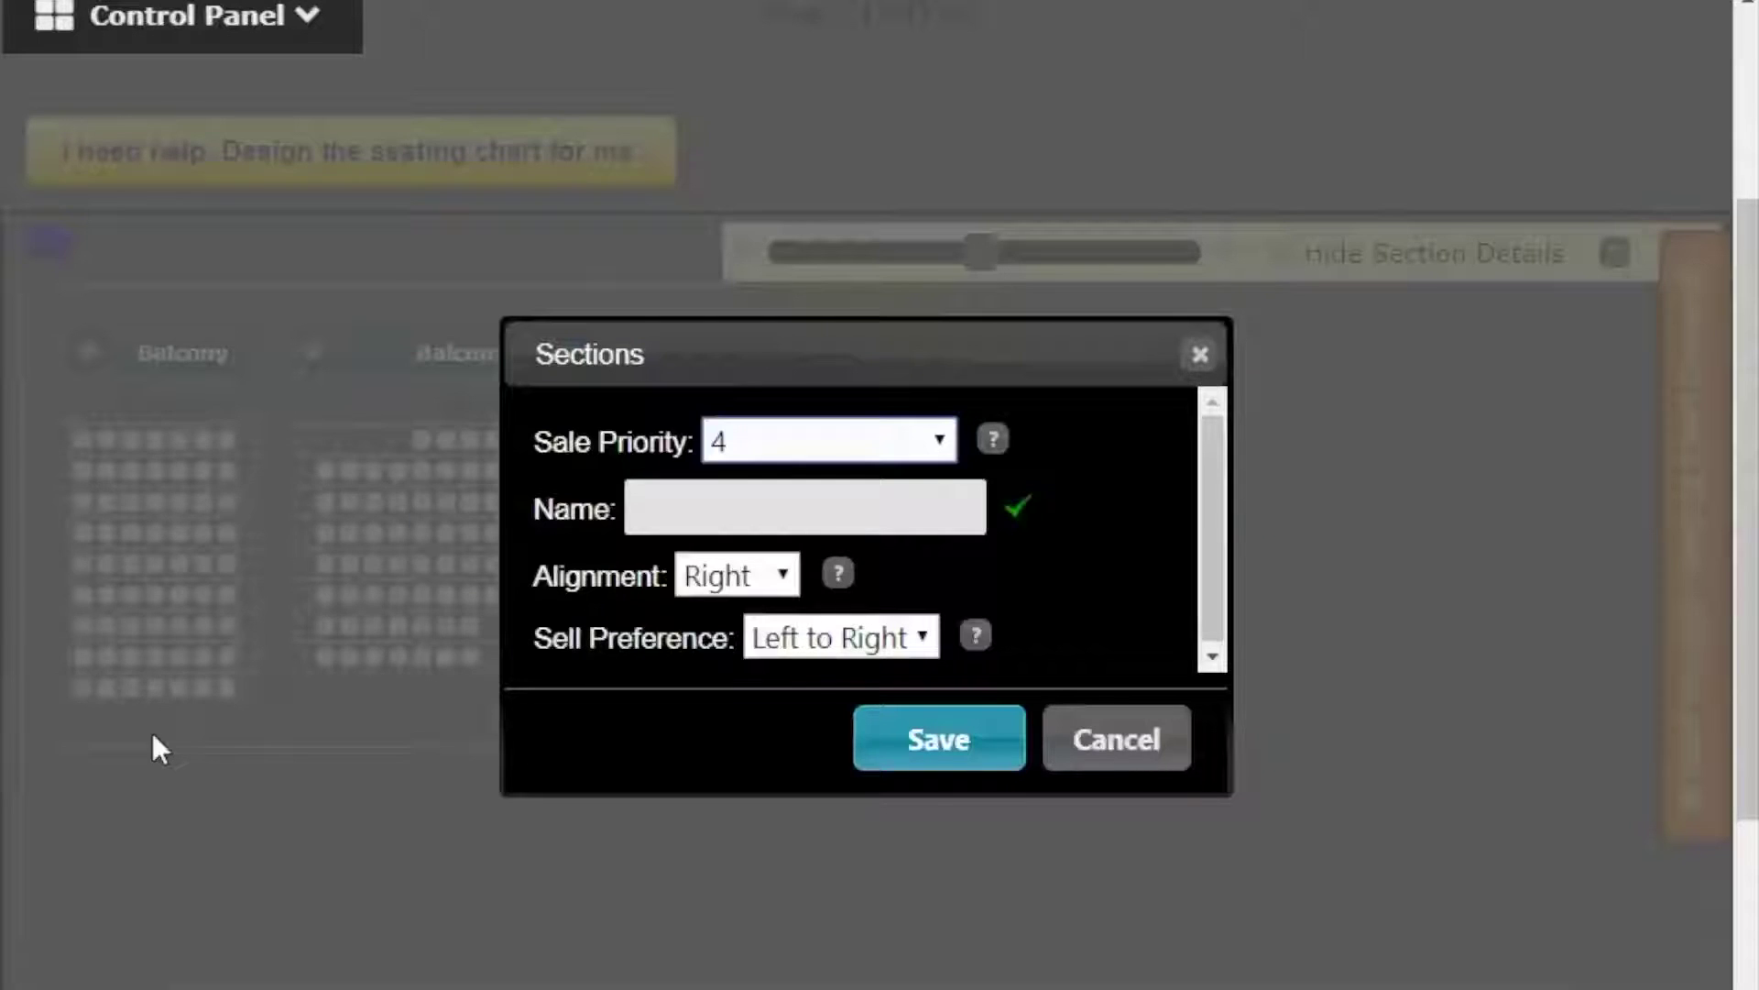
left_click(1057, 736)
key("alt+Tab")
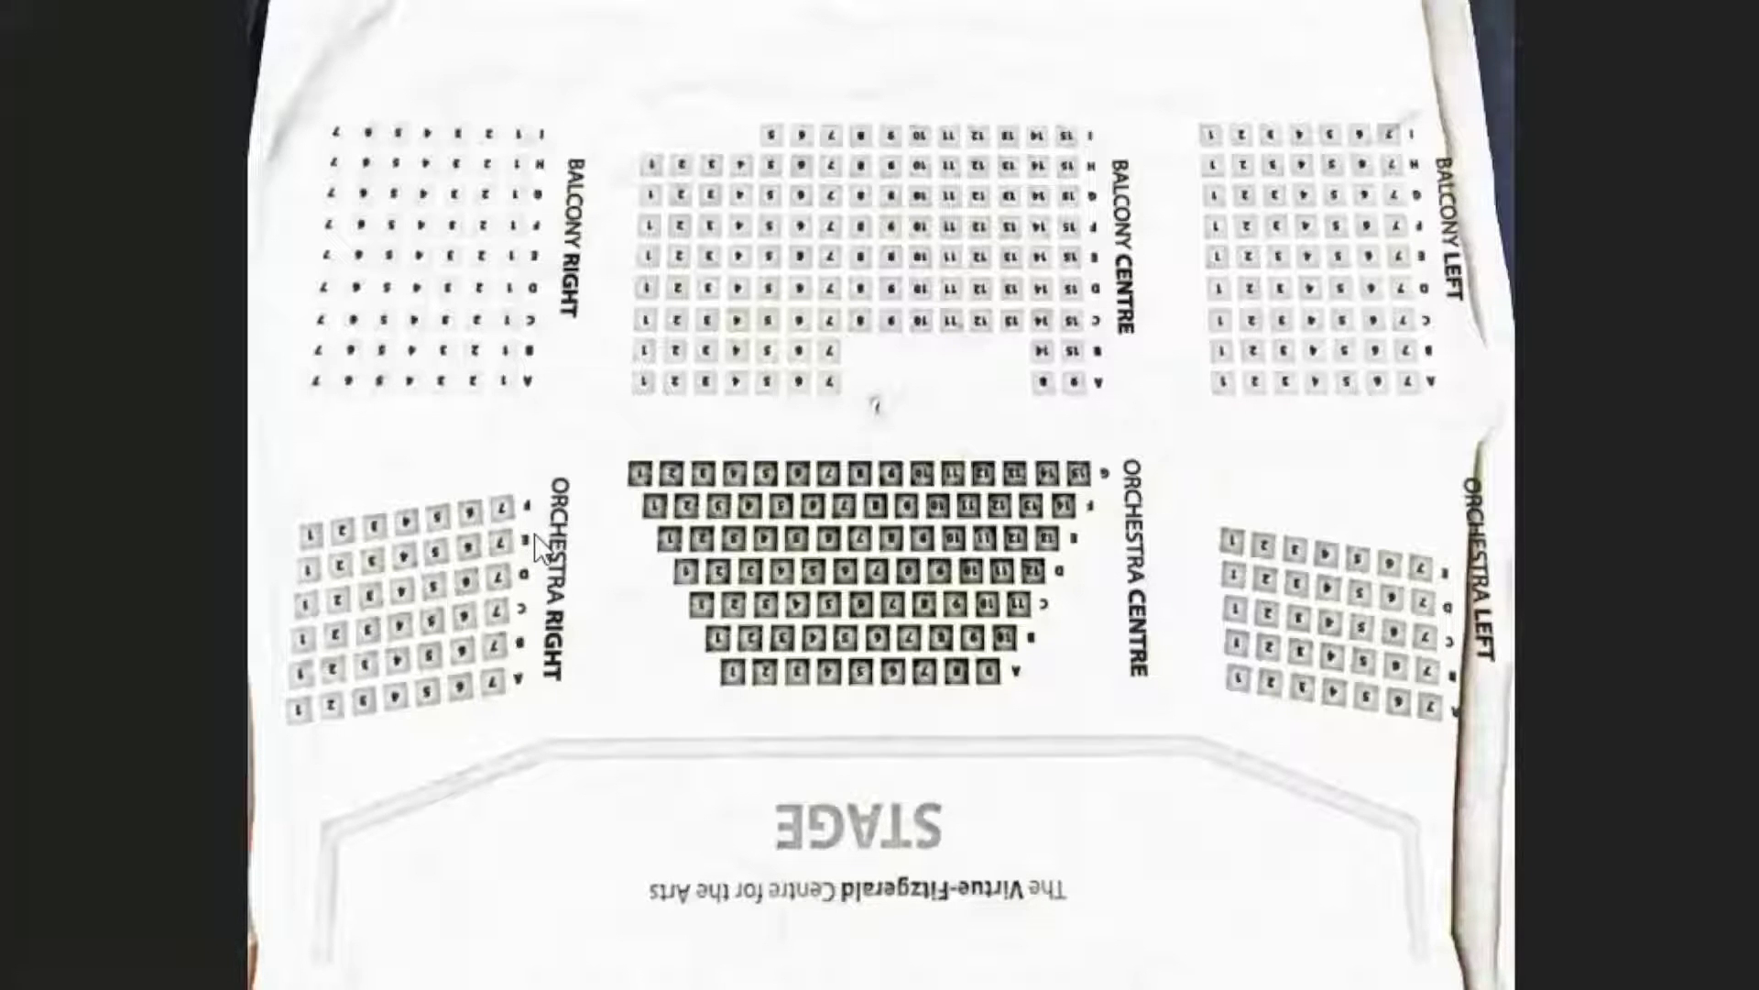
- Duplicate the Balcony Left section and place the copy below the Balcony sections
key("alt+Tab")
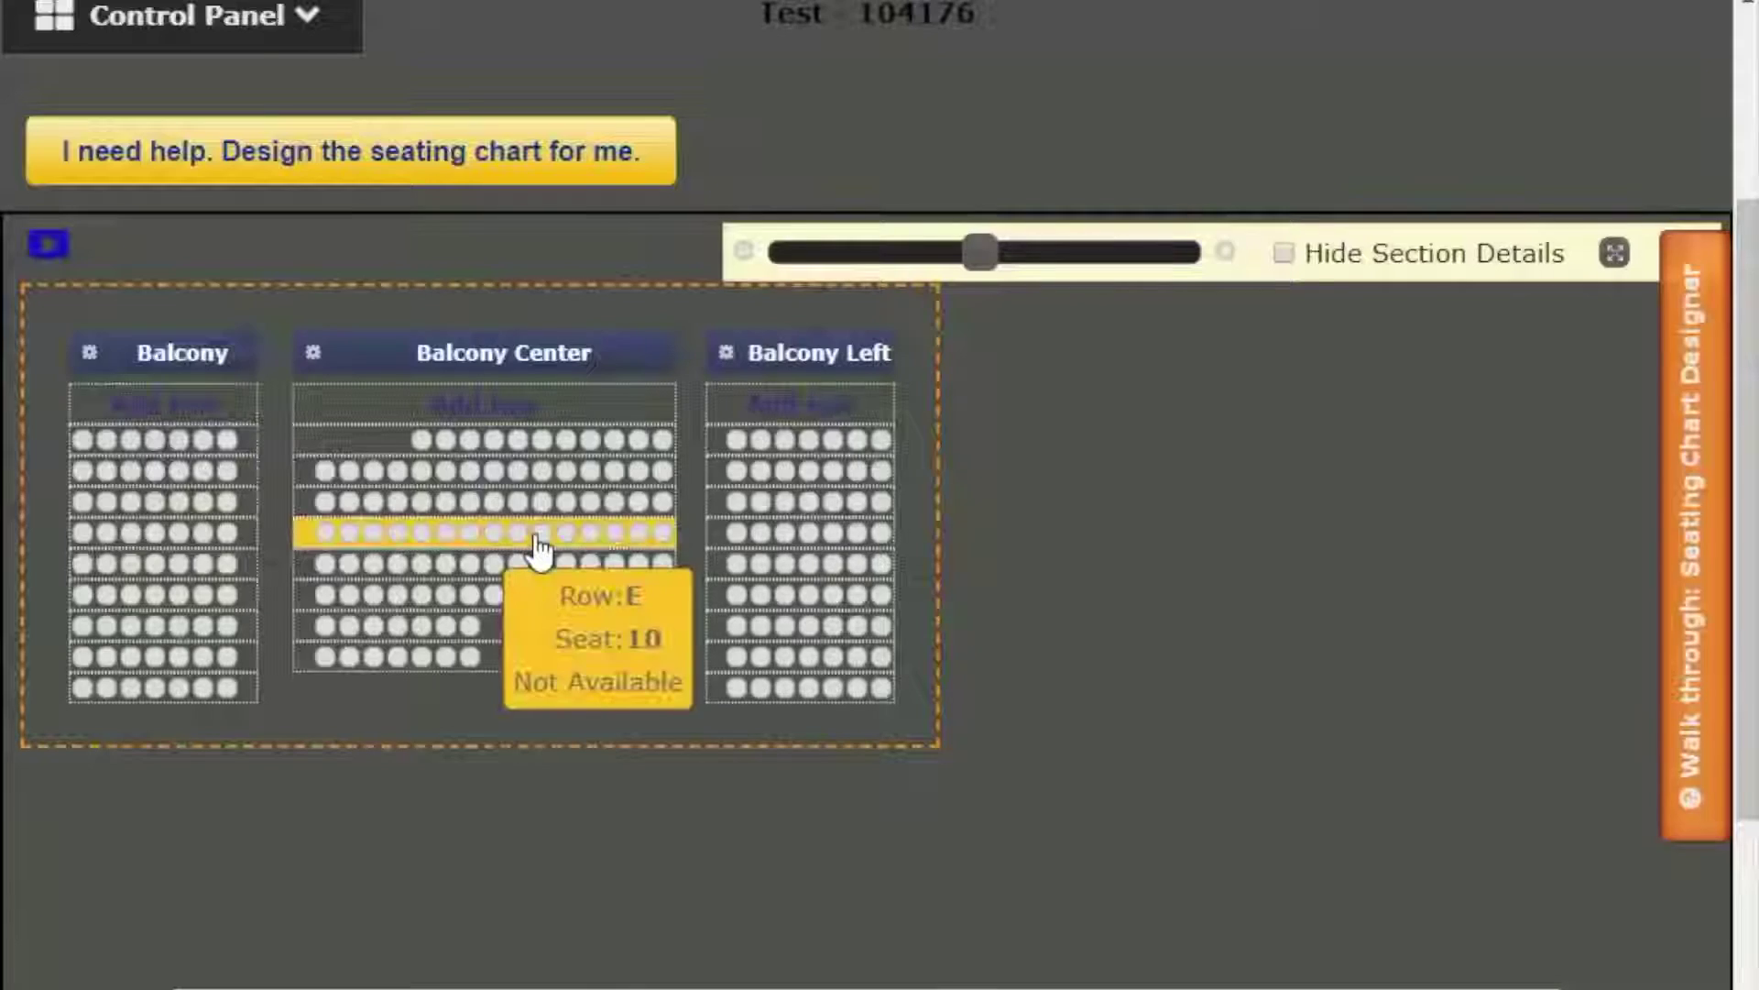
left_click(729, 356)
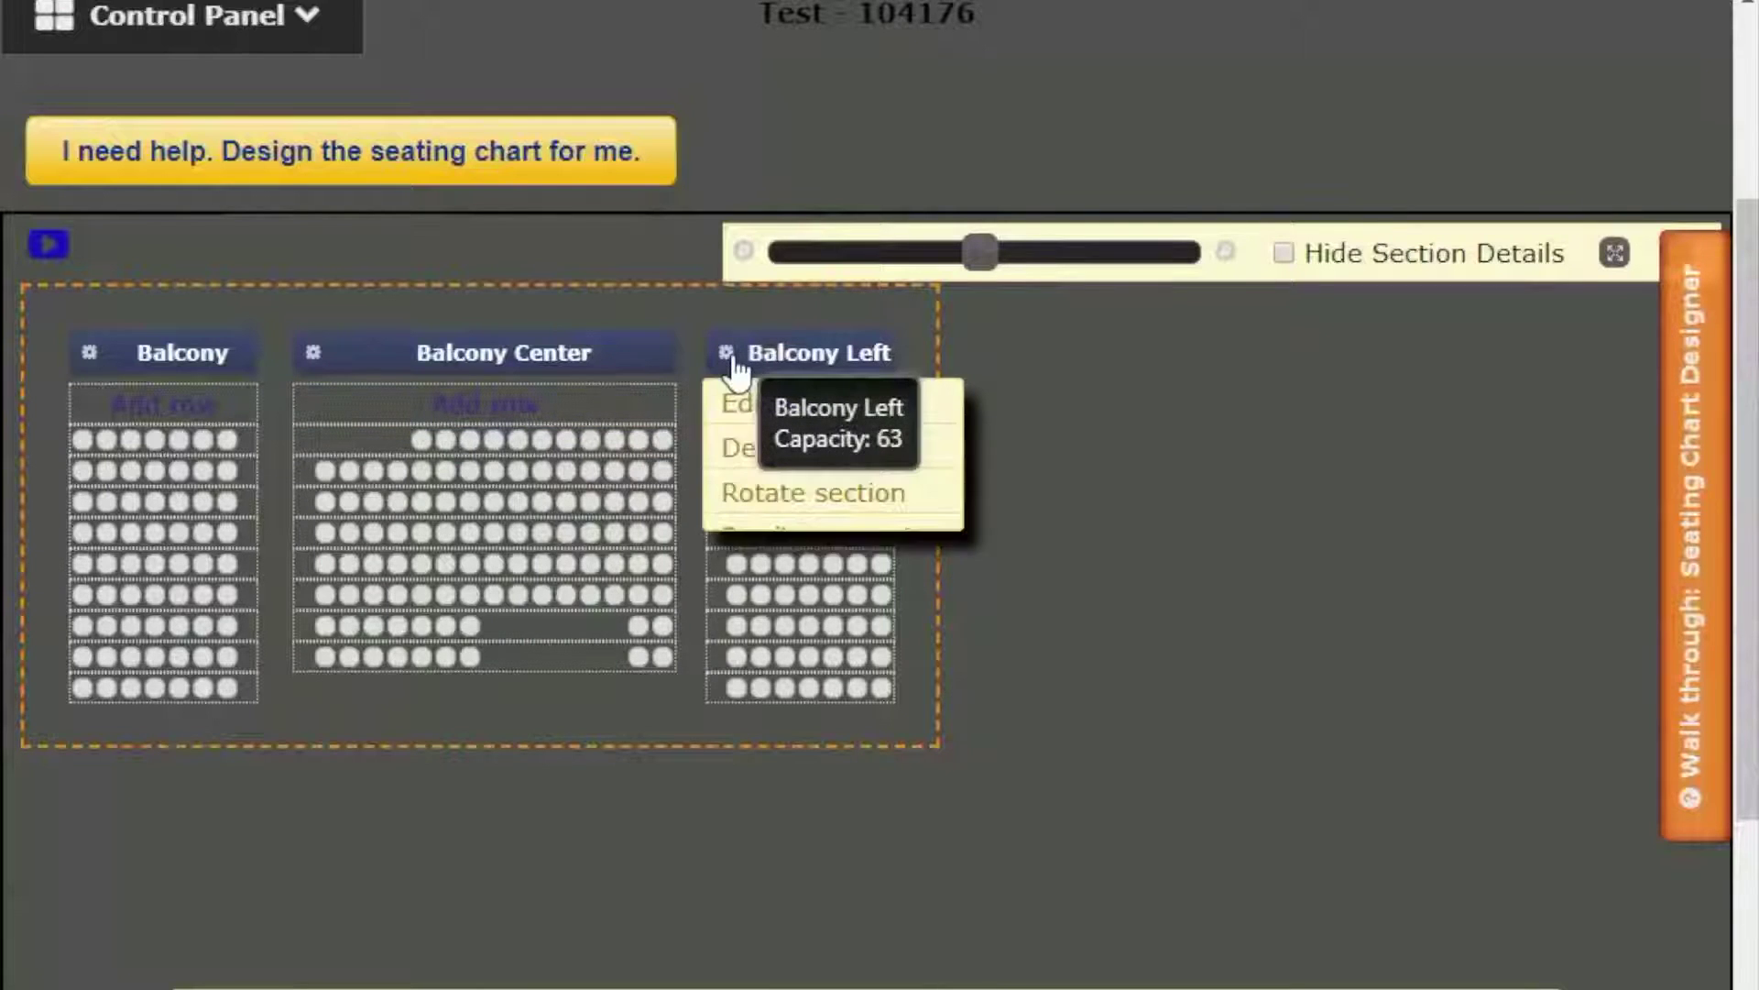
left_click(770, 538)
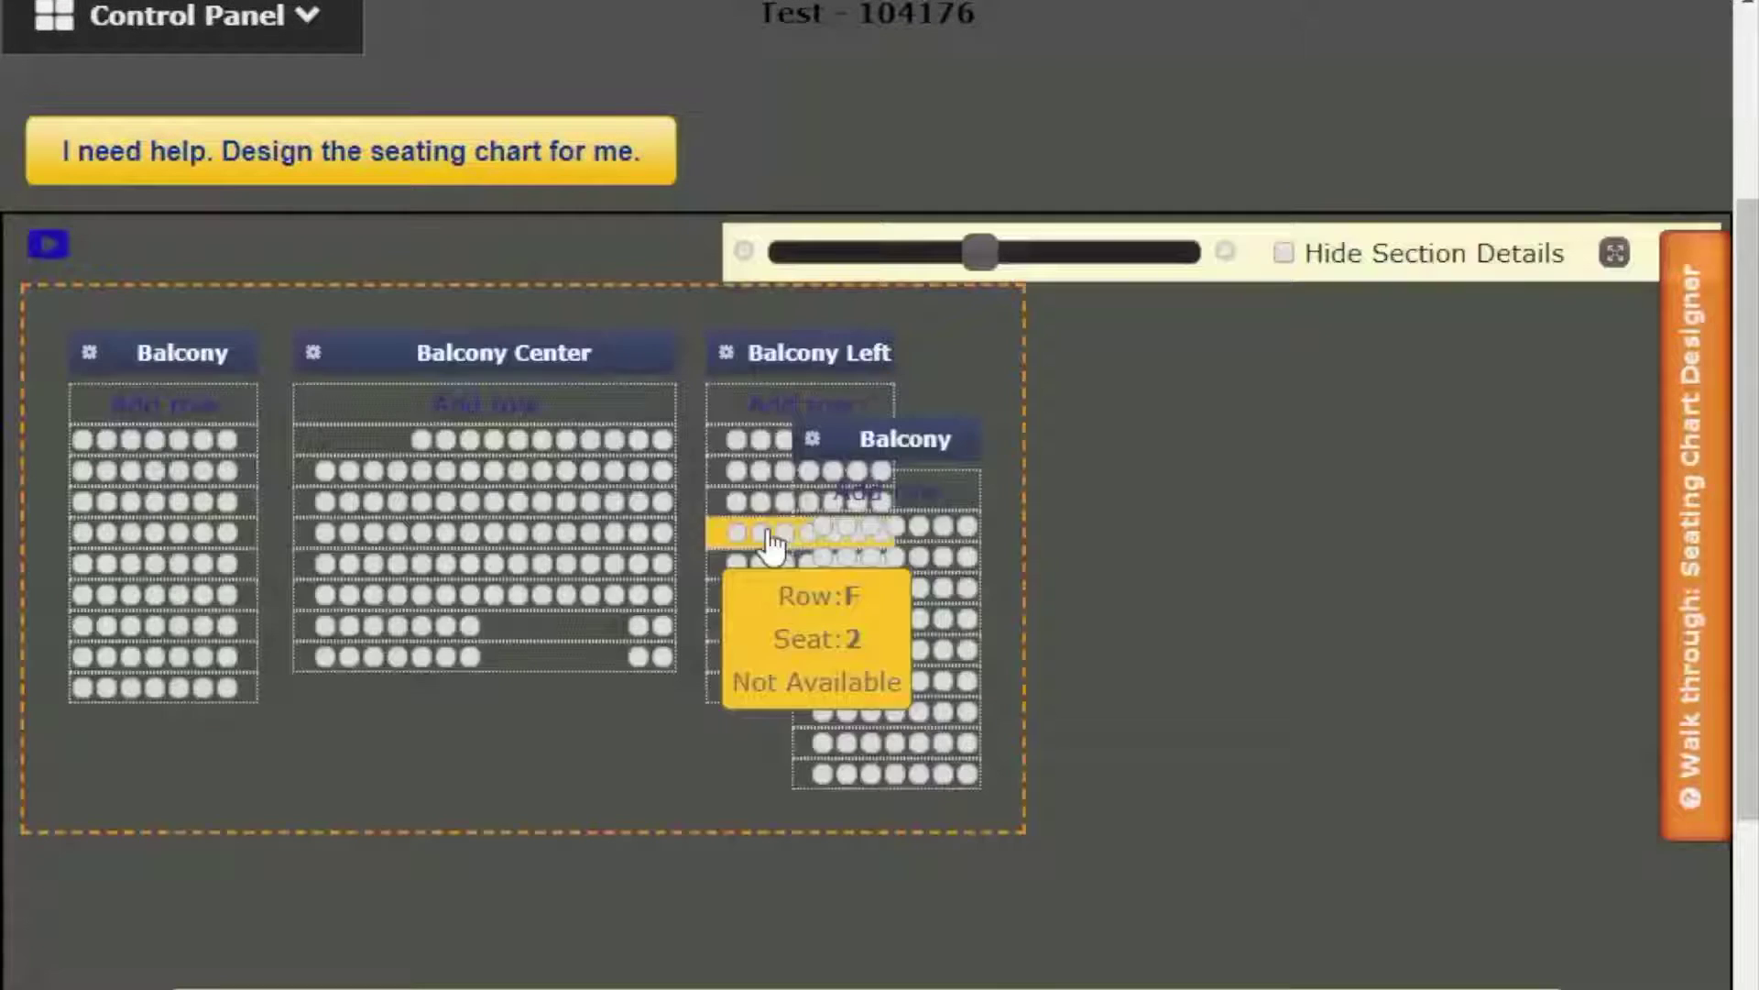
left_click_drag(939, 436, 212, 749)
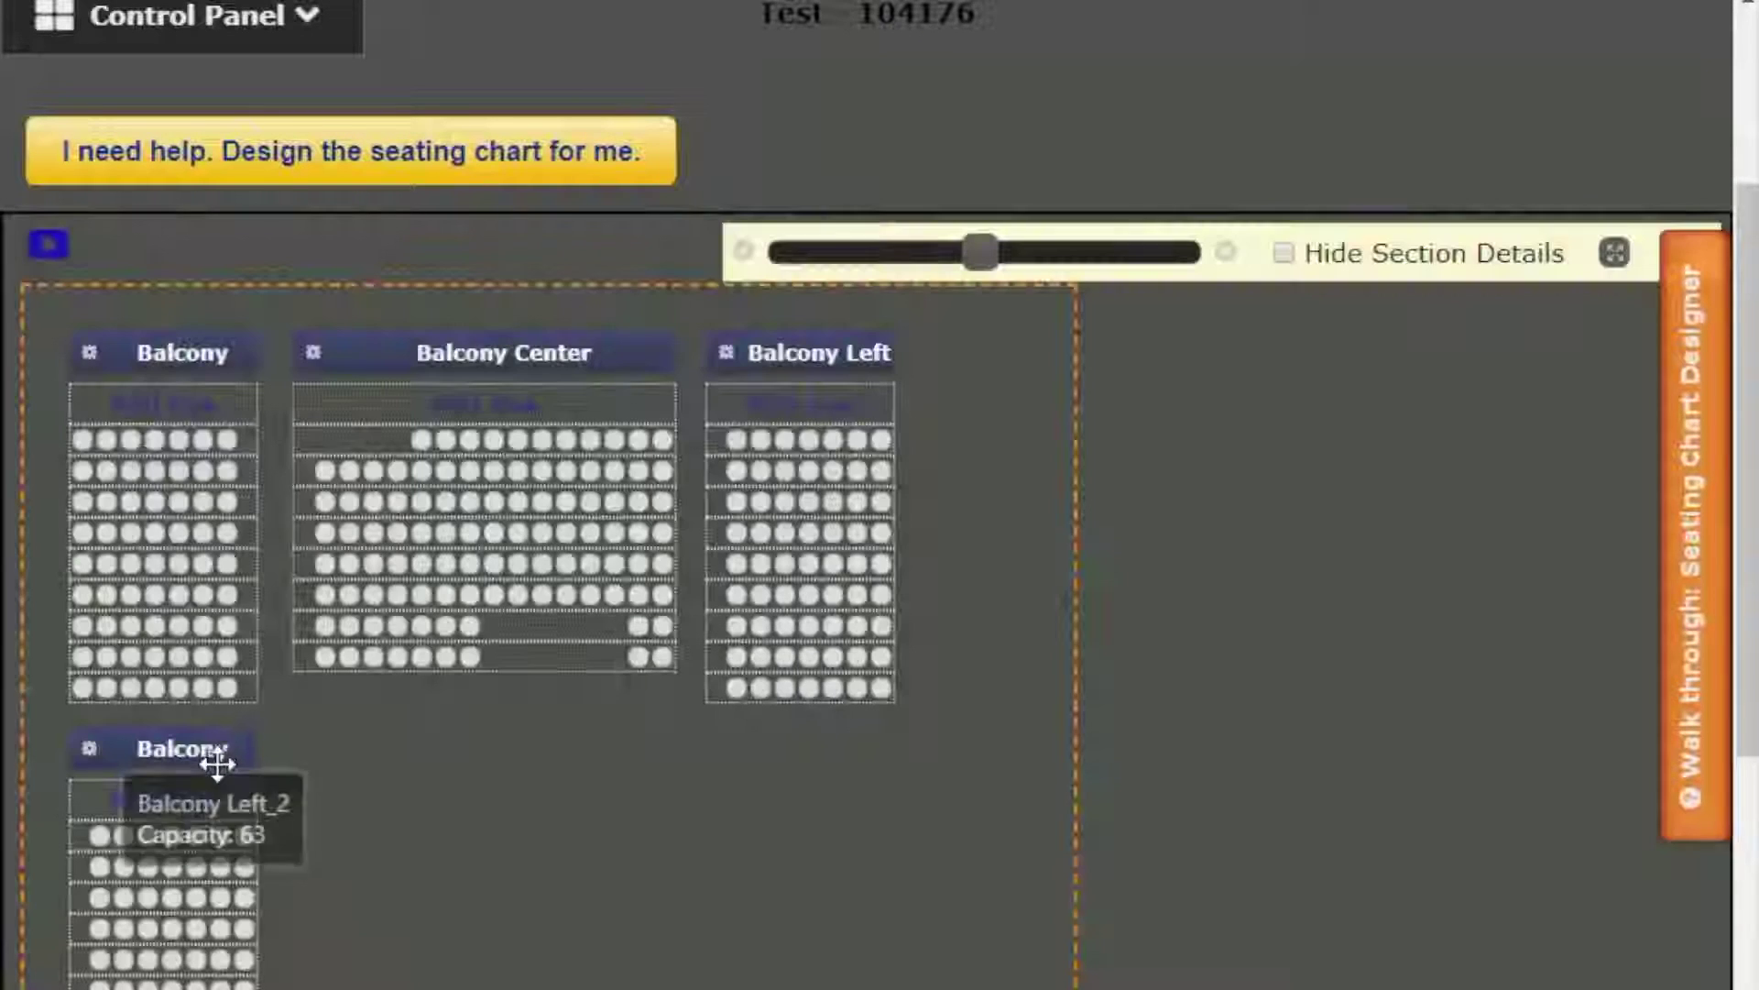
- Rename the copy to 'Orchestra Right' with sale priority 2, save, and view the reference photo
left_click(90, 751)
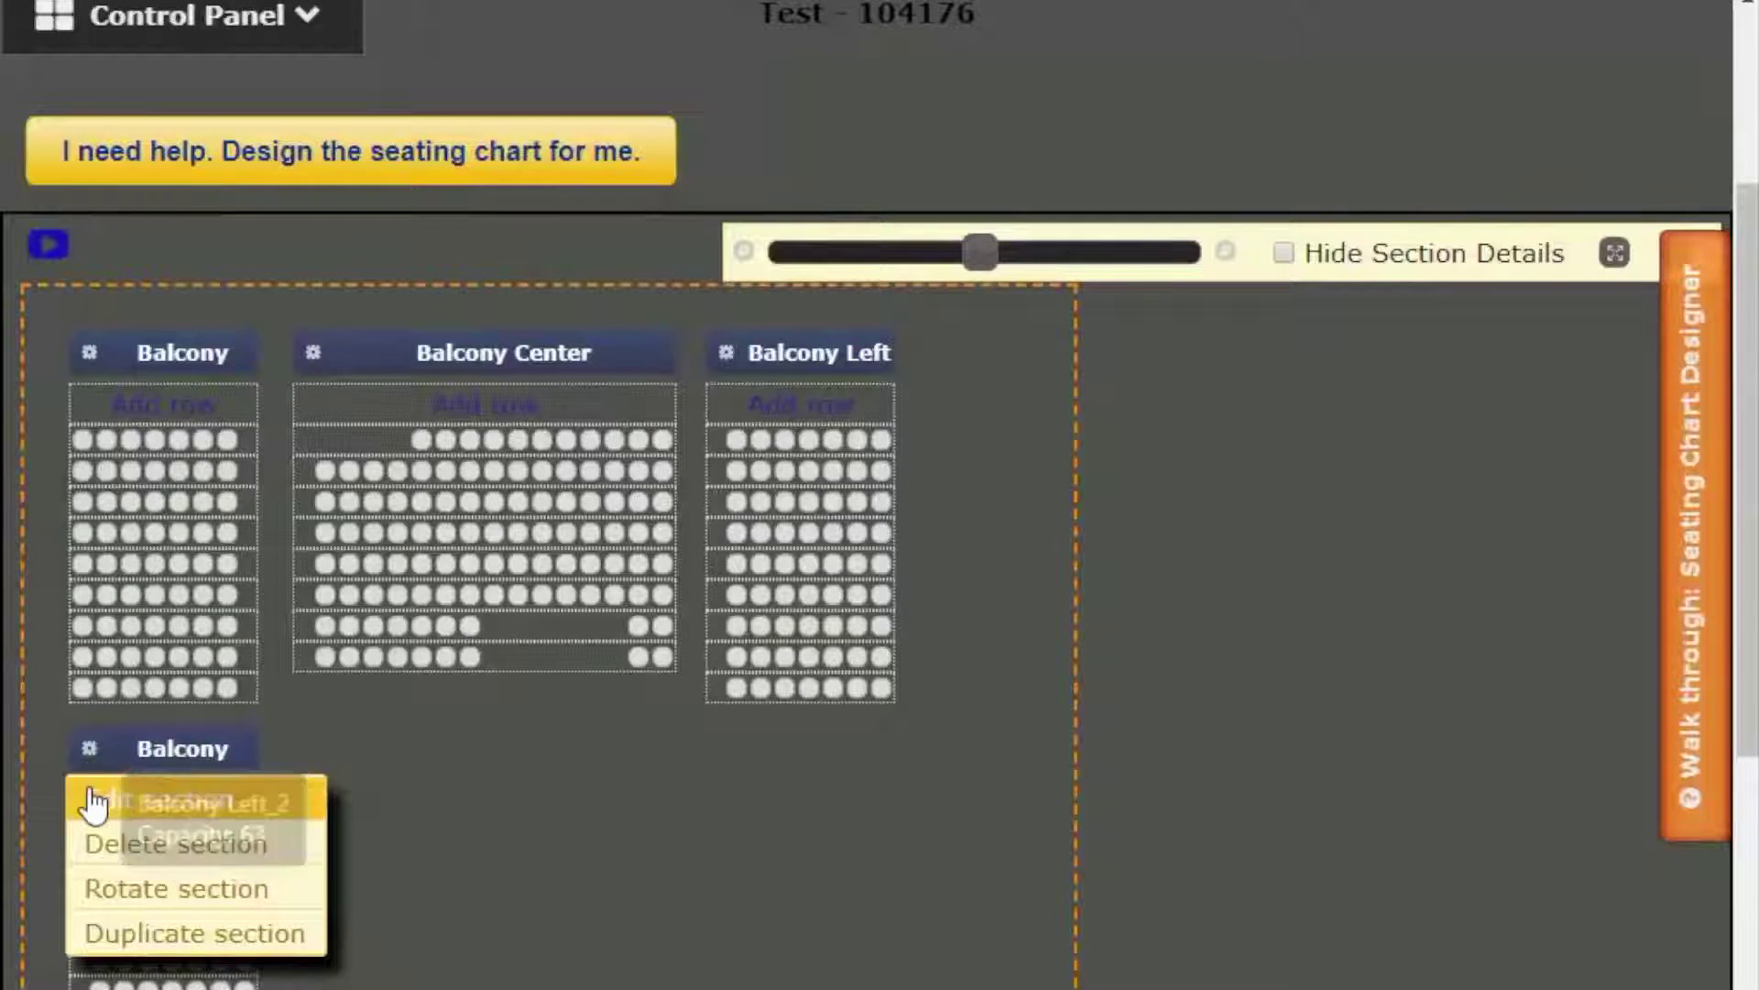
left_click(87, 793)
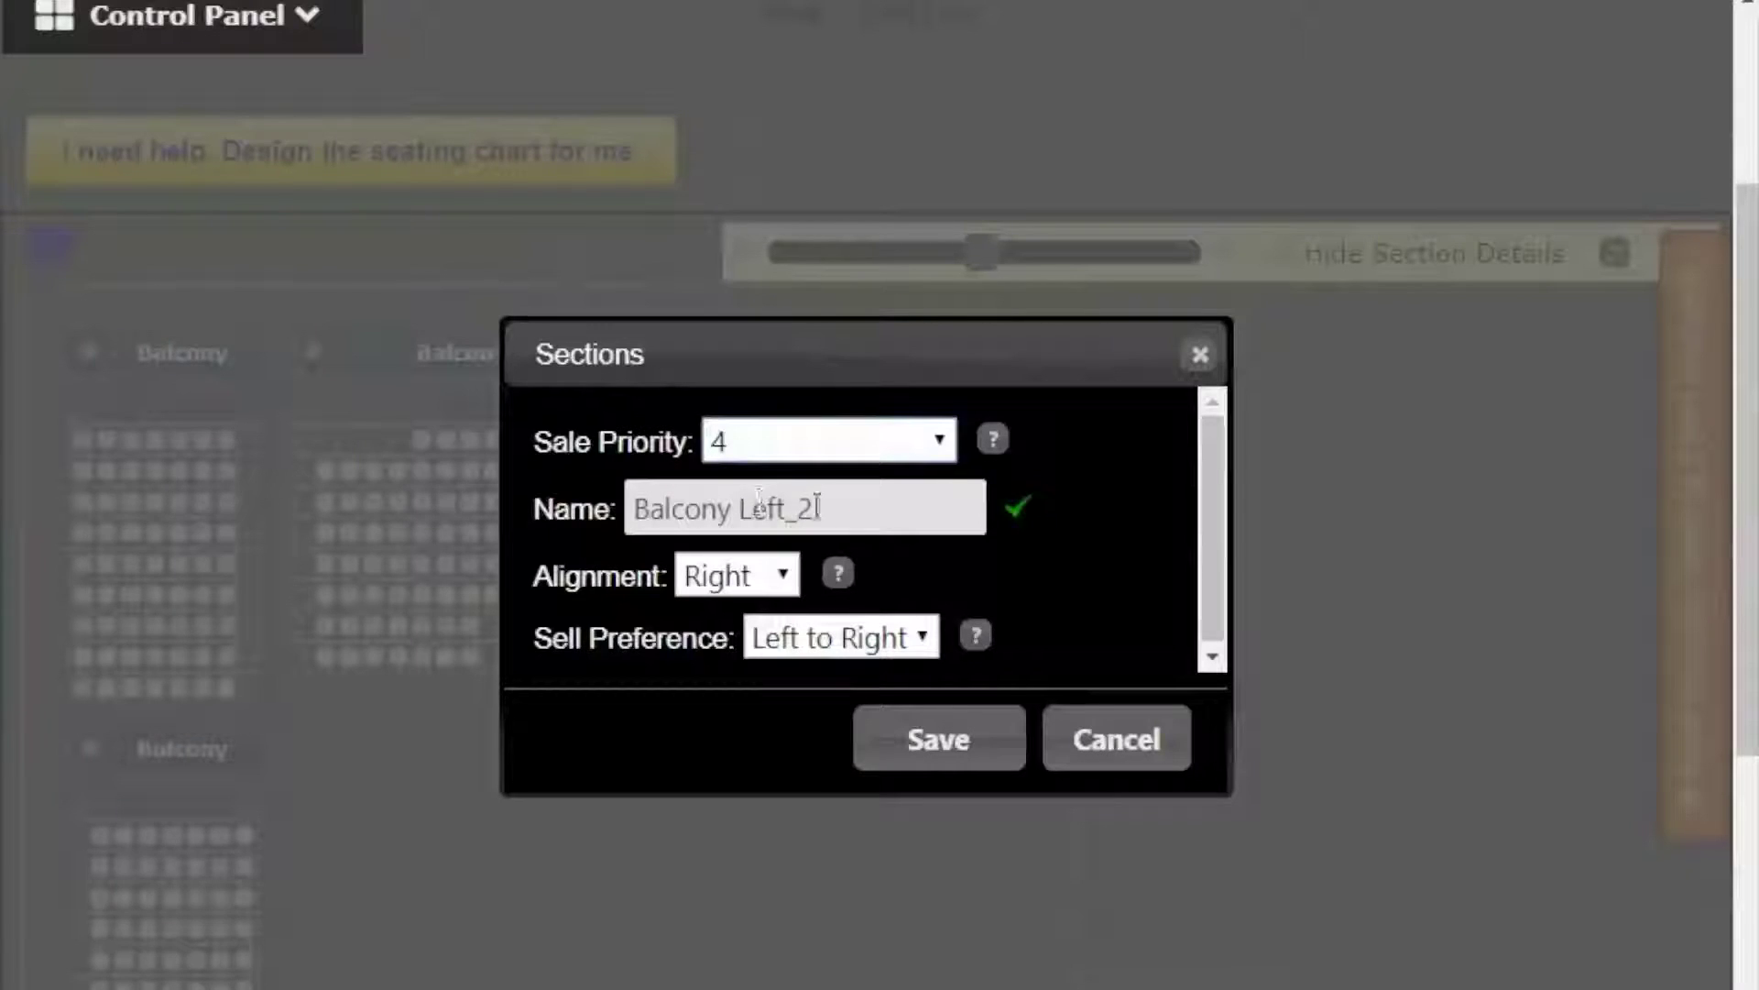
left_click_drag(817, 507, 448, 524)
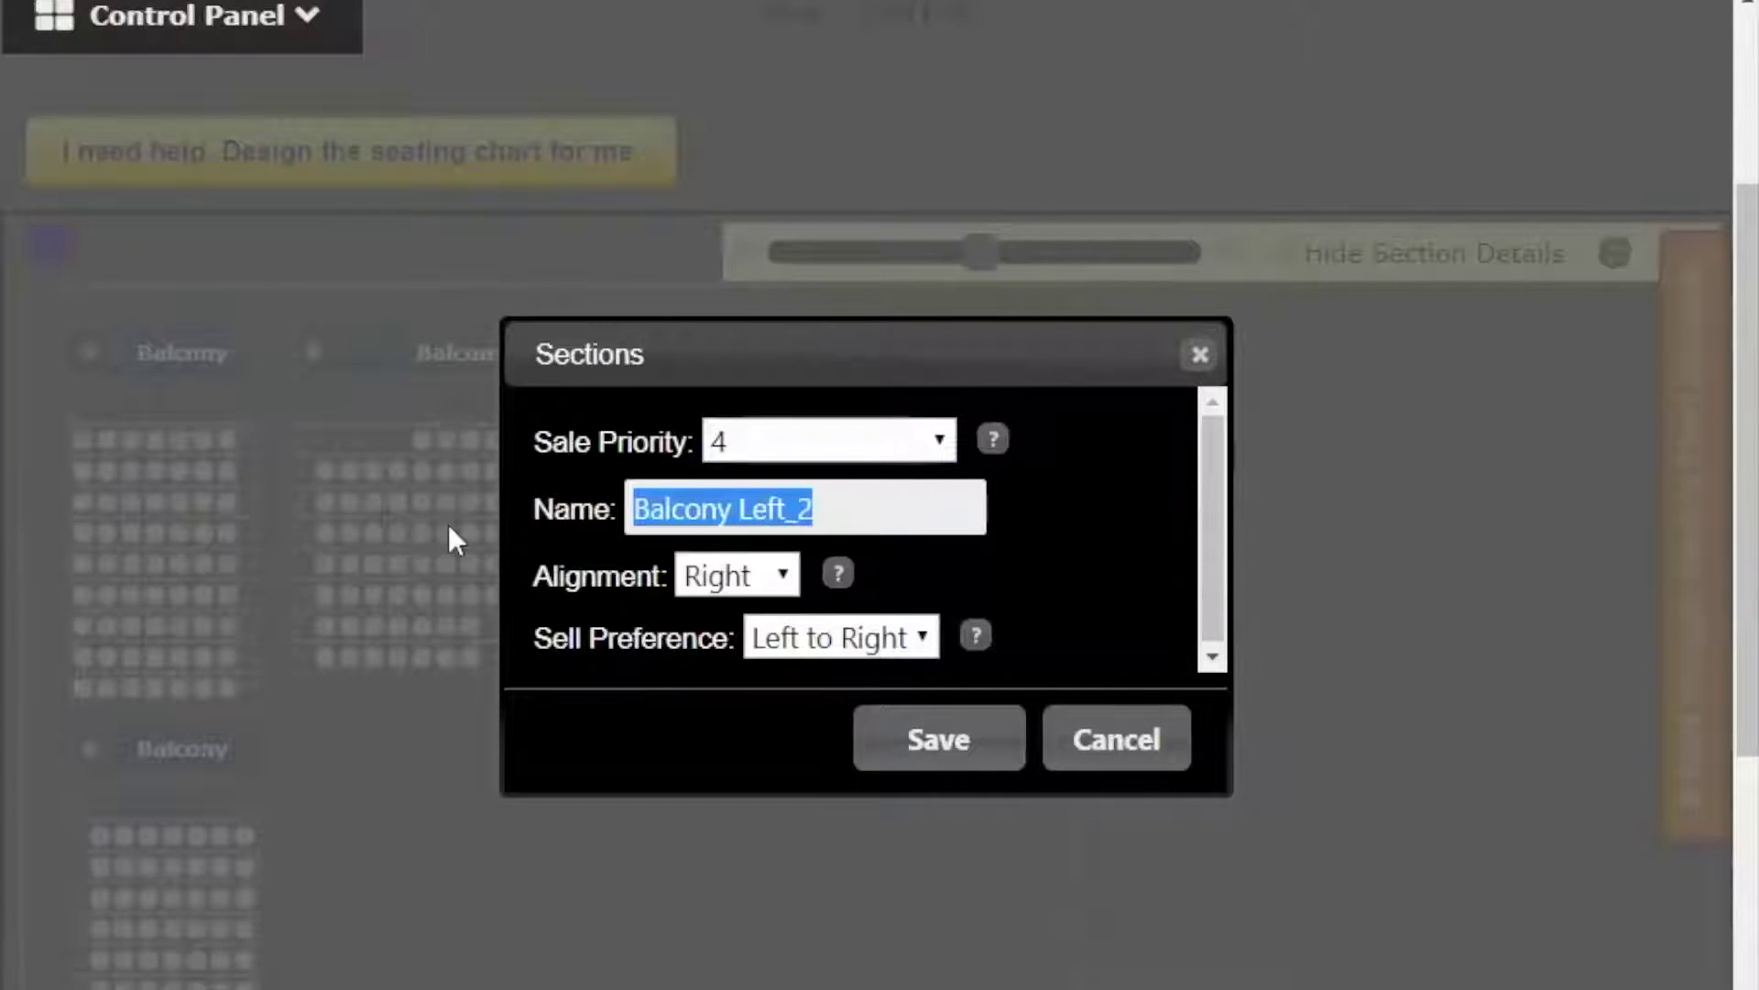
type("oRCHE")
key("BackSpace")
key("BackSpace")
key("BackSpace")
key("BackSpace")
key("BackSpace")
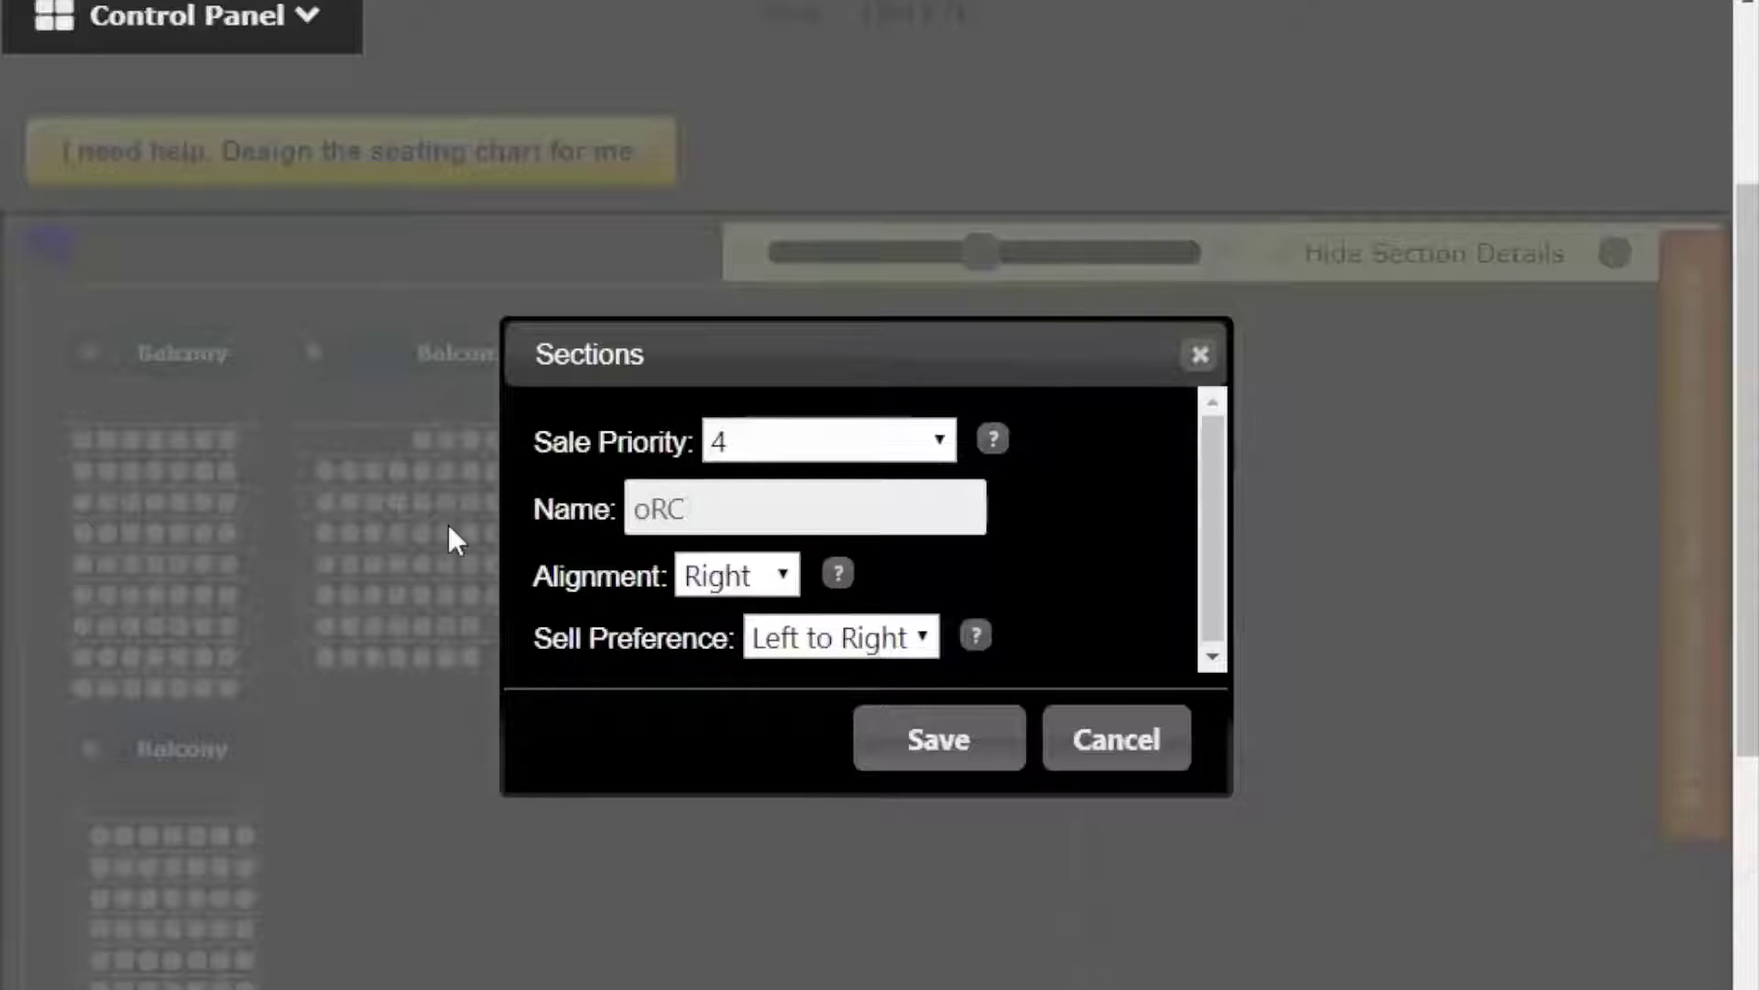
type("Or")
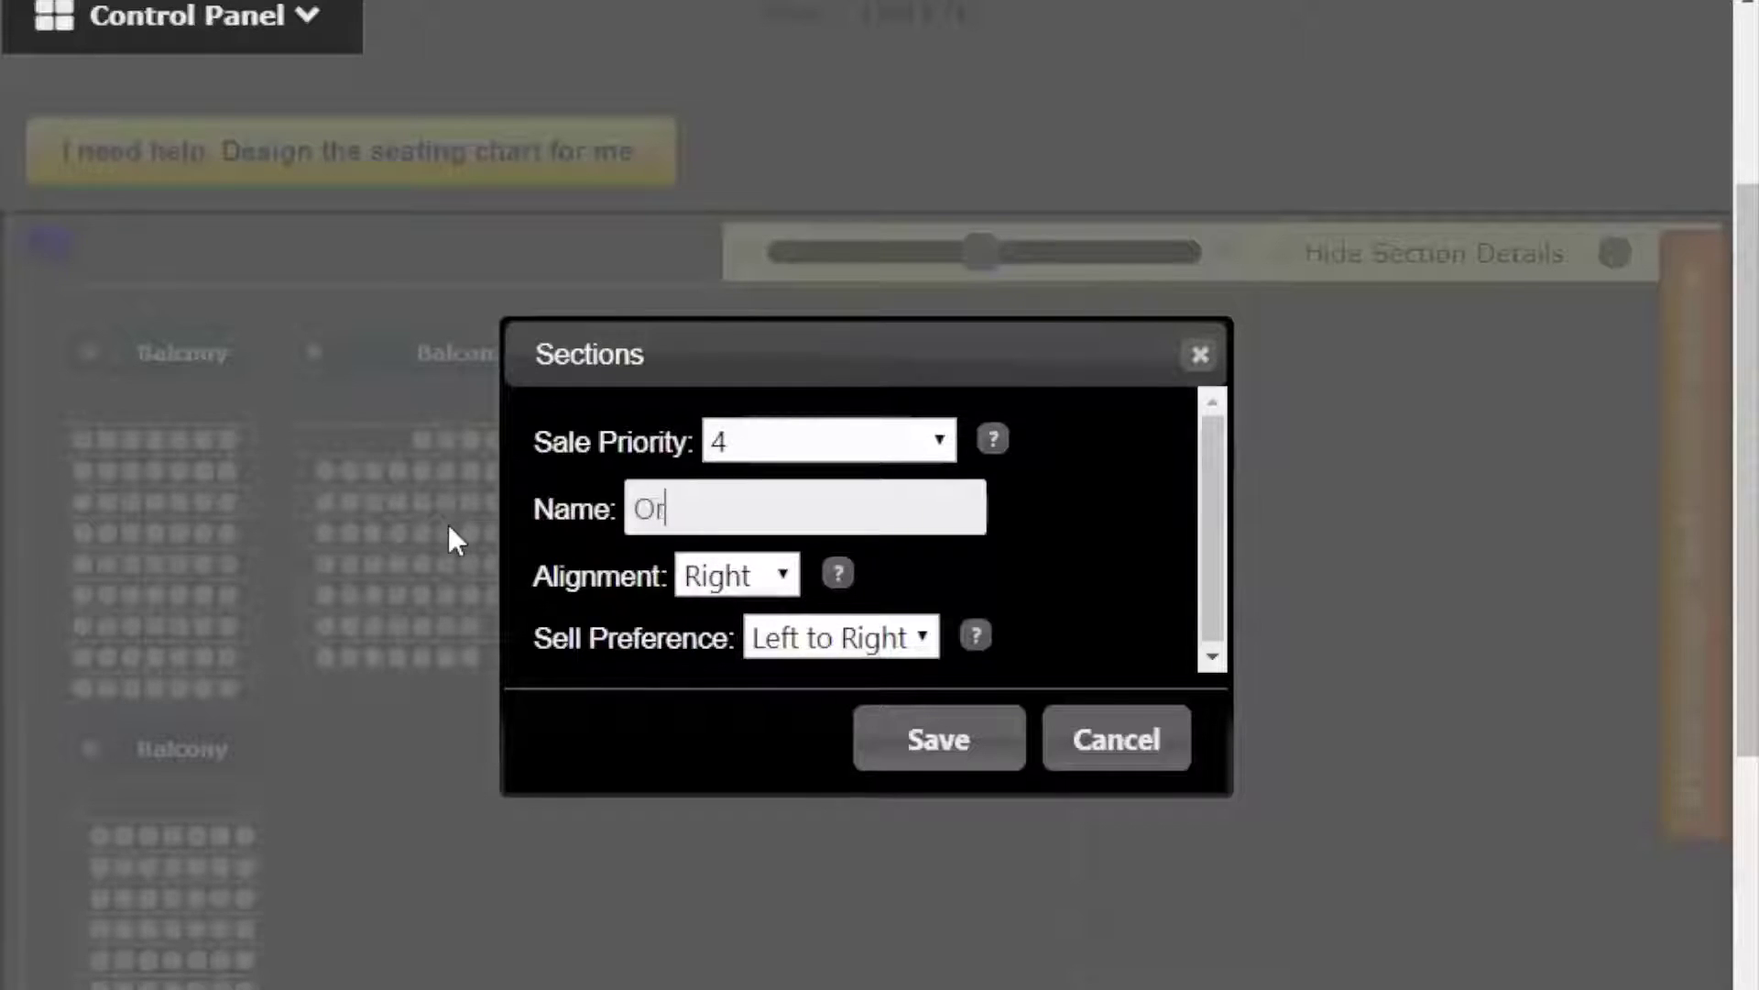
type("chestra Right")
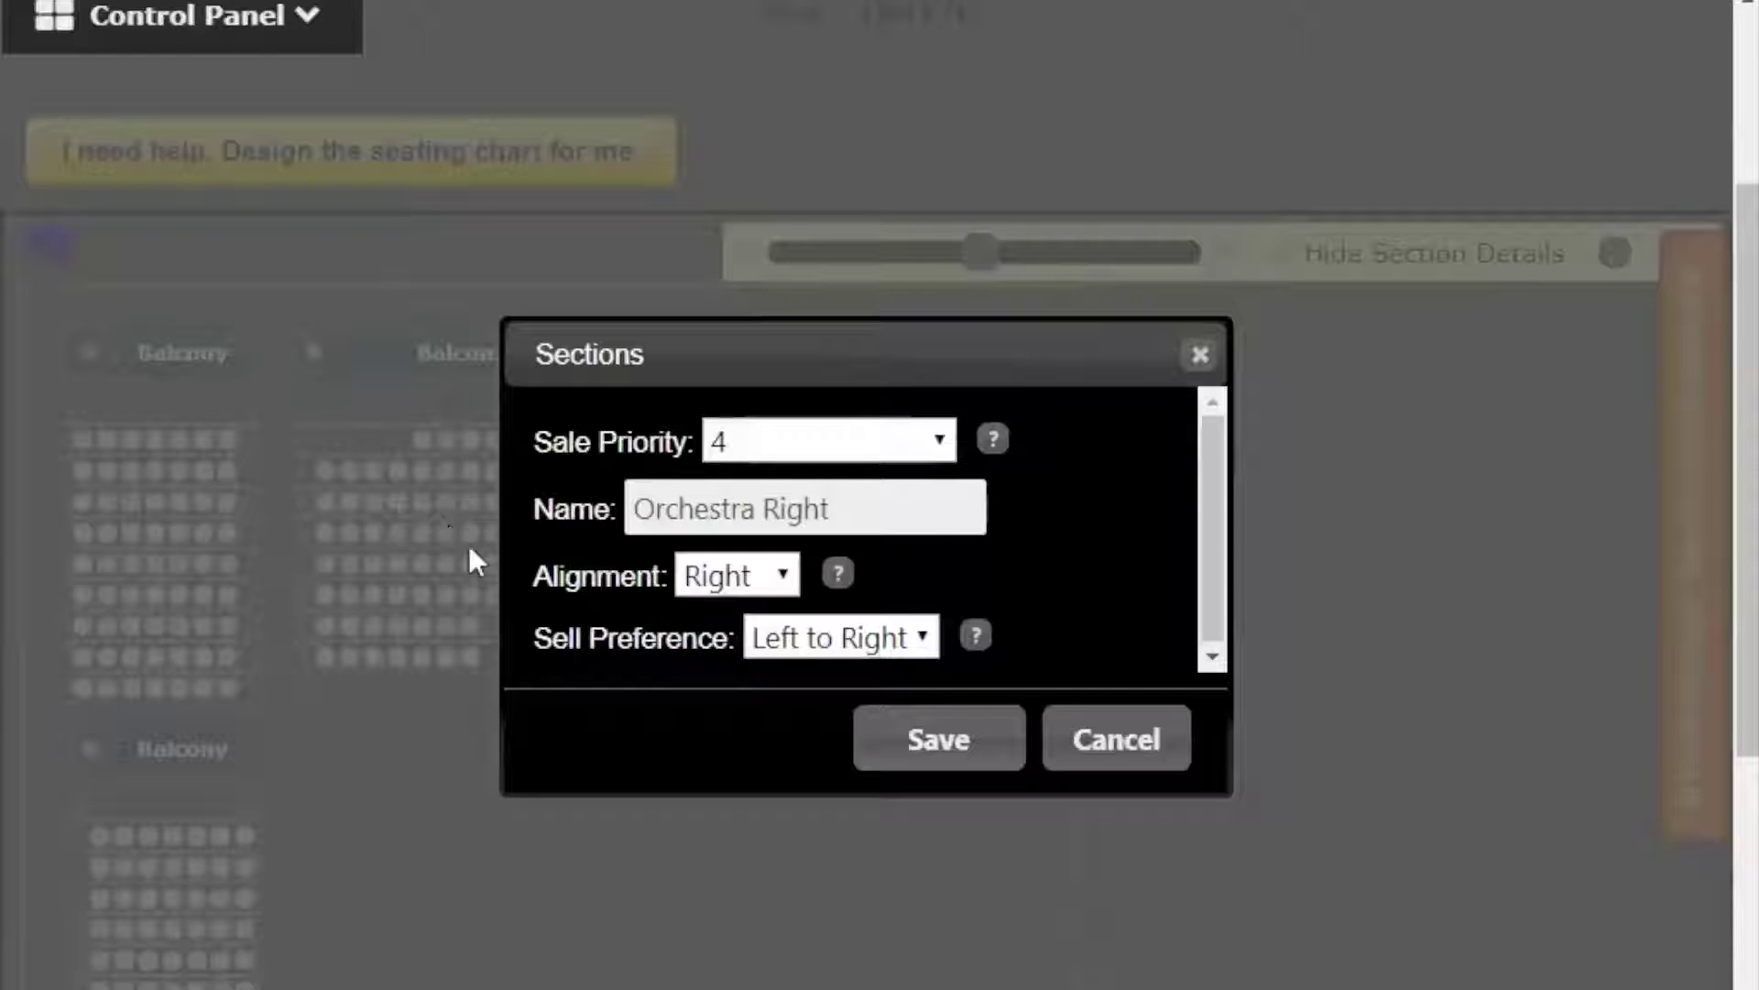
left_click(901, 447)
left_click(866, 548)
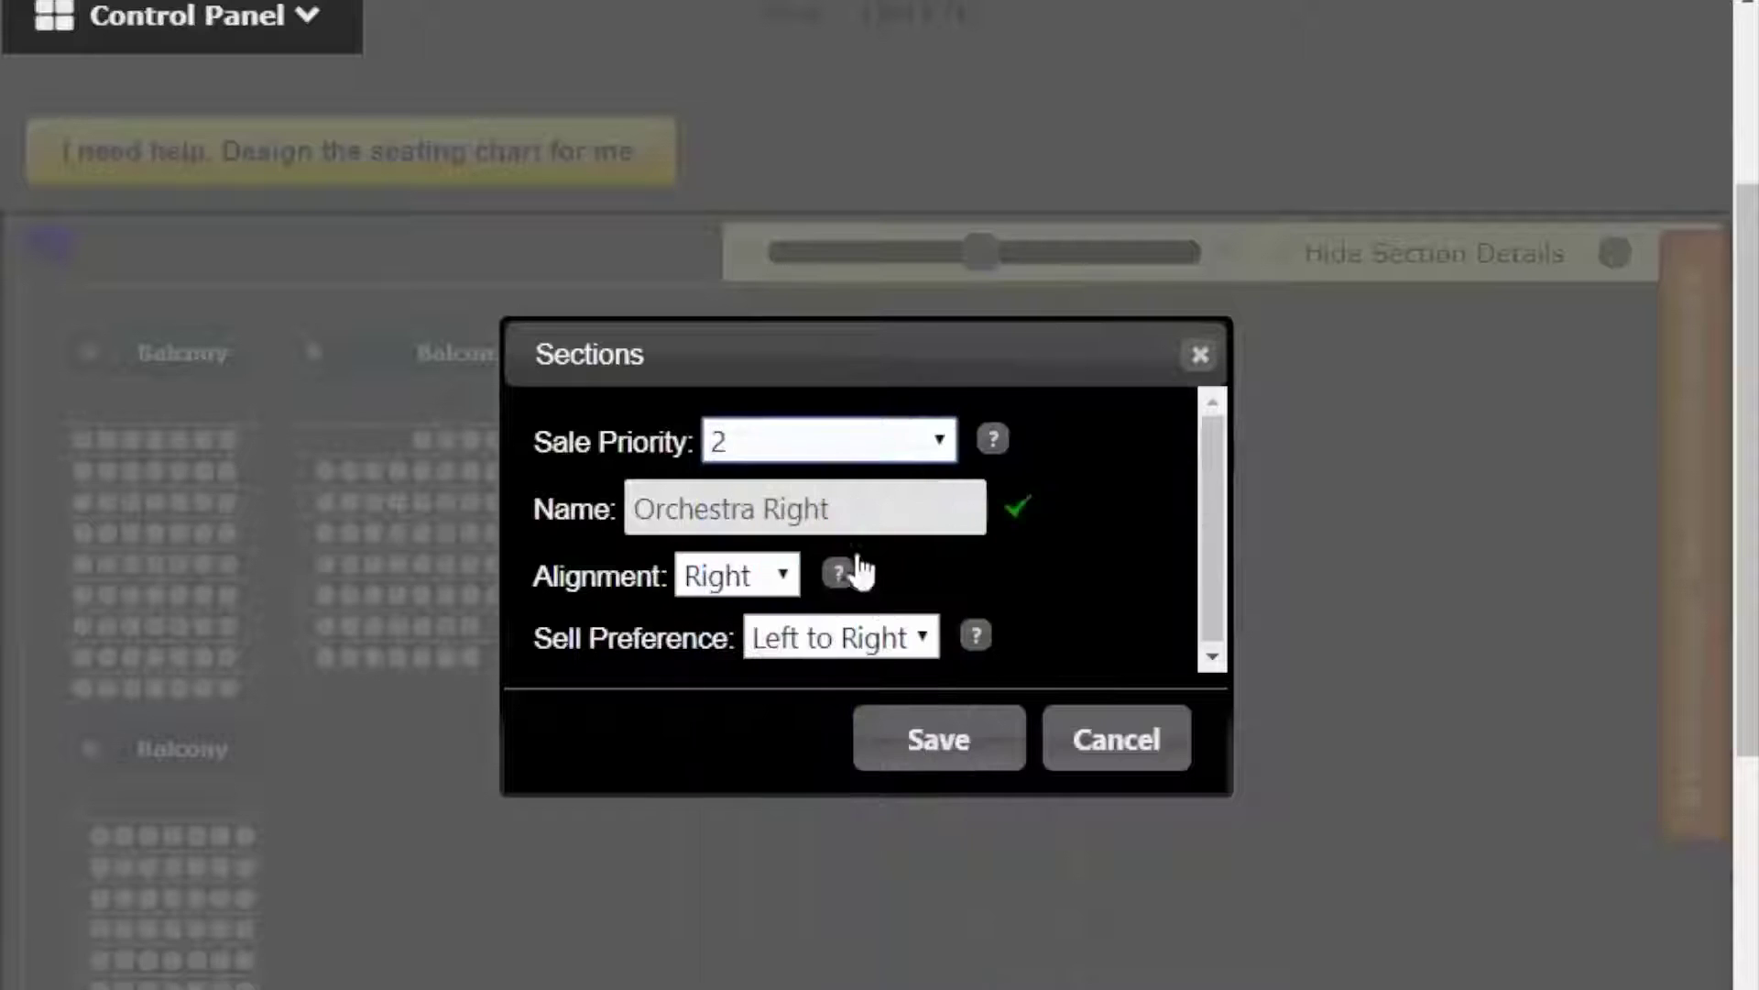
left_click(945, 756)
key("alt+Tab")
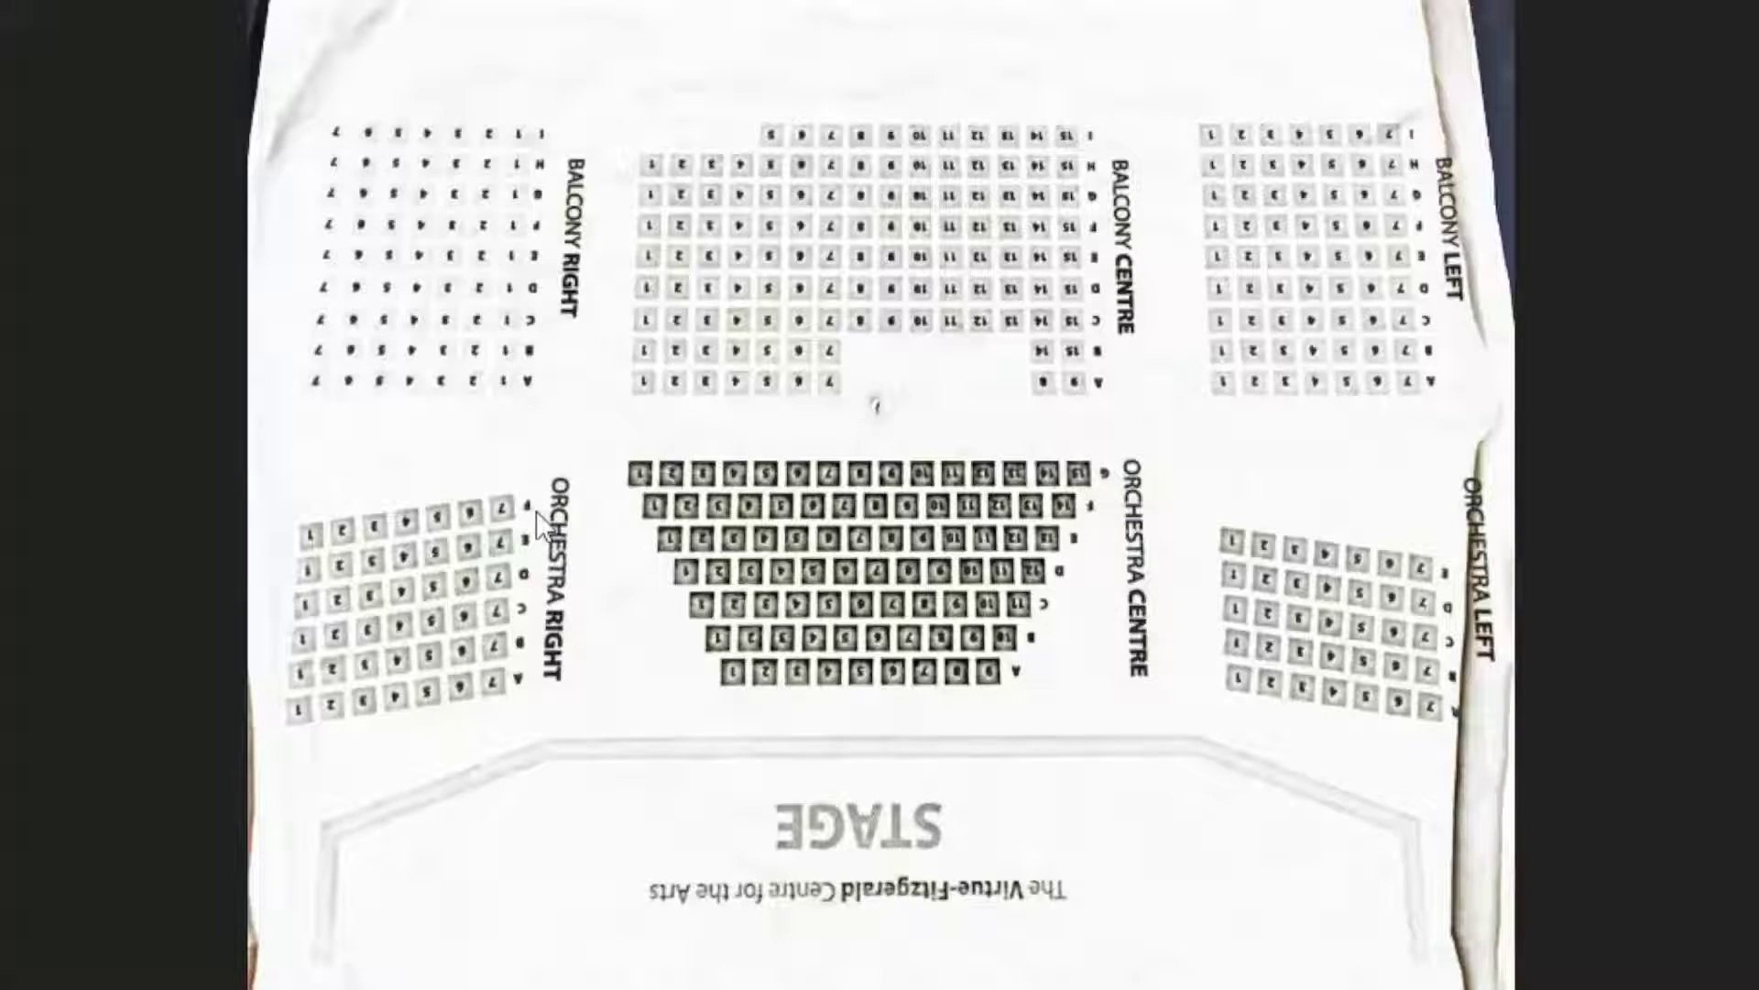
- Inspect seat 7 and row G of Orchestra Right in their editors without making changes
key("alt+Tab")
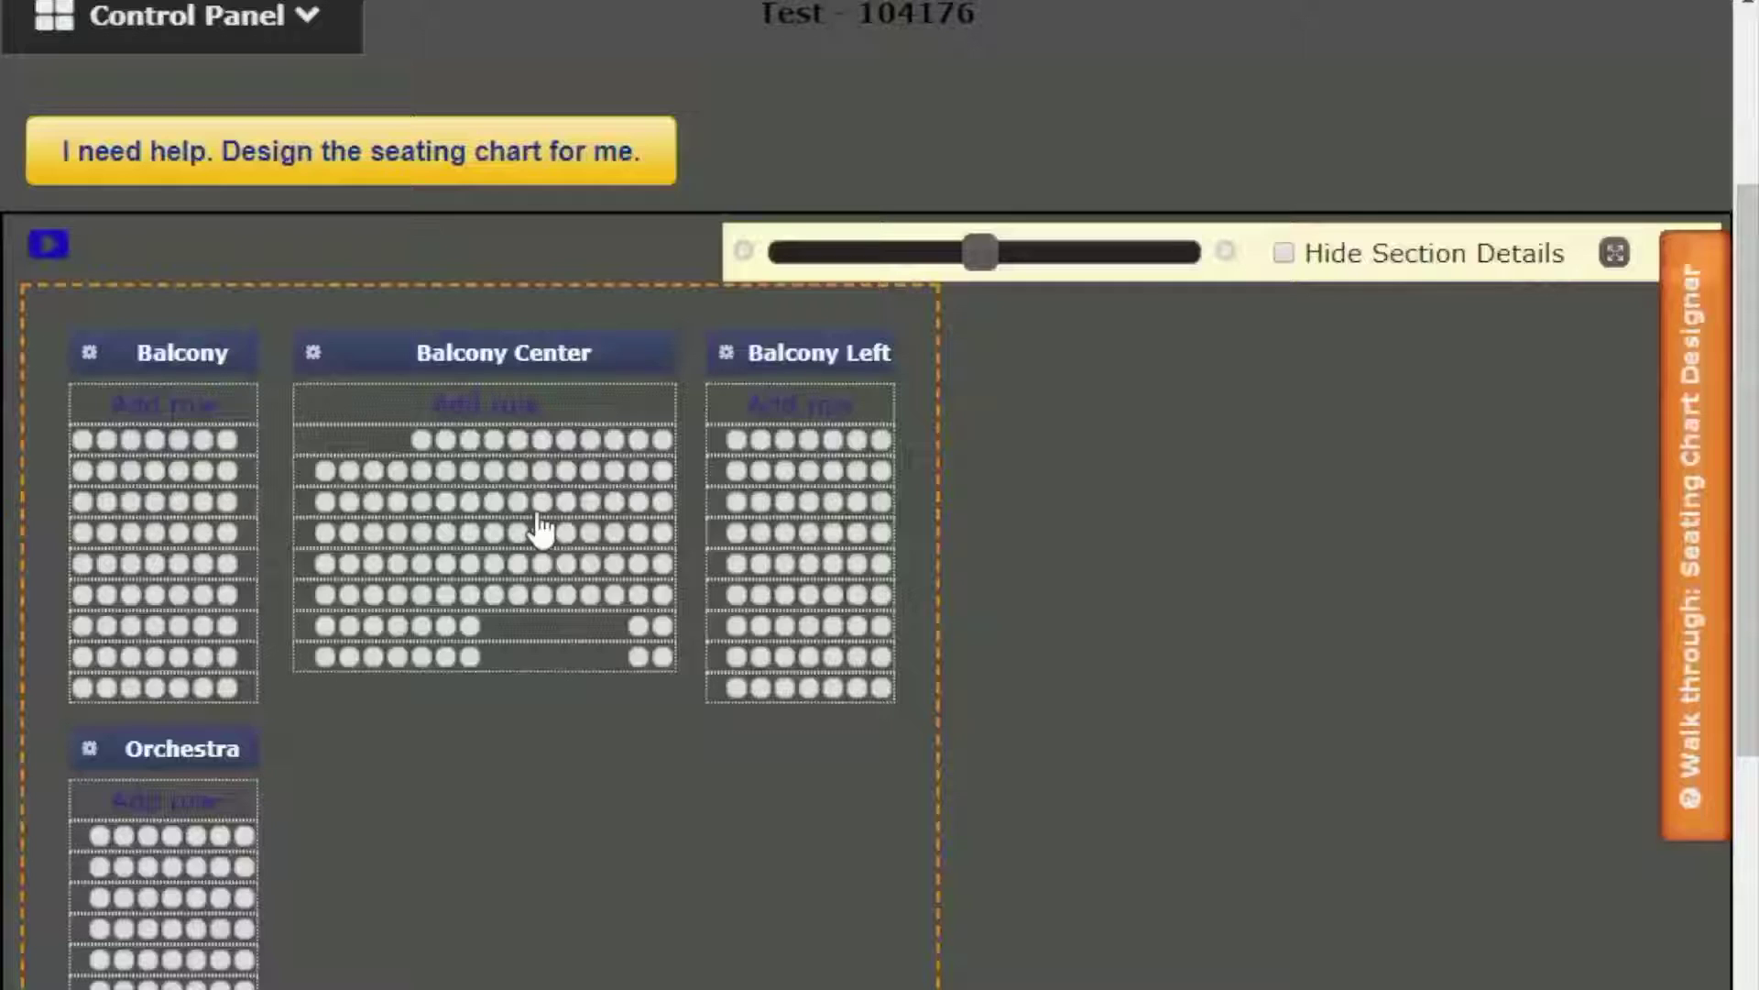
left_click(242, 908)
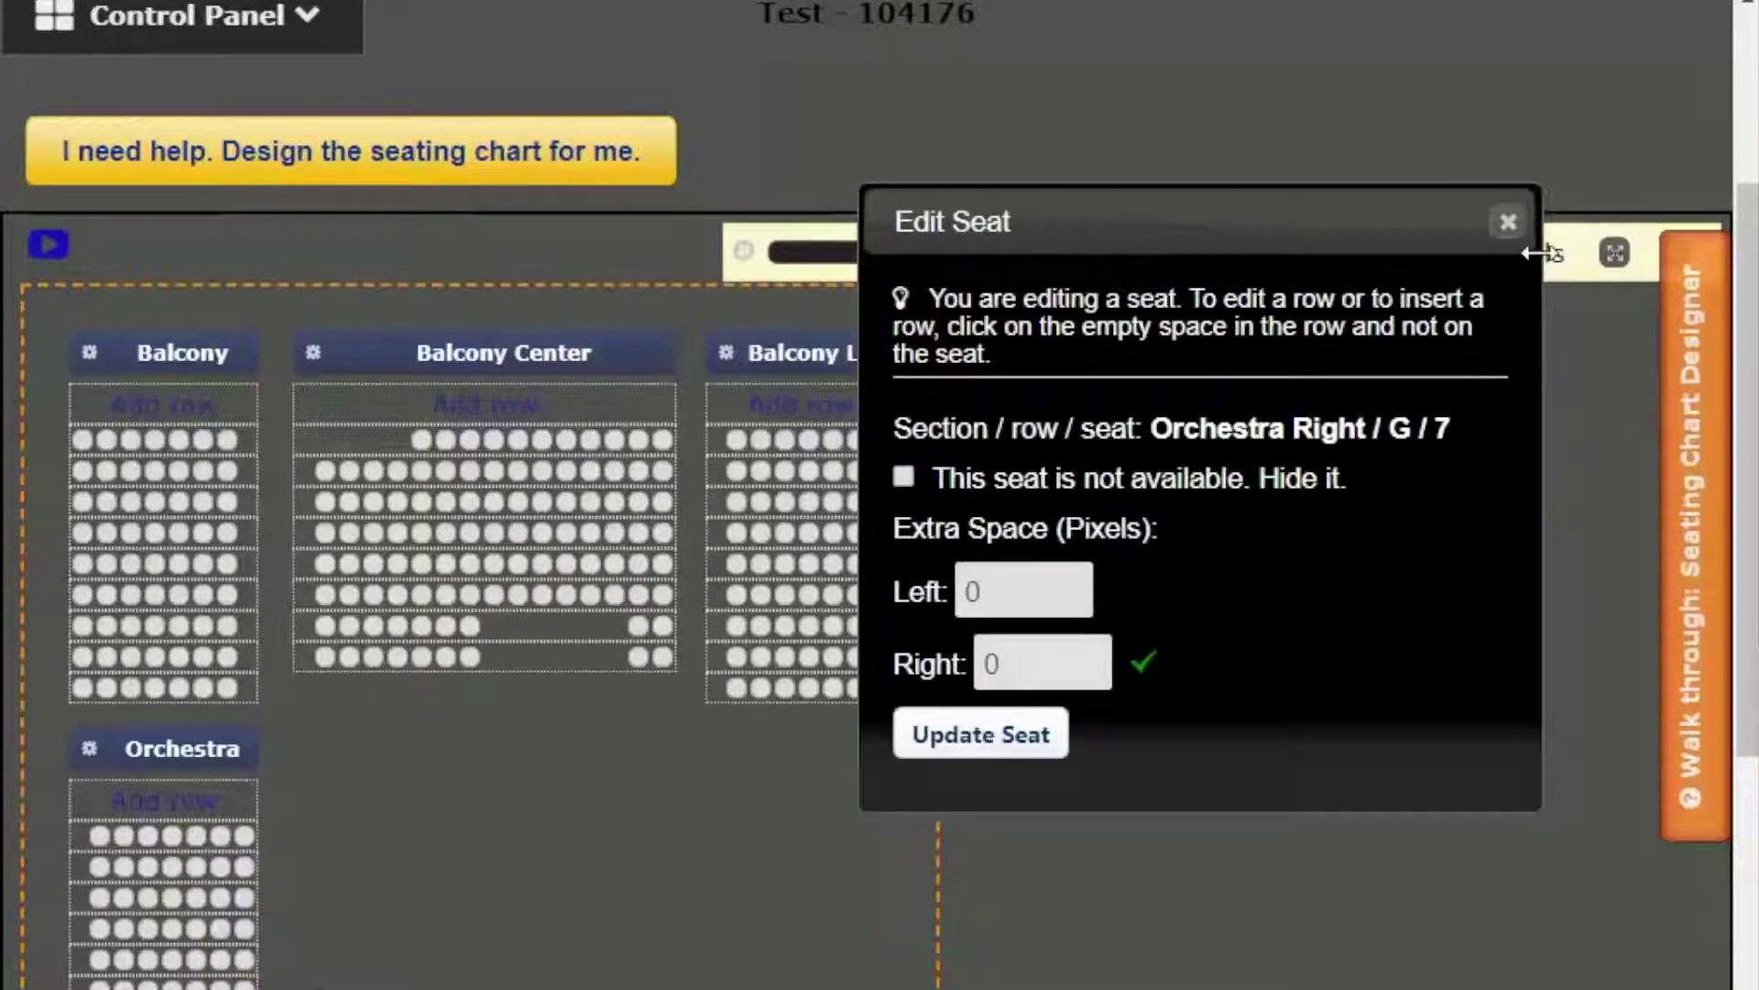
left_click(1508, 222)
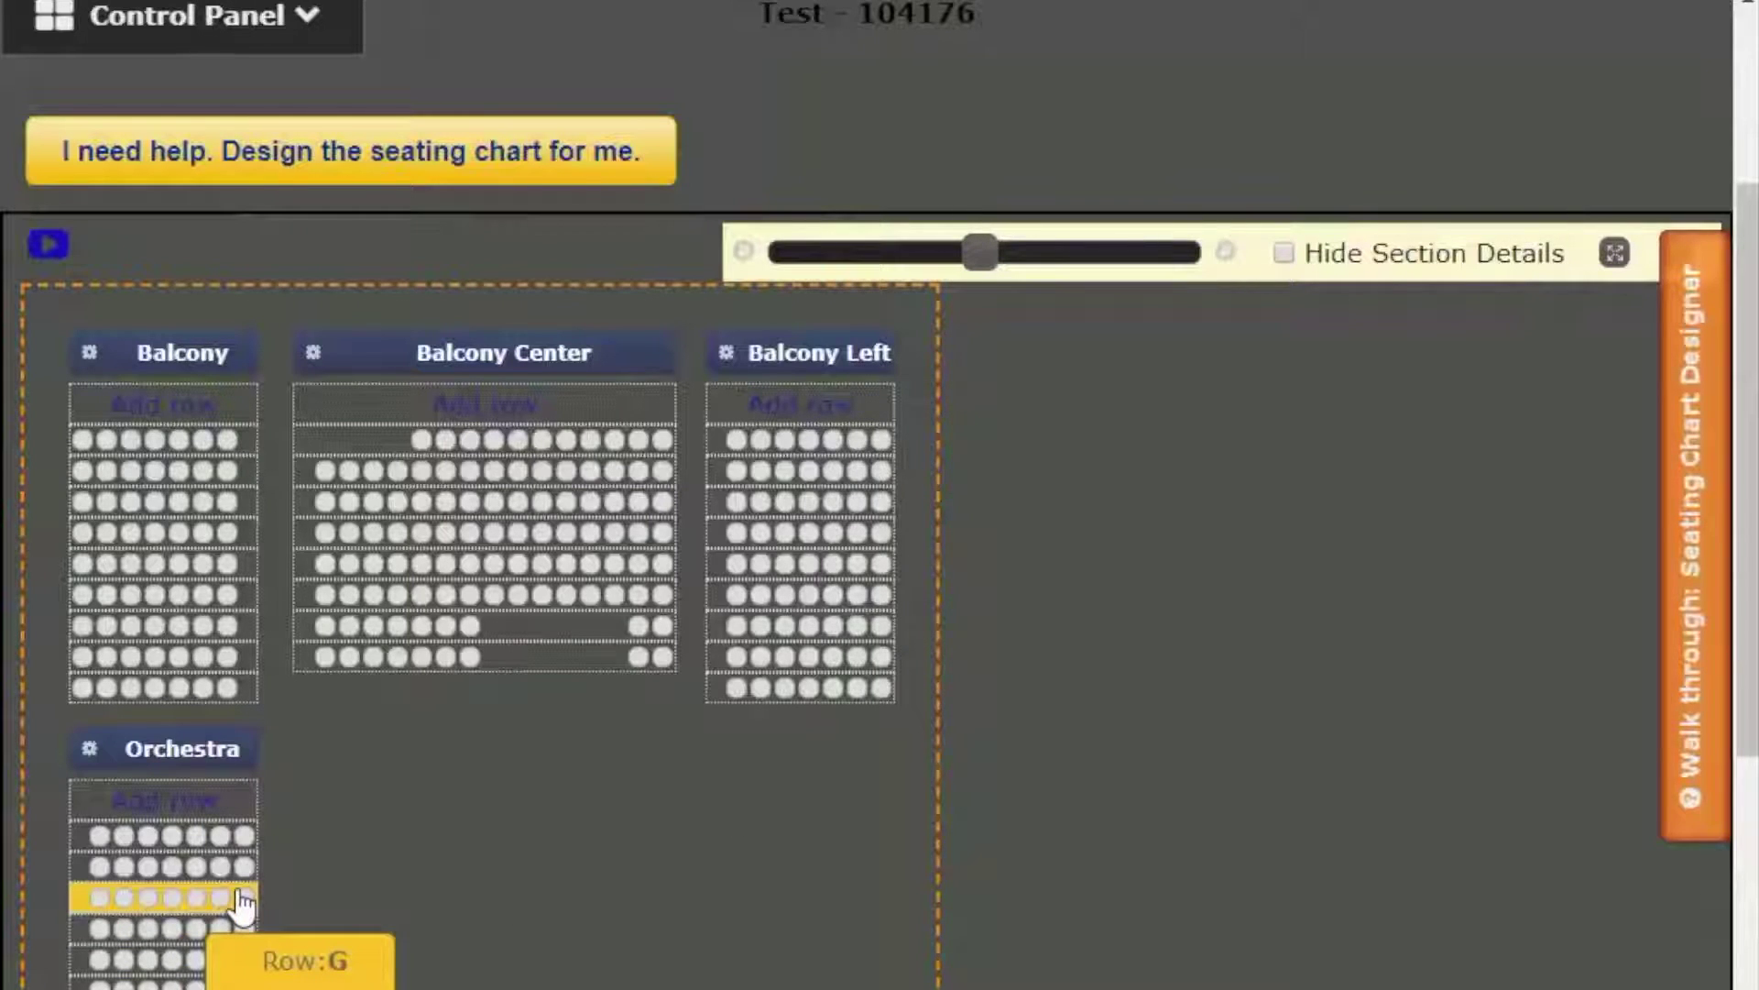
left_click(81, 903)
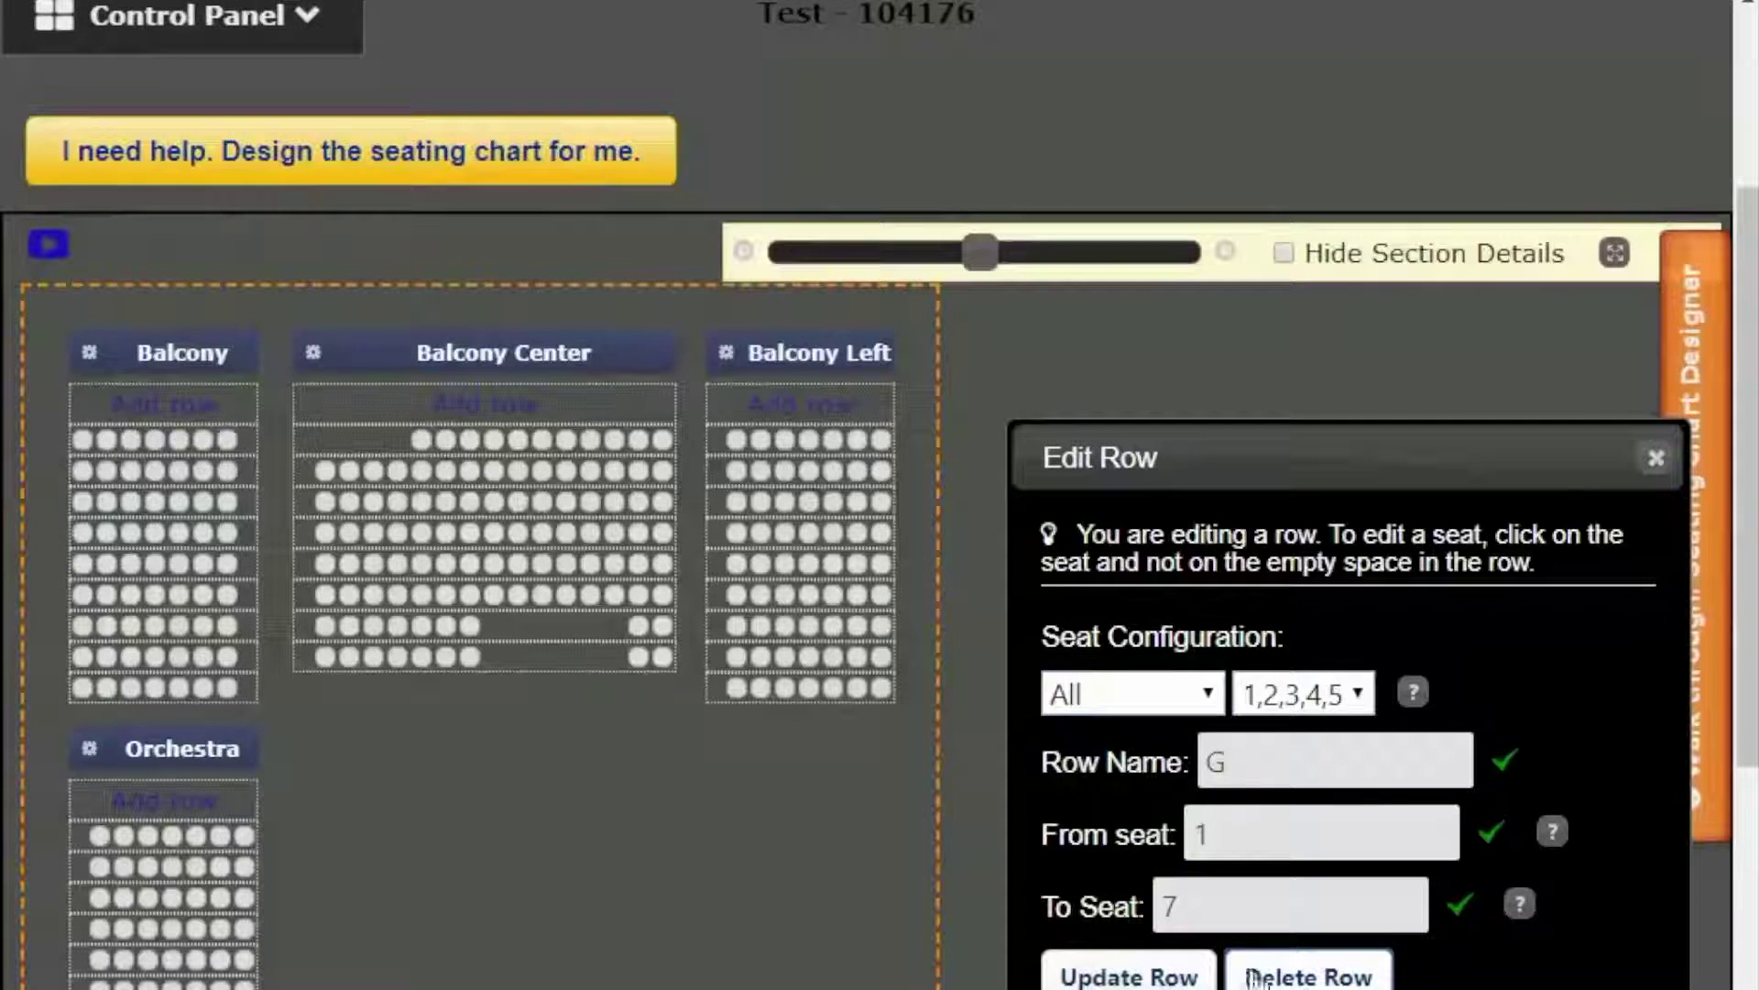
left_click(1655, 457)
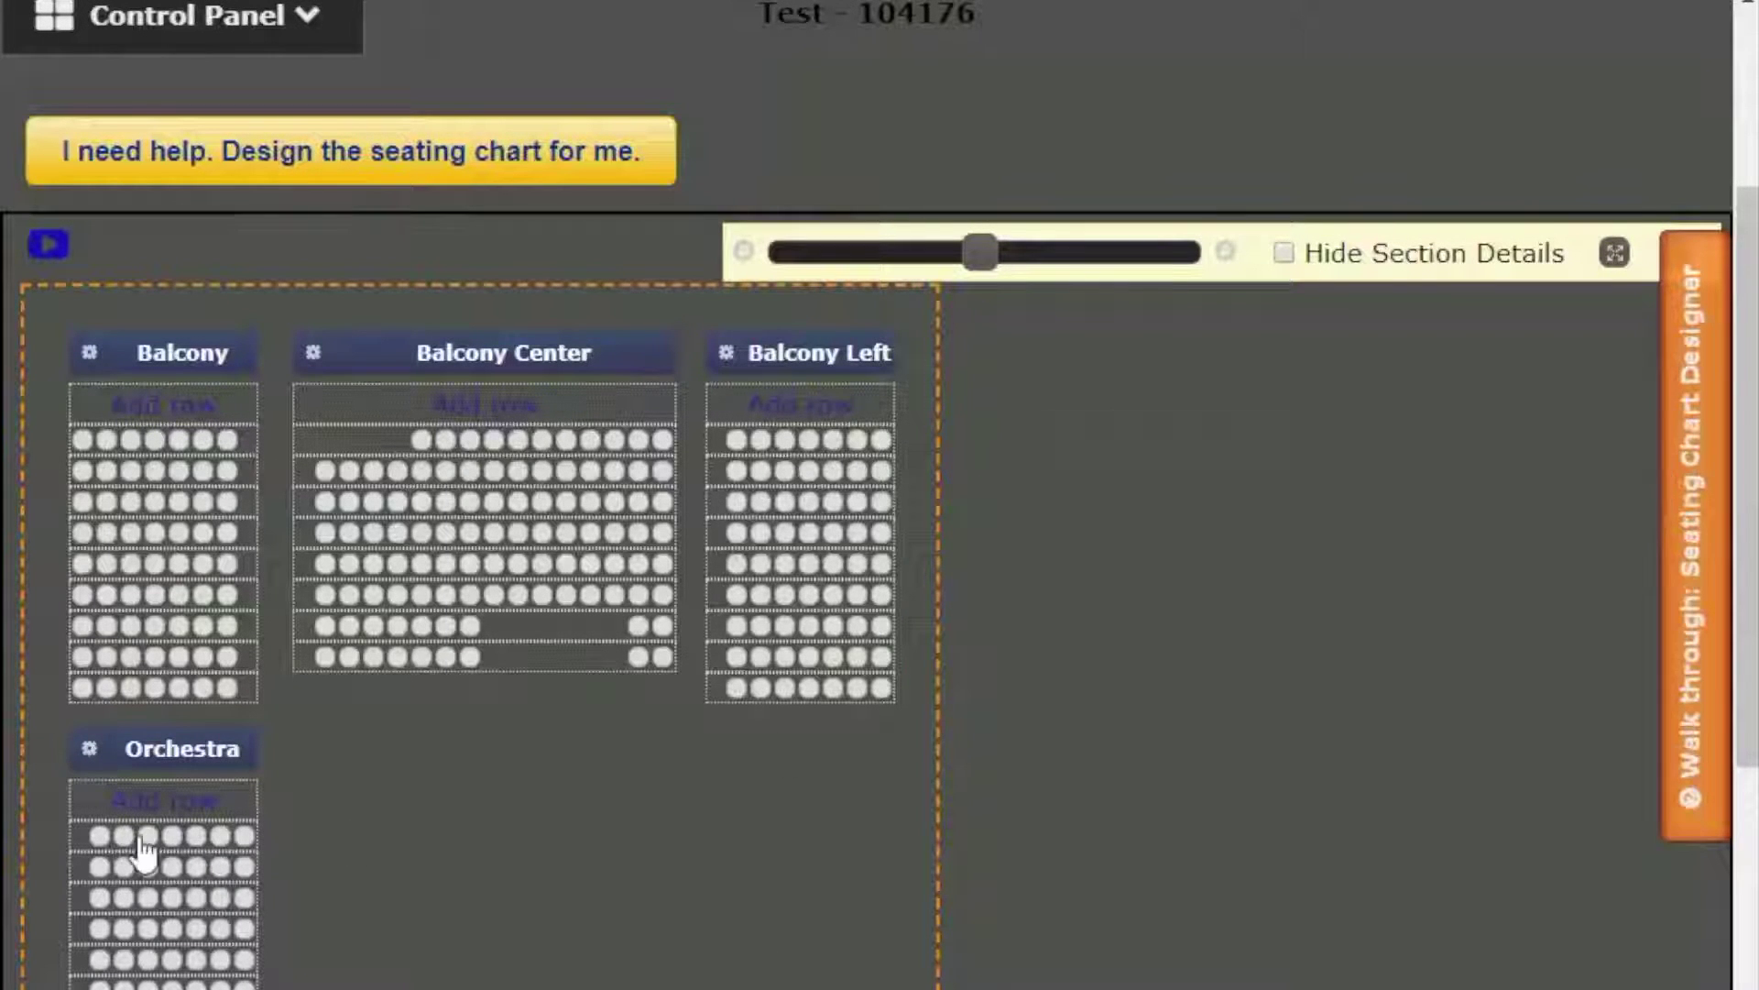
- Delete rows H and I from Orchestra Right
left_click(82, 870)
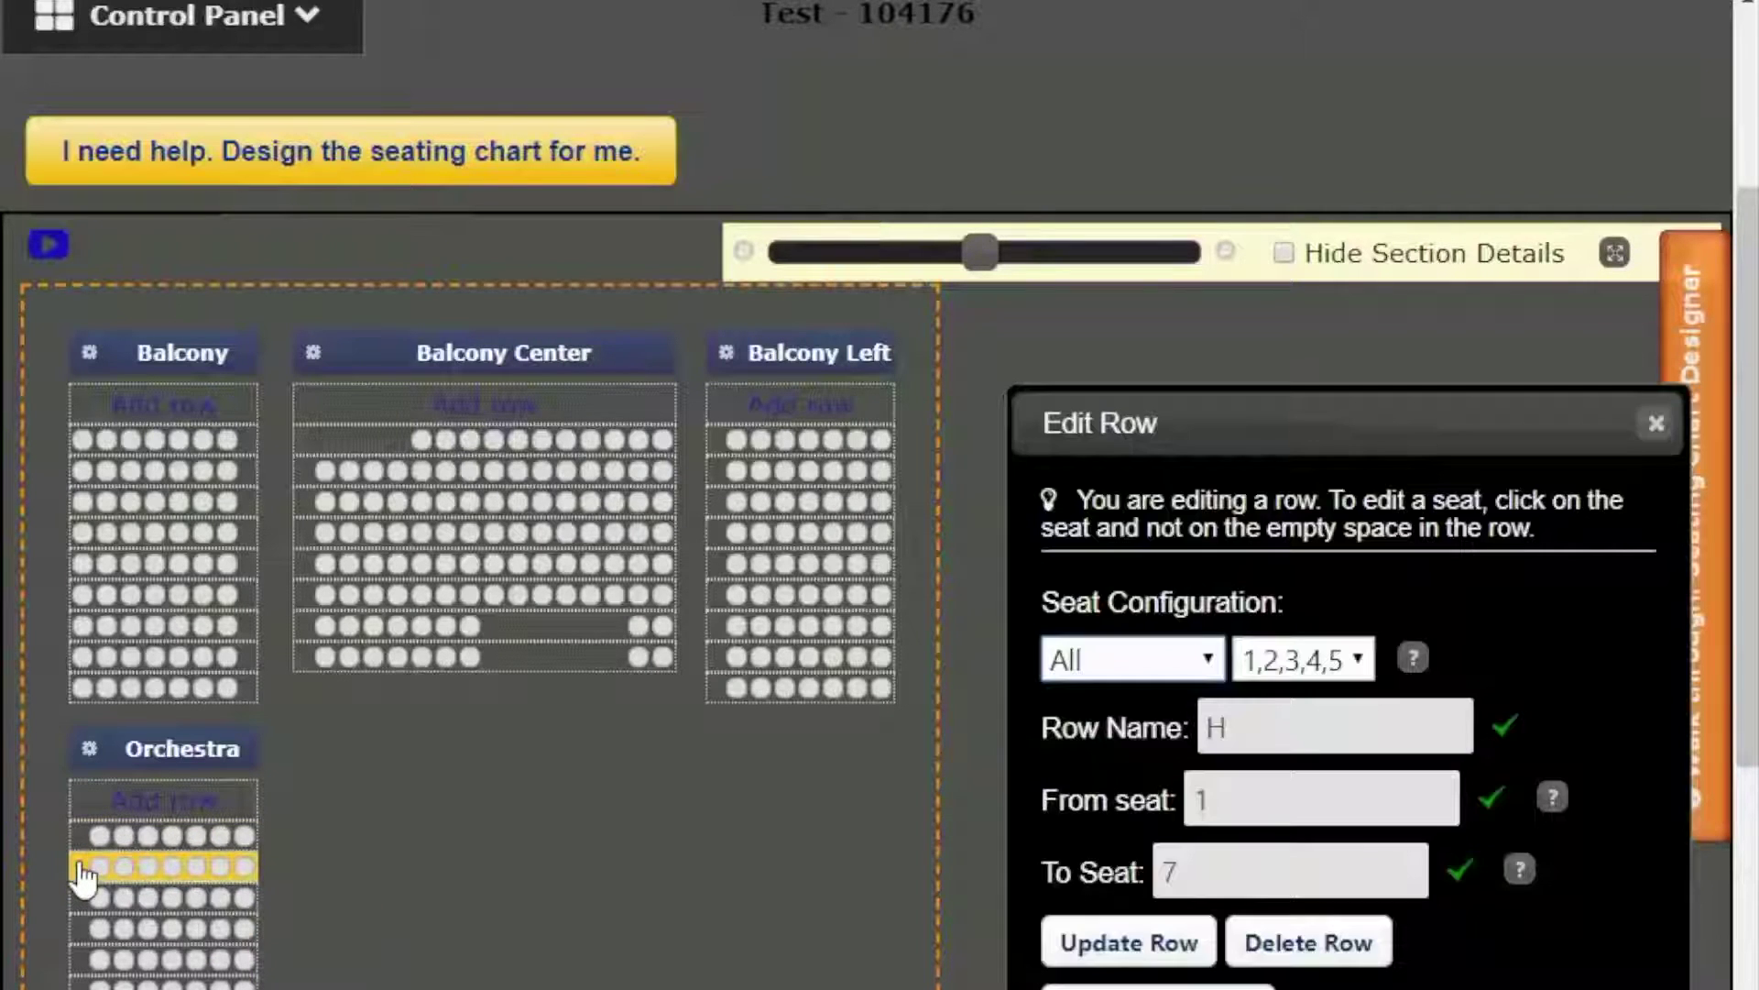
left_click(1258, 943)
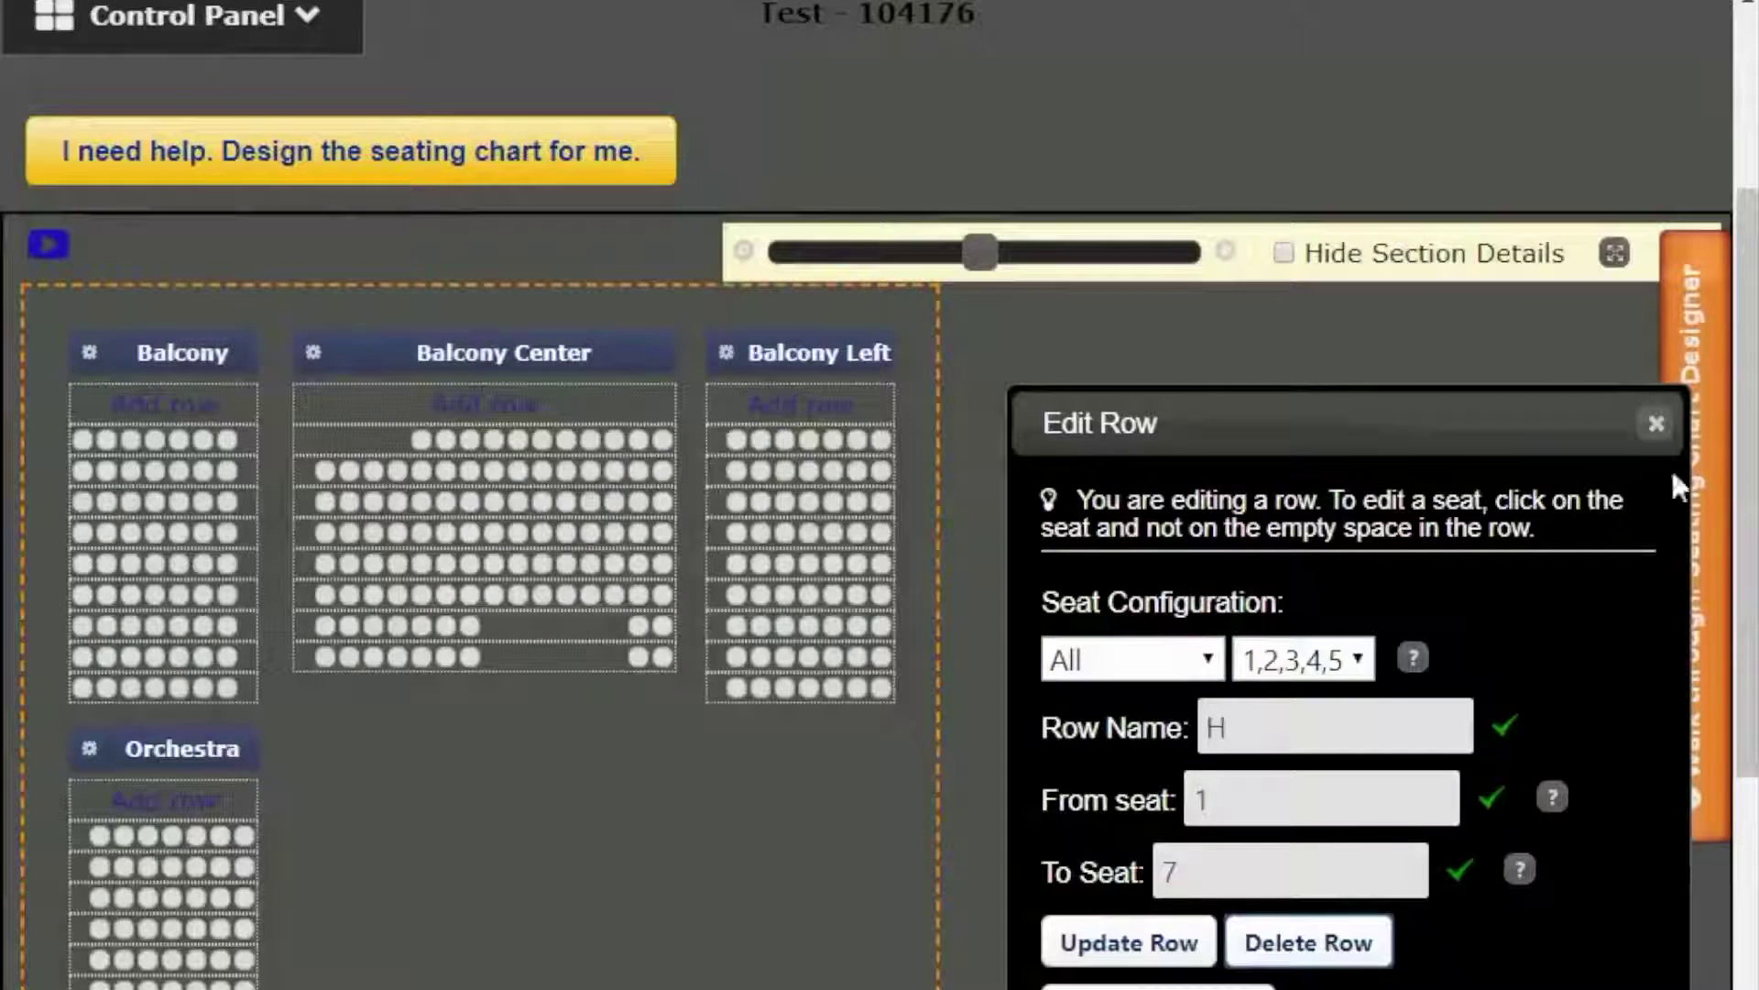
left_click(1656, 423)
left_click(85, 841)
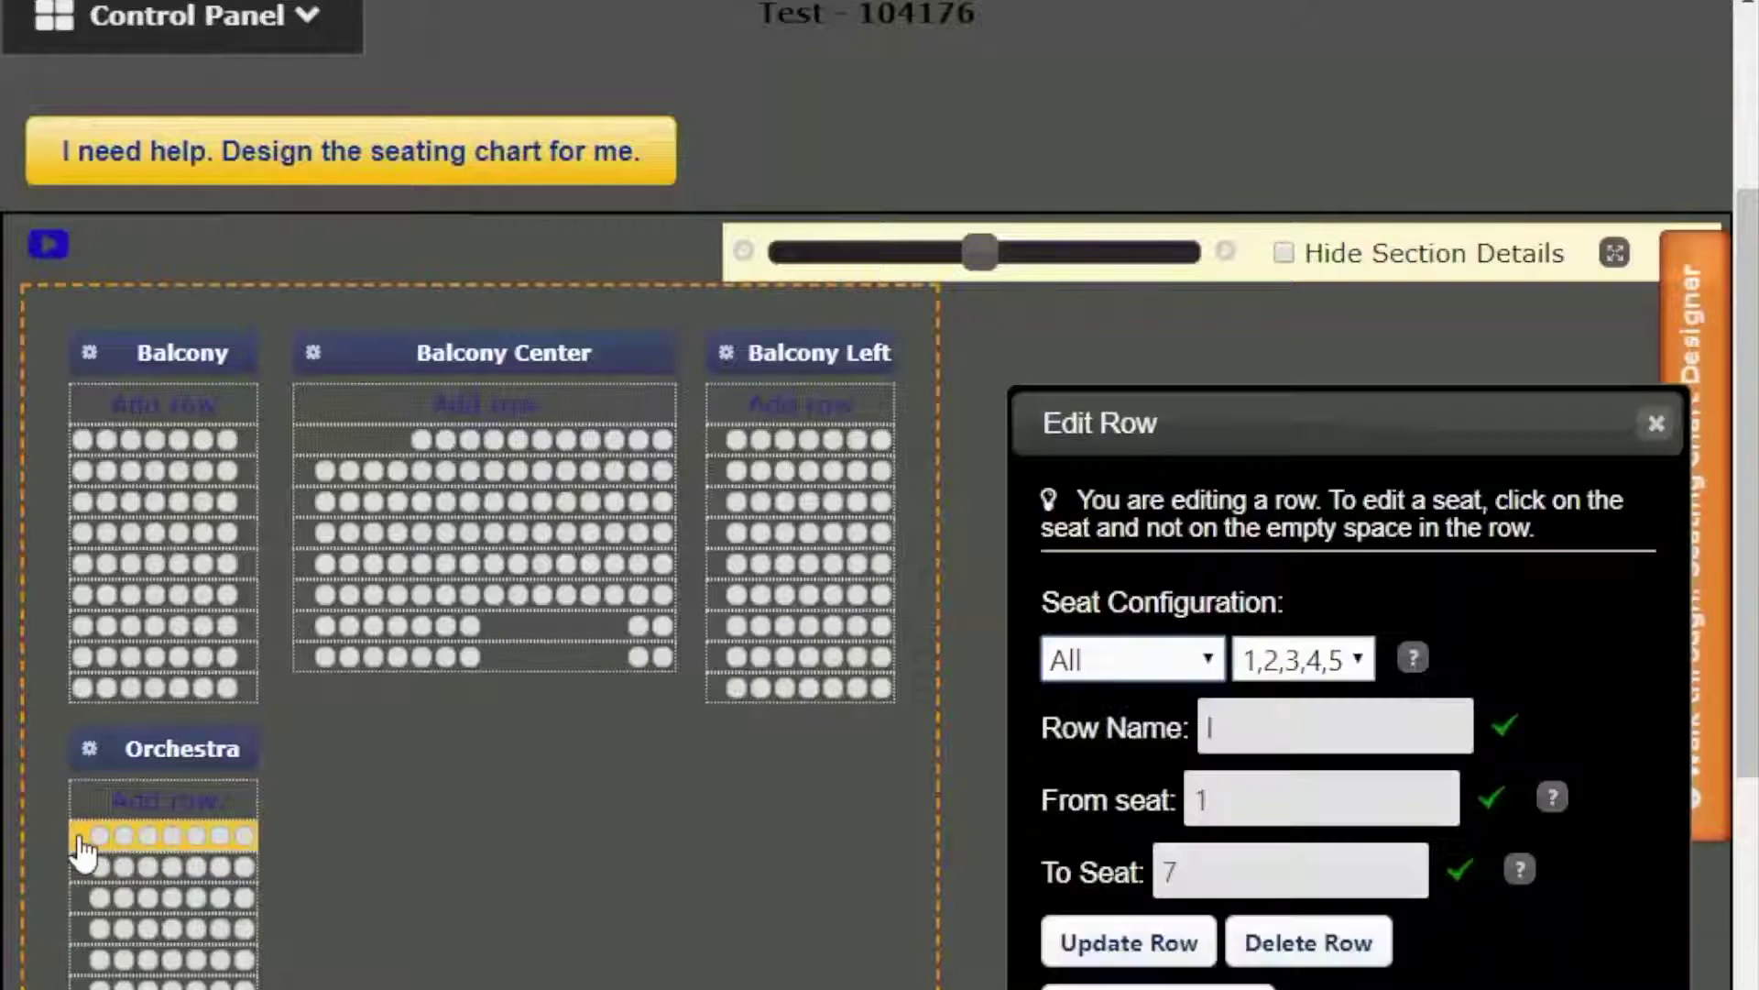
left_click(1283, 944)
left_click(1655, 423)
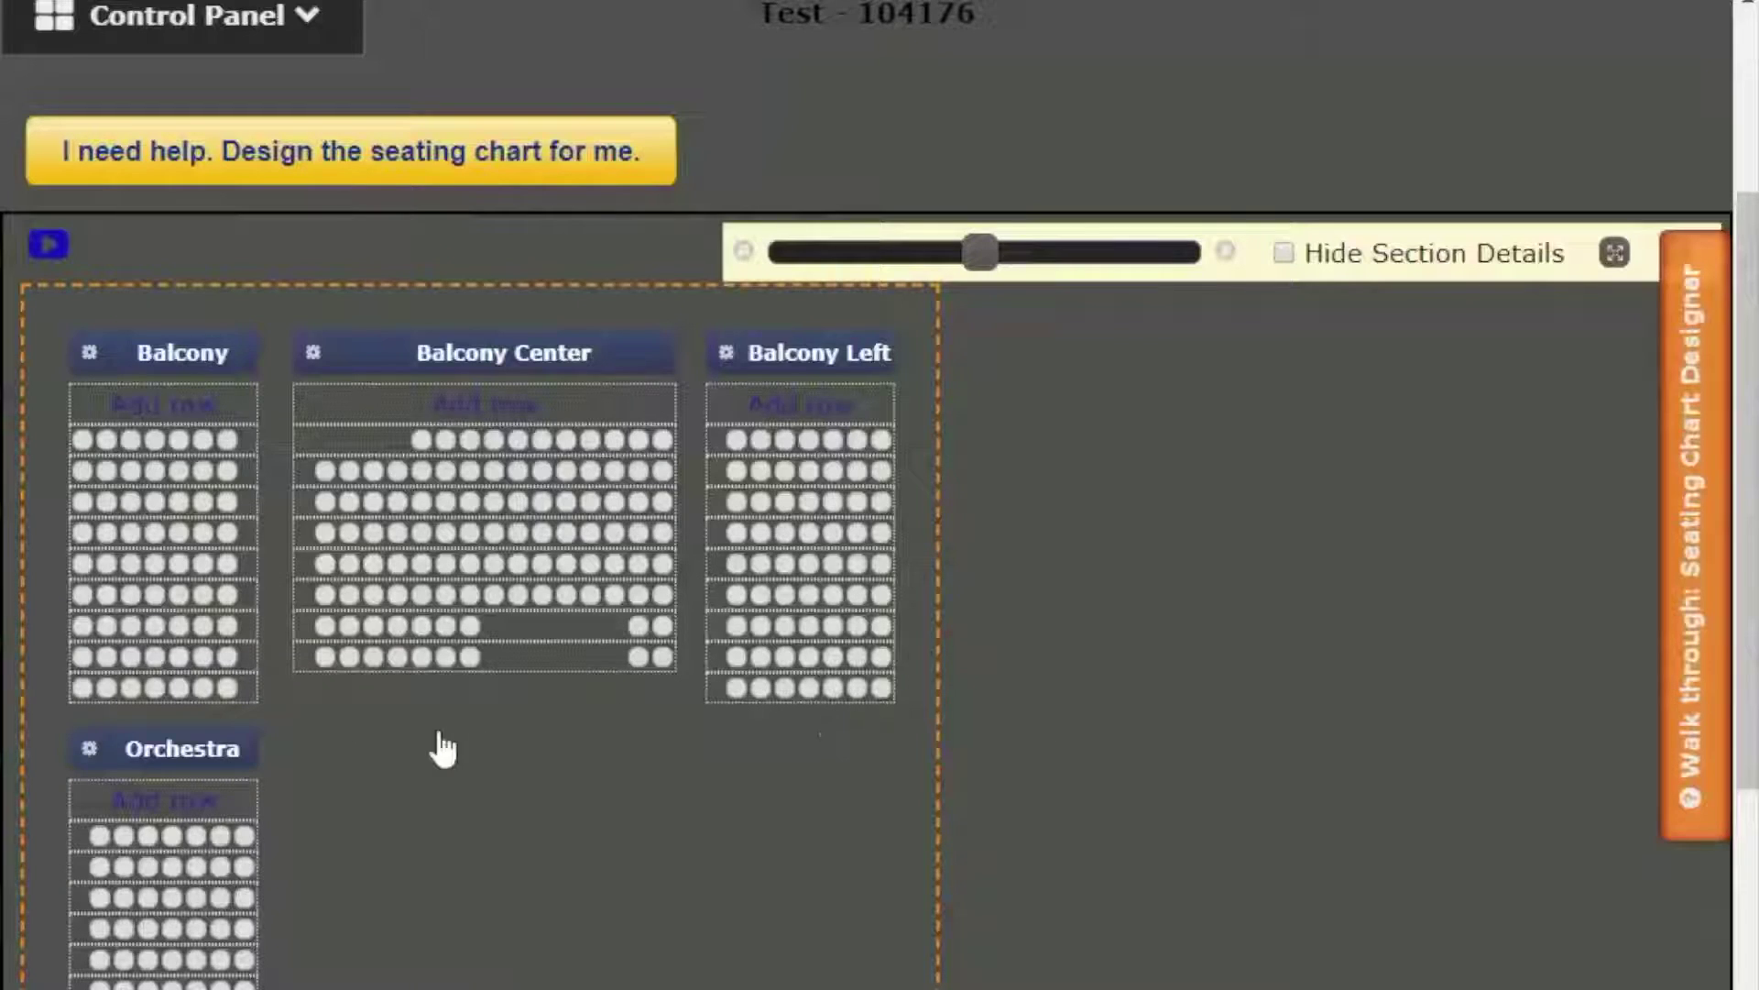
- Create theater-style section 'Orchestra Center' with sale priority 1 and center alignment, placed beside Orchestra
right_click(328, 742)
left_click(355, 761)
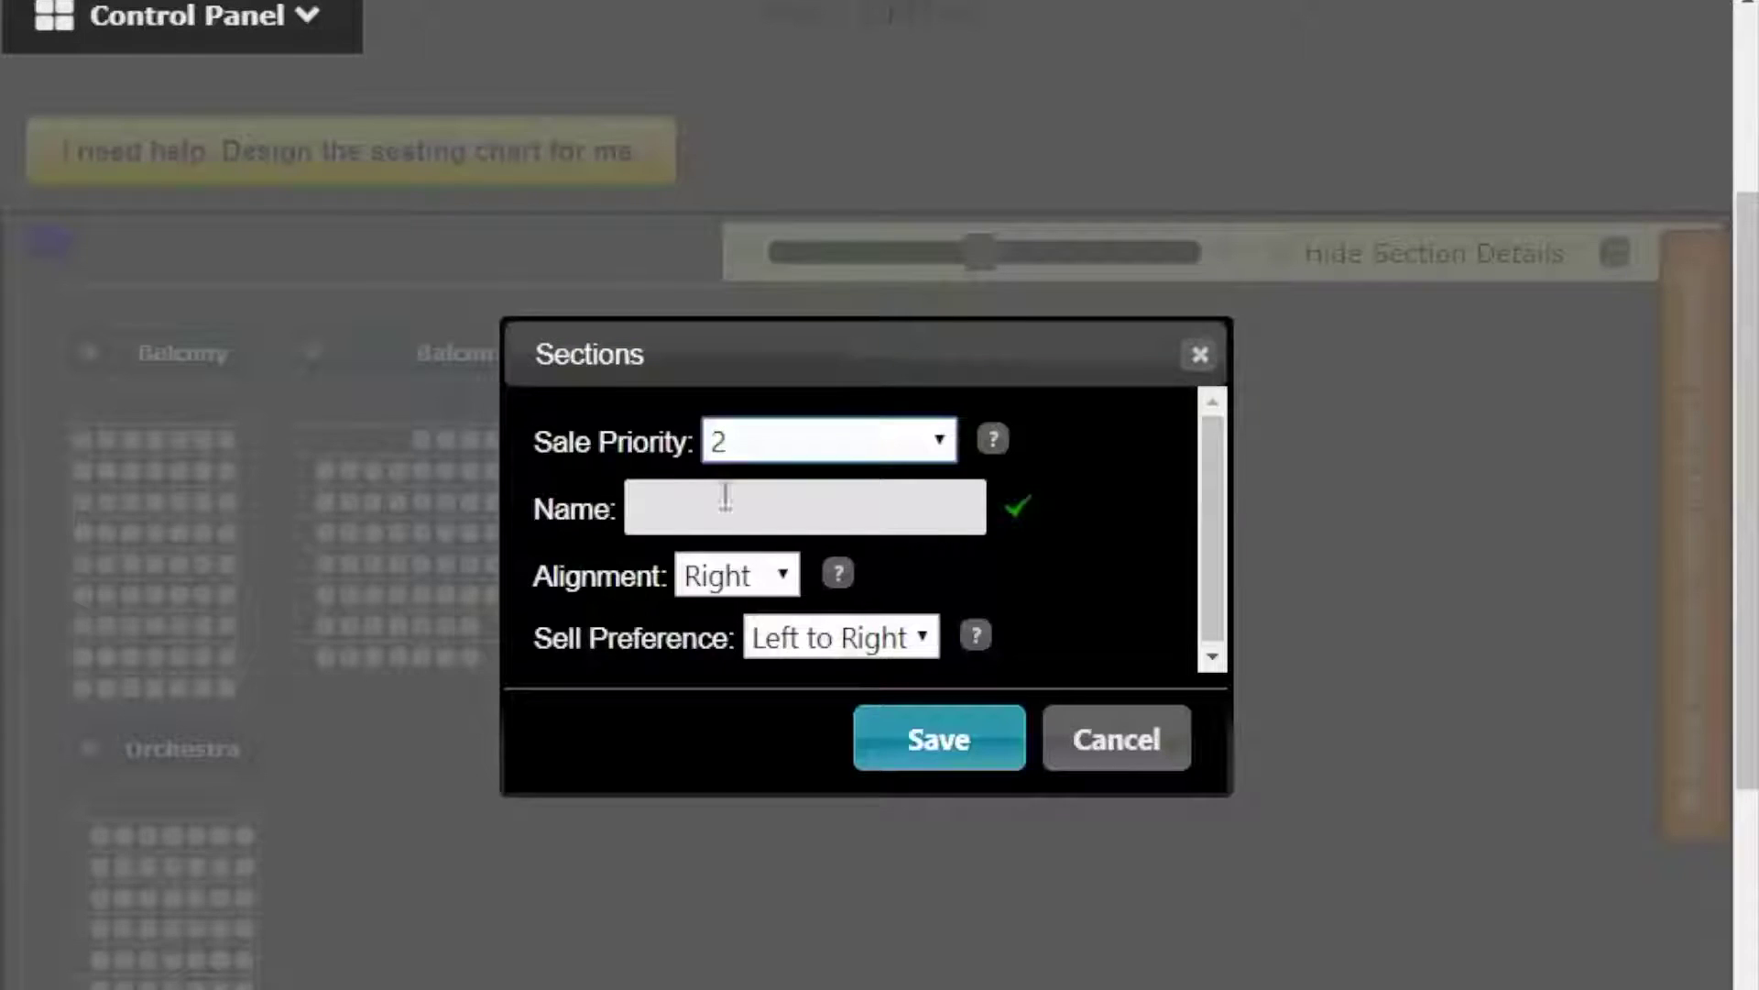
left_click(758, 458)
left_click(759, 489)
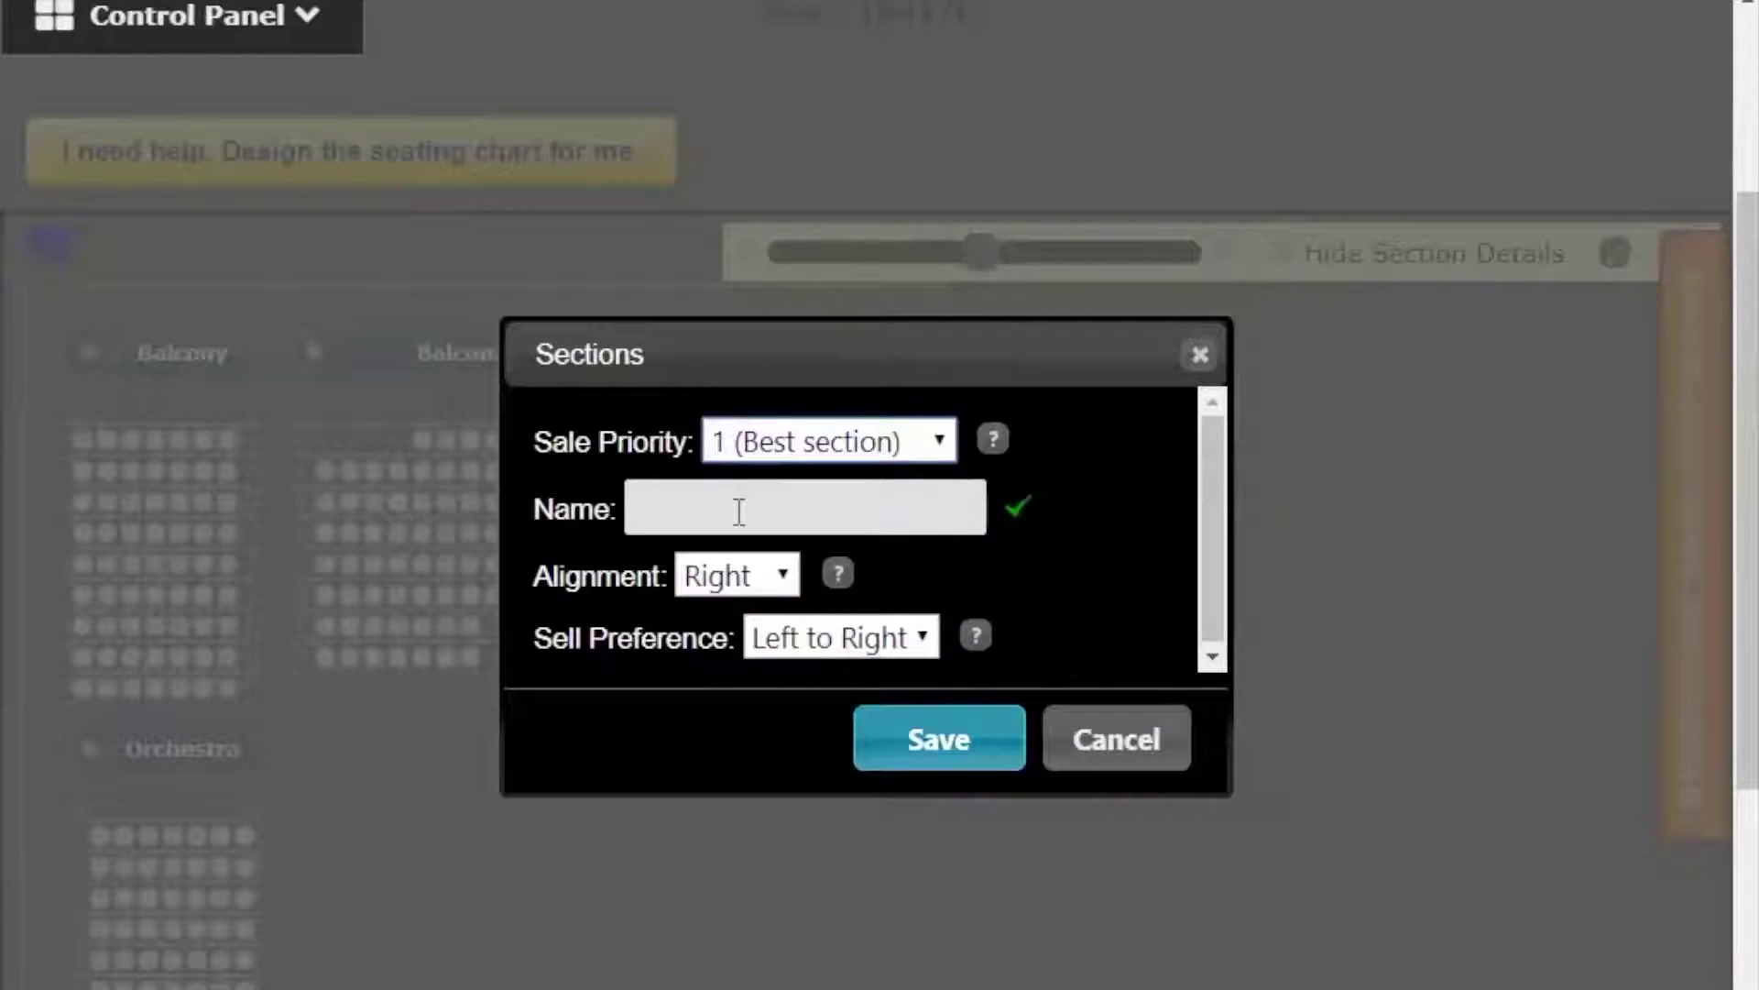
left_click(739, 512)
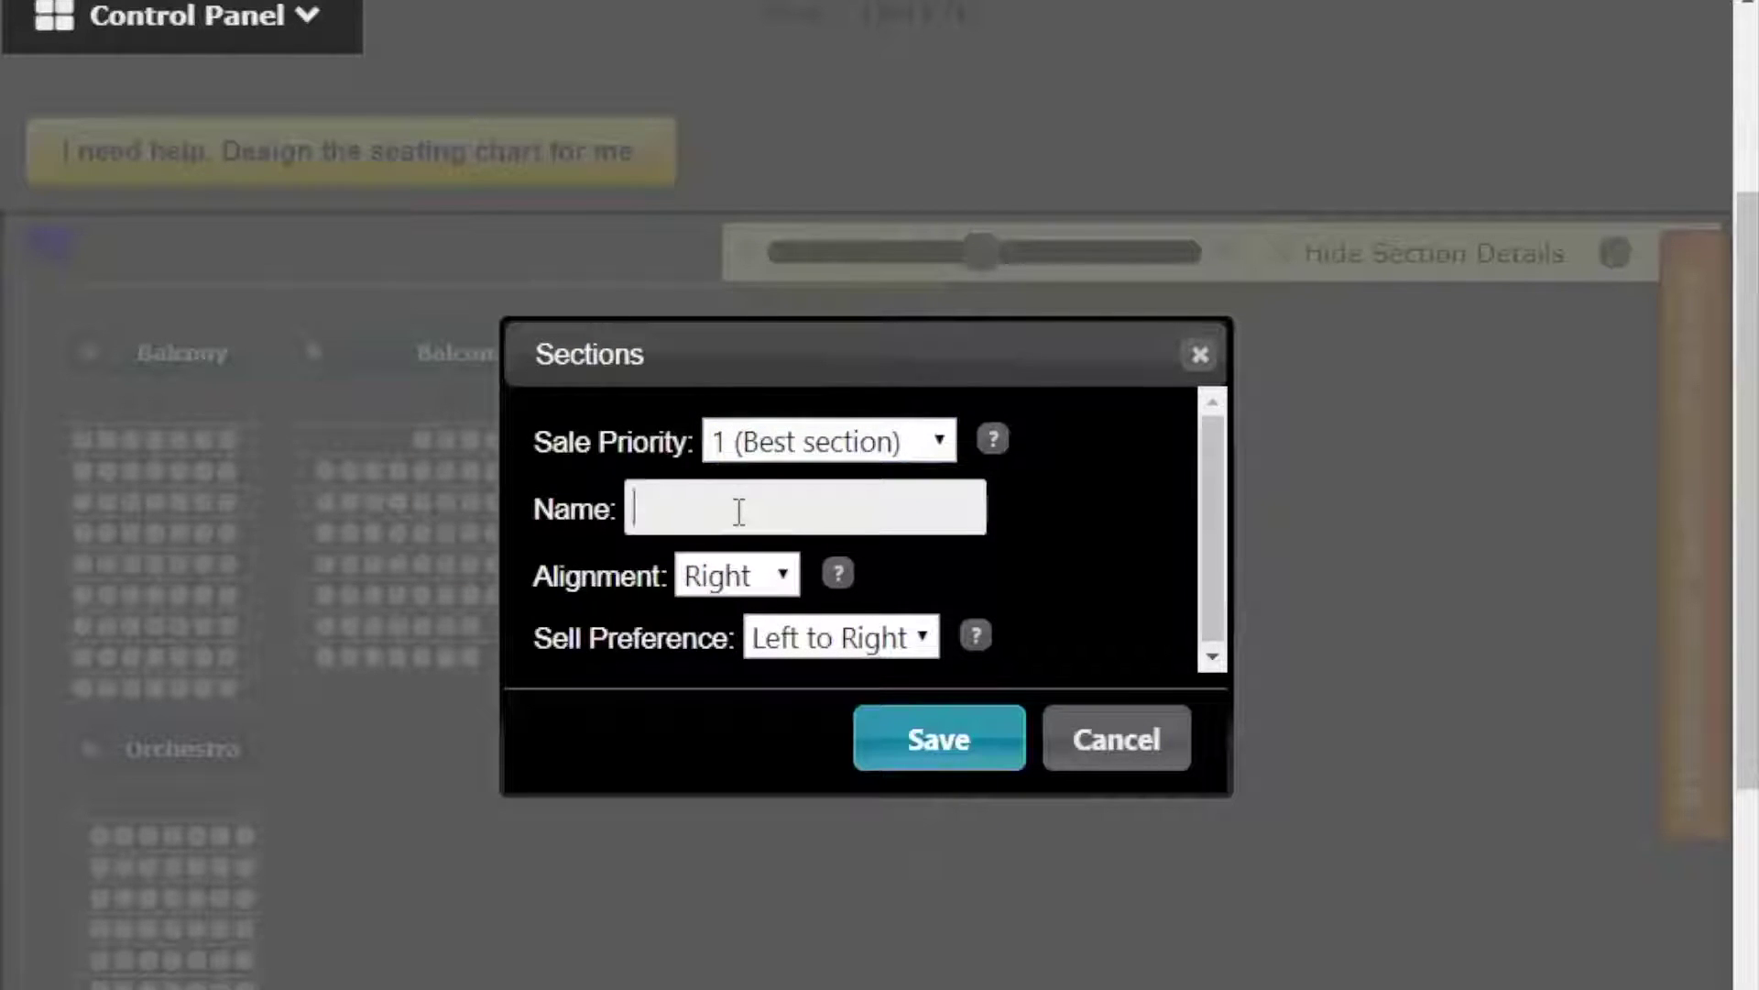
type("Orchestra Center")
key("Tab")
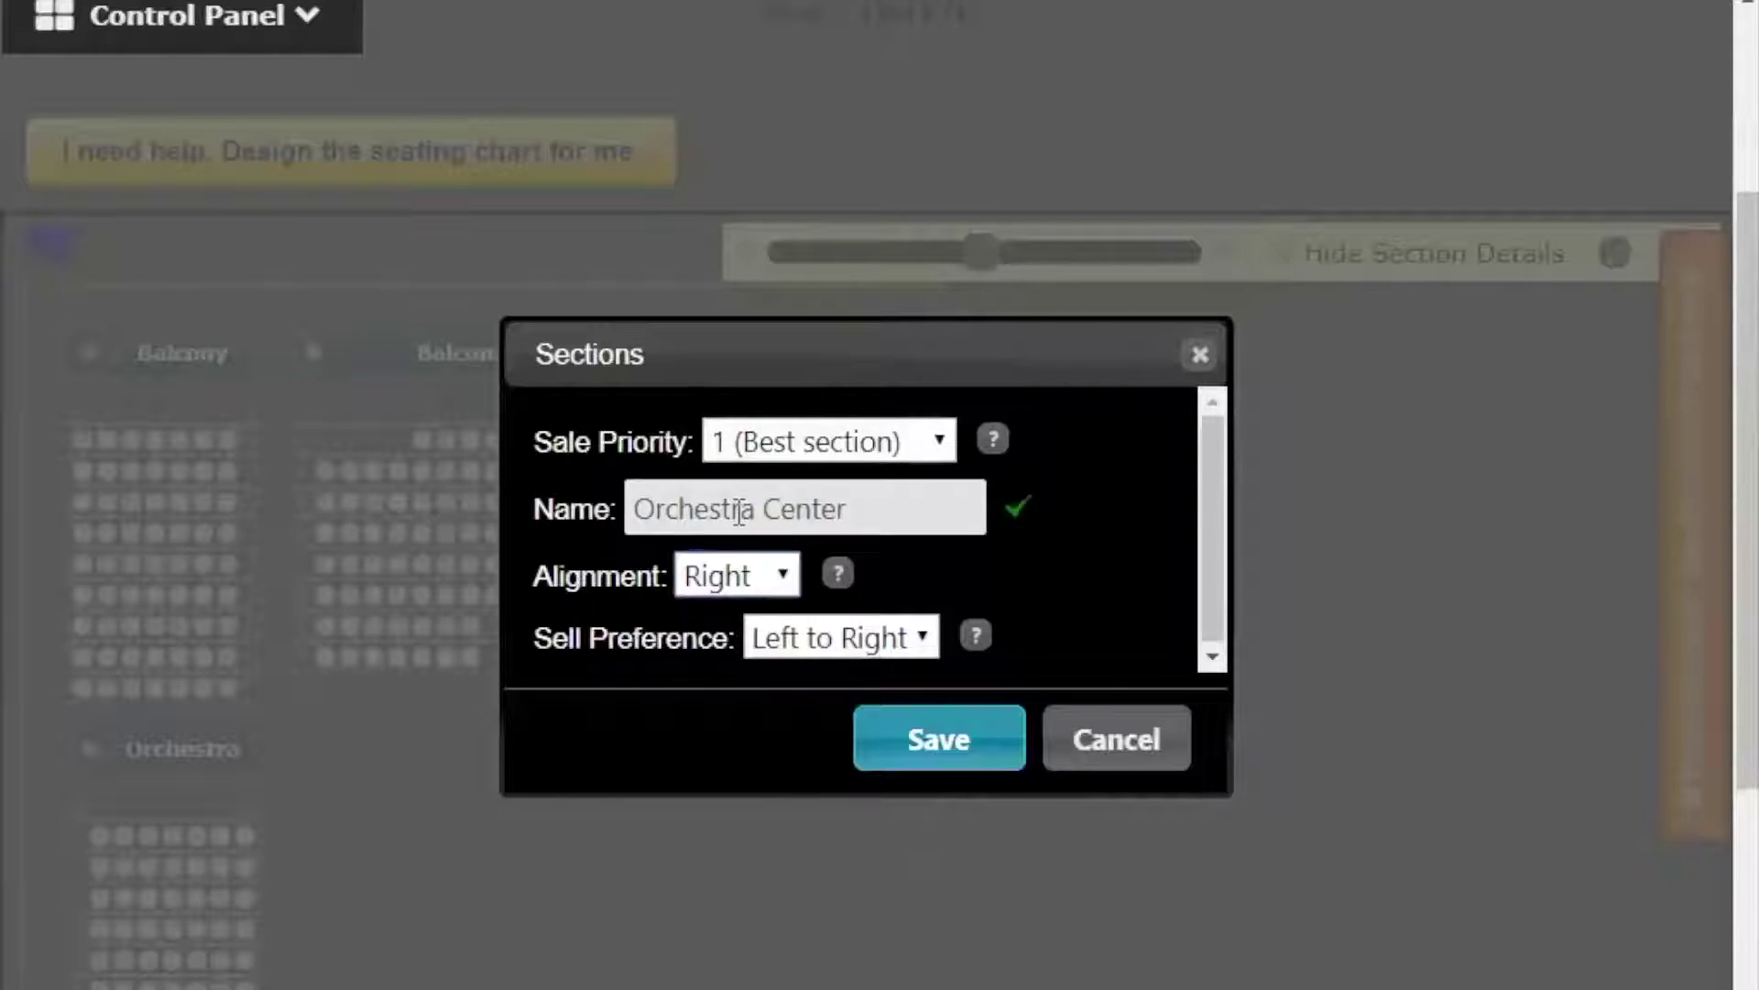
left_click(742, 586)
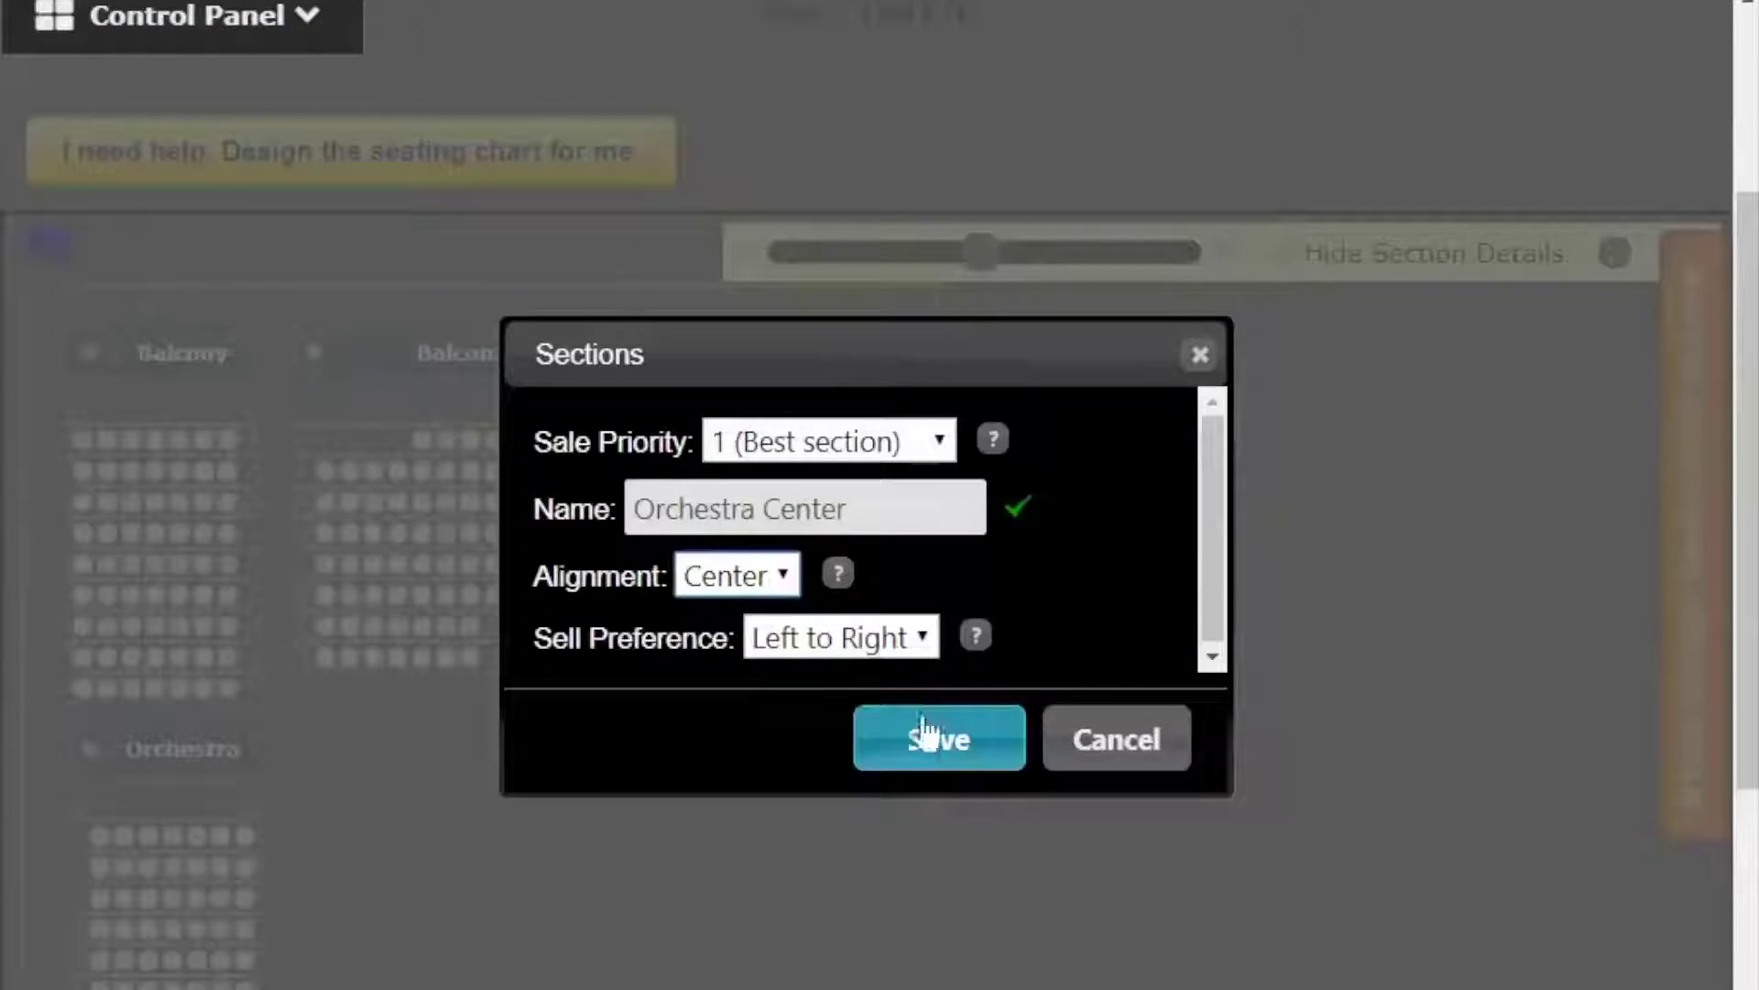
left_click(925, 733)
left_click_drag(380, 764, 361, 746)
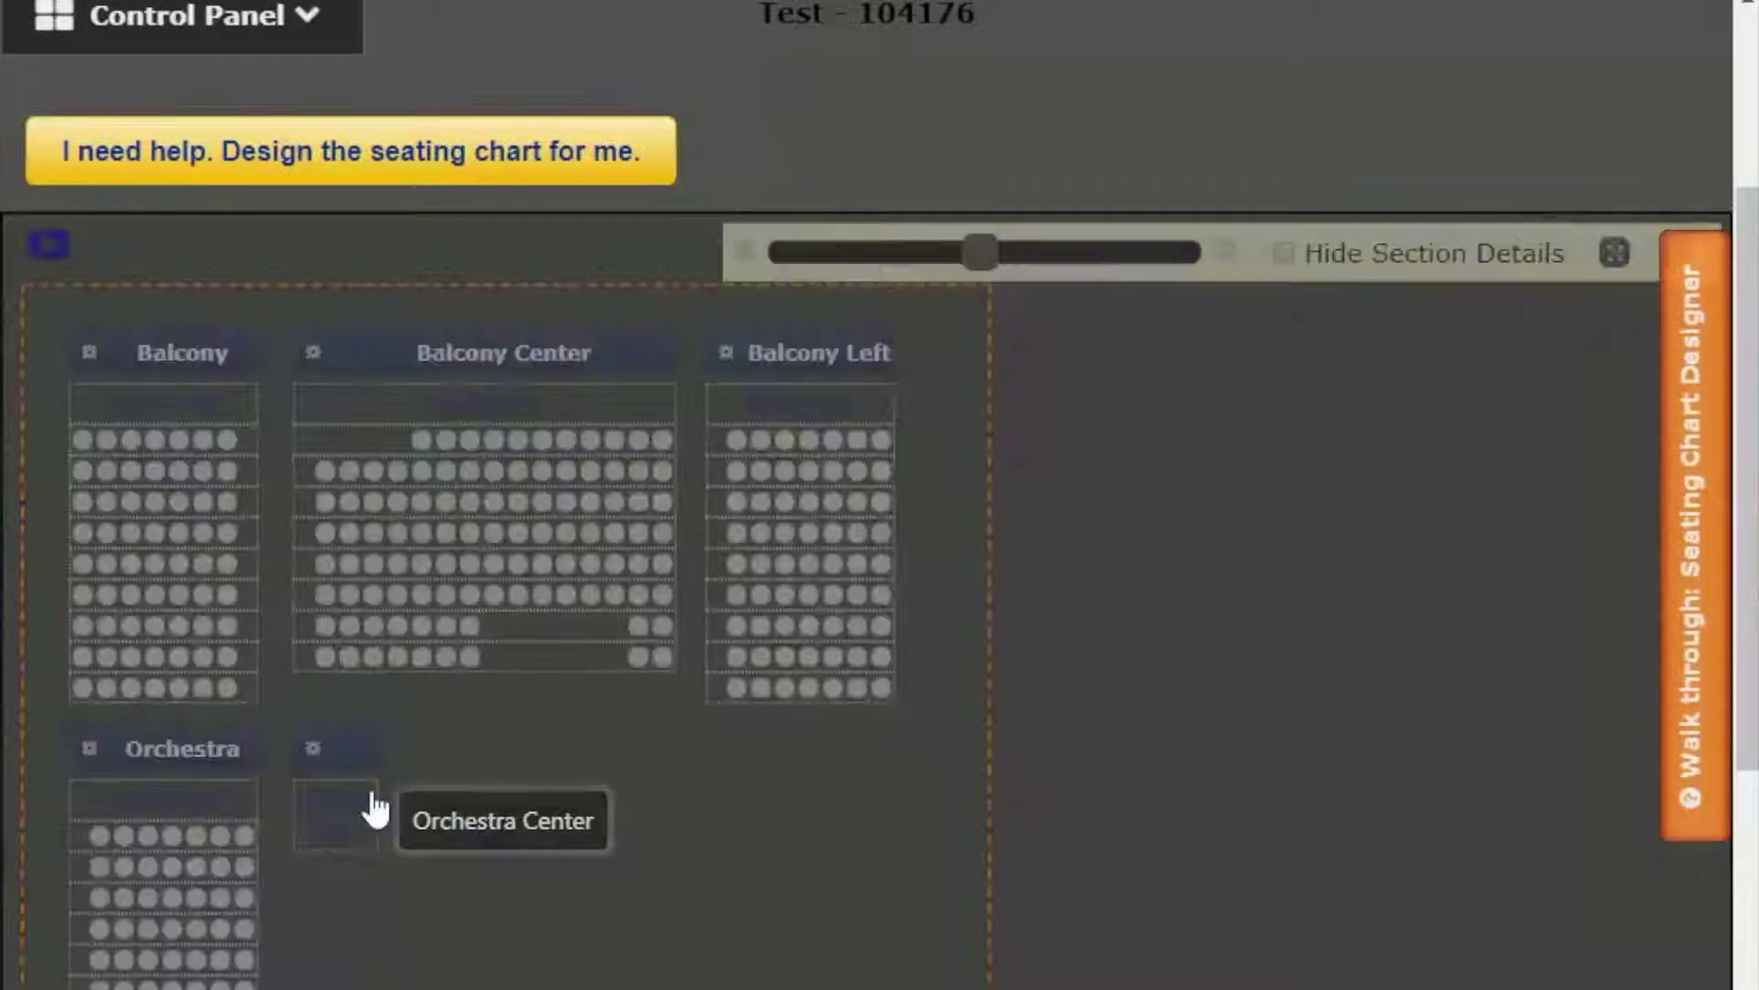
- Add row A with seats 1 to 9 to Orchestra Center
left_click(375, 808)
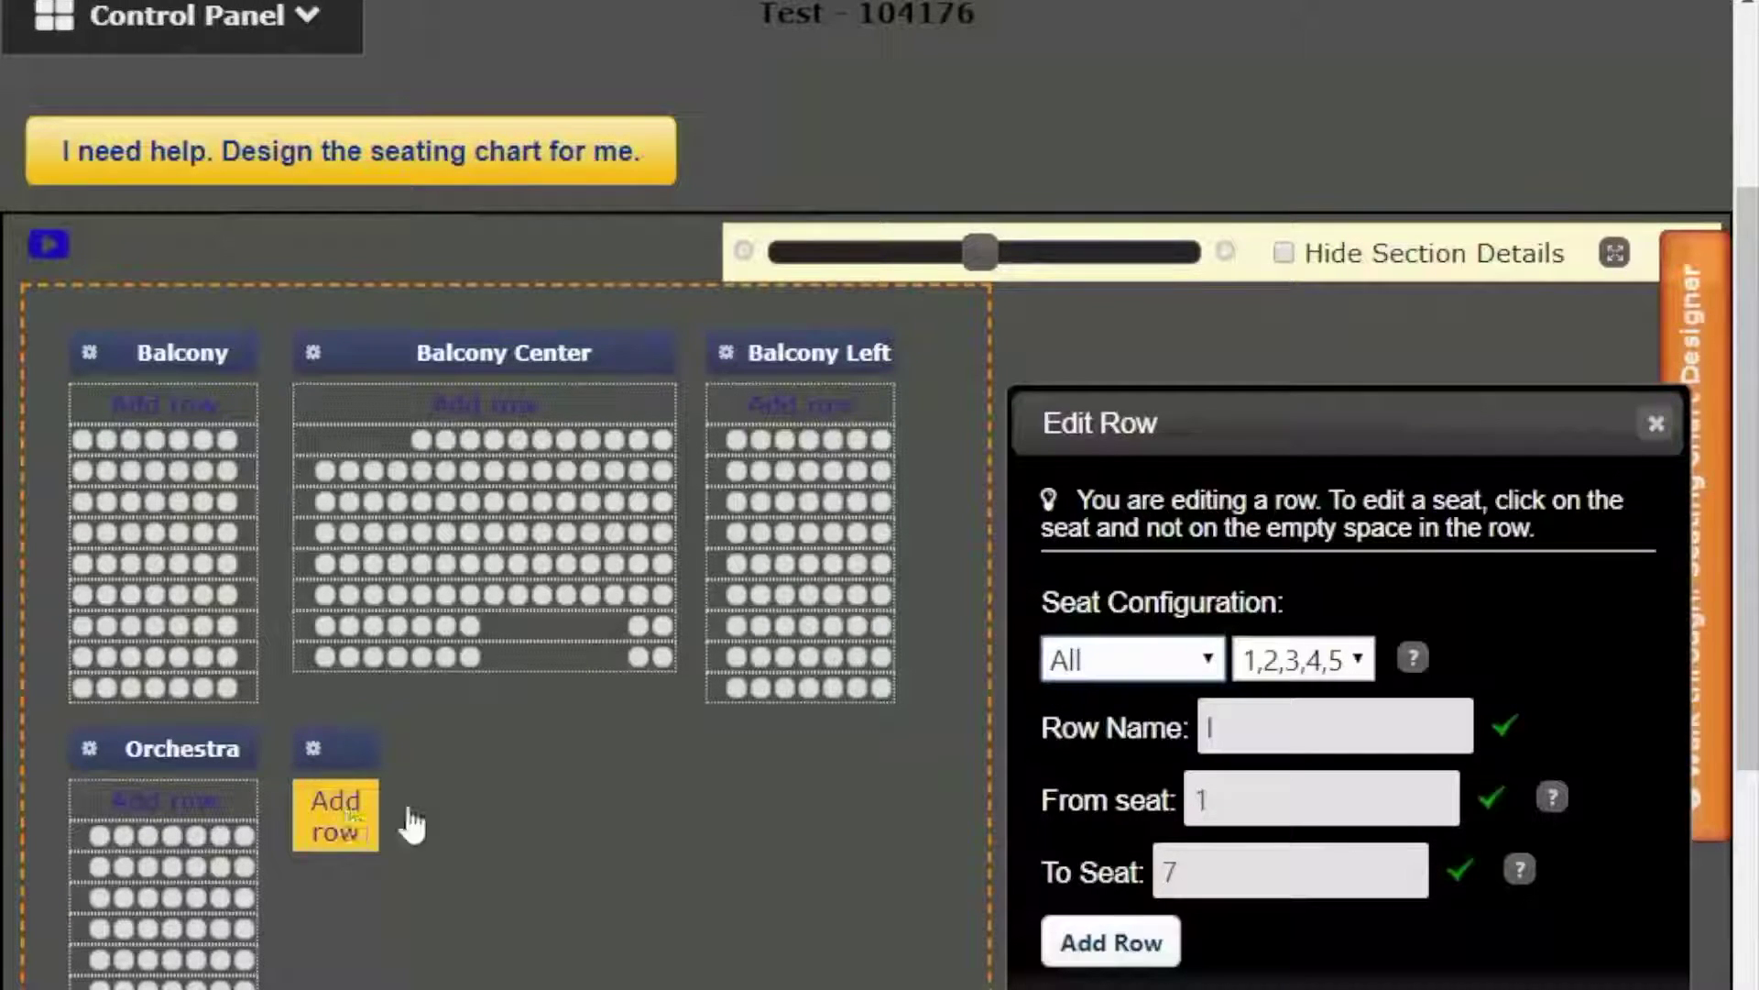
left_click(1655, 424)
left_click(328, 835)
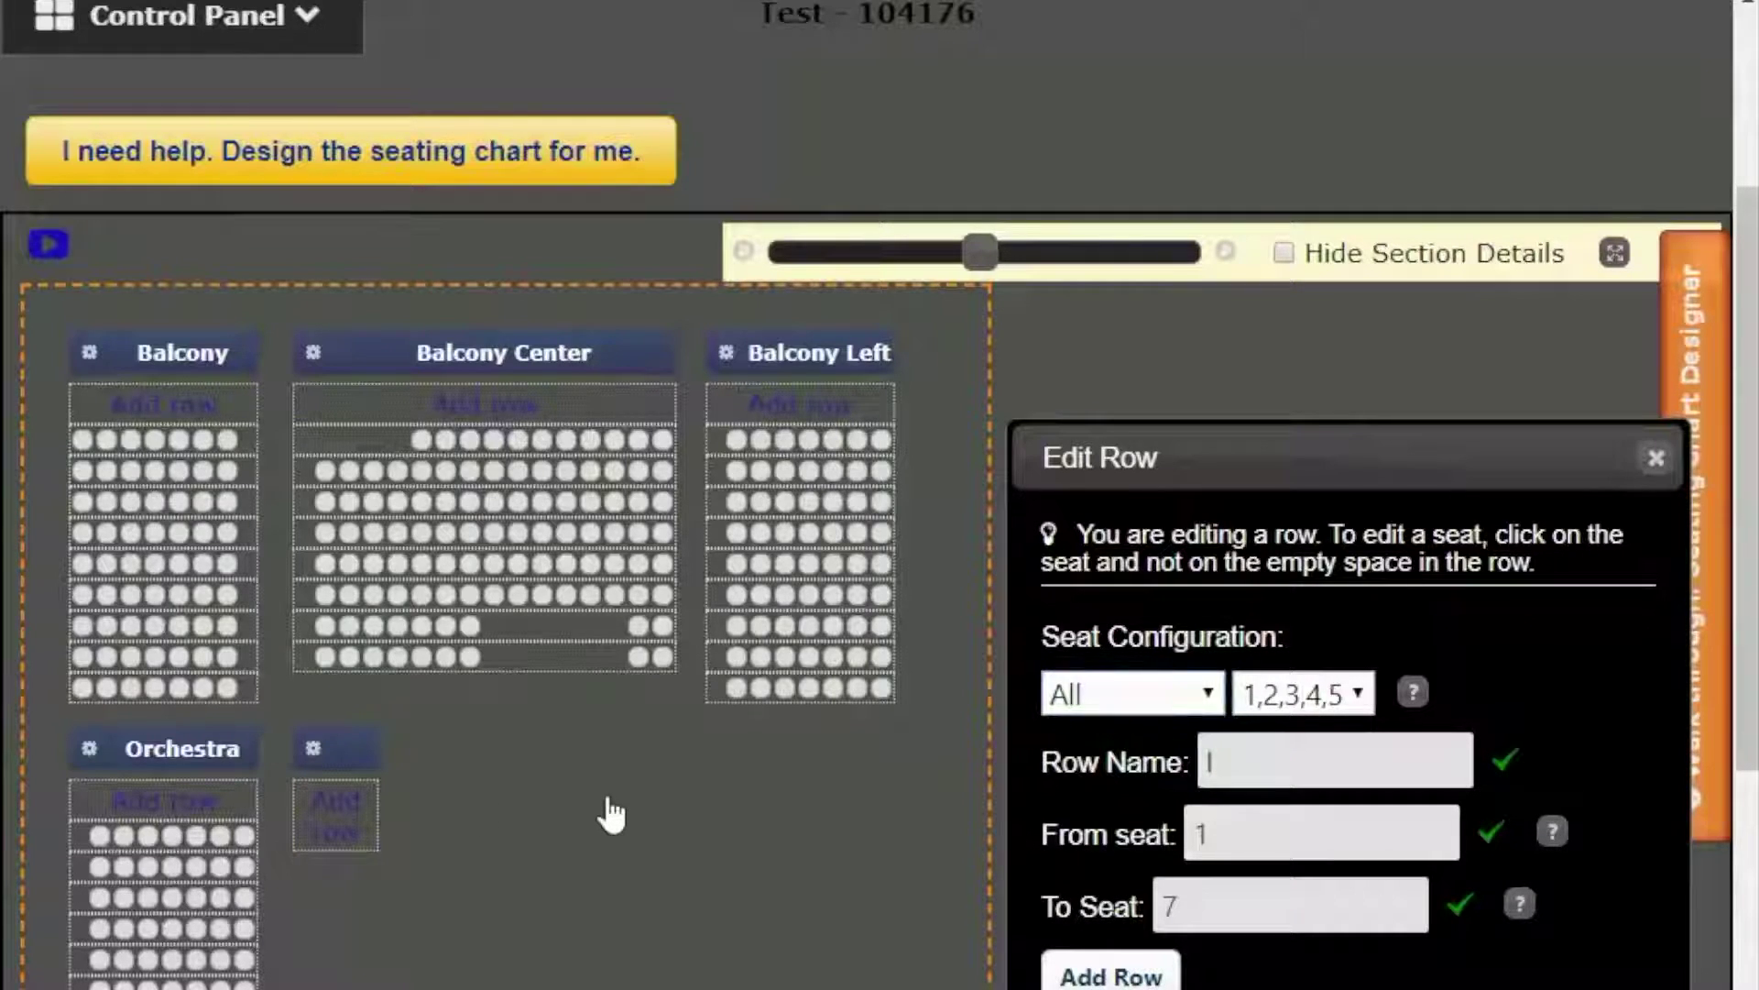
key("alt+Tab")
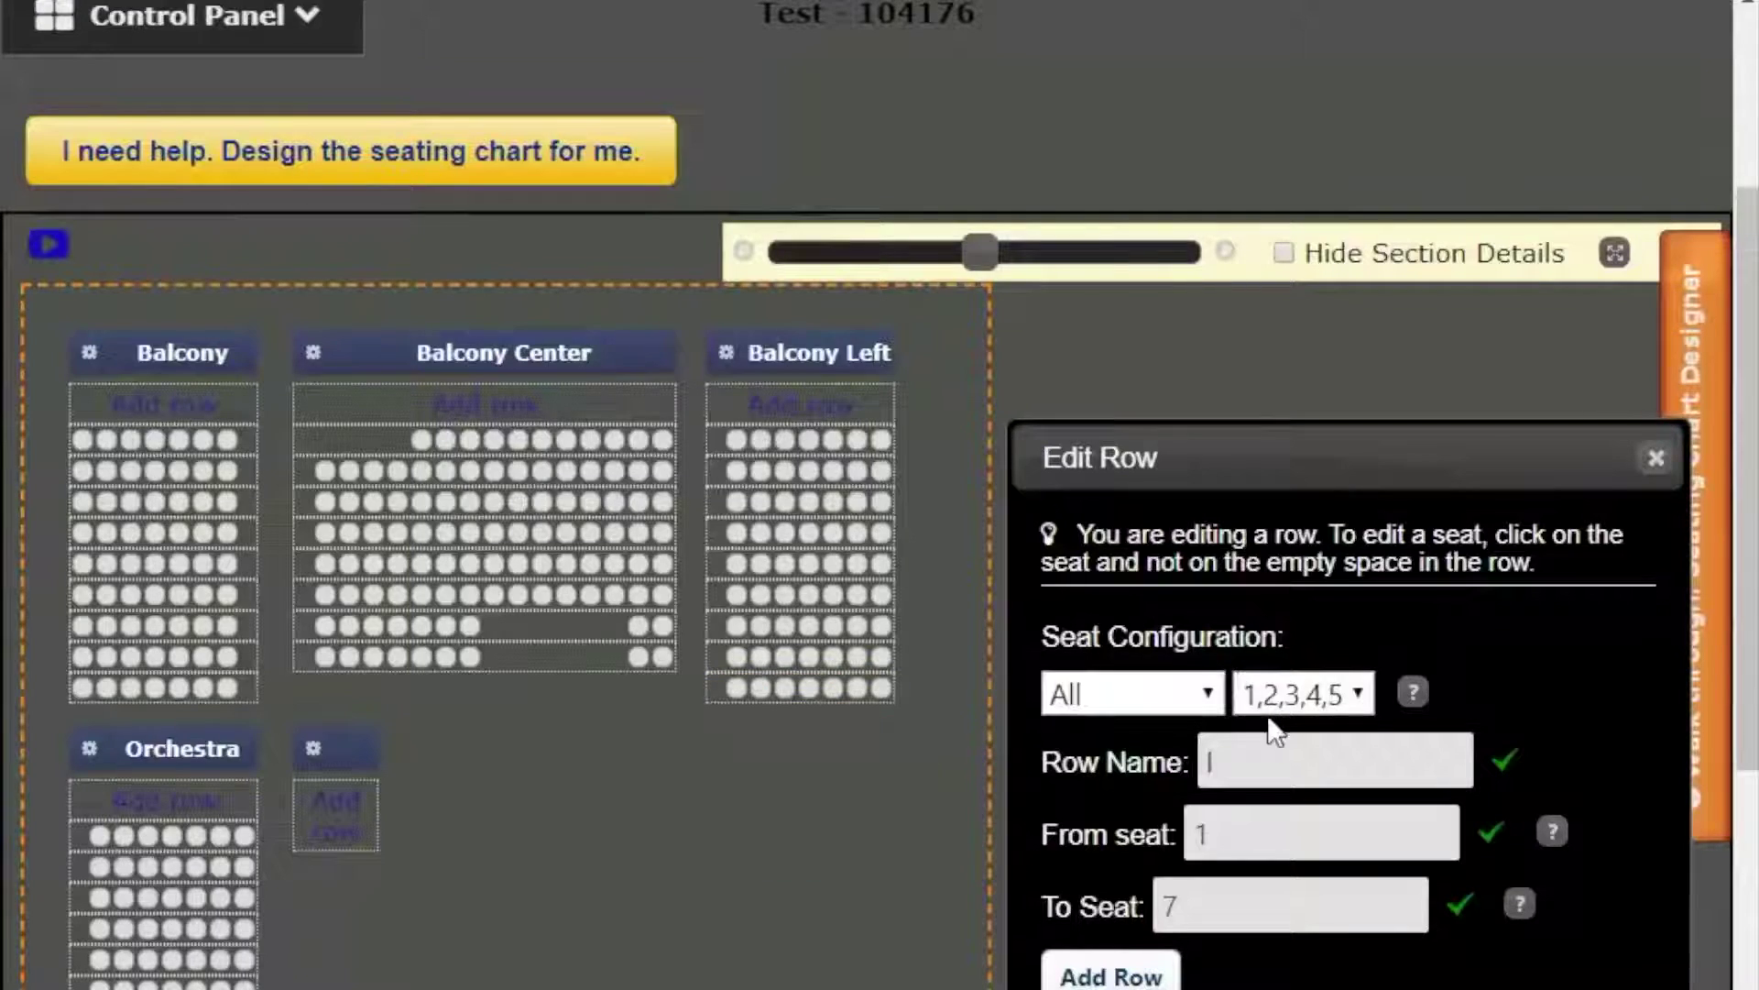
left_click(1249, 770)
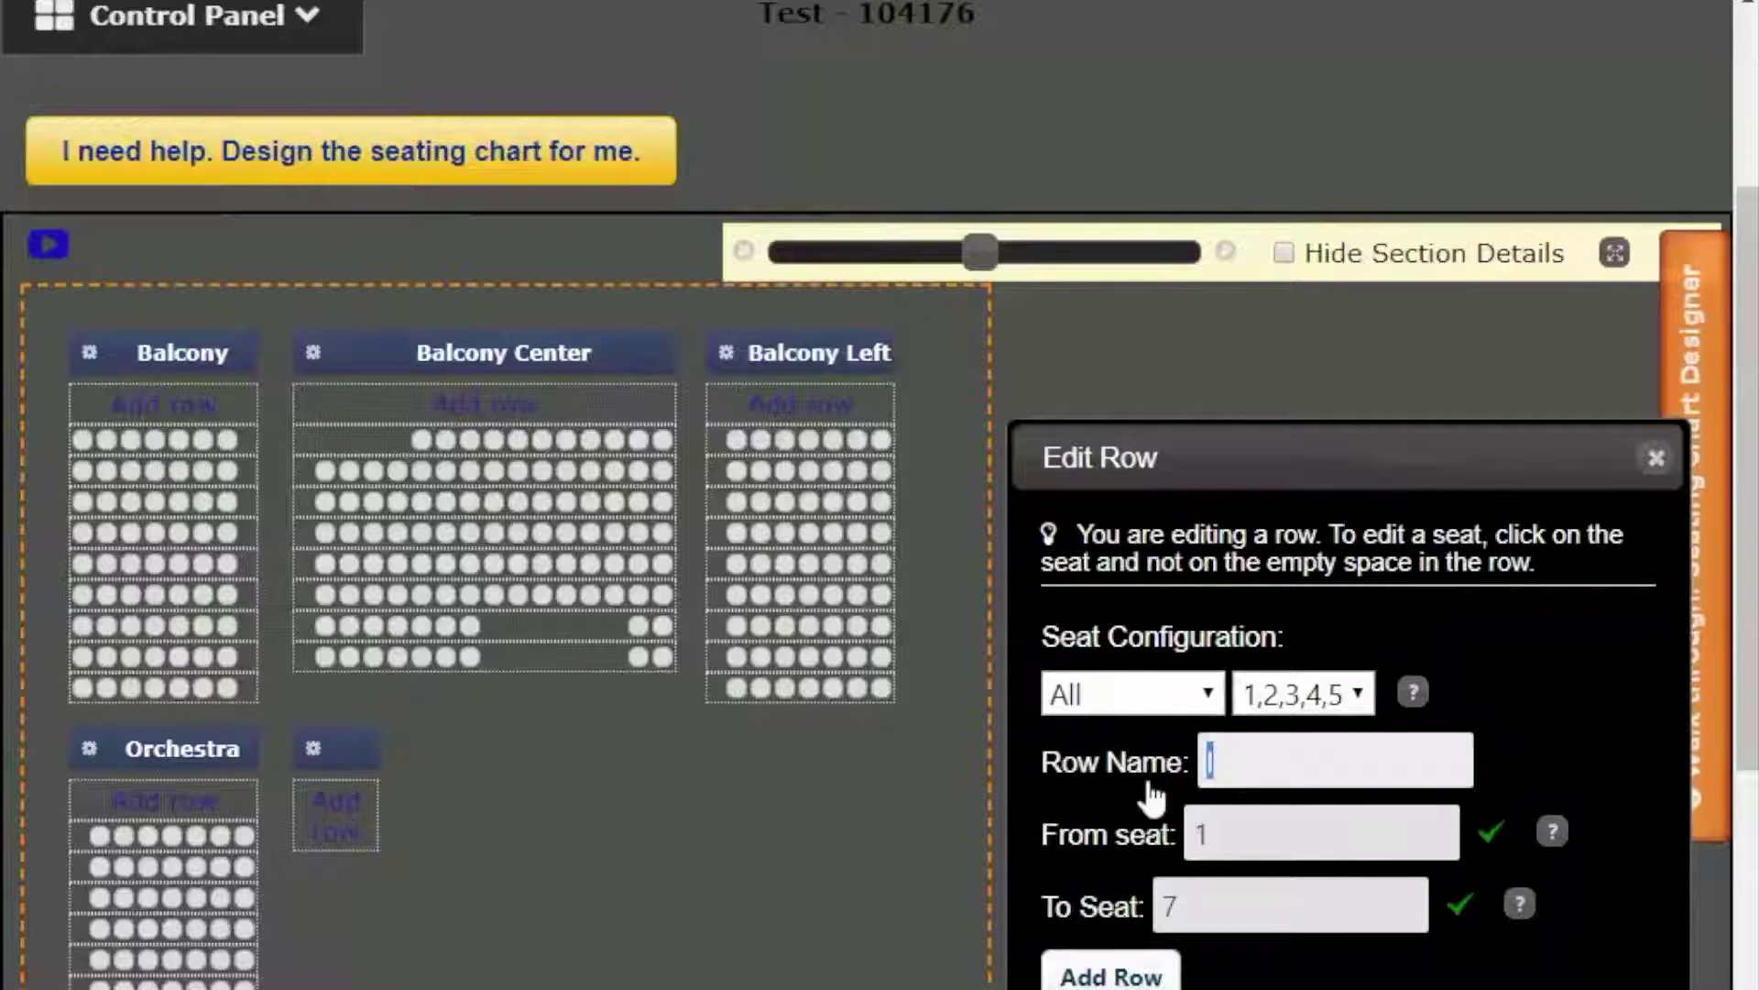
type("A")
key("Tab")
key("Tab")
type("9")
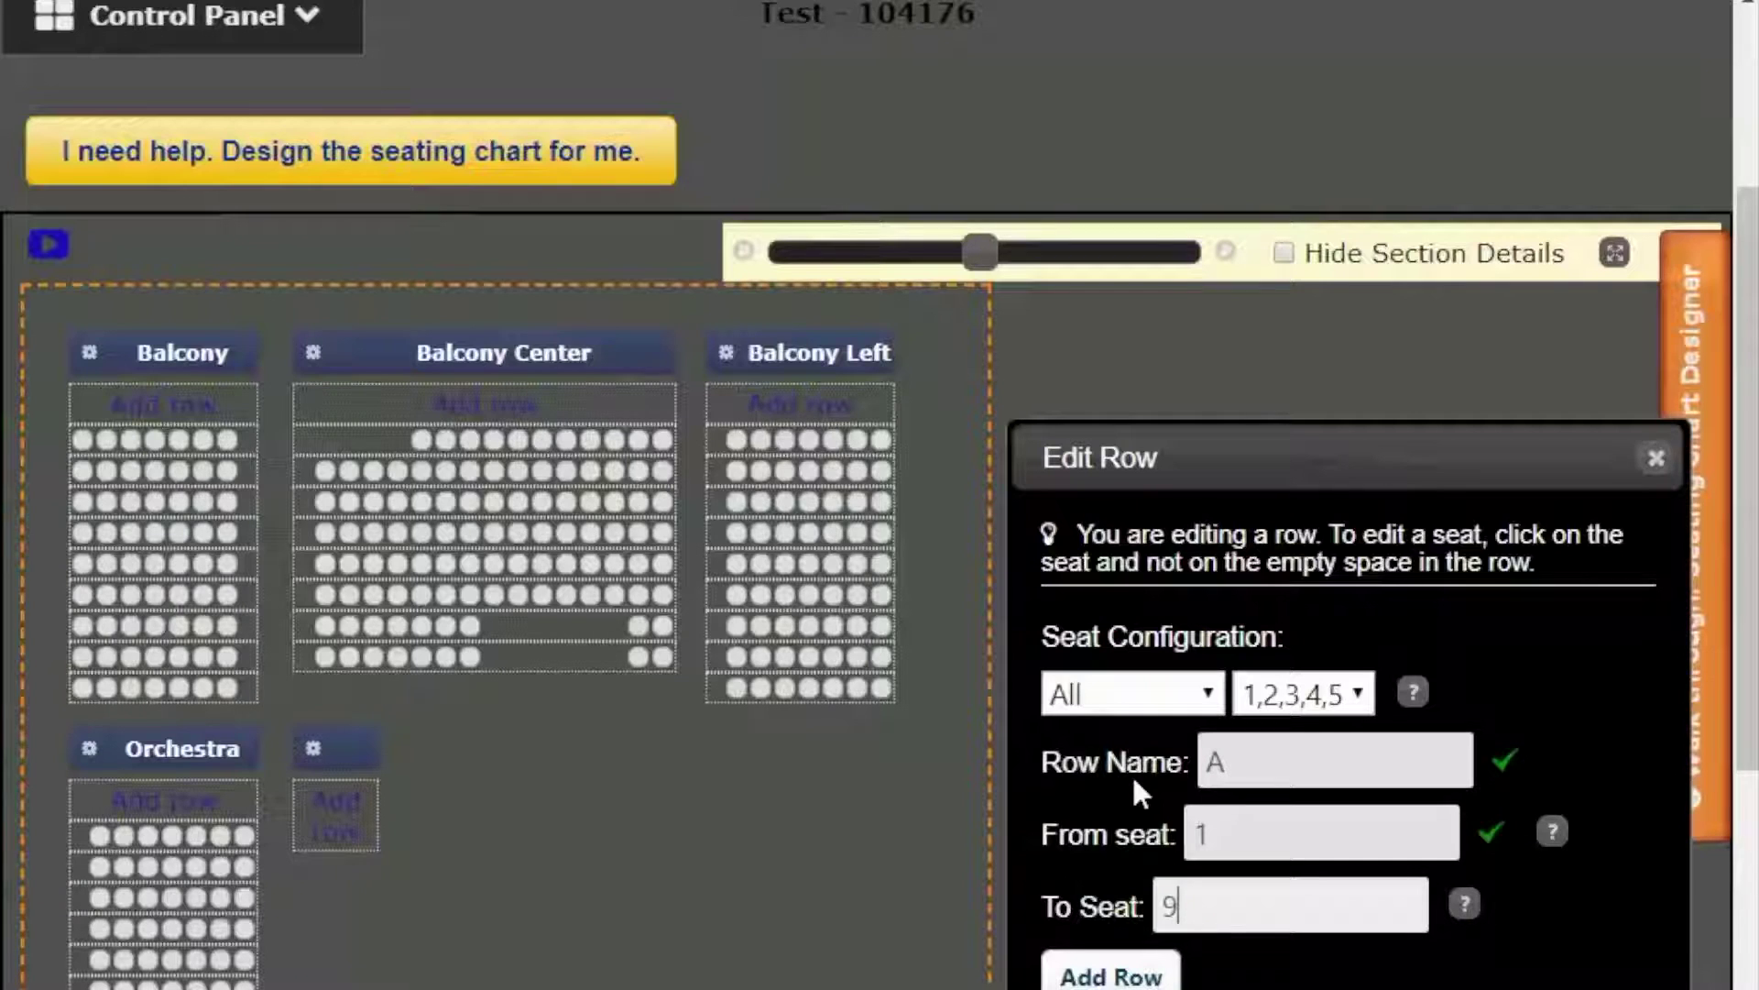
left_click(1137, 974)
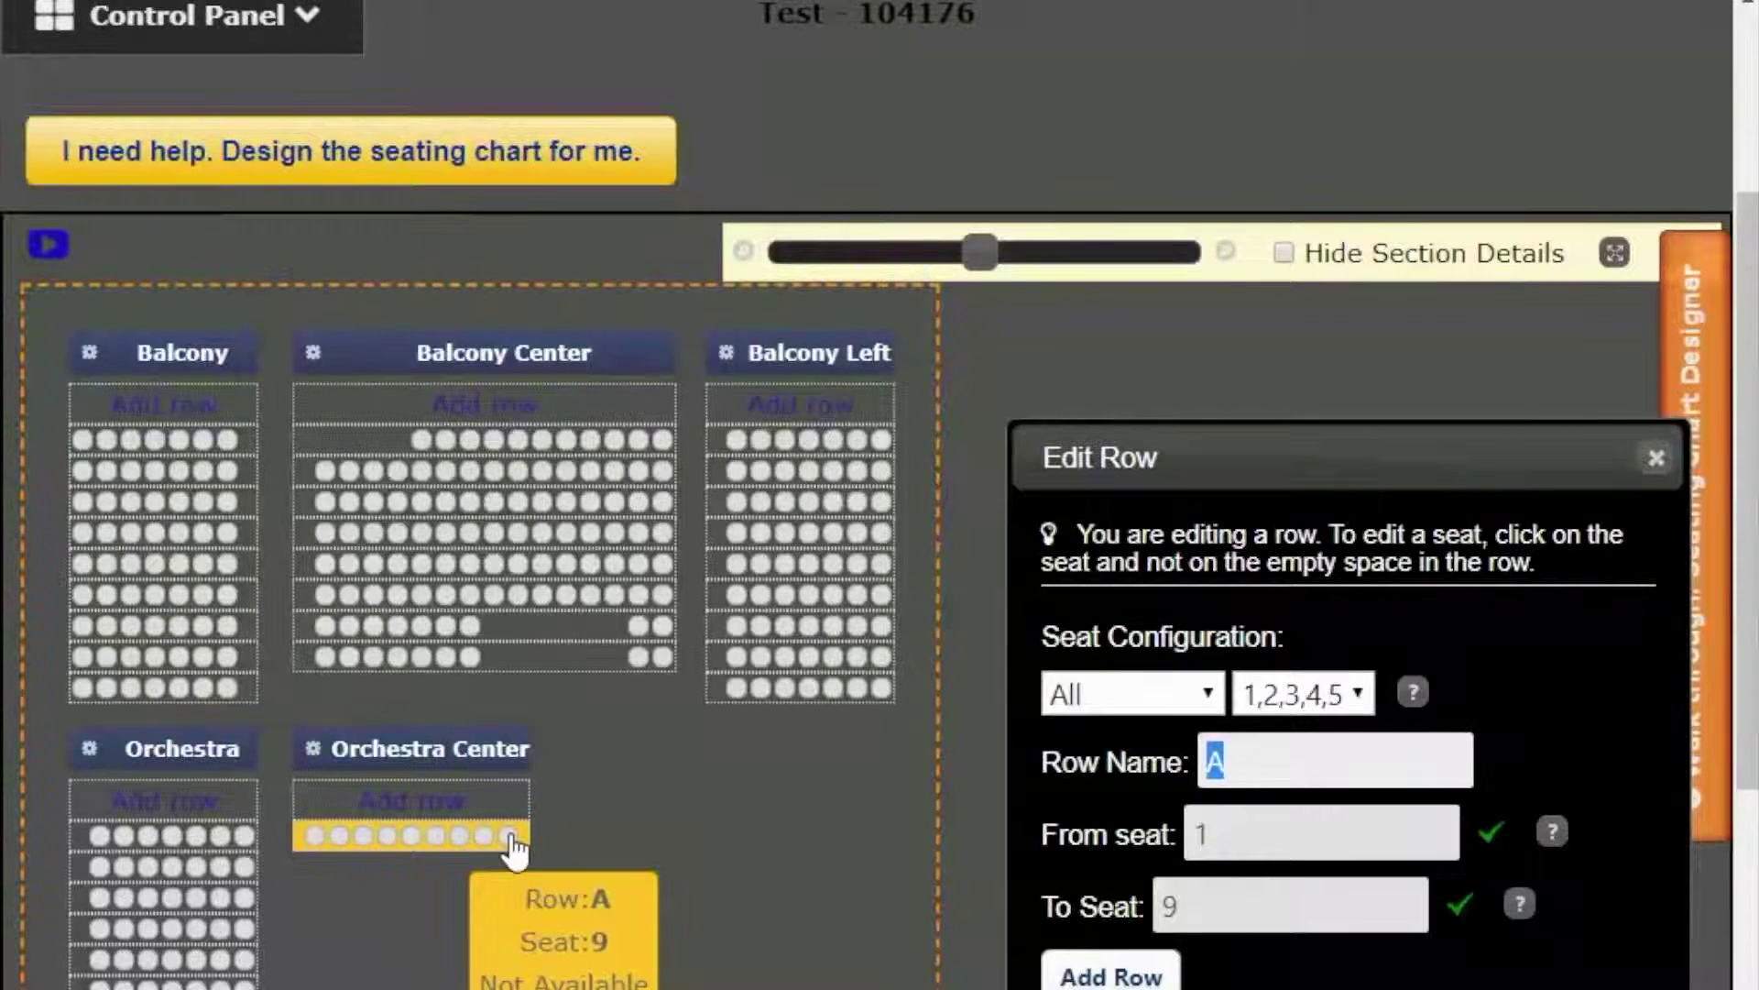
- Add row B with 10 seats and row C with 11 seats
key("alt+Tab")
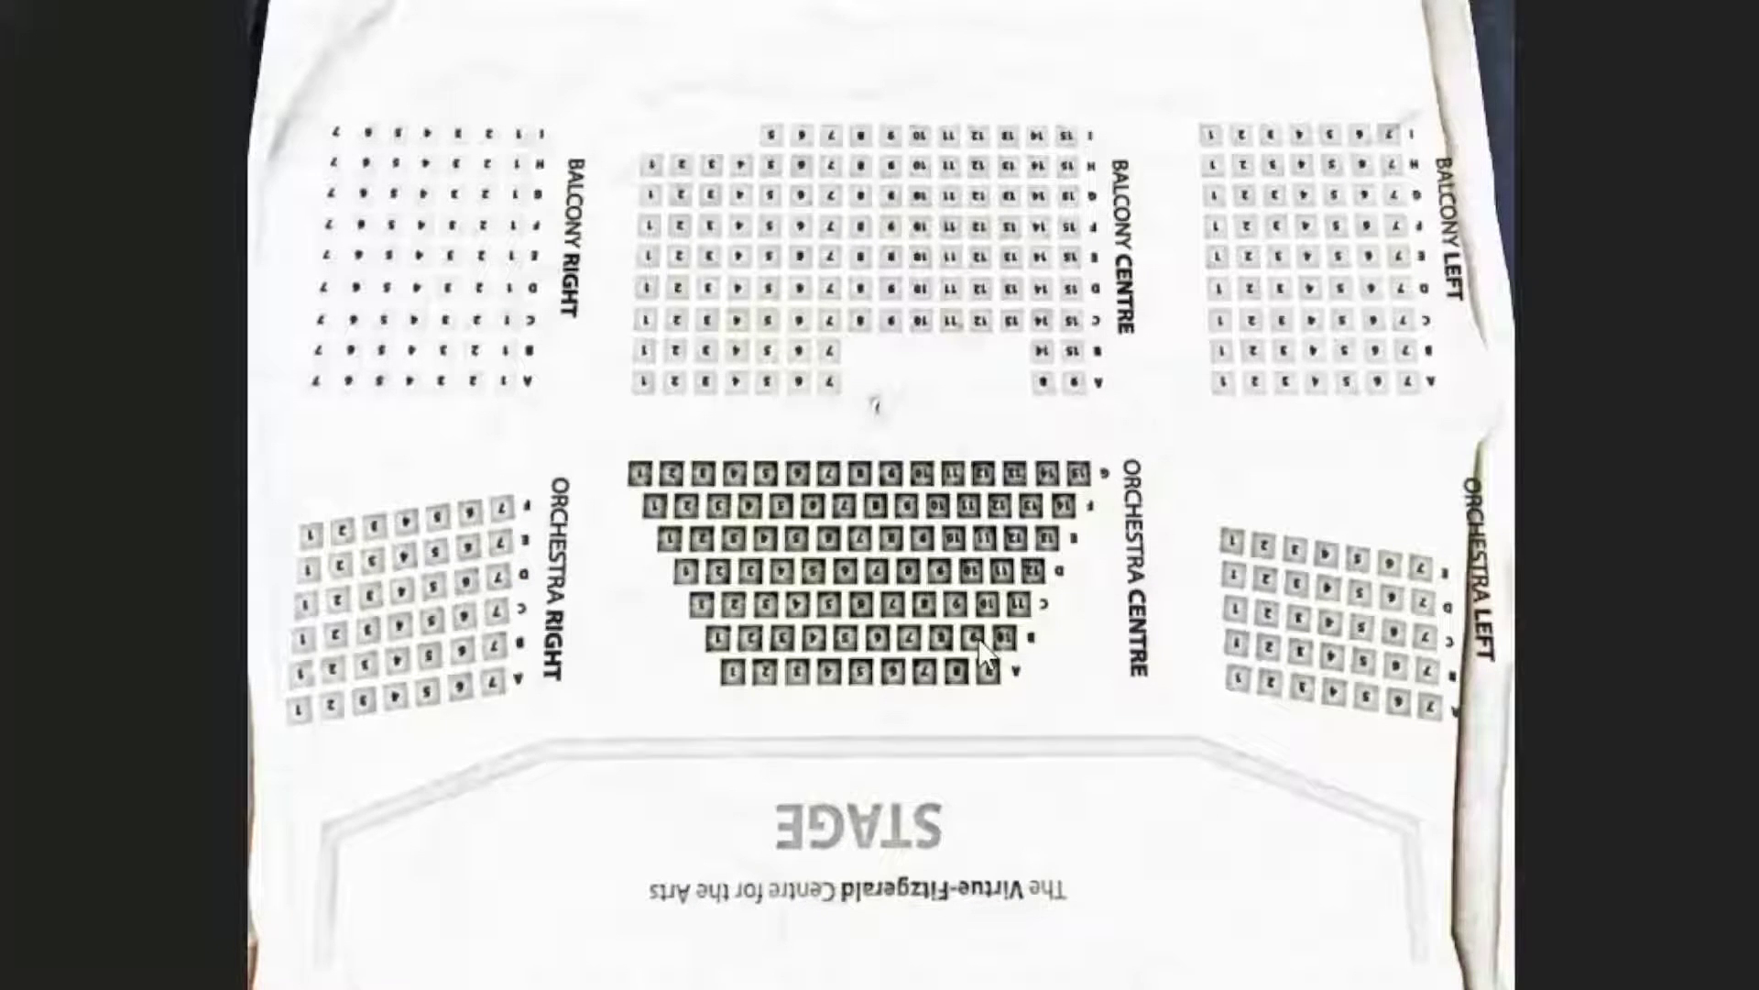
key("alt+Tab")
double_click(1166, 907)
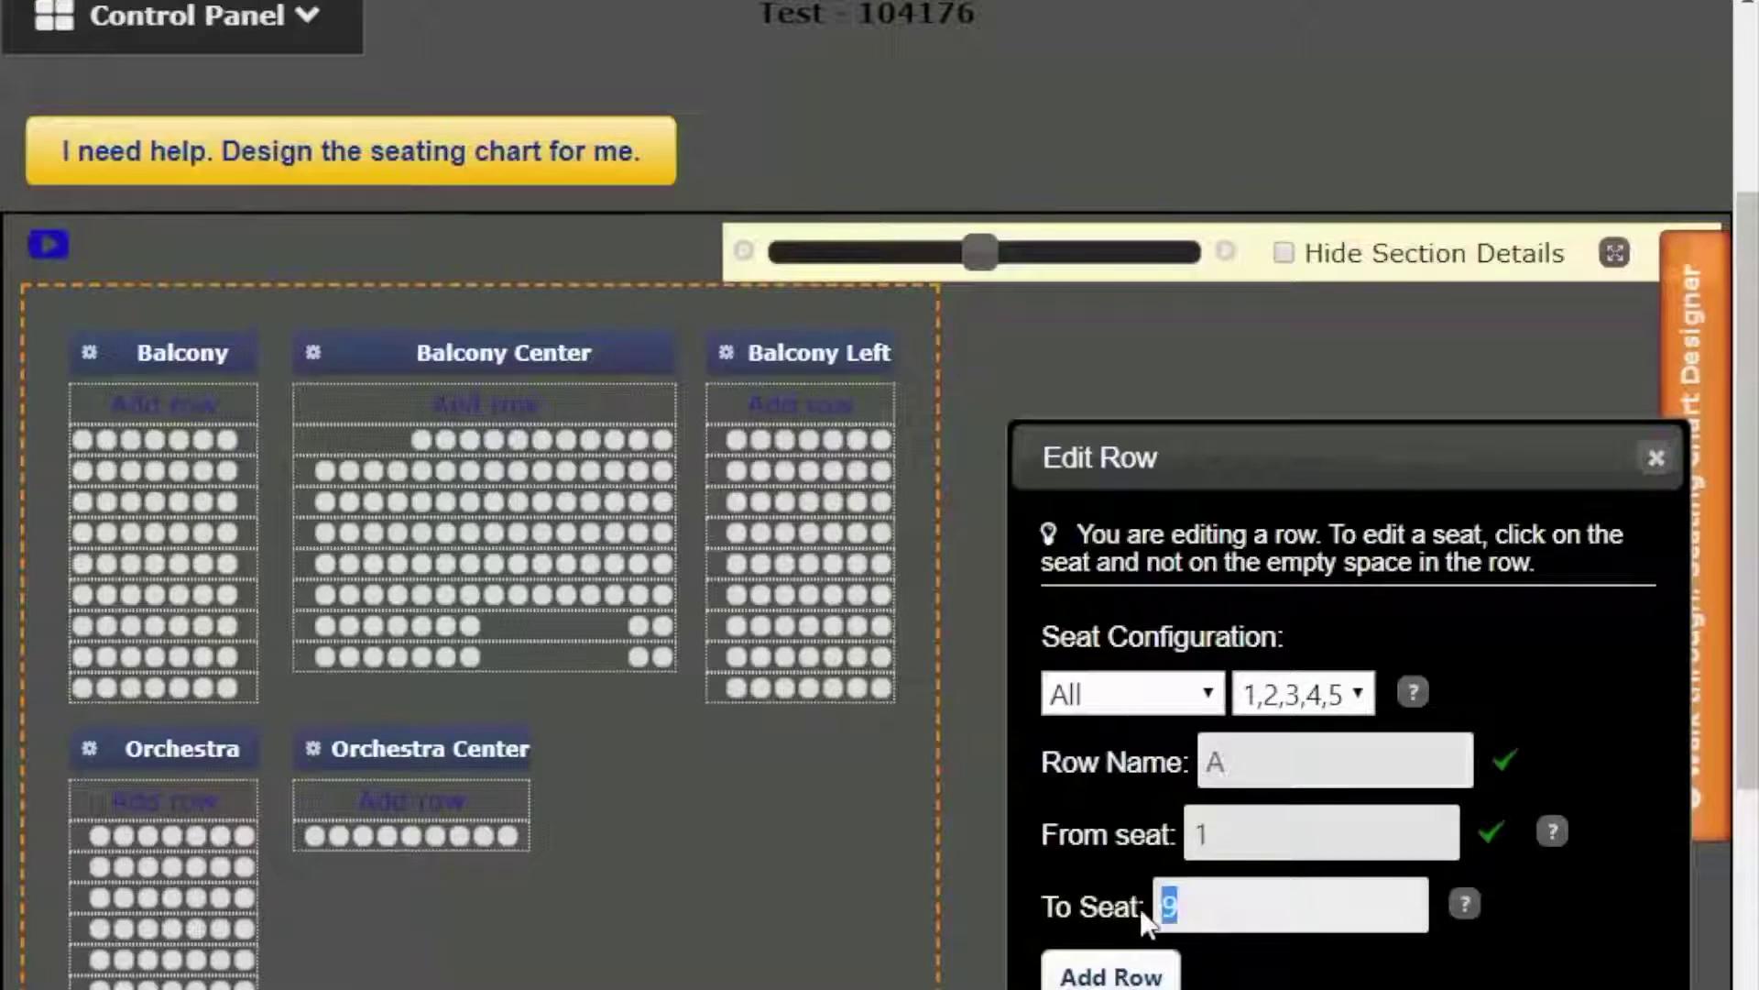
type("10")
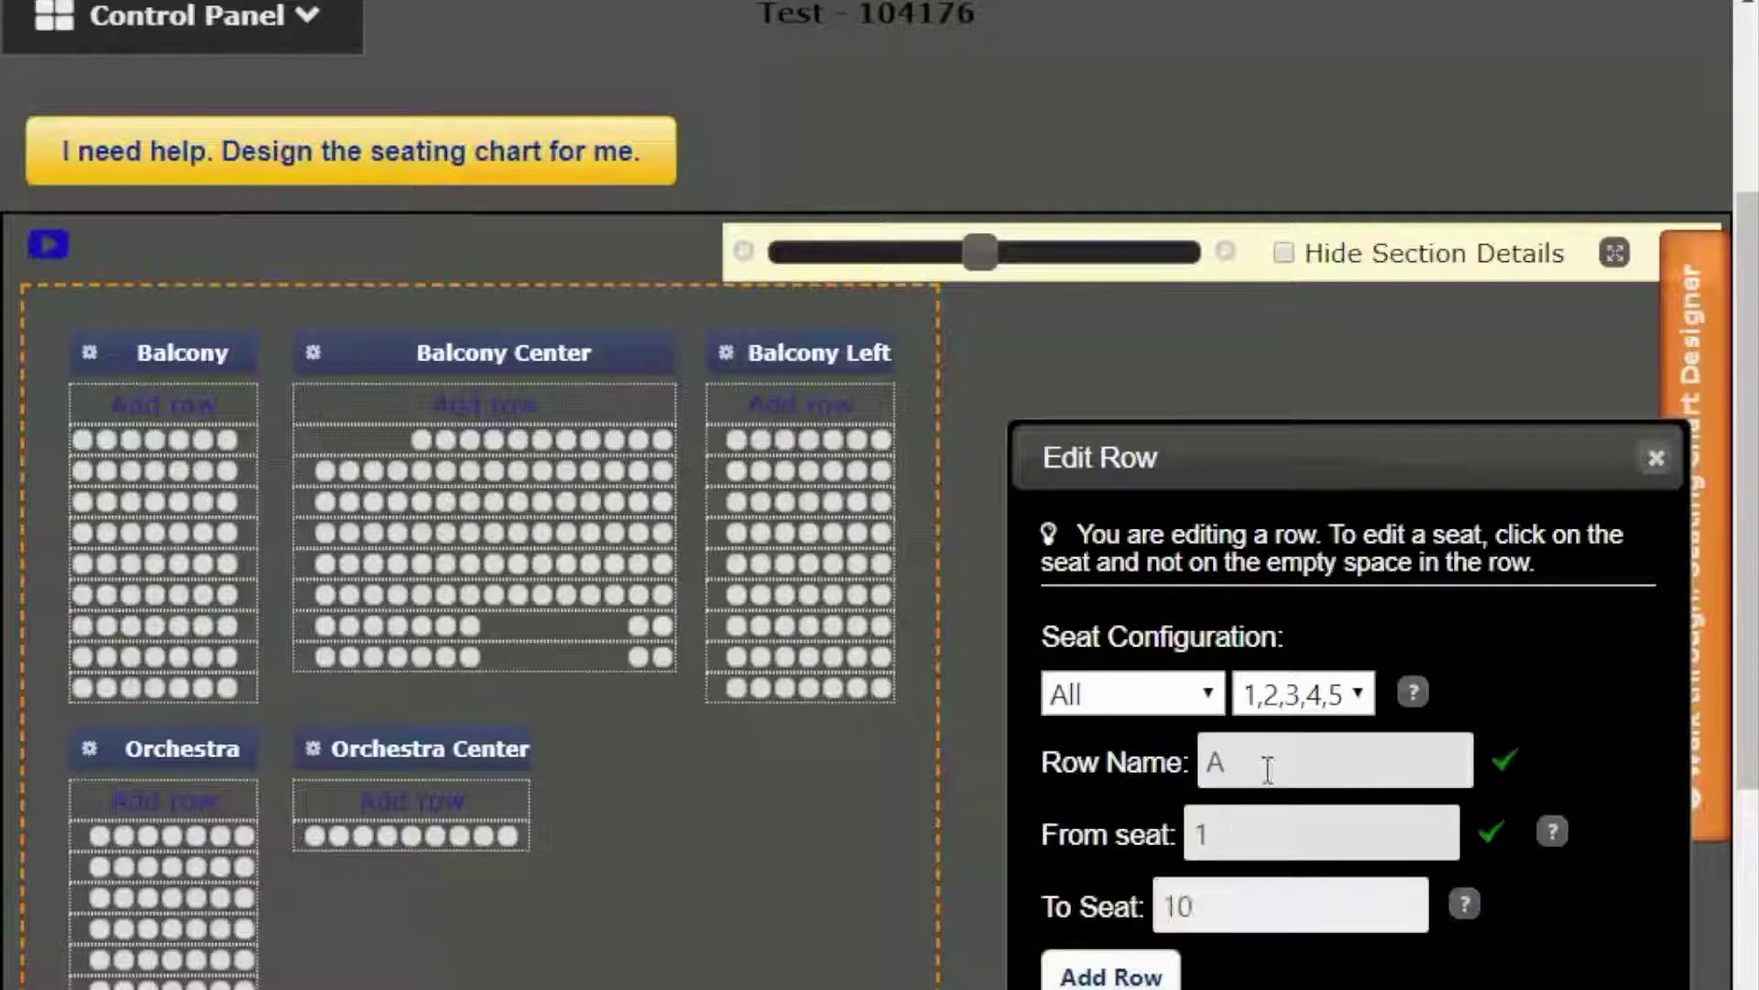
left_click_drag(1265, 760, 1168, 773)
type("B")
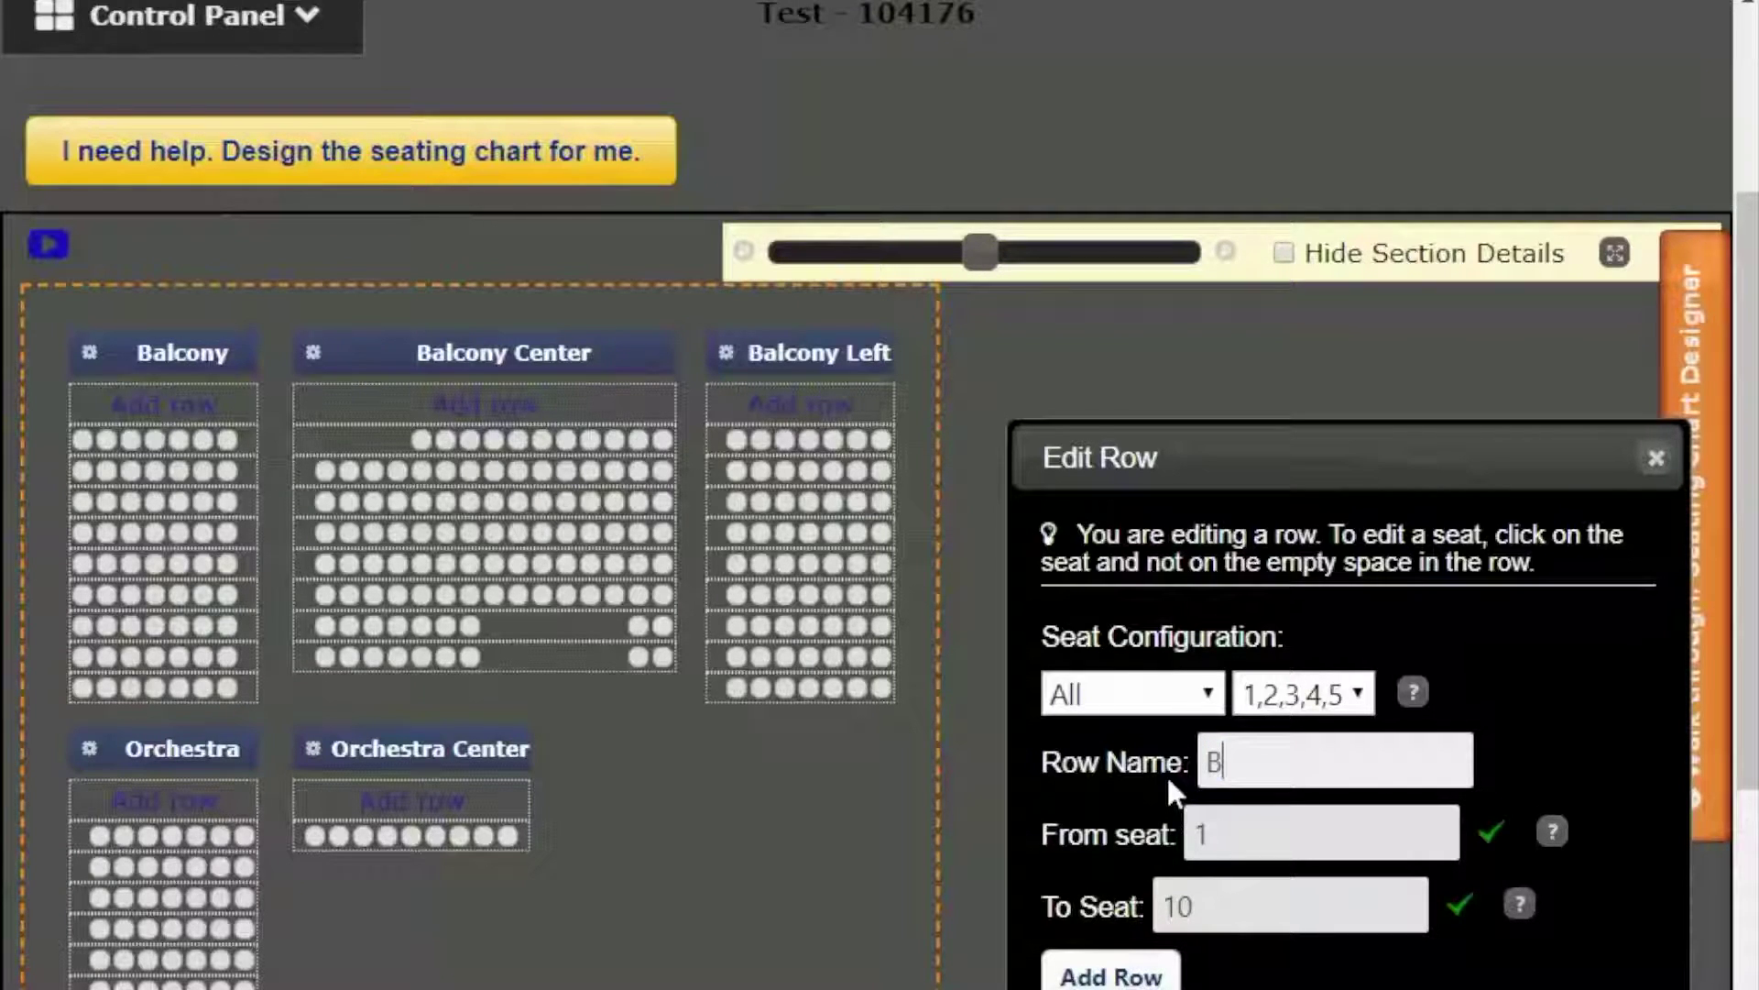
left_click(1134, 974)
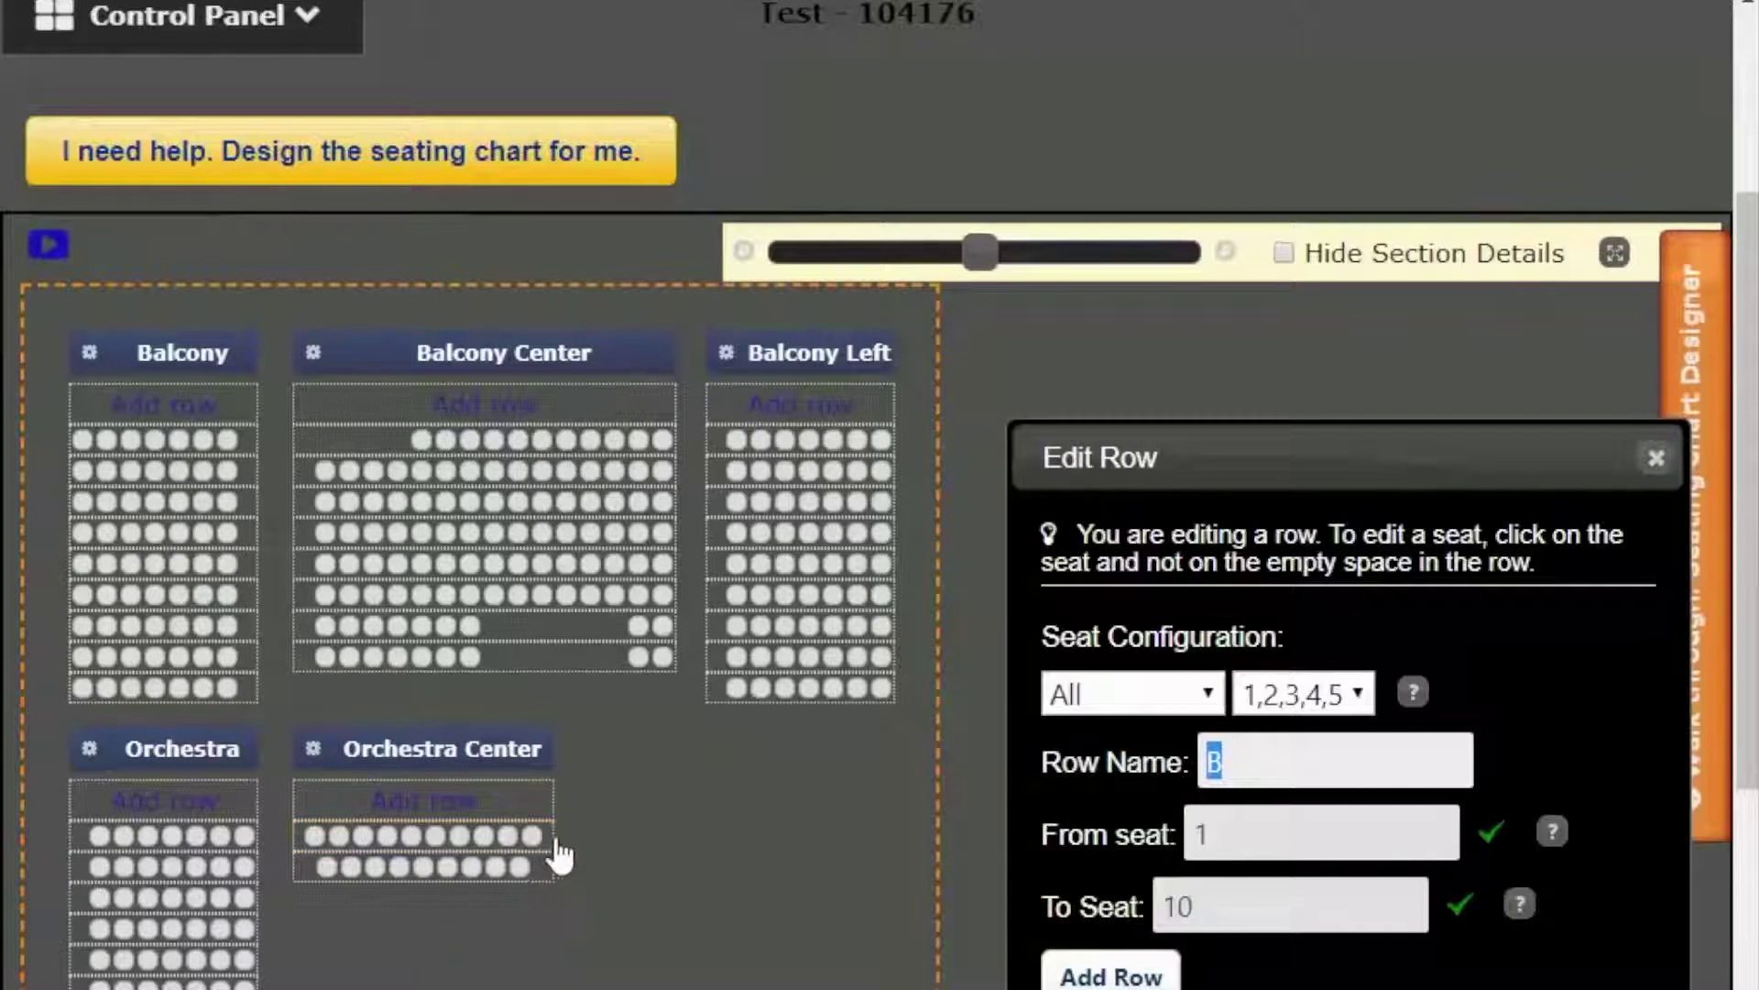
key("alt+Tab")
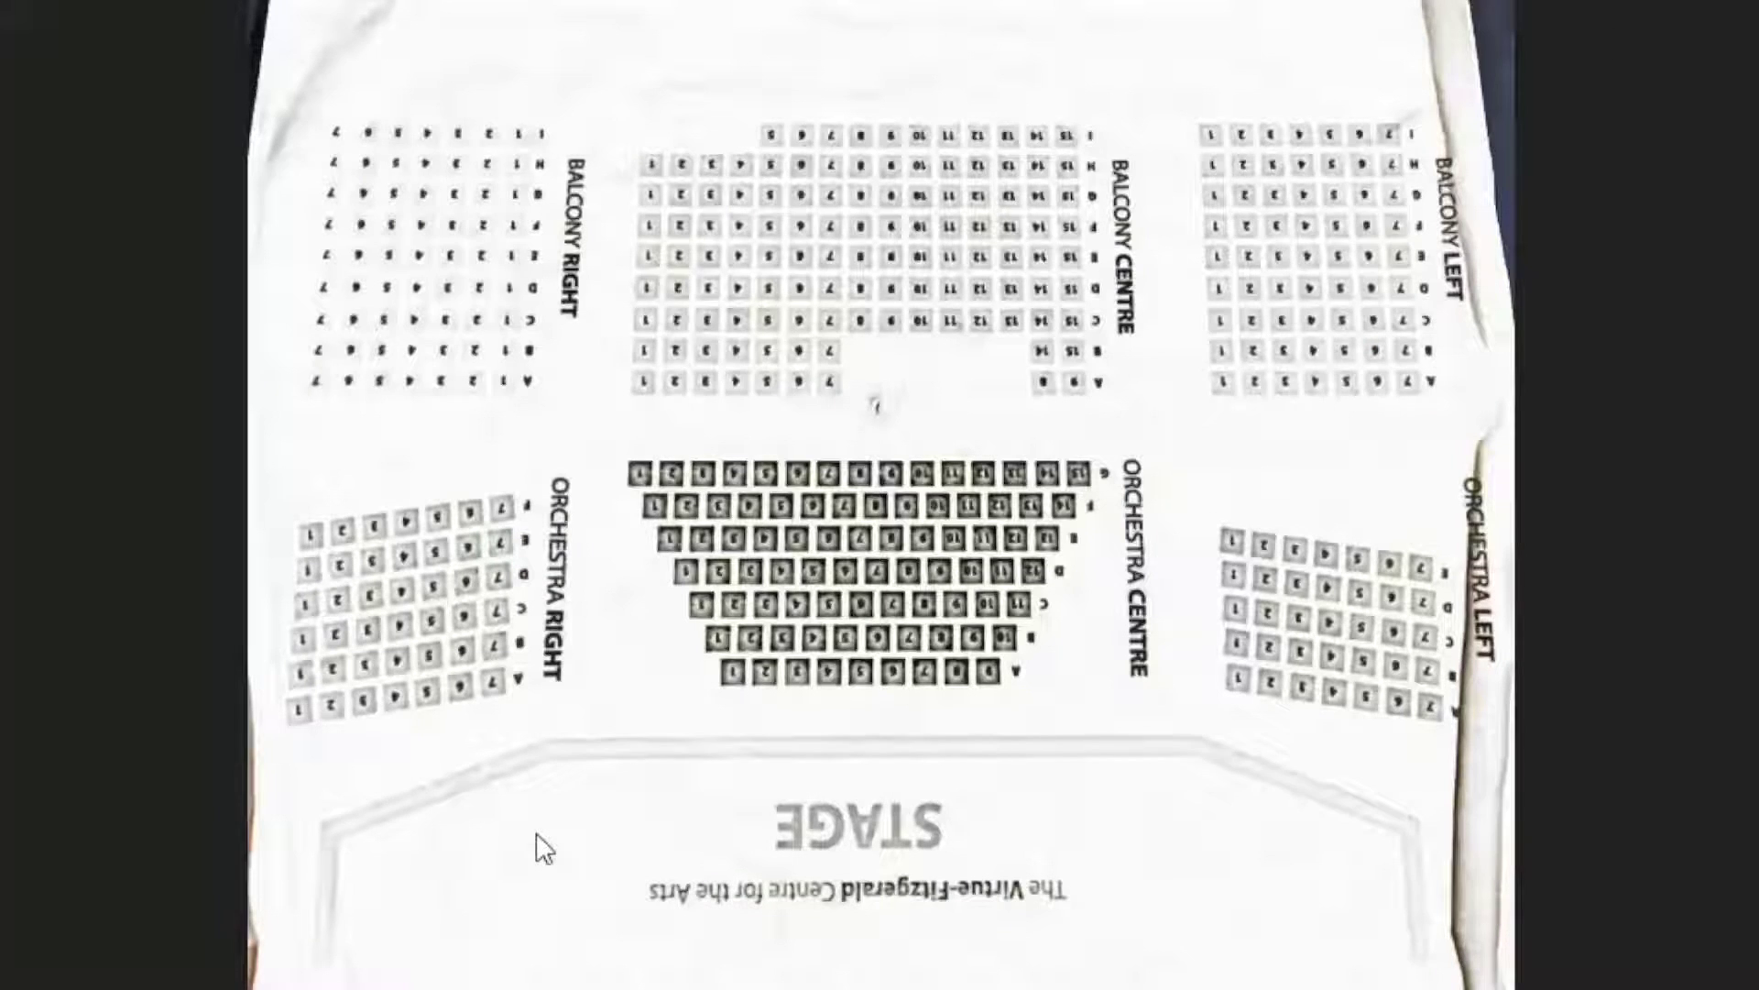
key("alt+Tab")
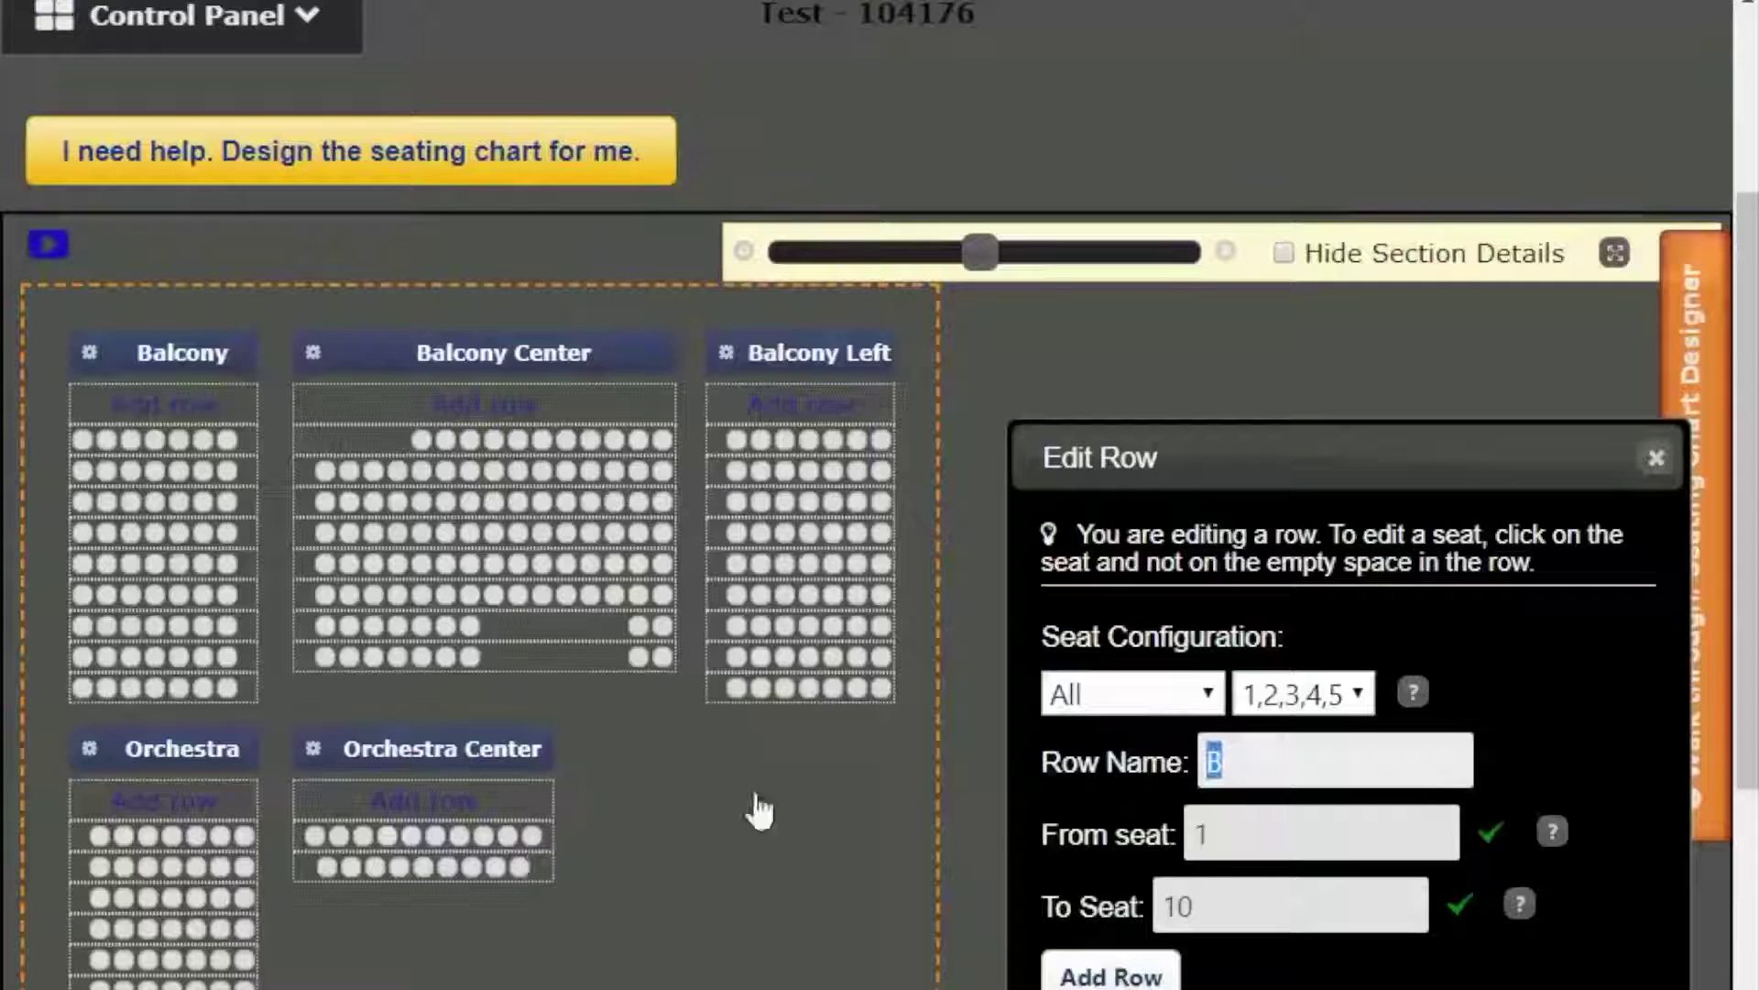
key("Tab")
key("Tab")
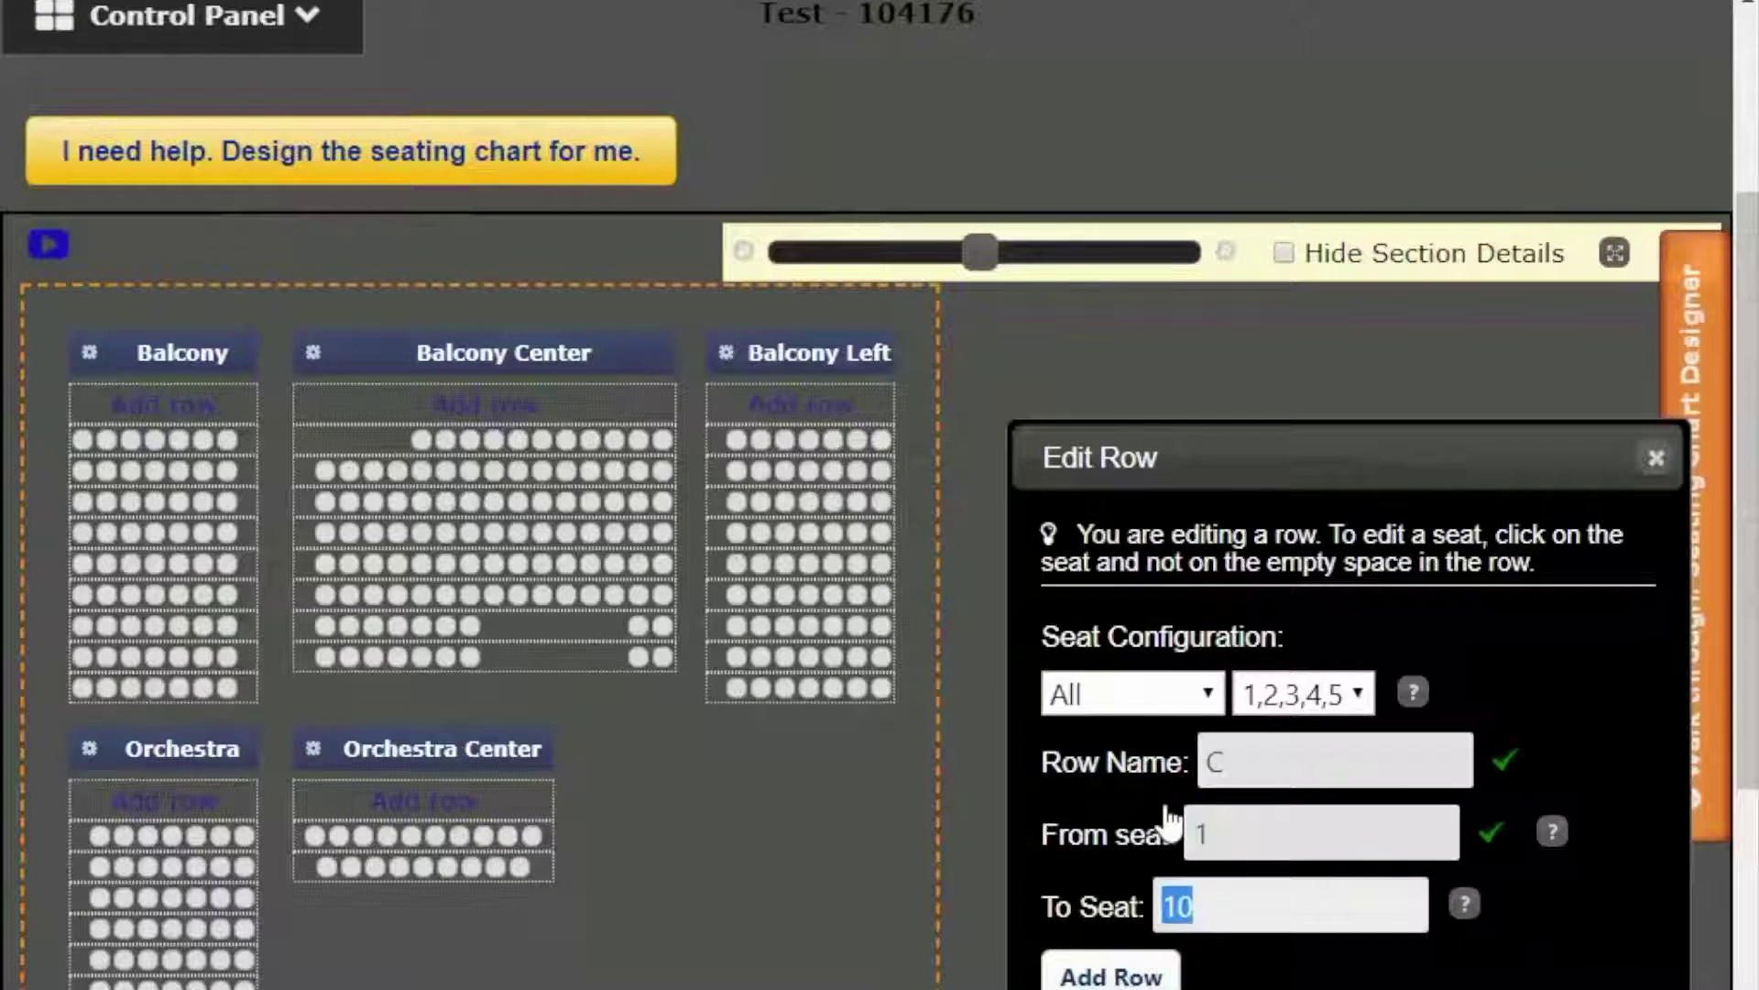
type("11")
left_click(1070, 974)
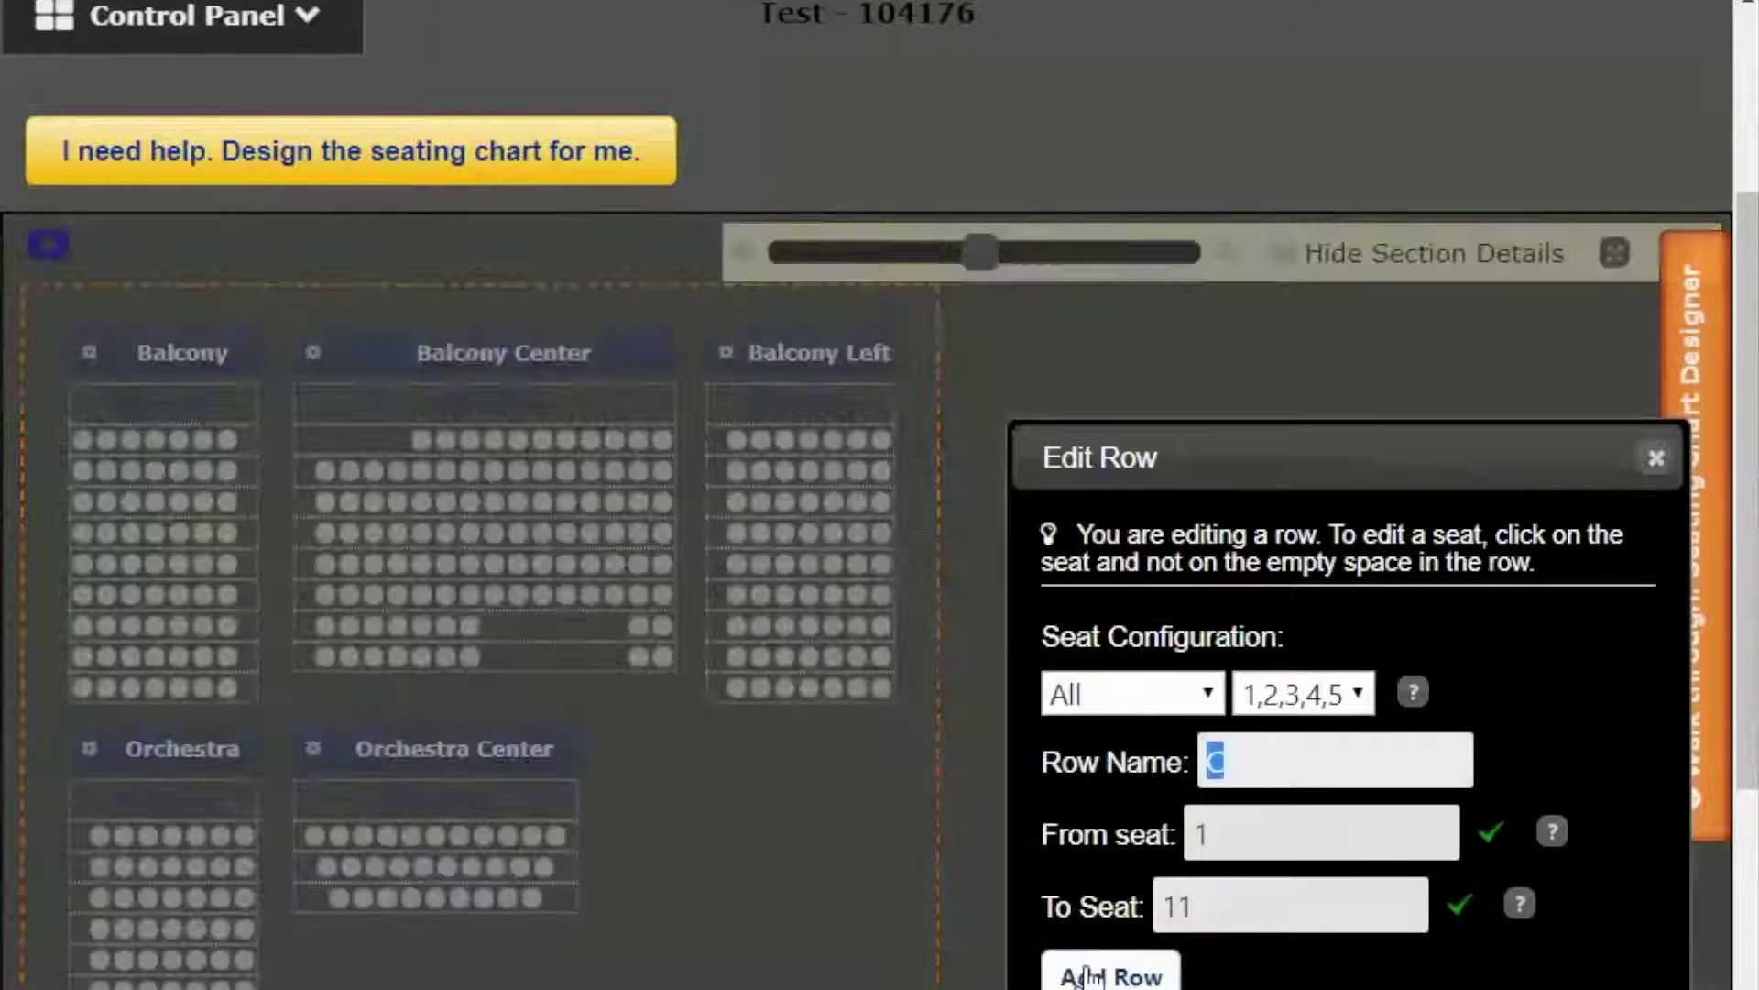
- Add row D with 12 seats and row E with 13 seats
key("alt+Tab")
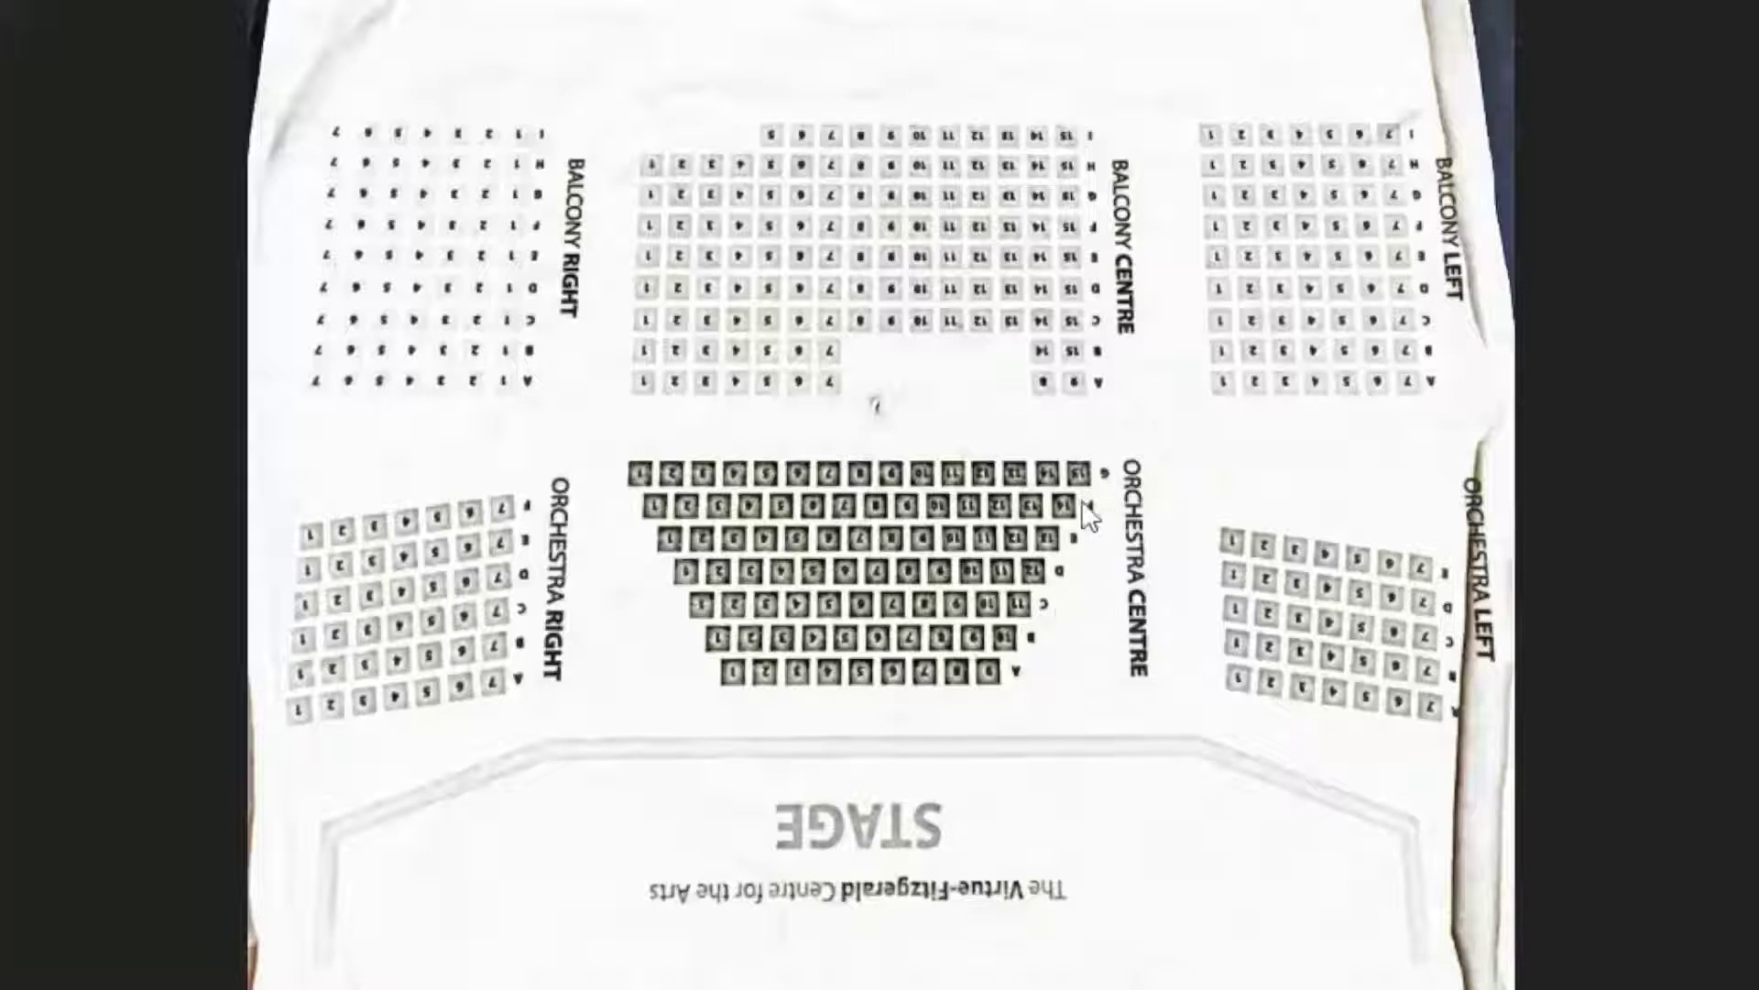
key("alt+Tab")
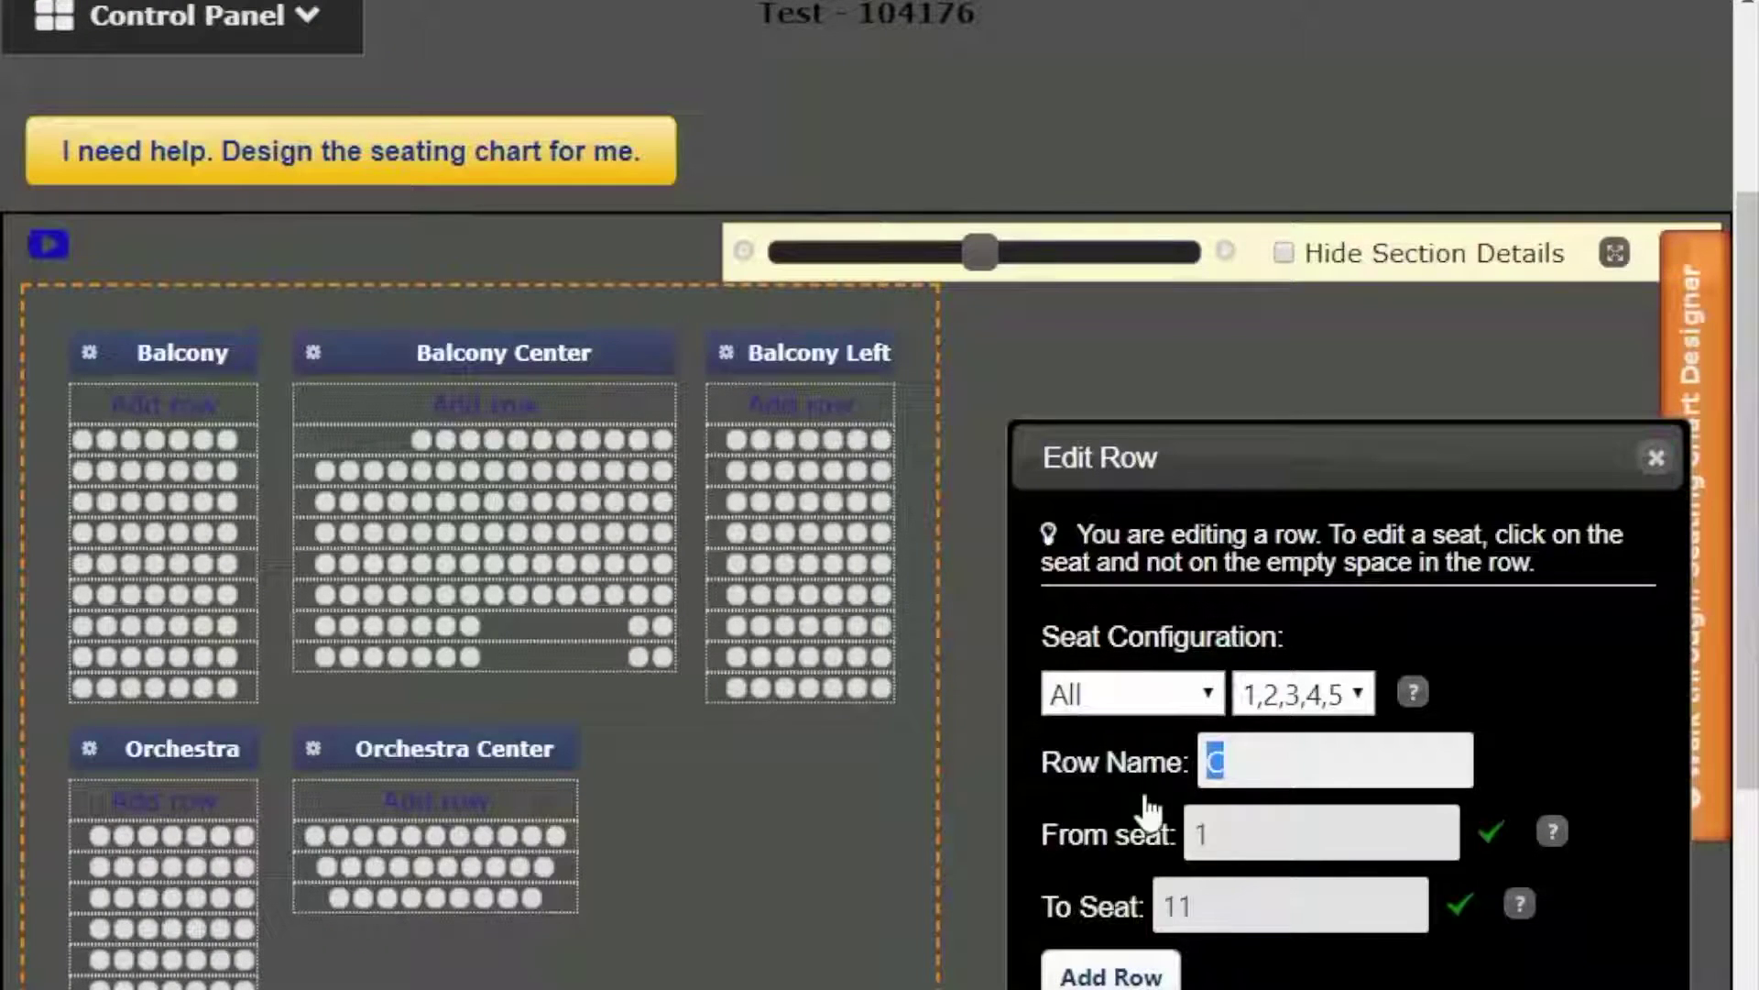
type("D")
key("Tab")
key("Tab")
type("12")
left_click(1145, 975)
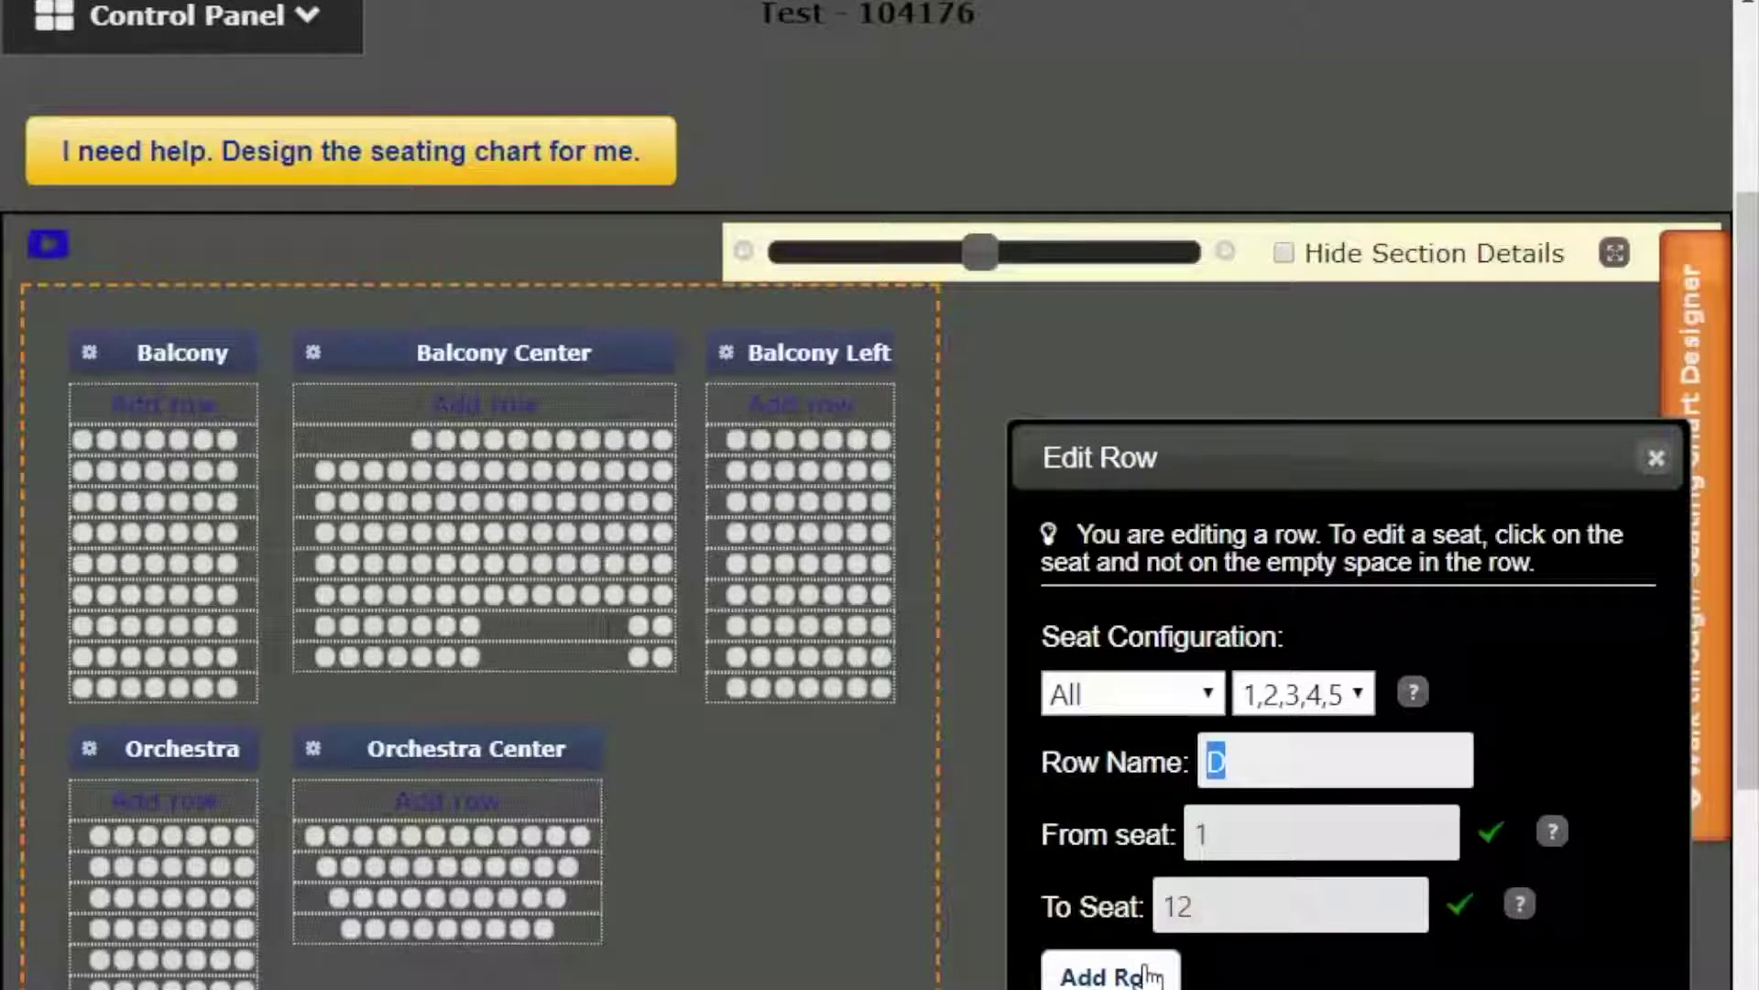
type("E")
key("Tab")
key("Tab")
key("Tab")
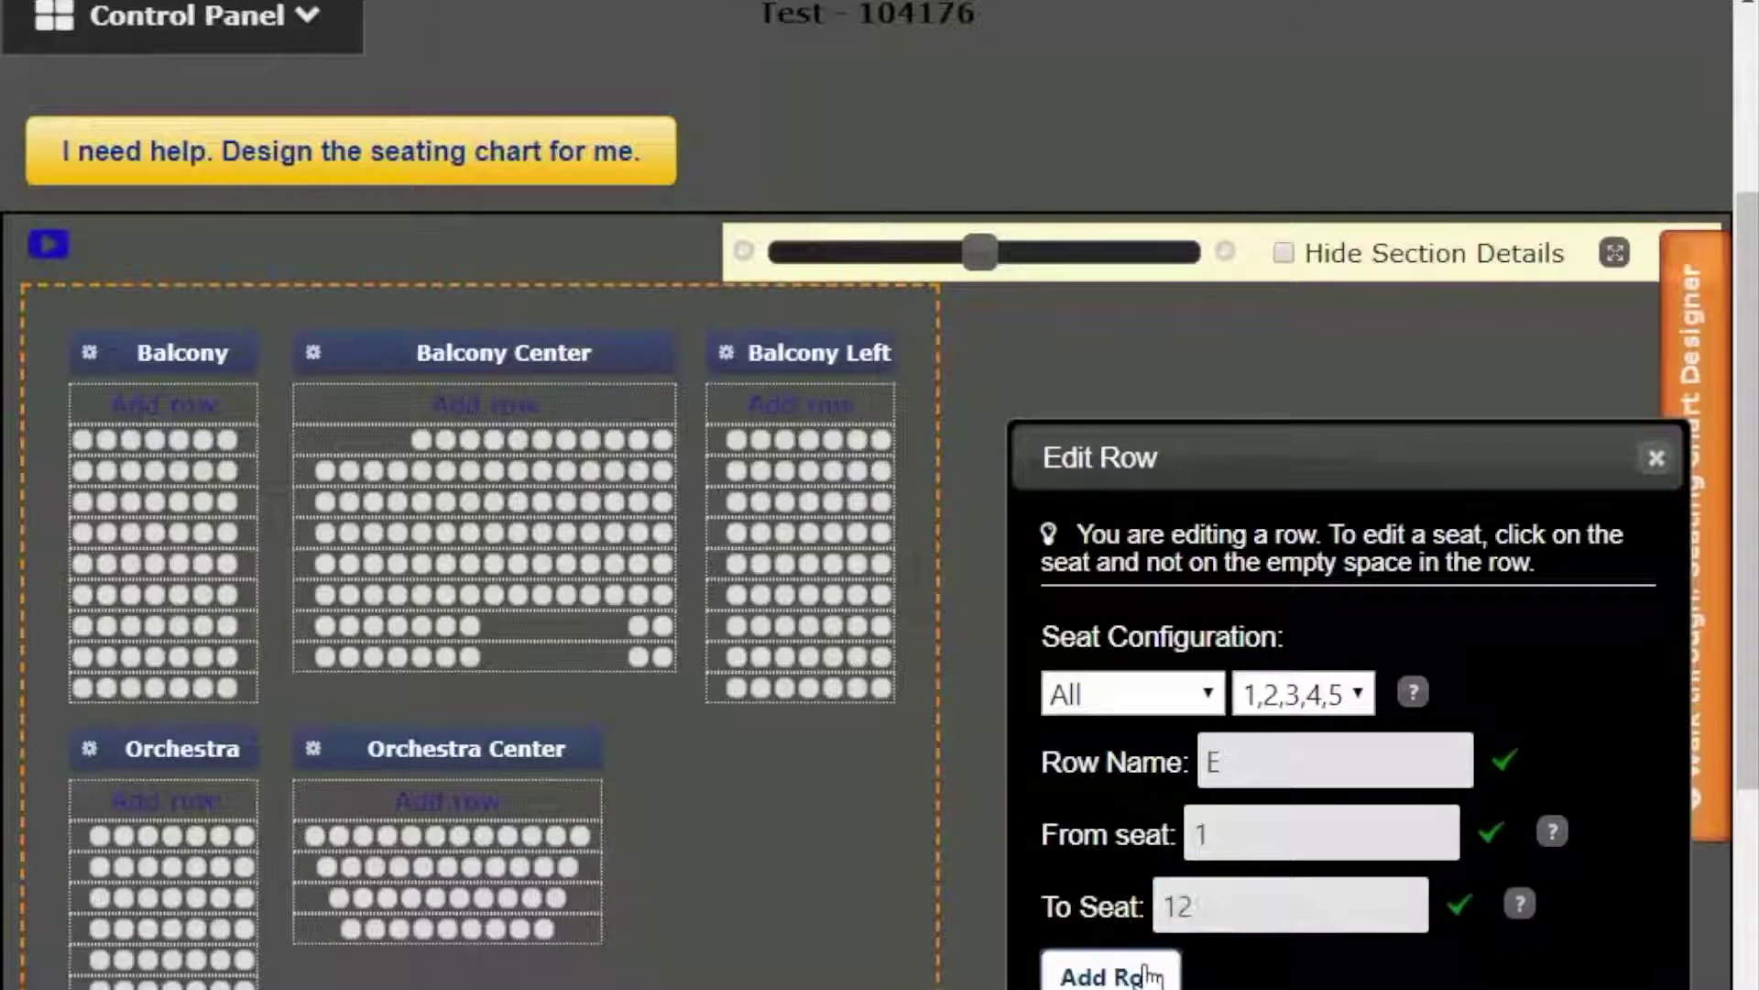
key("shift+Tab")
type("13")
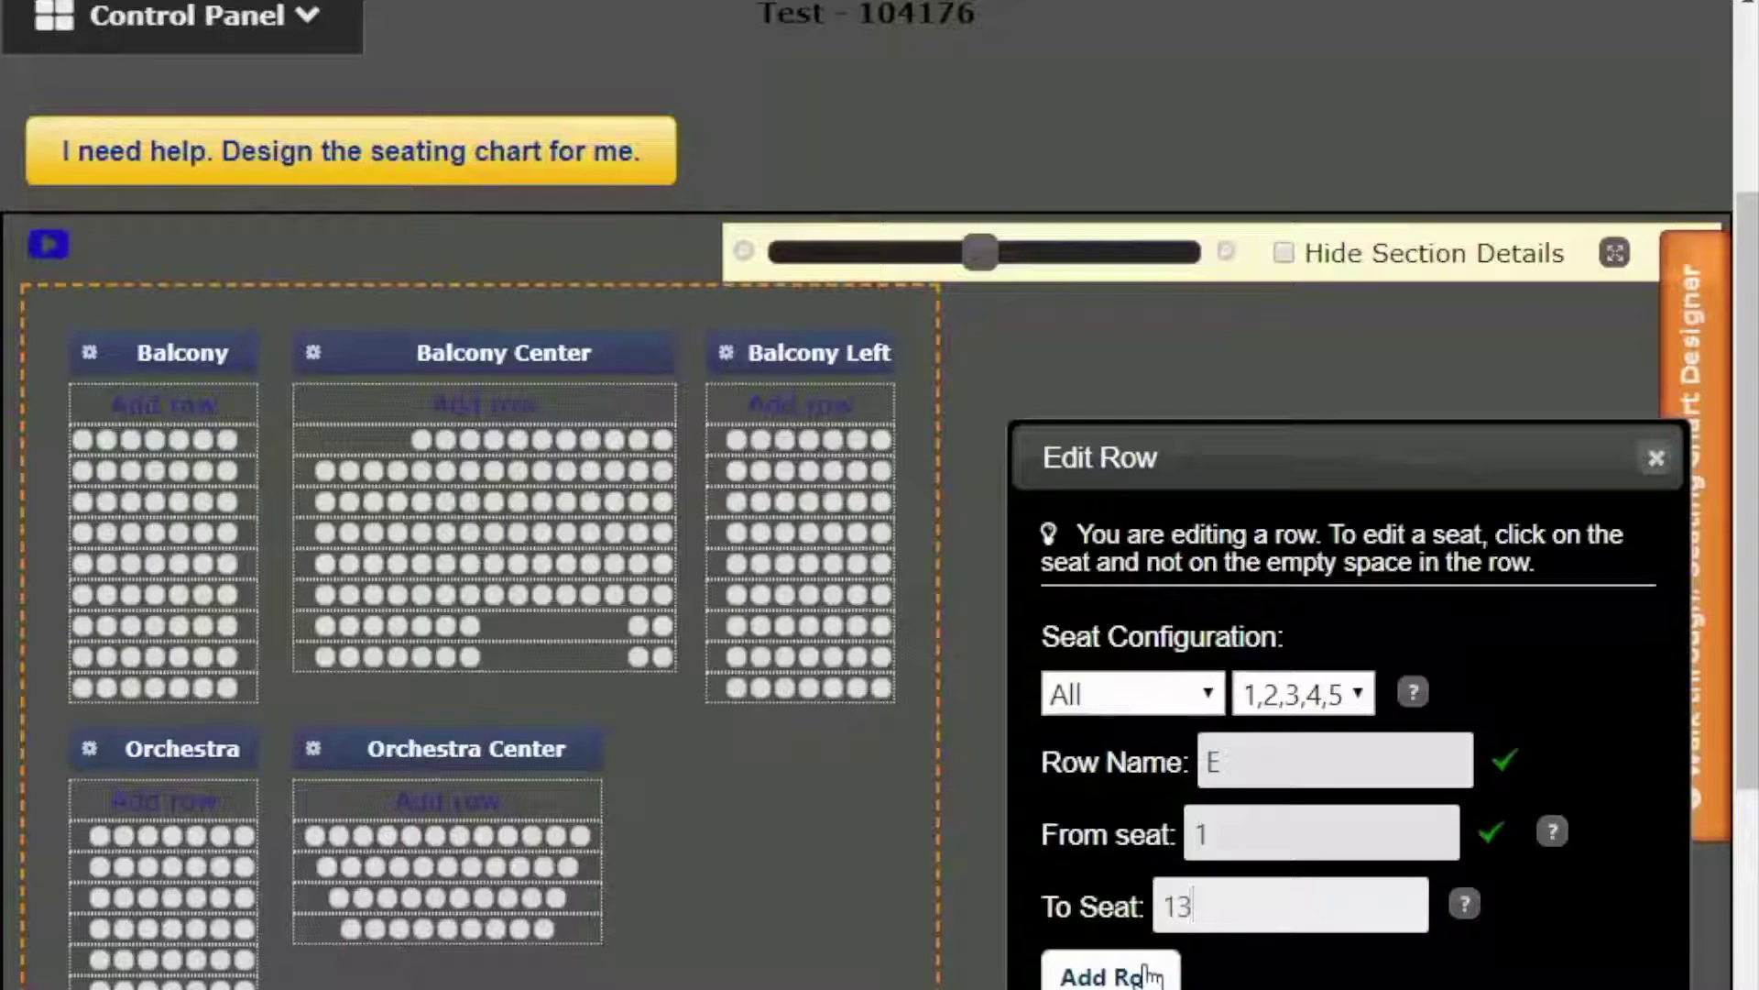
left_click(1145, 976)
- Add row F with 14 seats and row G with 15 seats, then close the row editor
type("F")
key("Tab")
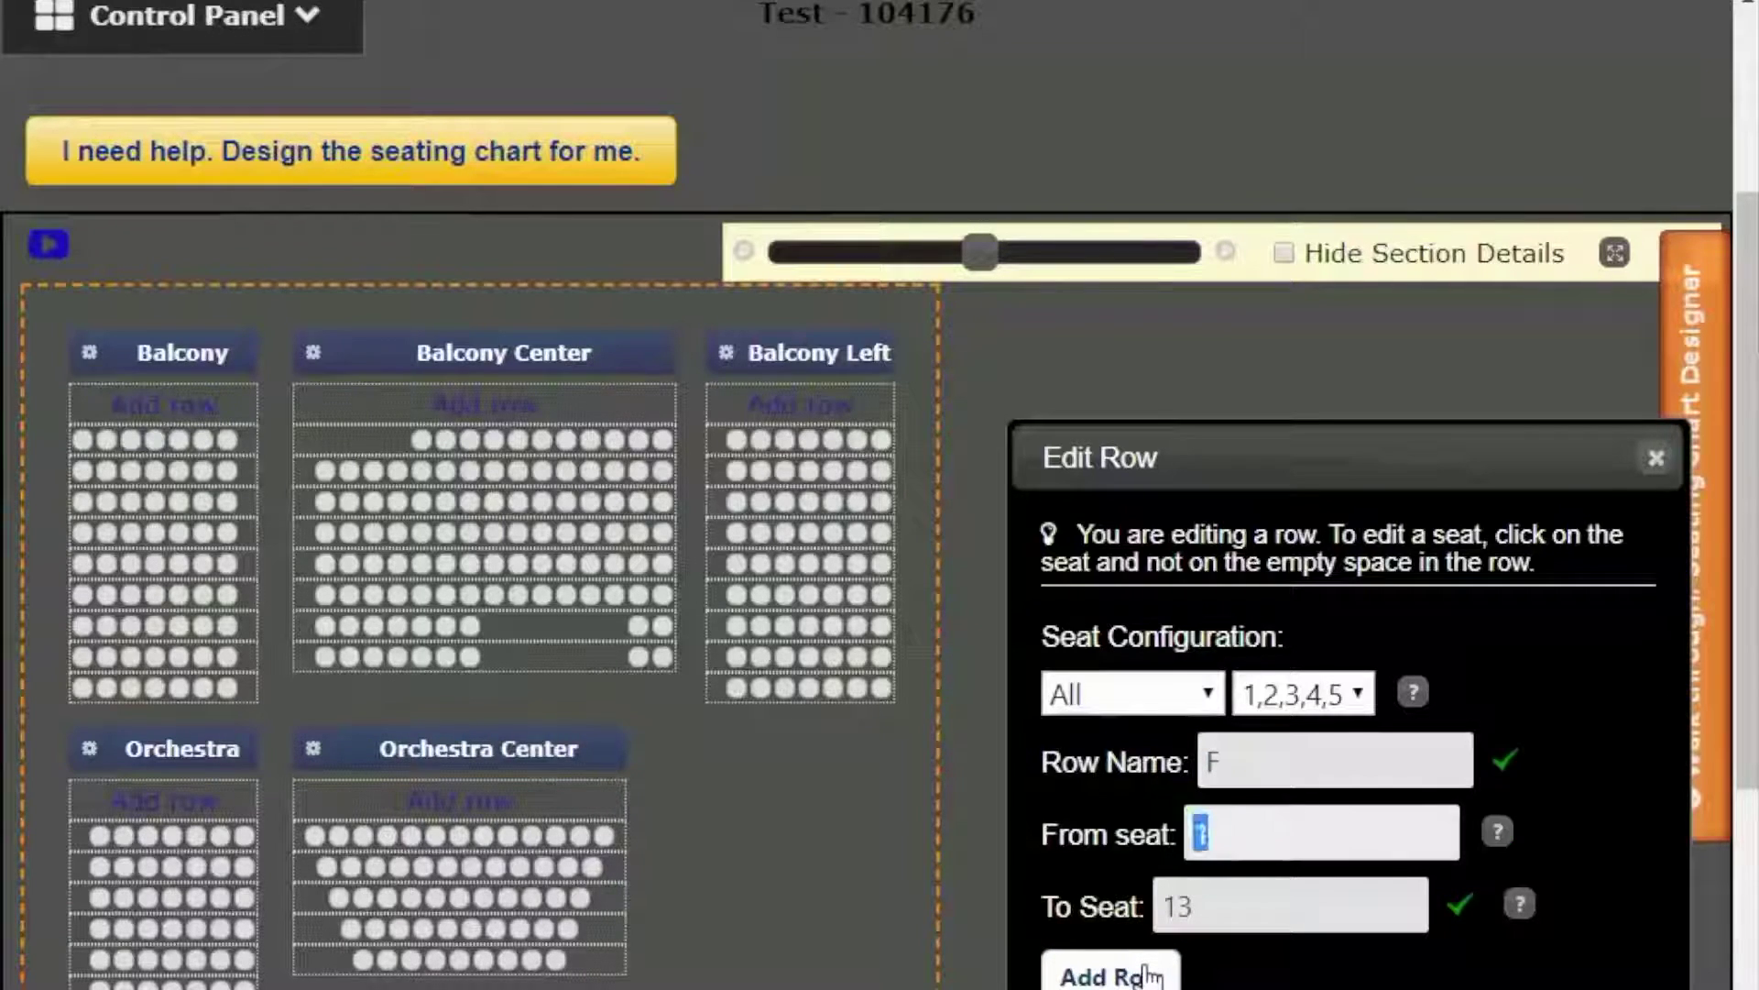
key("Tab")
type("14")
left_click(1145, 976)
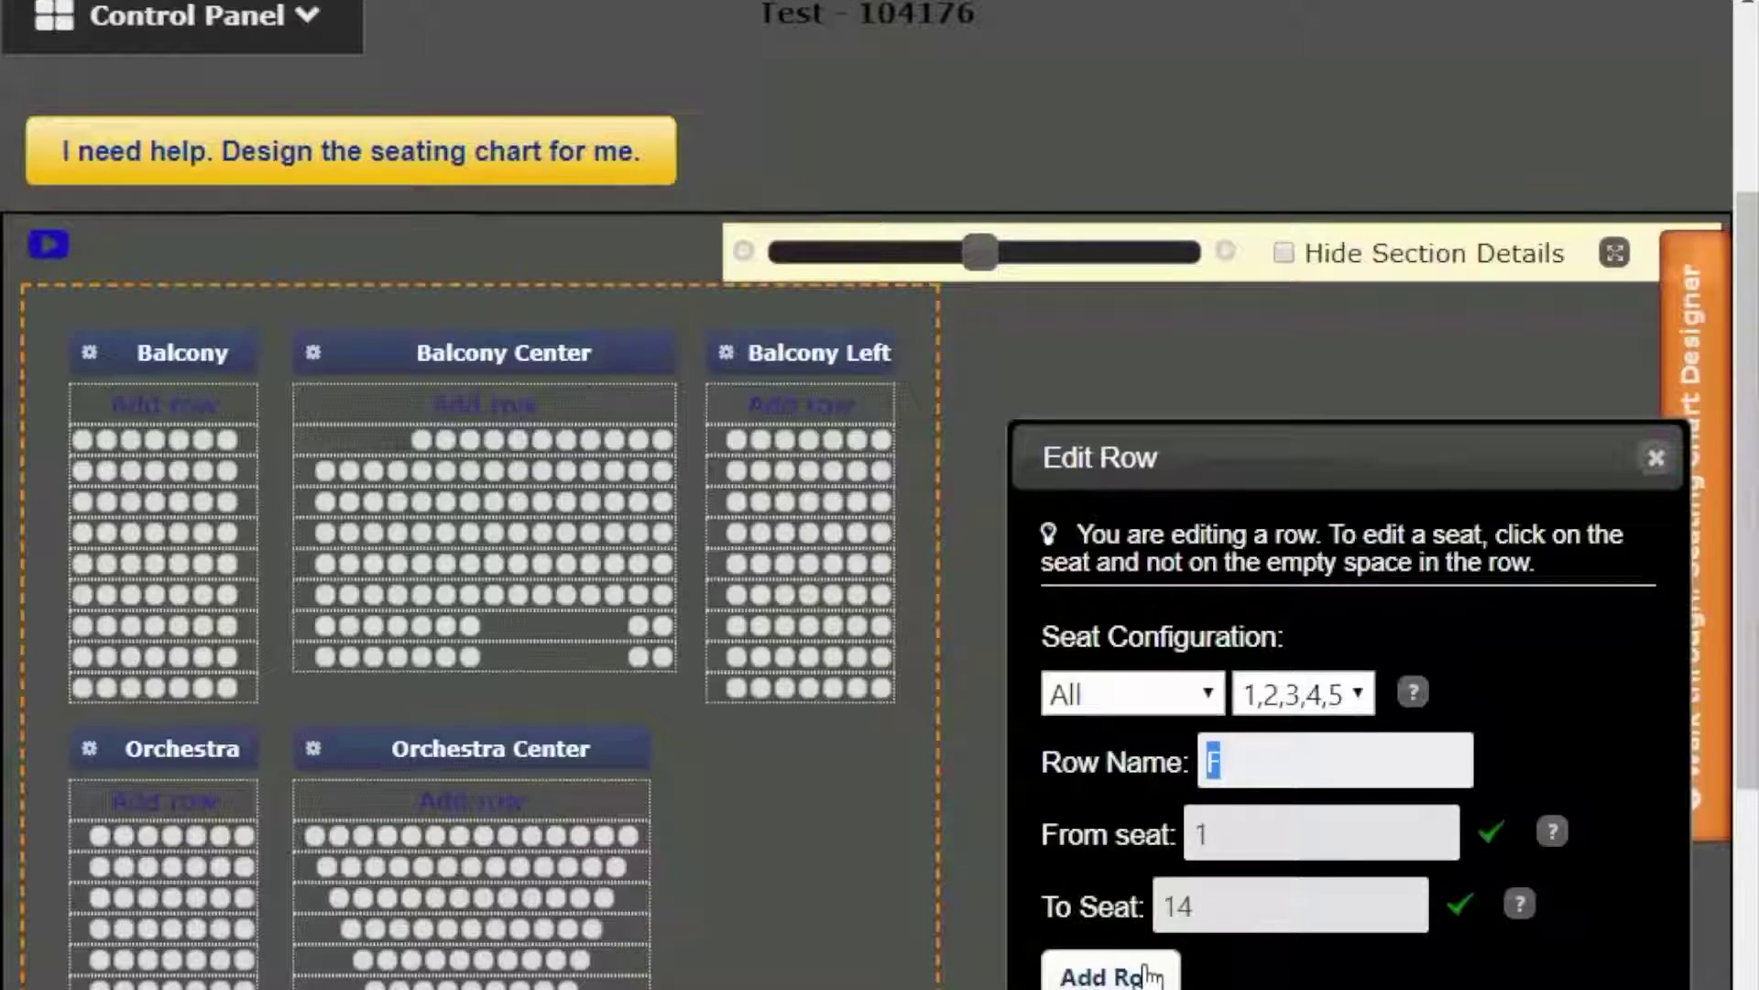
type("G")
key("Tab")
key("Tab")
type("15")
left_click(1148, 974)
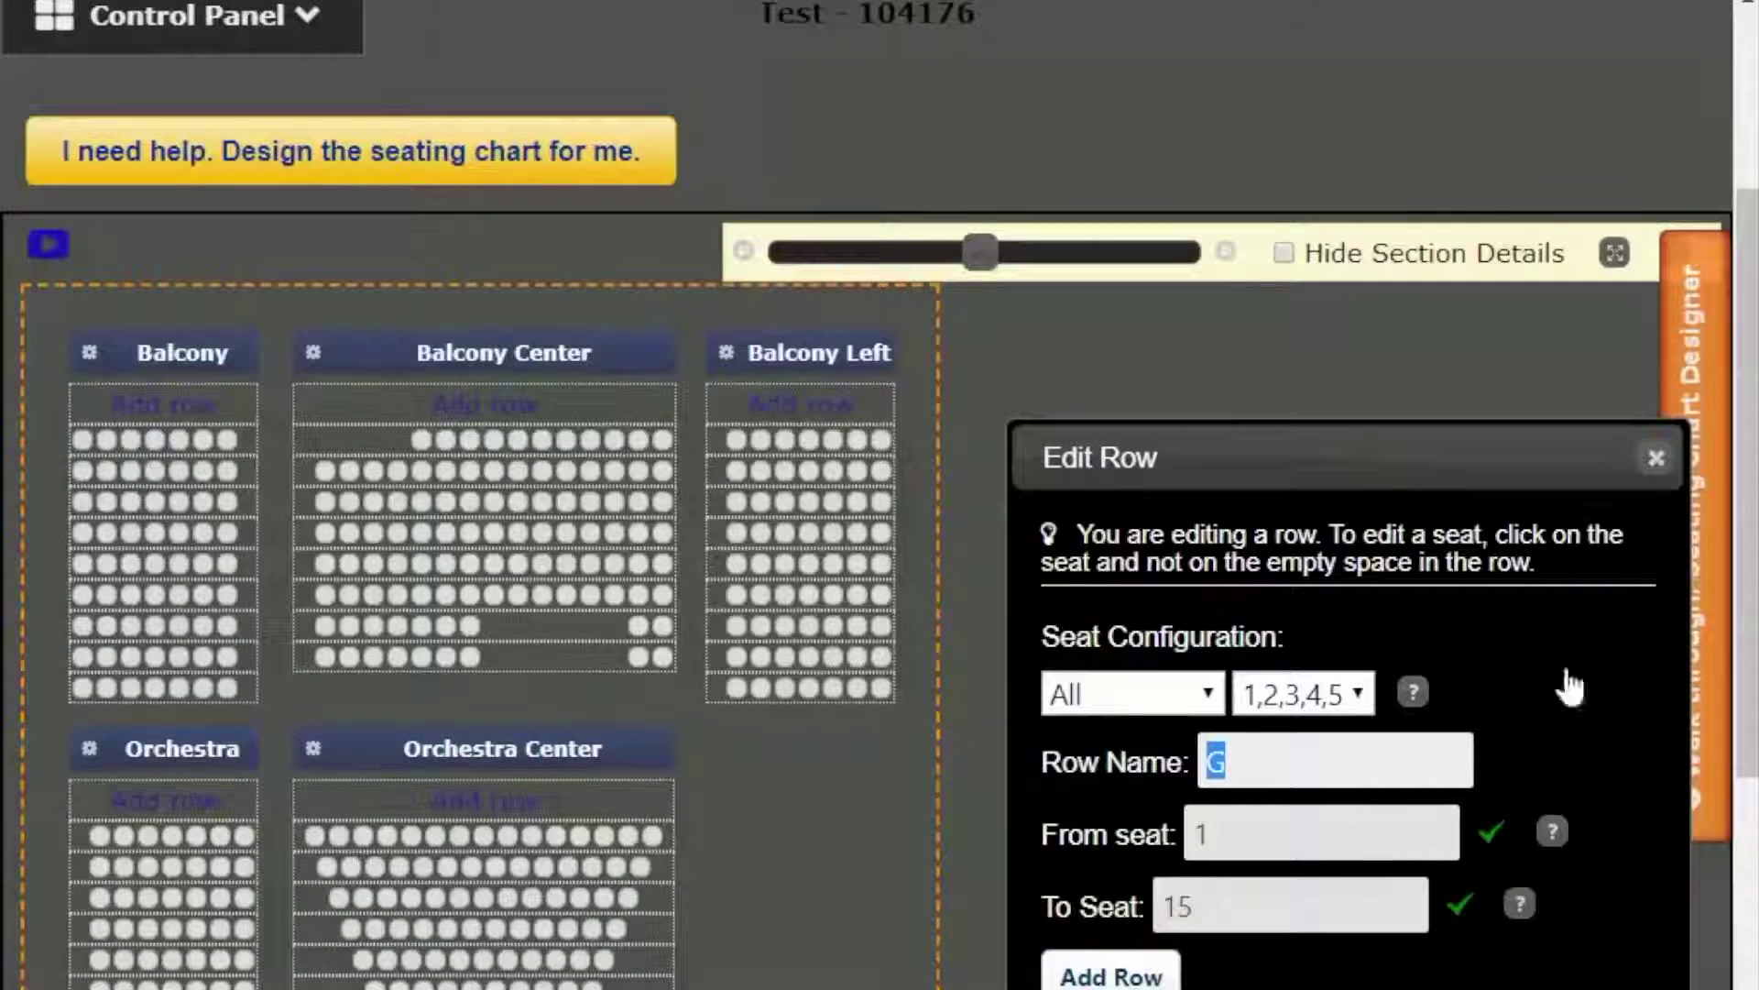
left_click(1654, 458)
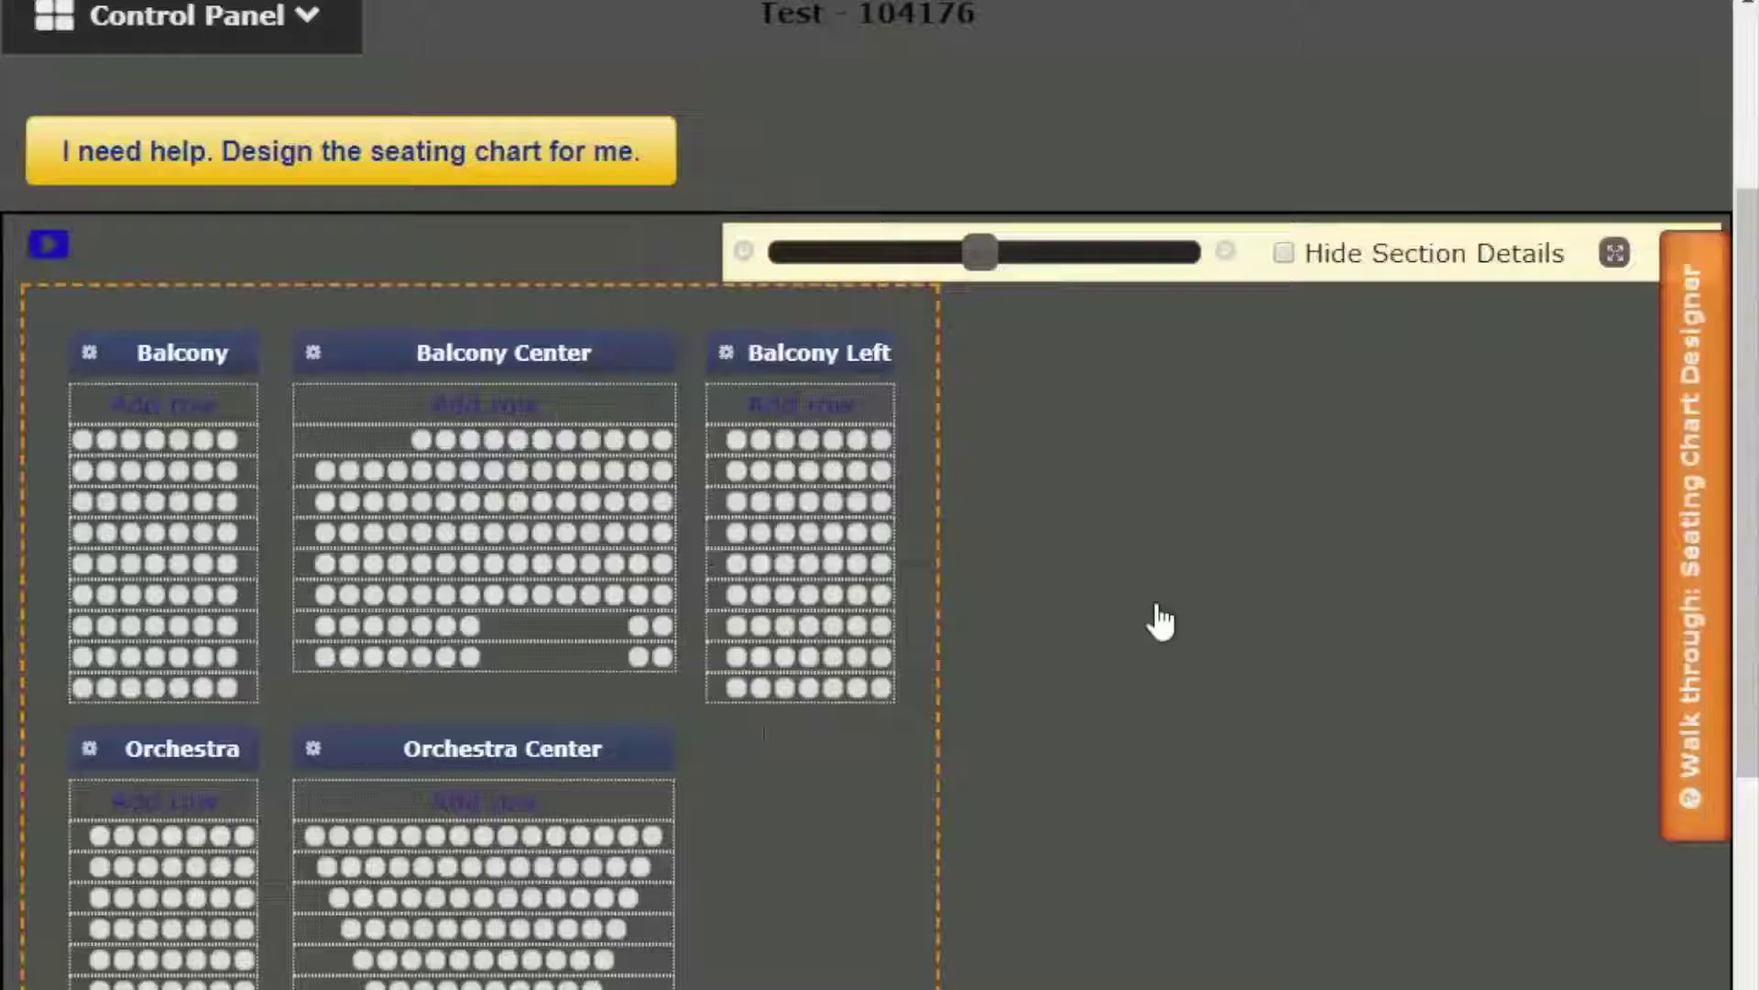
- Duplicate the Orchestra section and drop the copy beside Orchestra Center
left_click(89, 749)
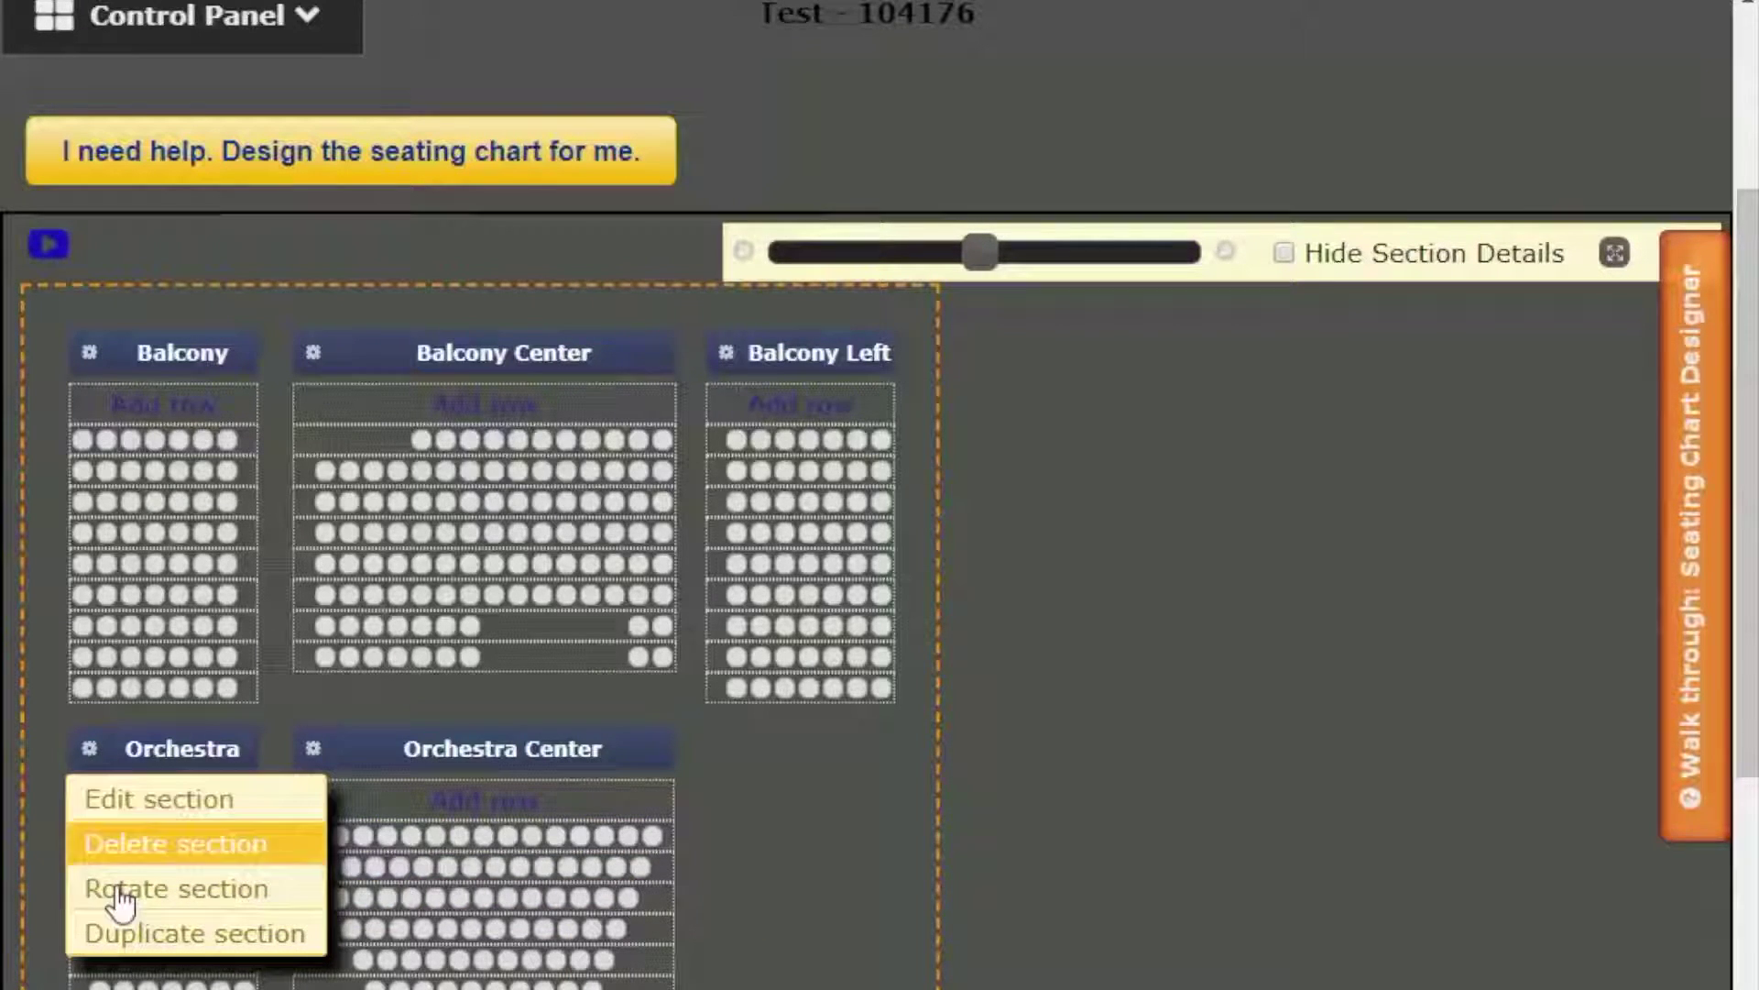
left_click(151, 933)
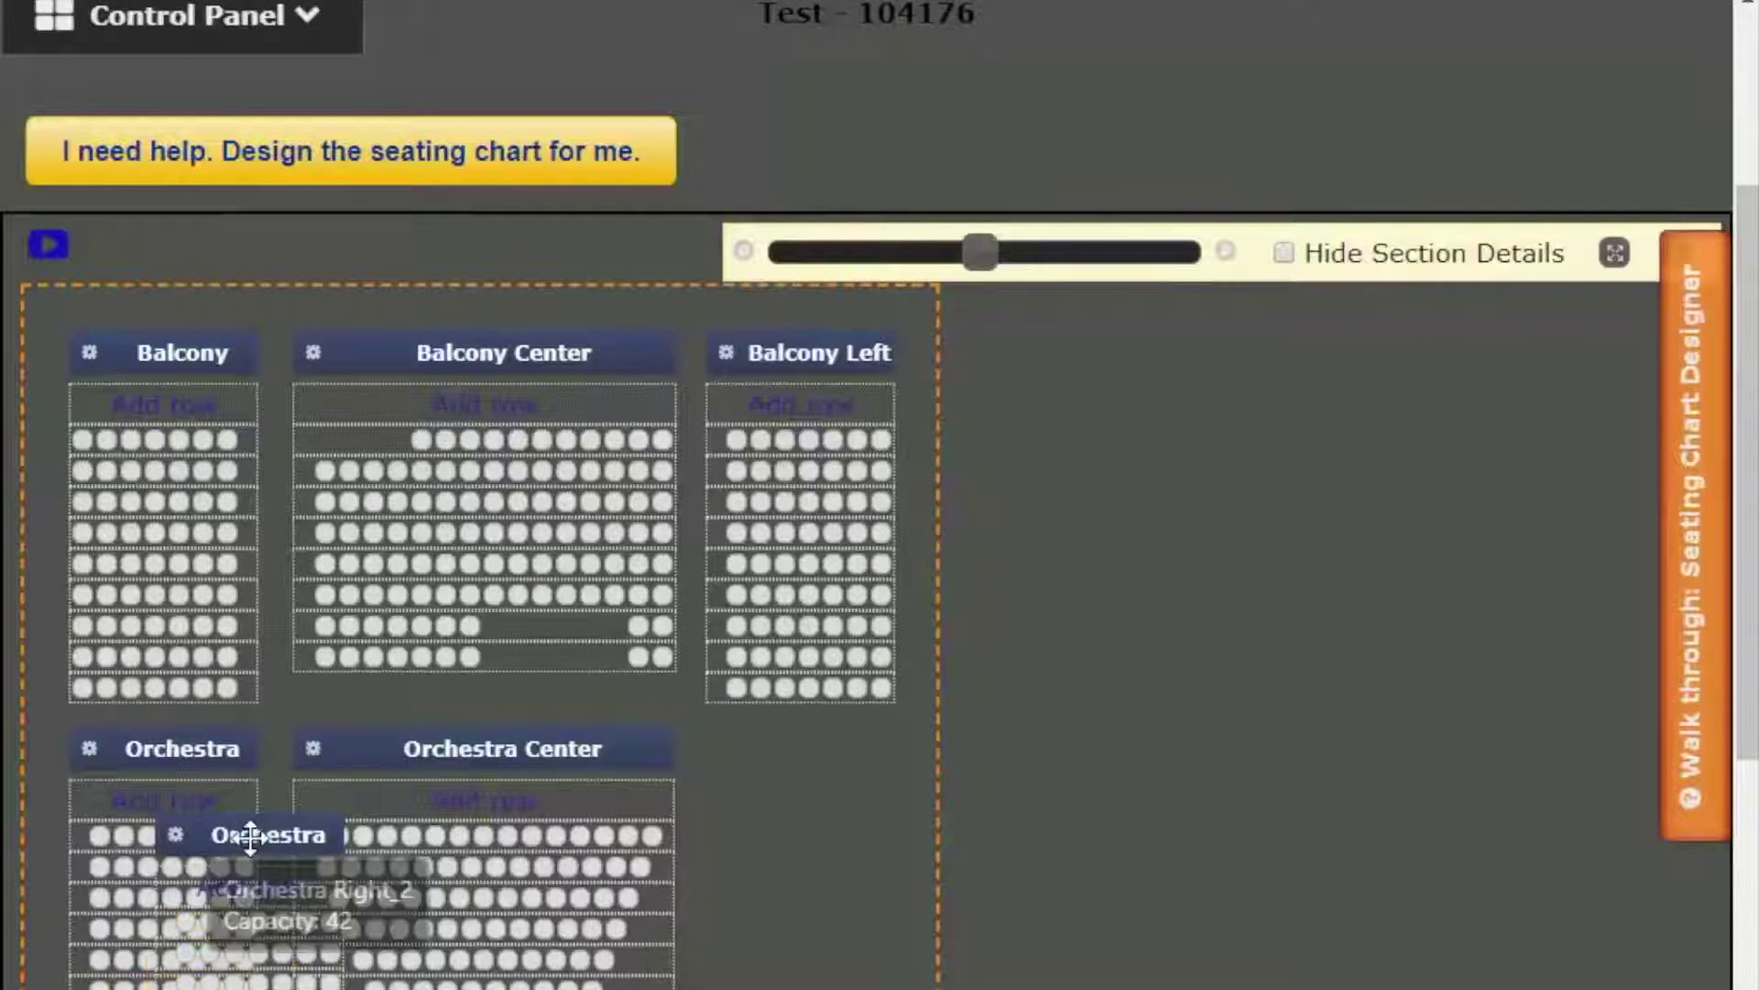
left_click(778, 770)
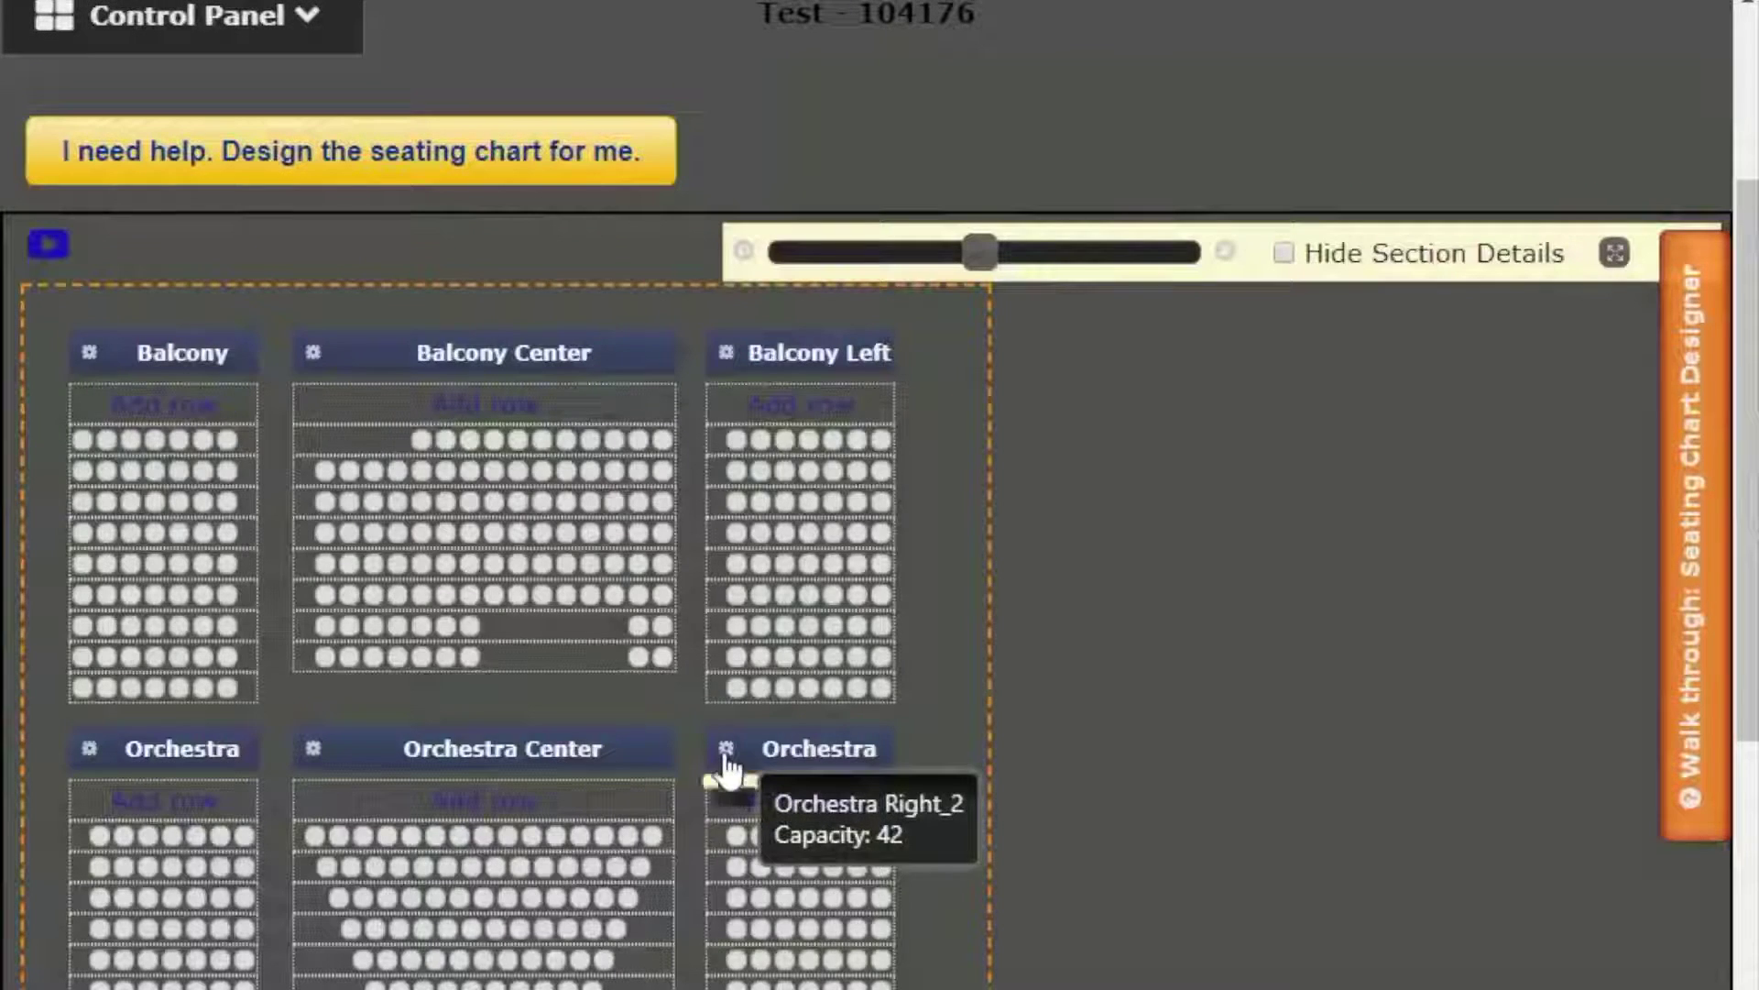
- Rename the duplicate from 'Orchestra Right_2' to 'Orchestra Left' and save it
left_click(728, 769)
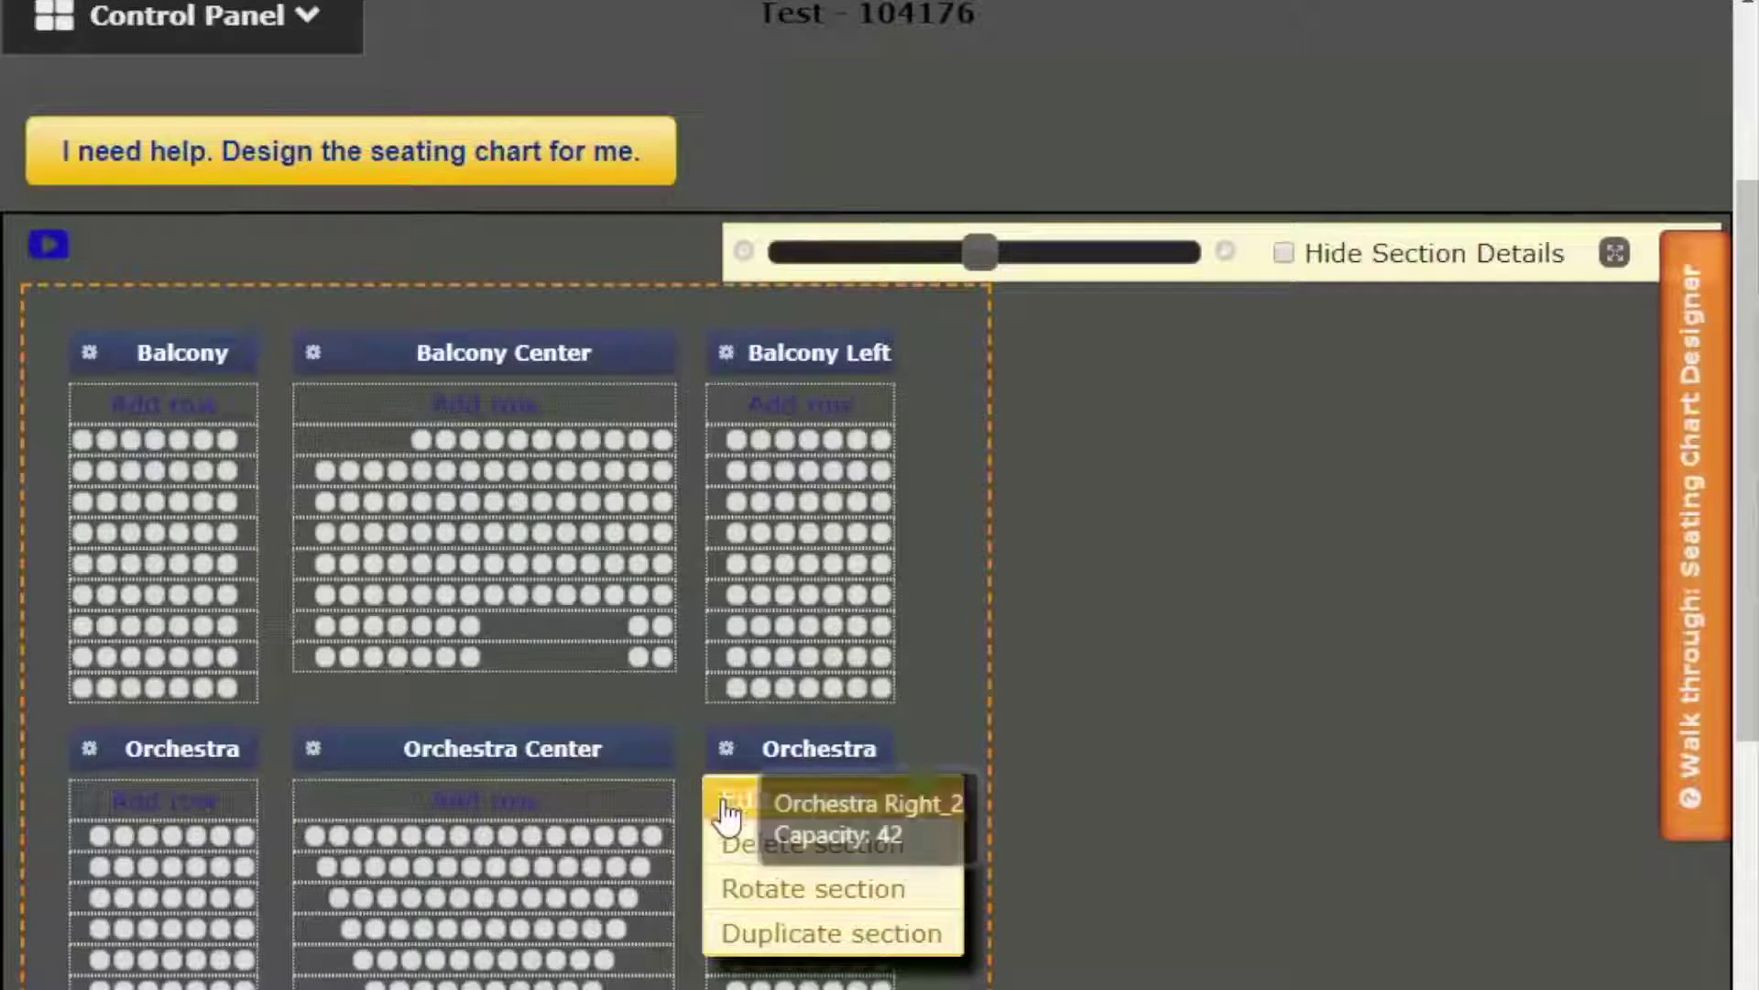
left_click(727, 806)
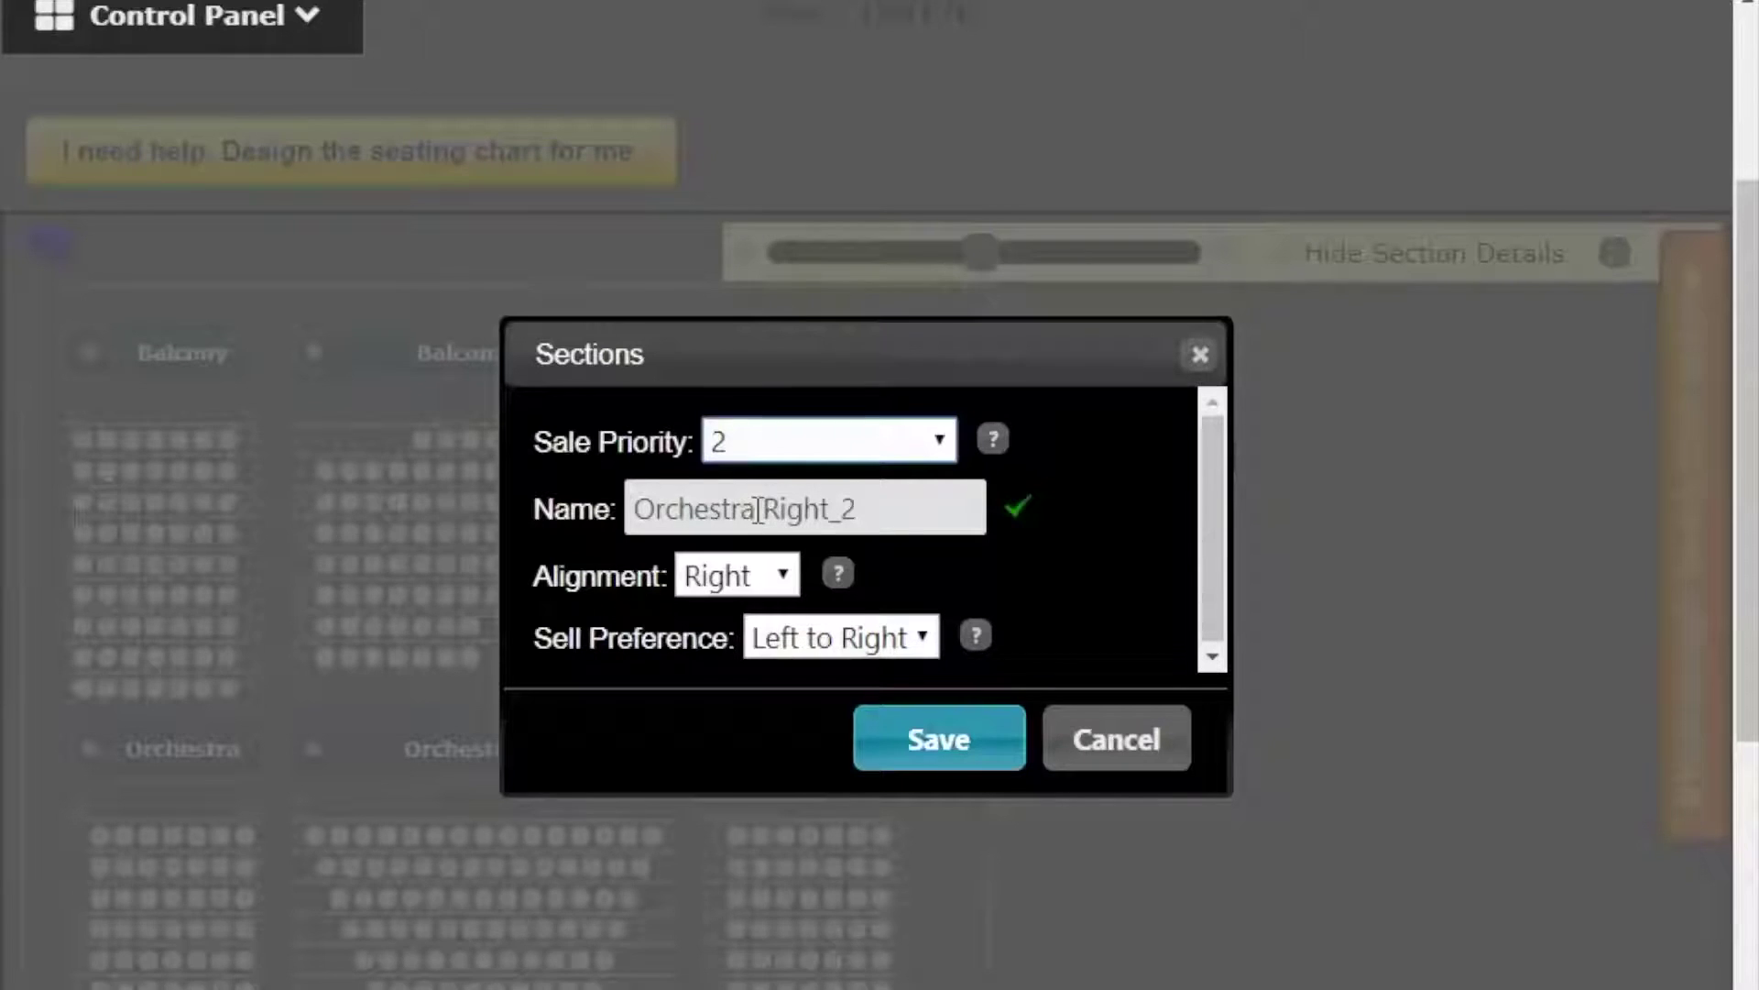
left_click_drag(768, 512, 959, 515)
type("lEFT")
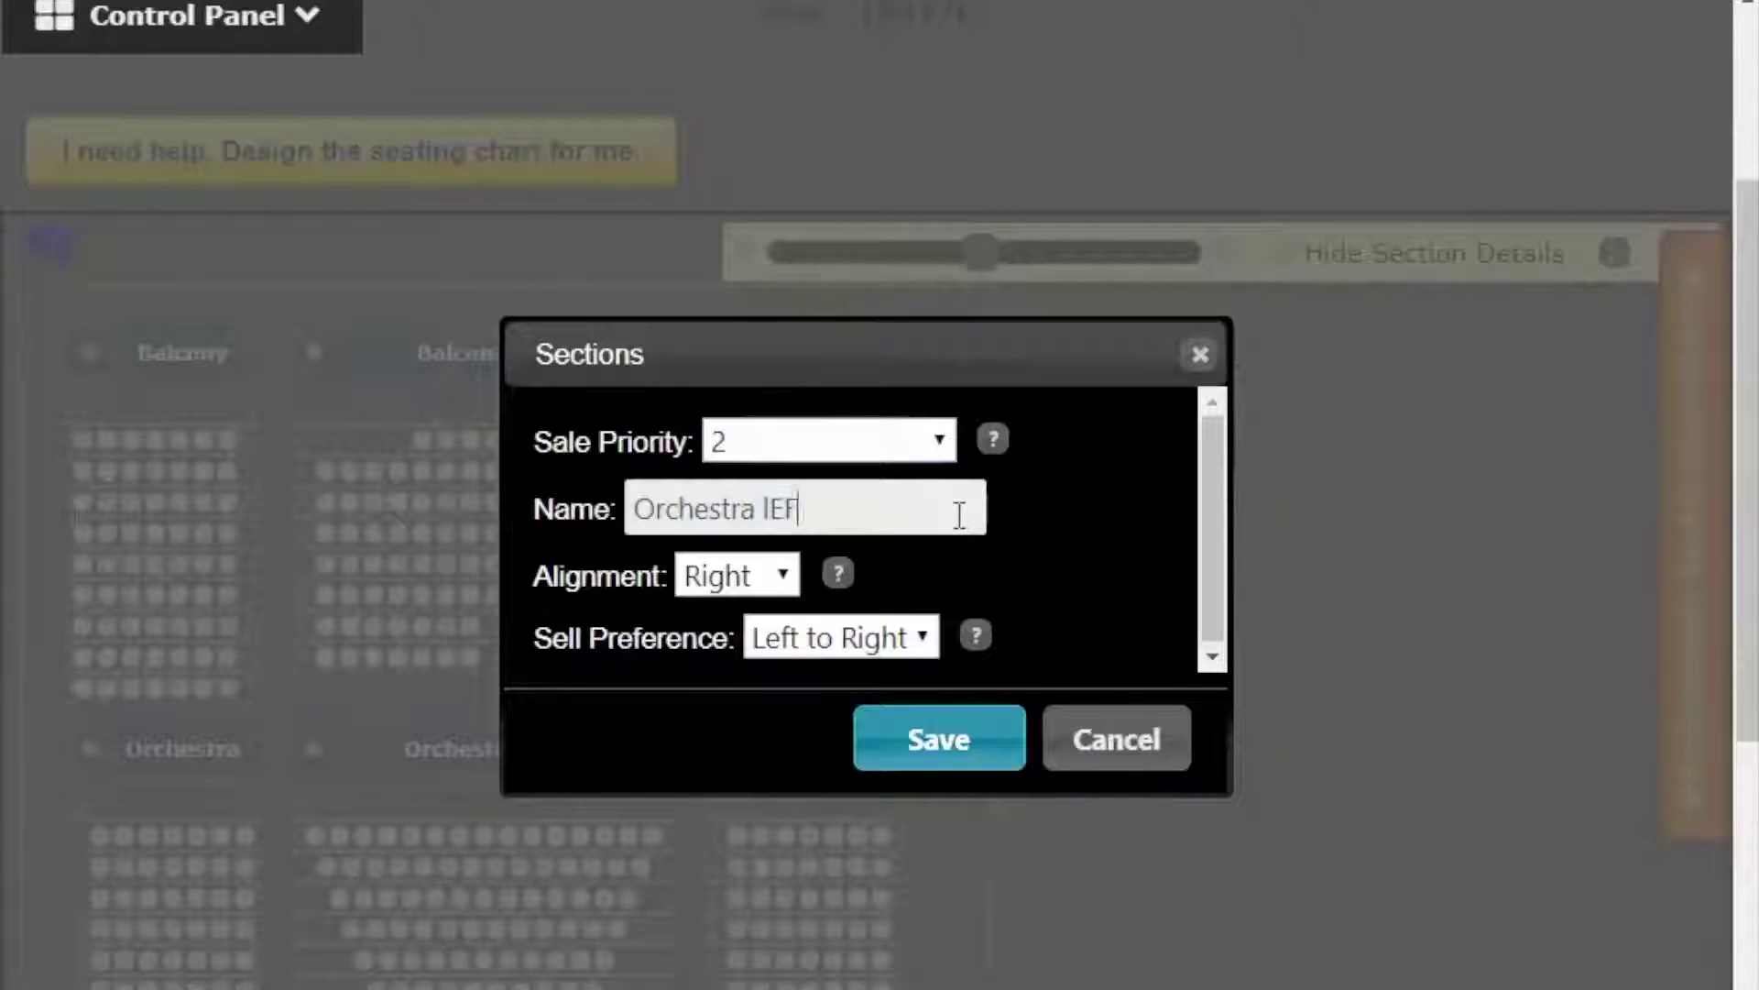
key("BackSpace")
key("BackSpace")
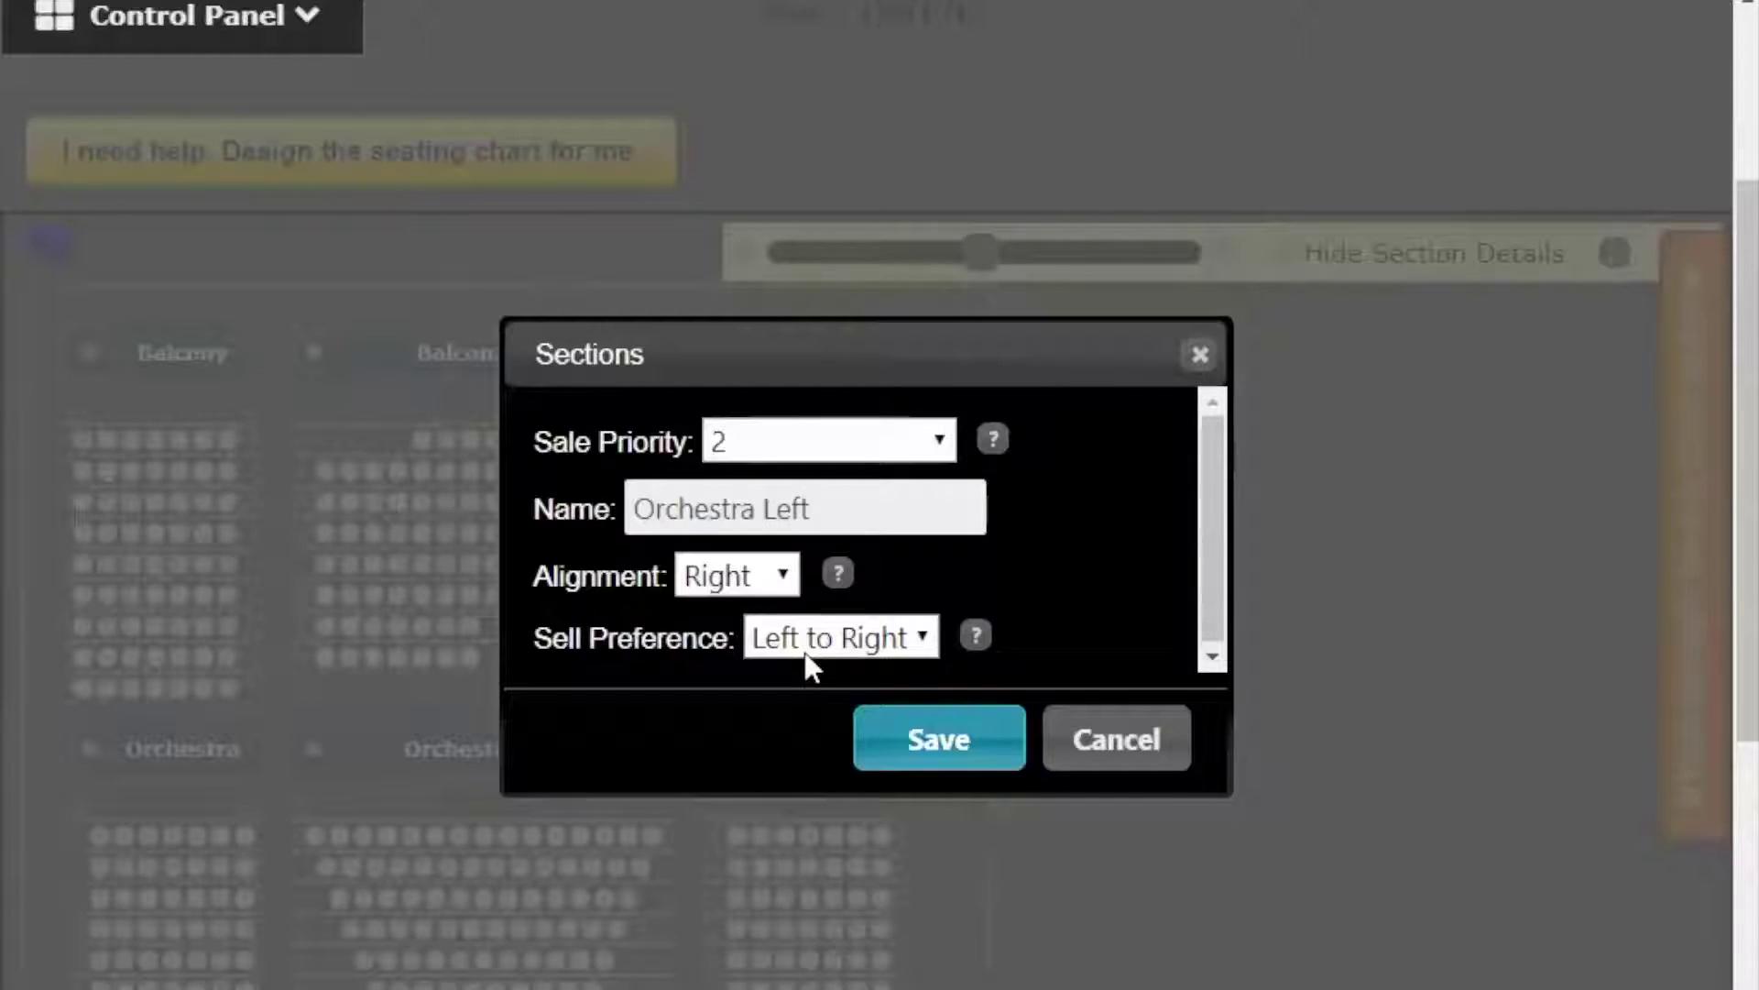
left_click(931, 757)
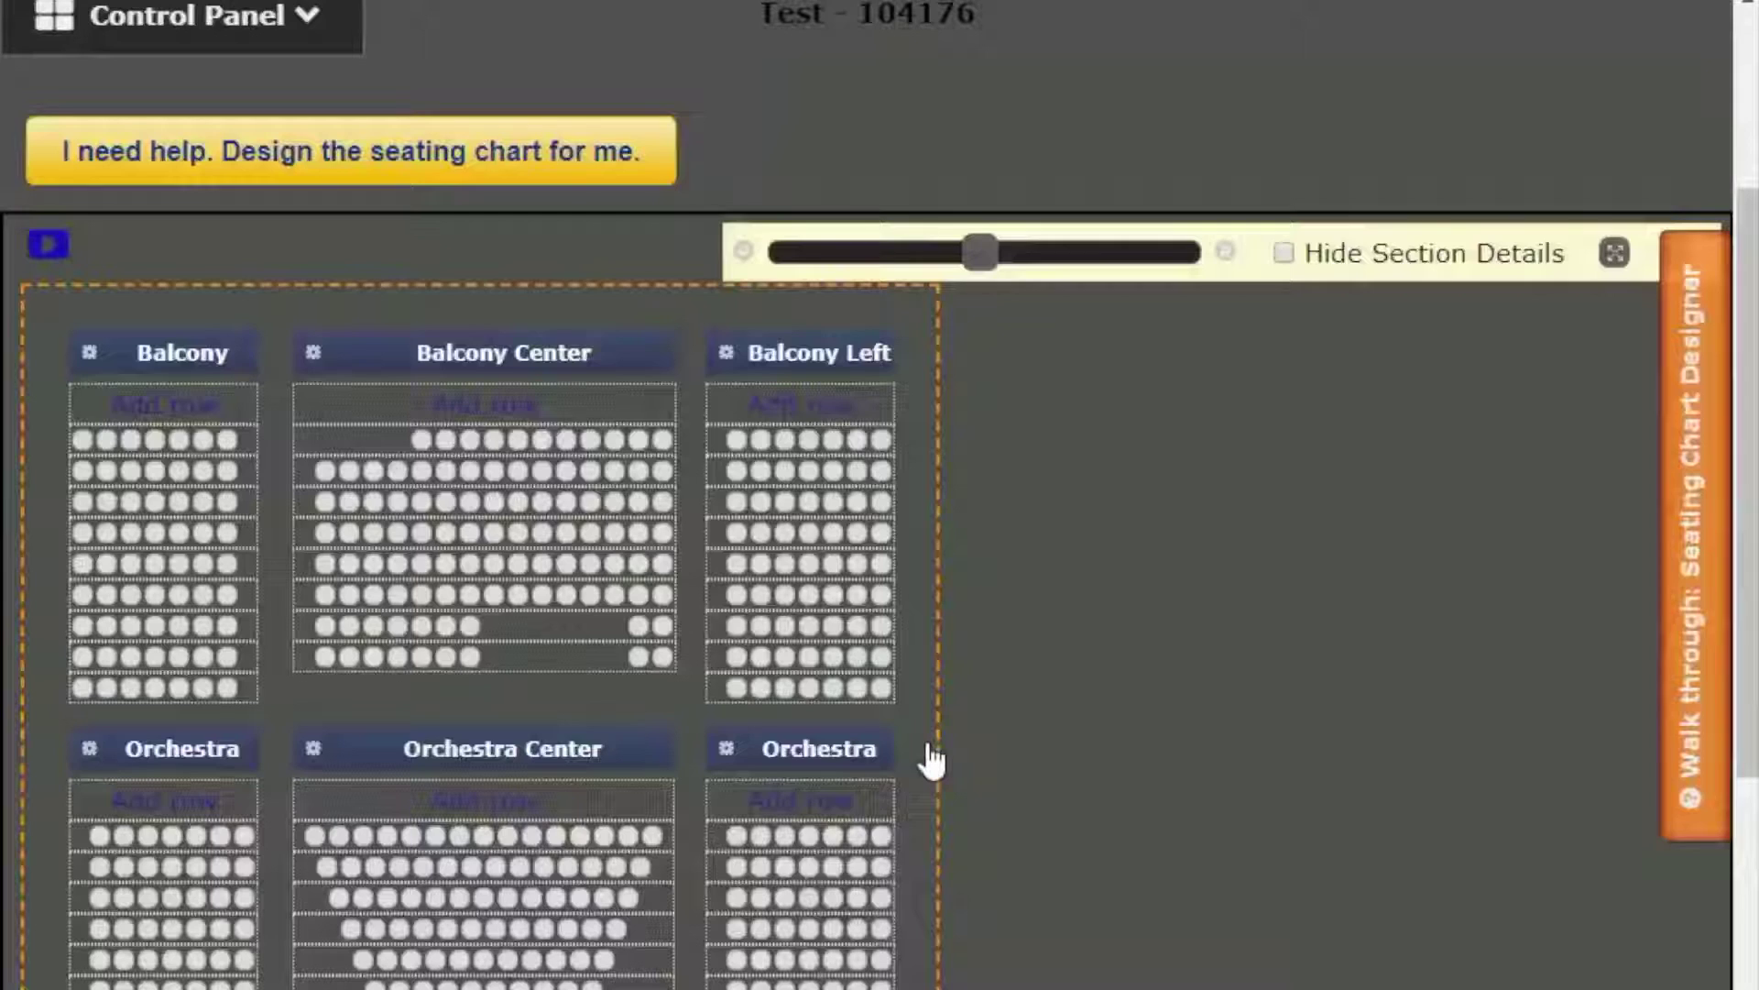
mouse_move(734, 844)
left_click(743, 850)
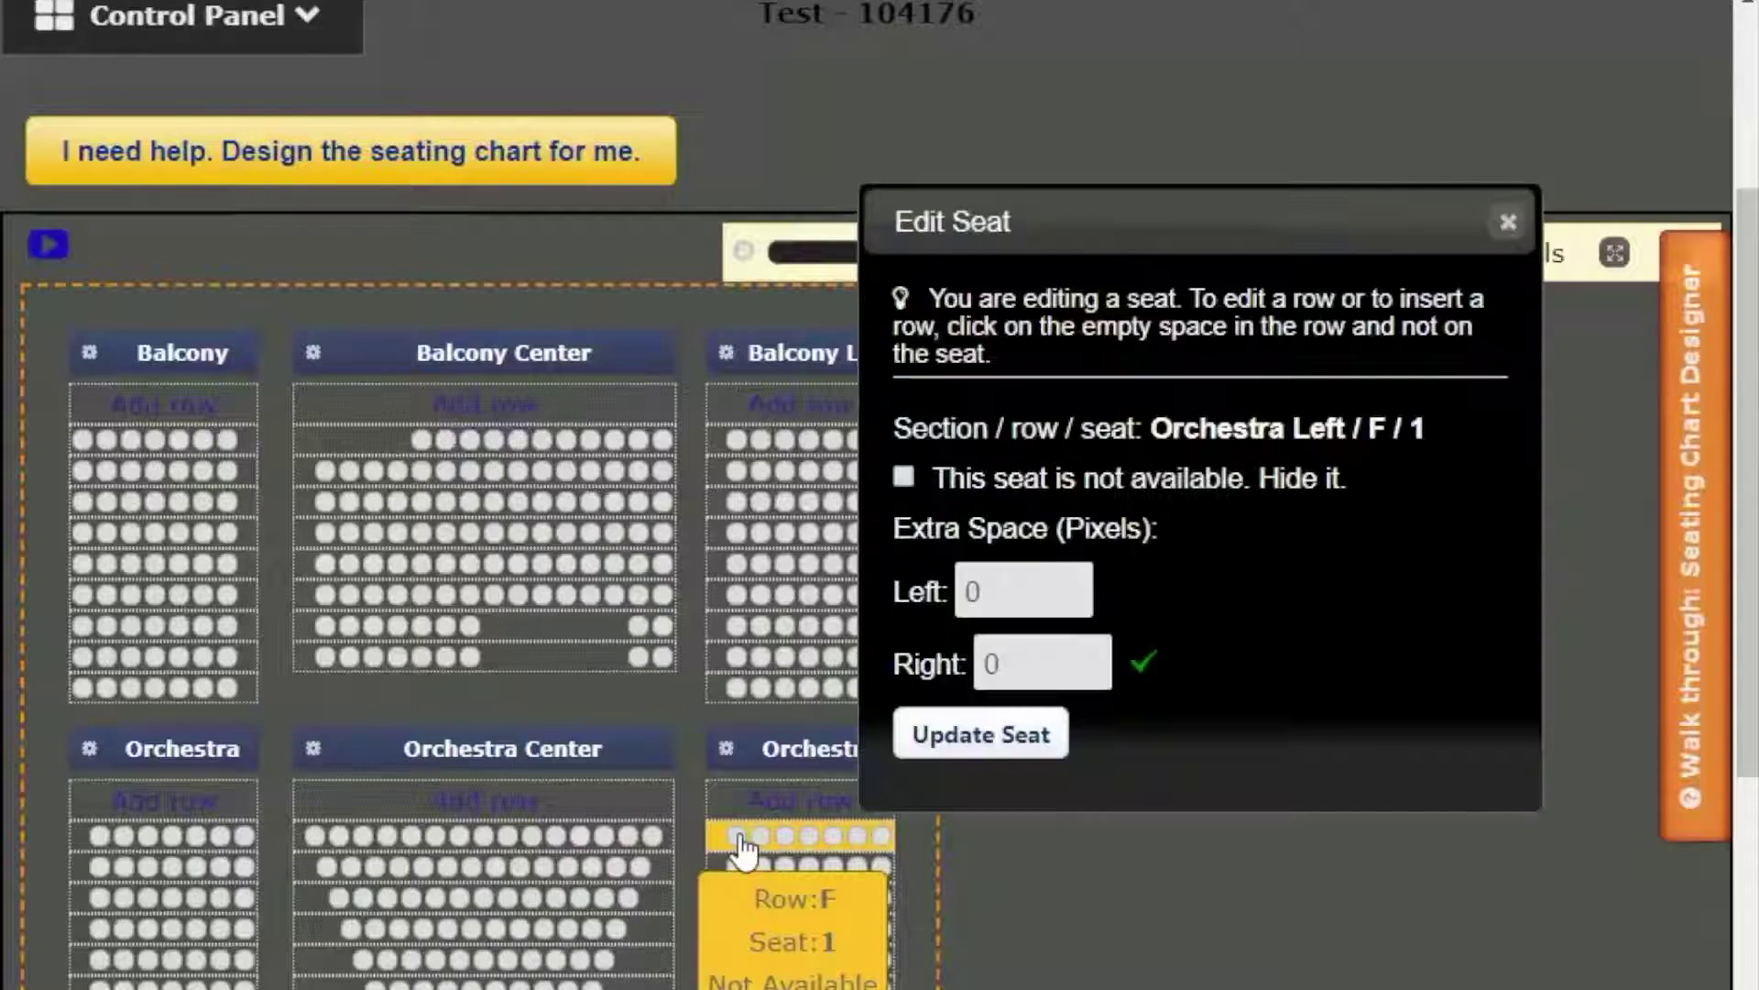
left_click(1509, 224)
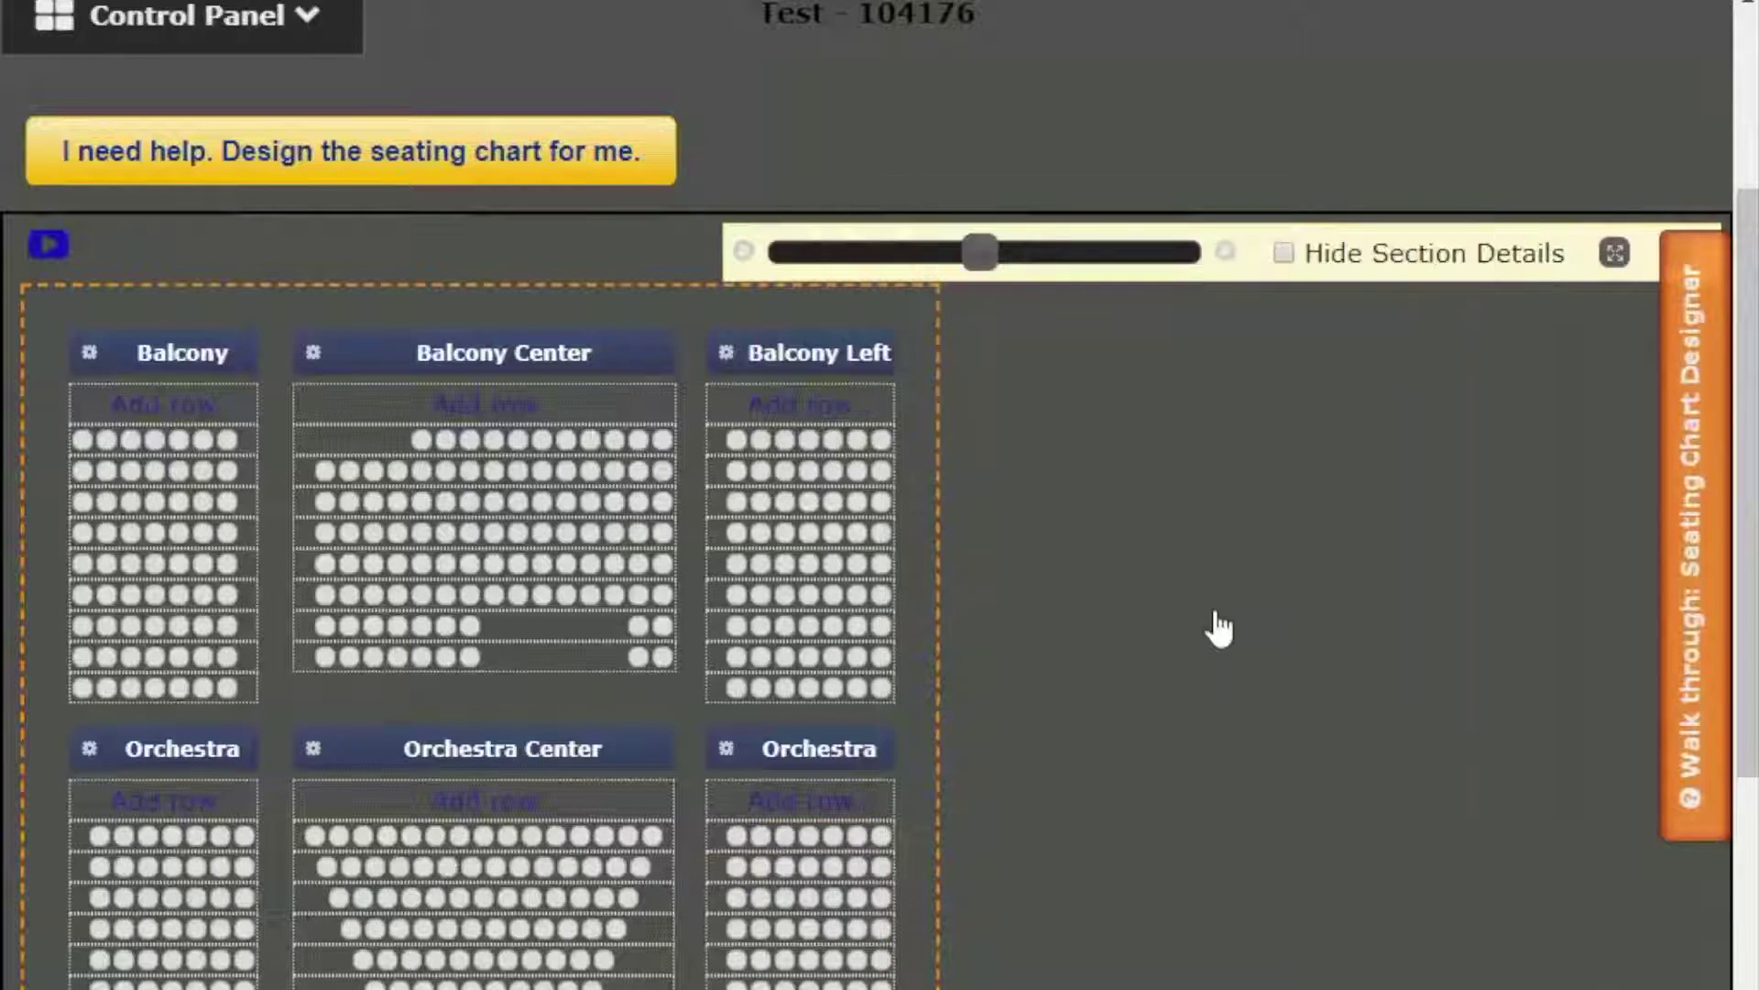
left_click(720, 851)
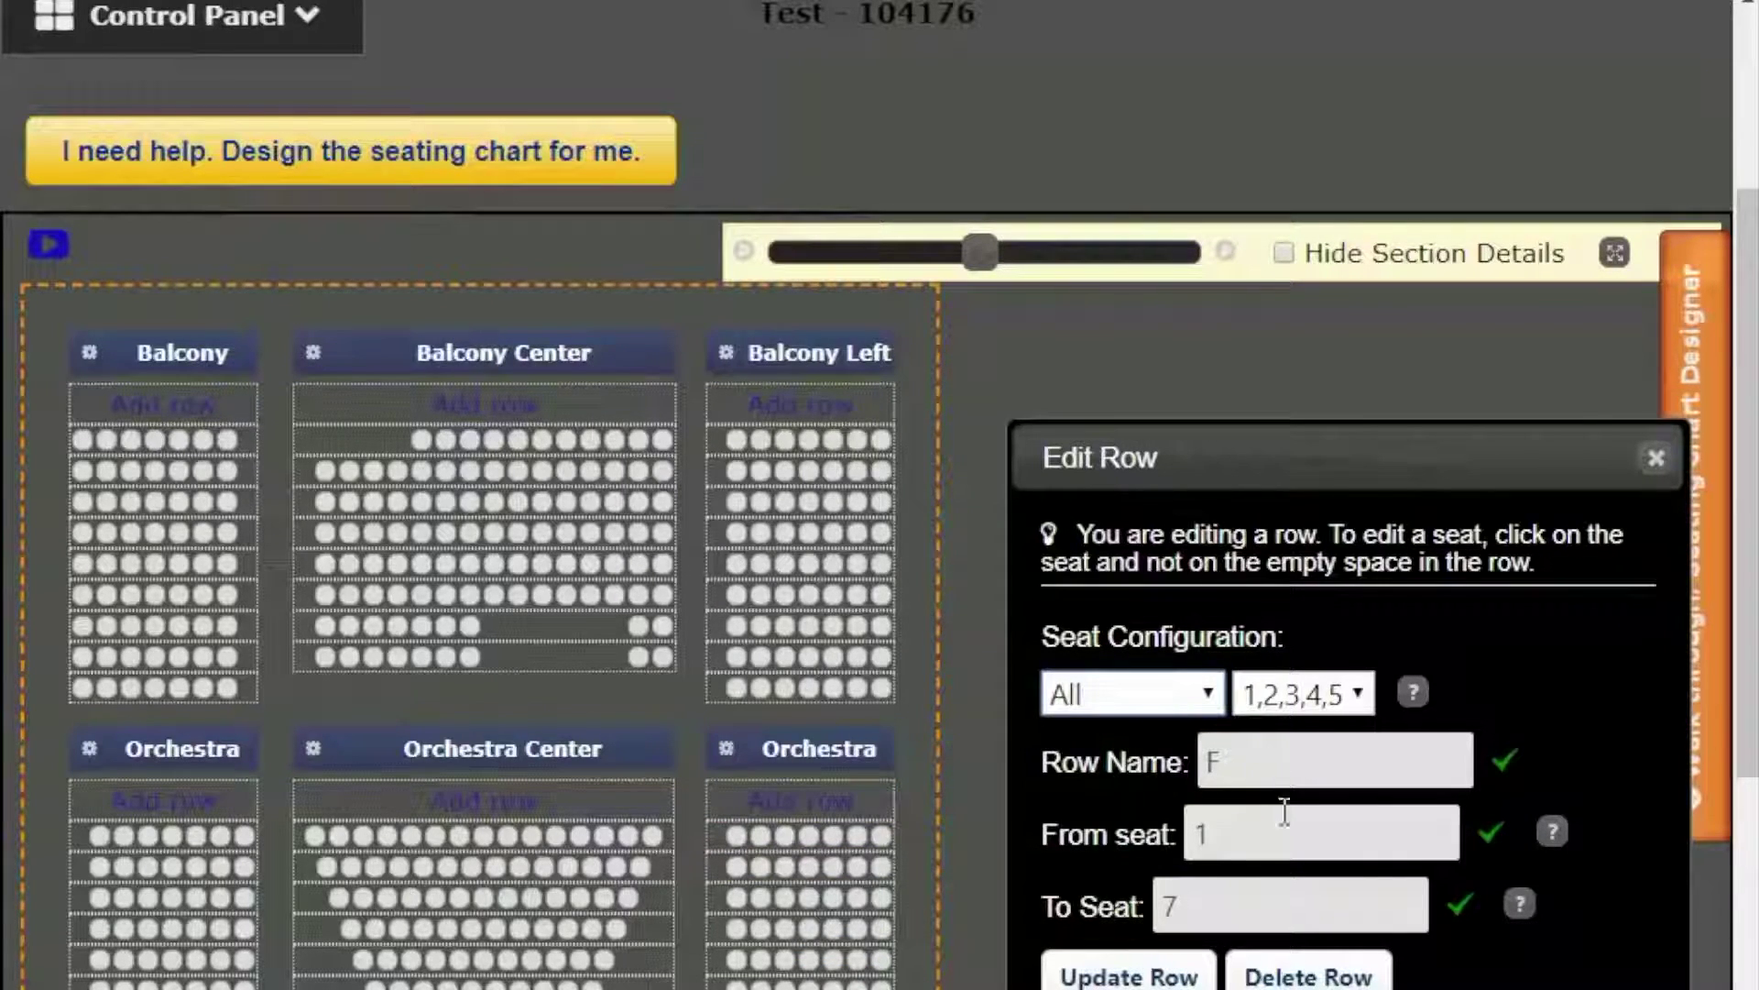
left_click(1301, 976)
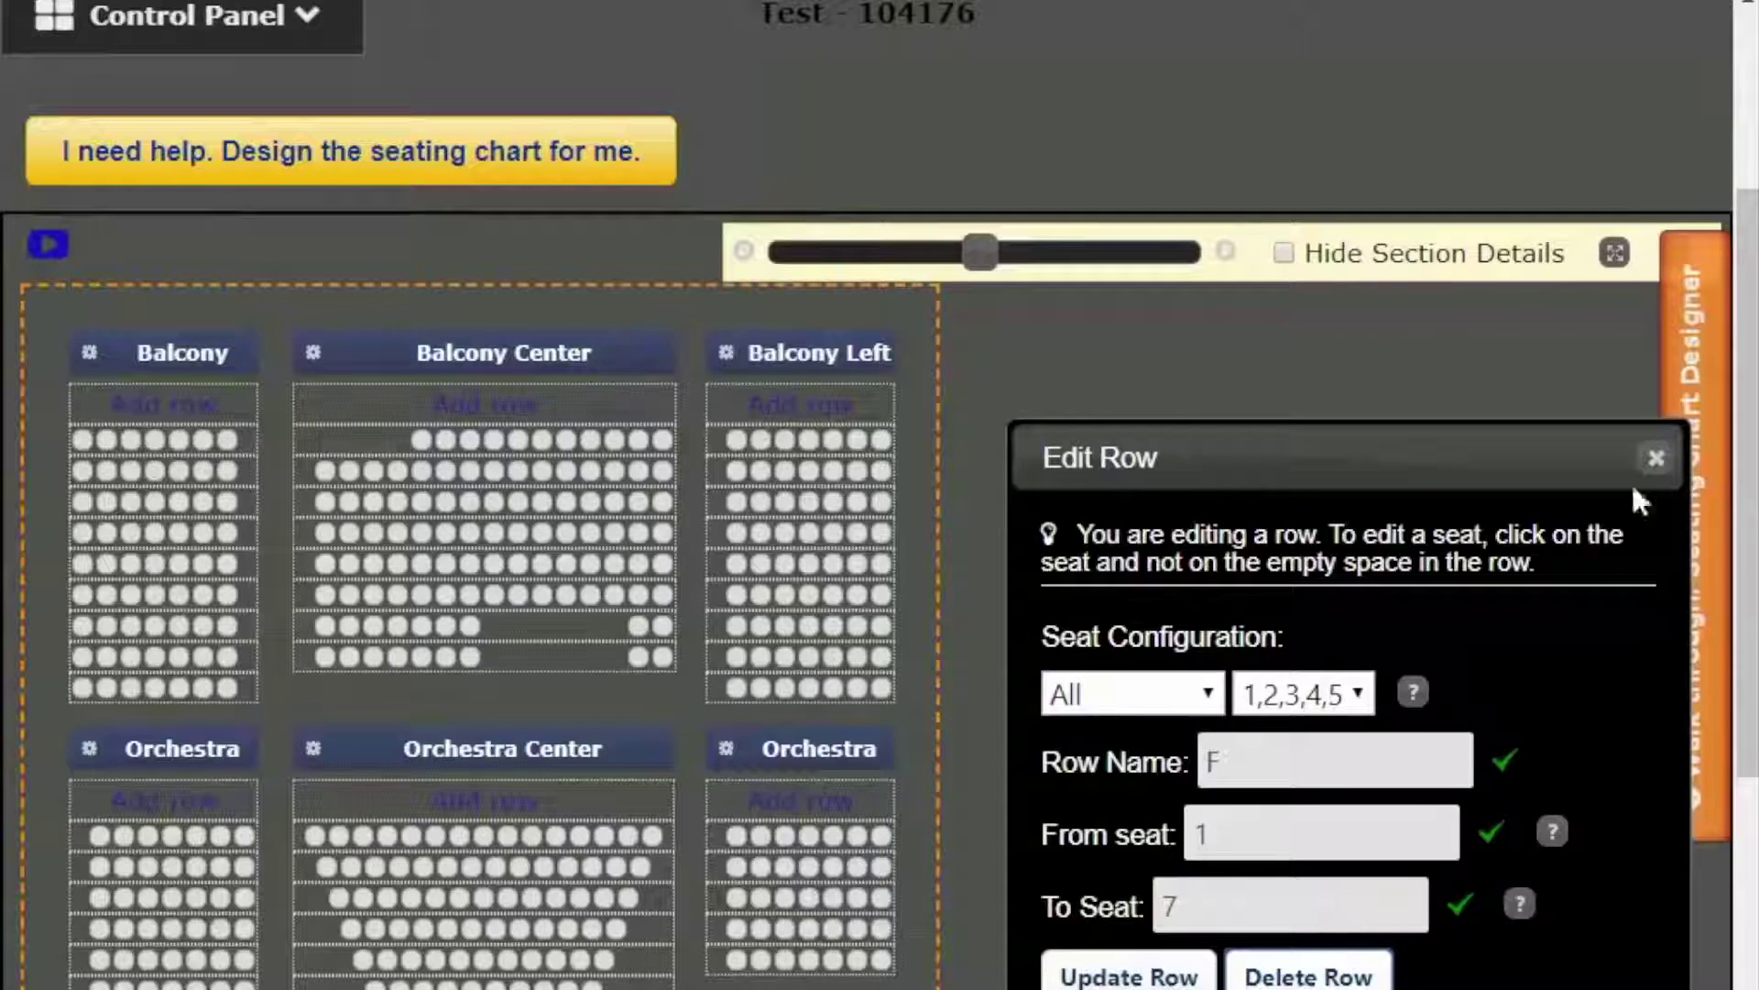
left_click(1656, 457)
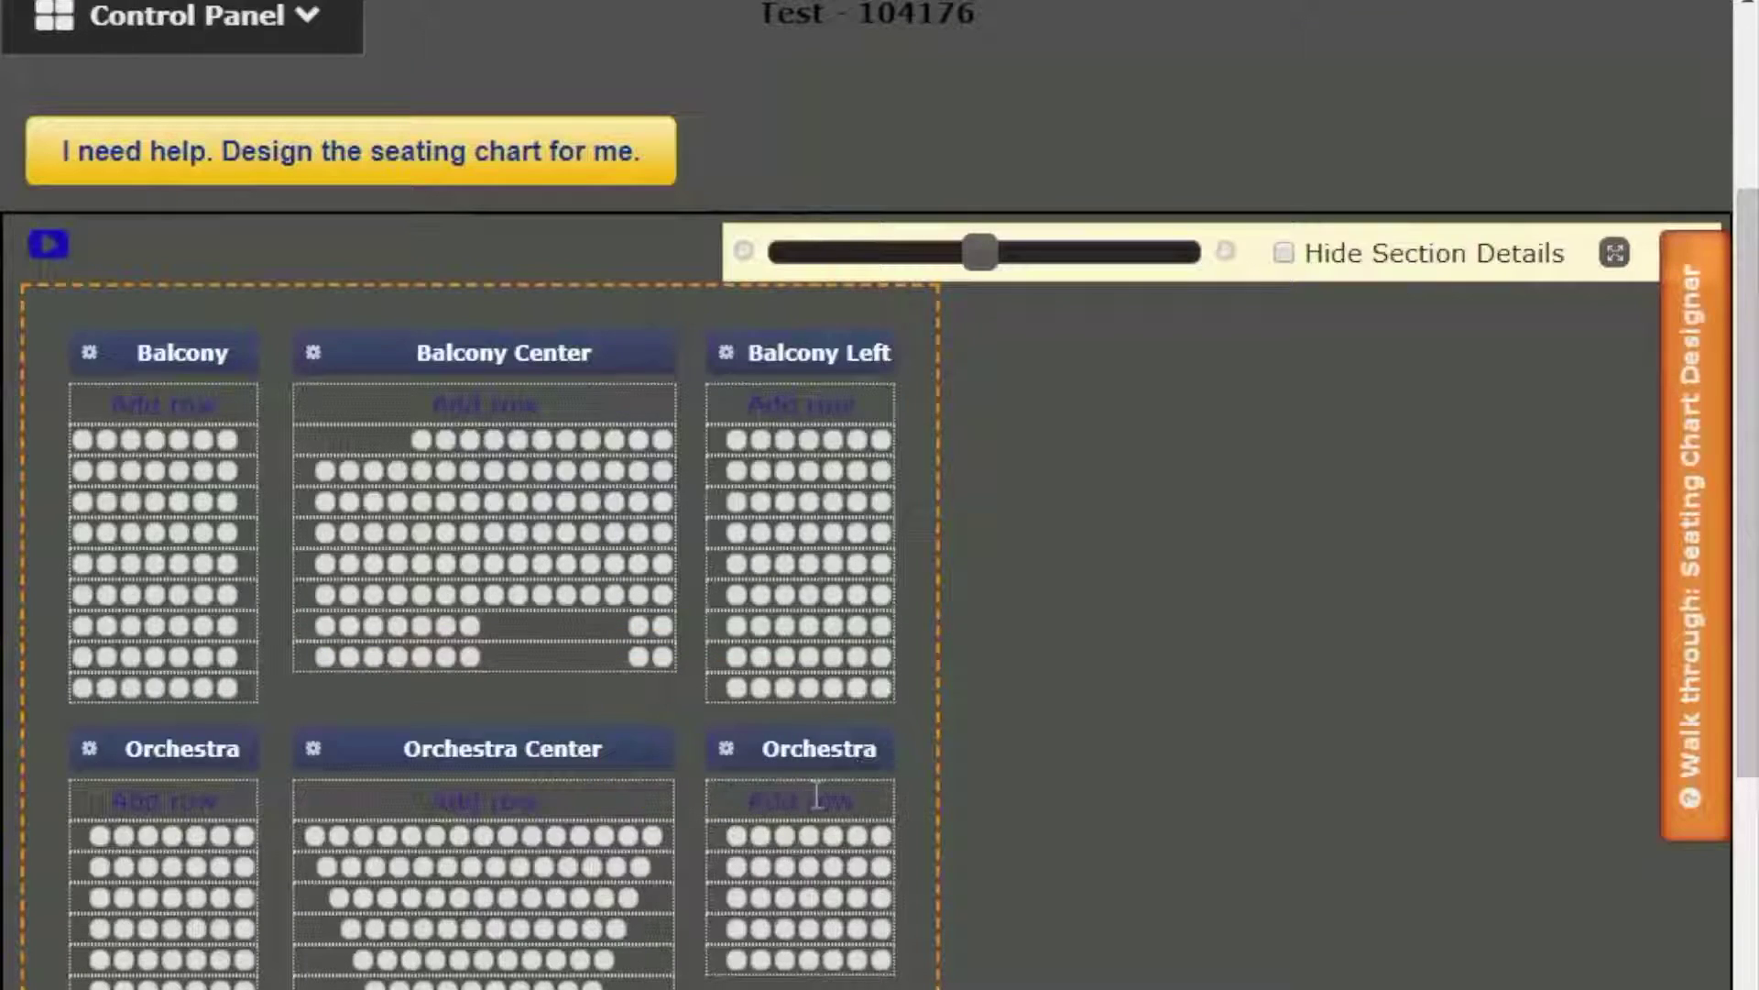
- Lower Orchestra Left in two small moves, then lower the opposite orchestra section by a matching amount
left_click_drag(800, 770, 806, 790)
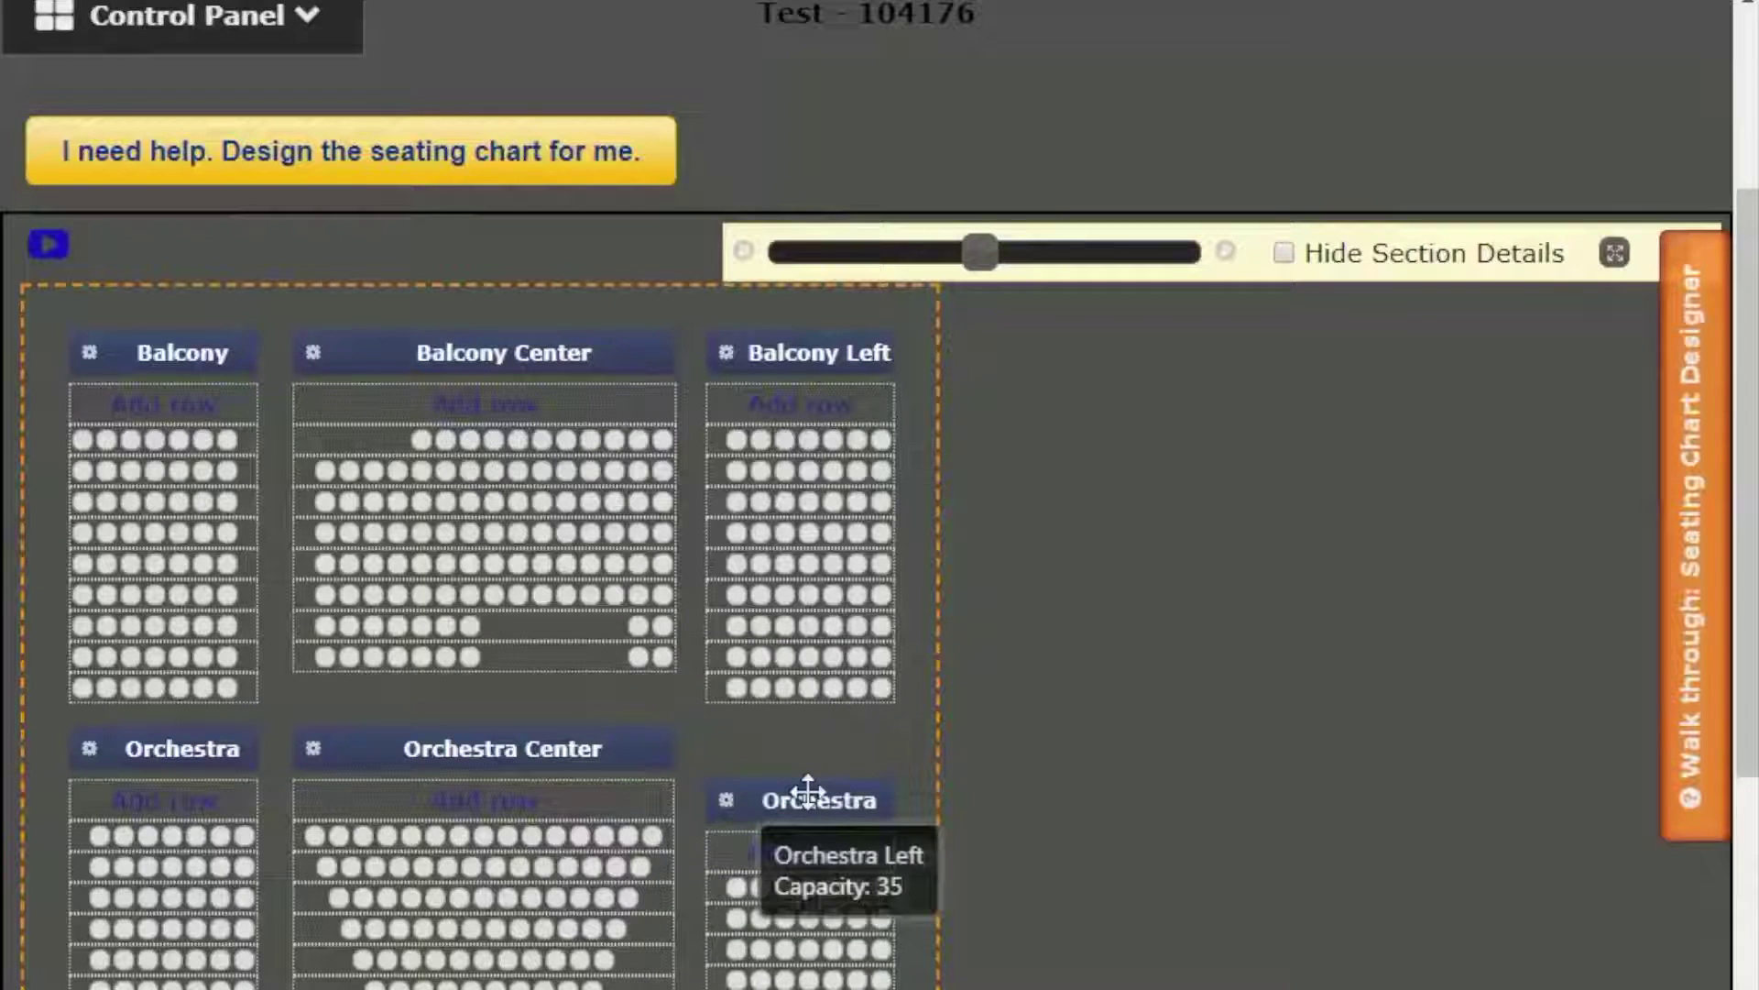
left_click_drag(808, 790, 805, 812)
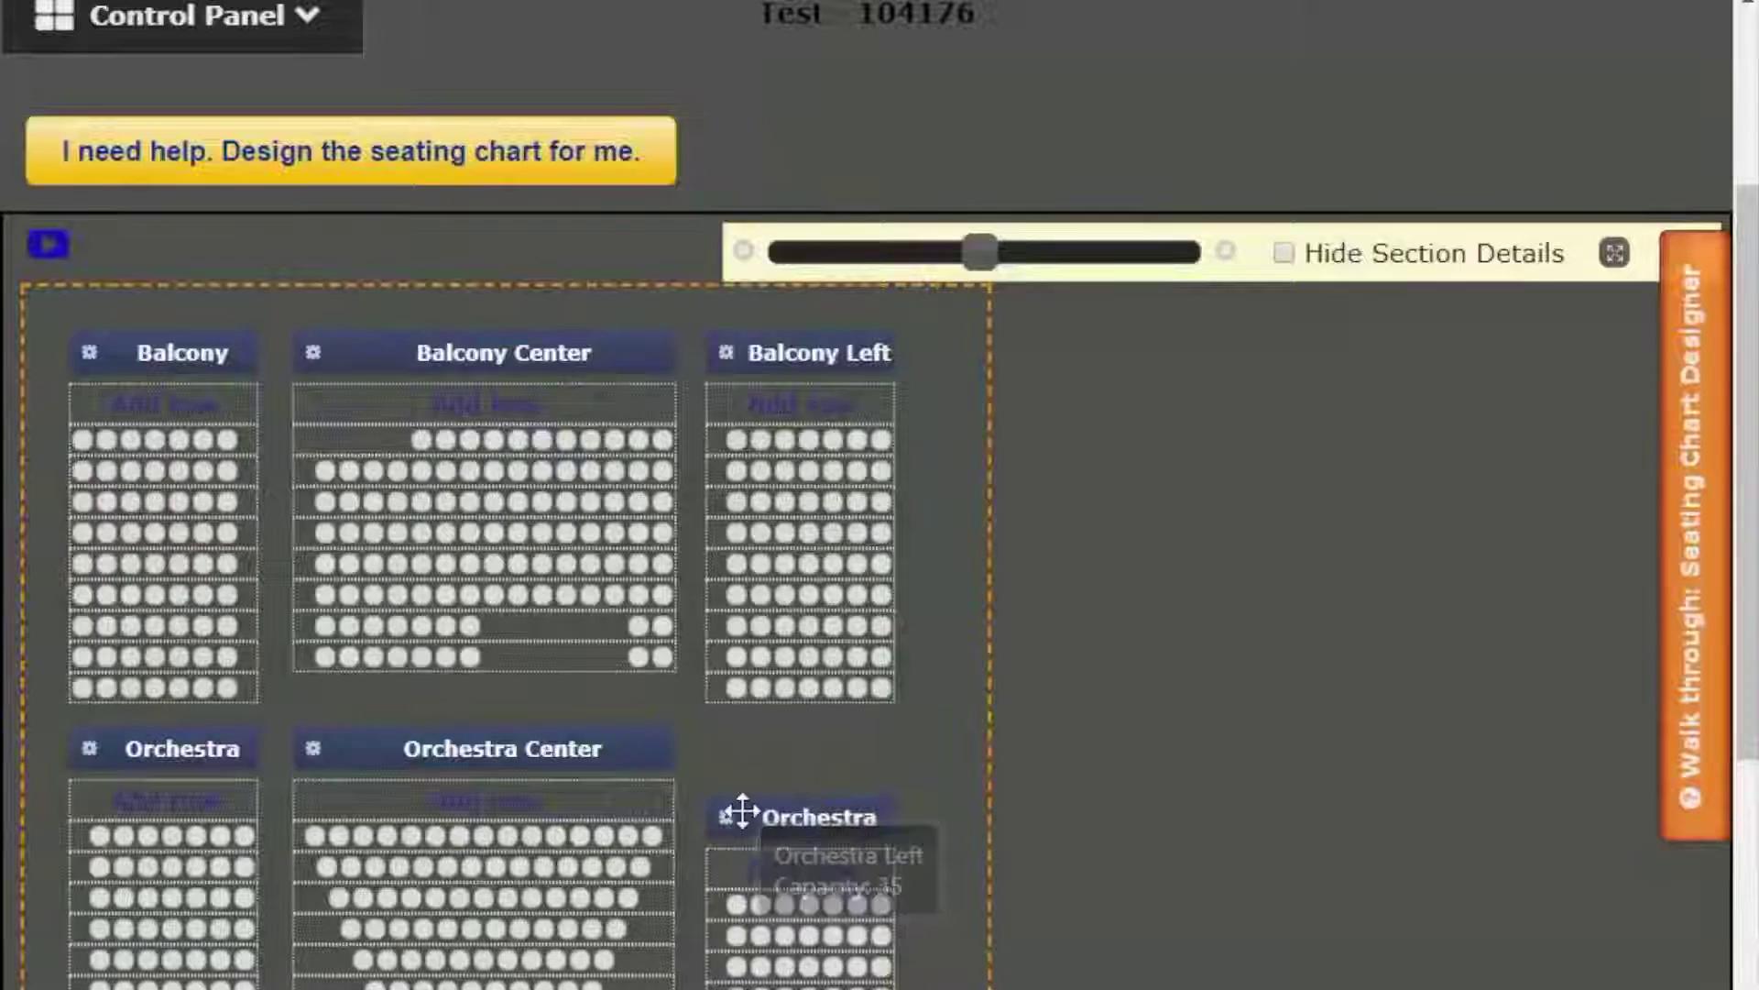
left_click_drag(199, 757, 205, 786)
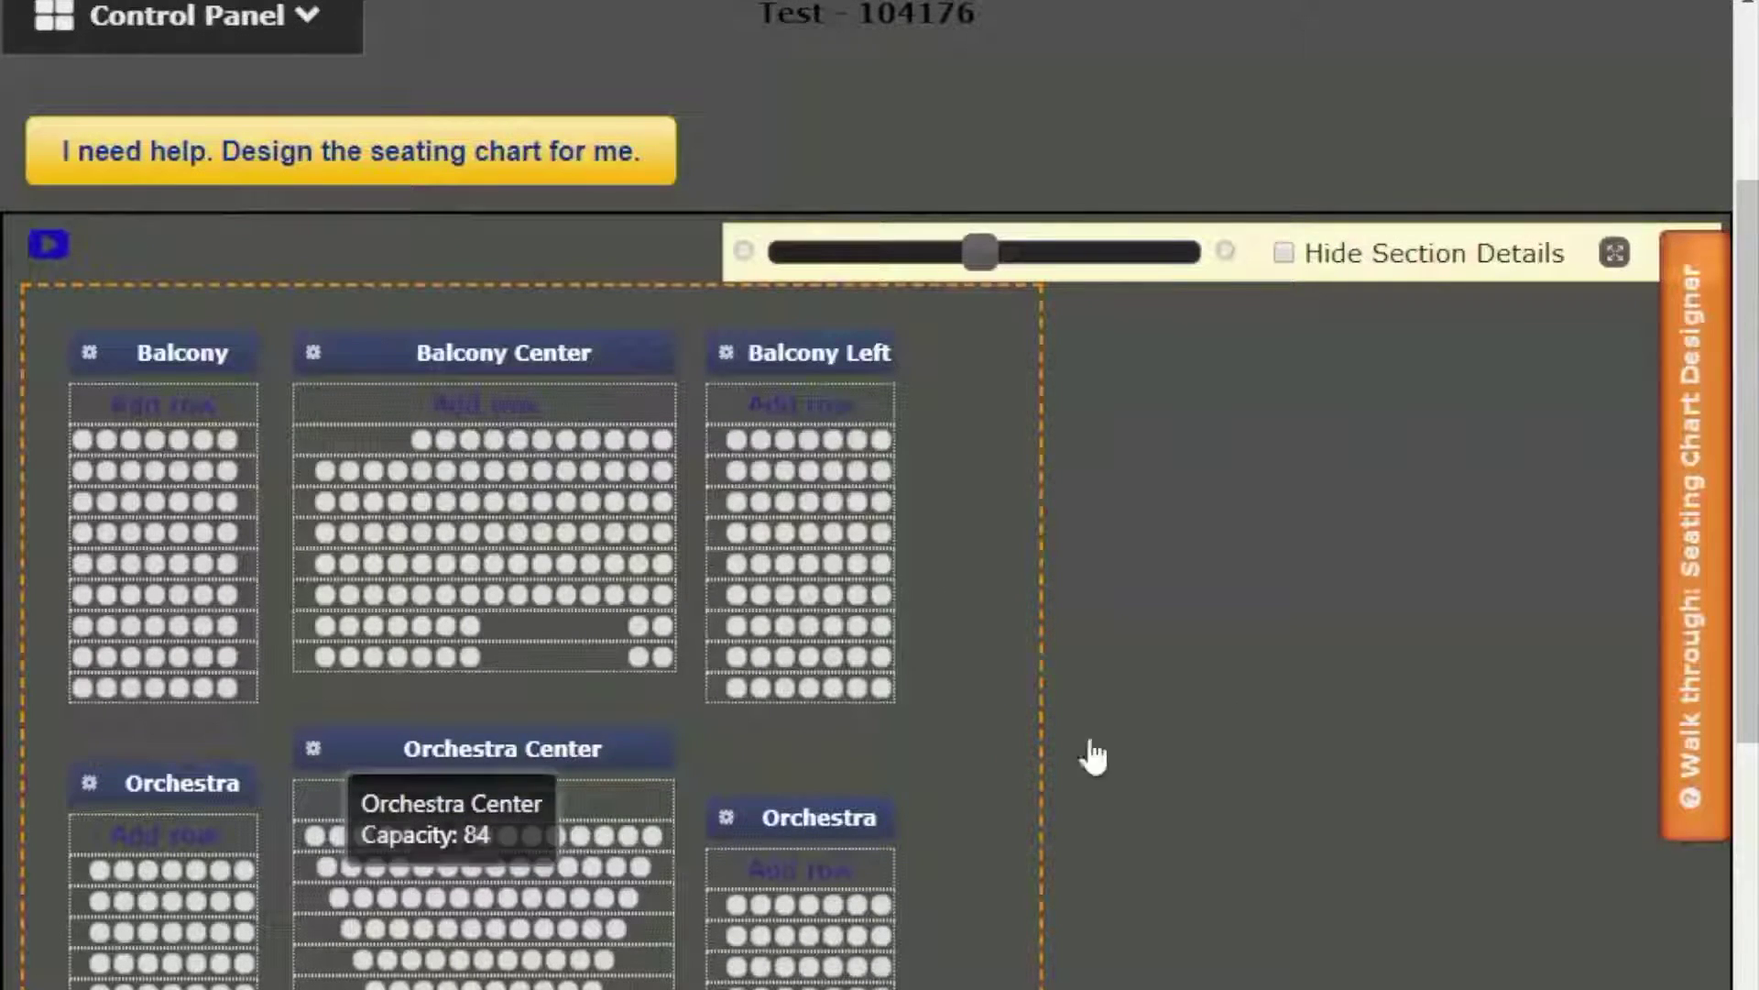
scroll(1277, 699, "down", 5)
scroll(1280, 697, "up", 5)
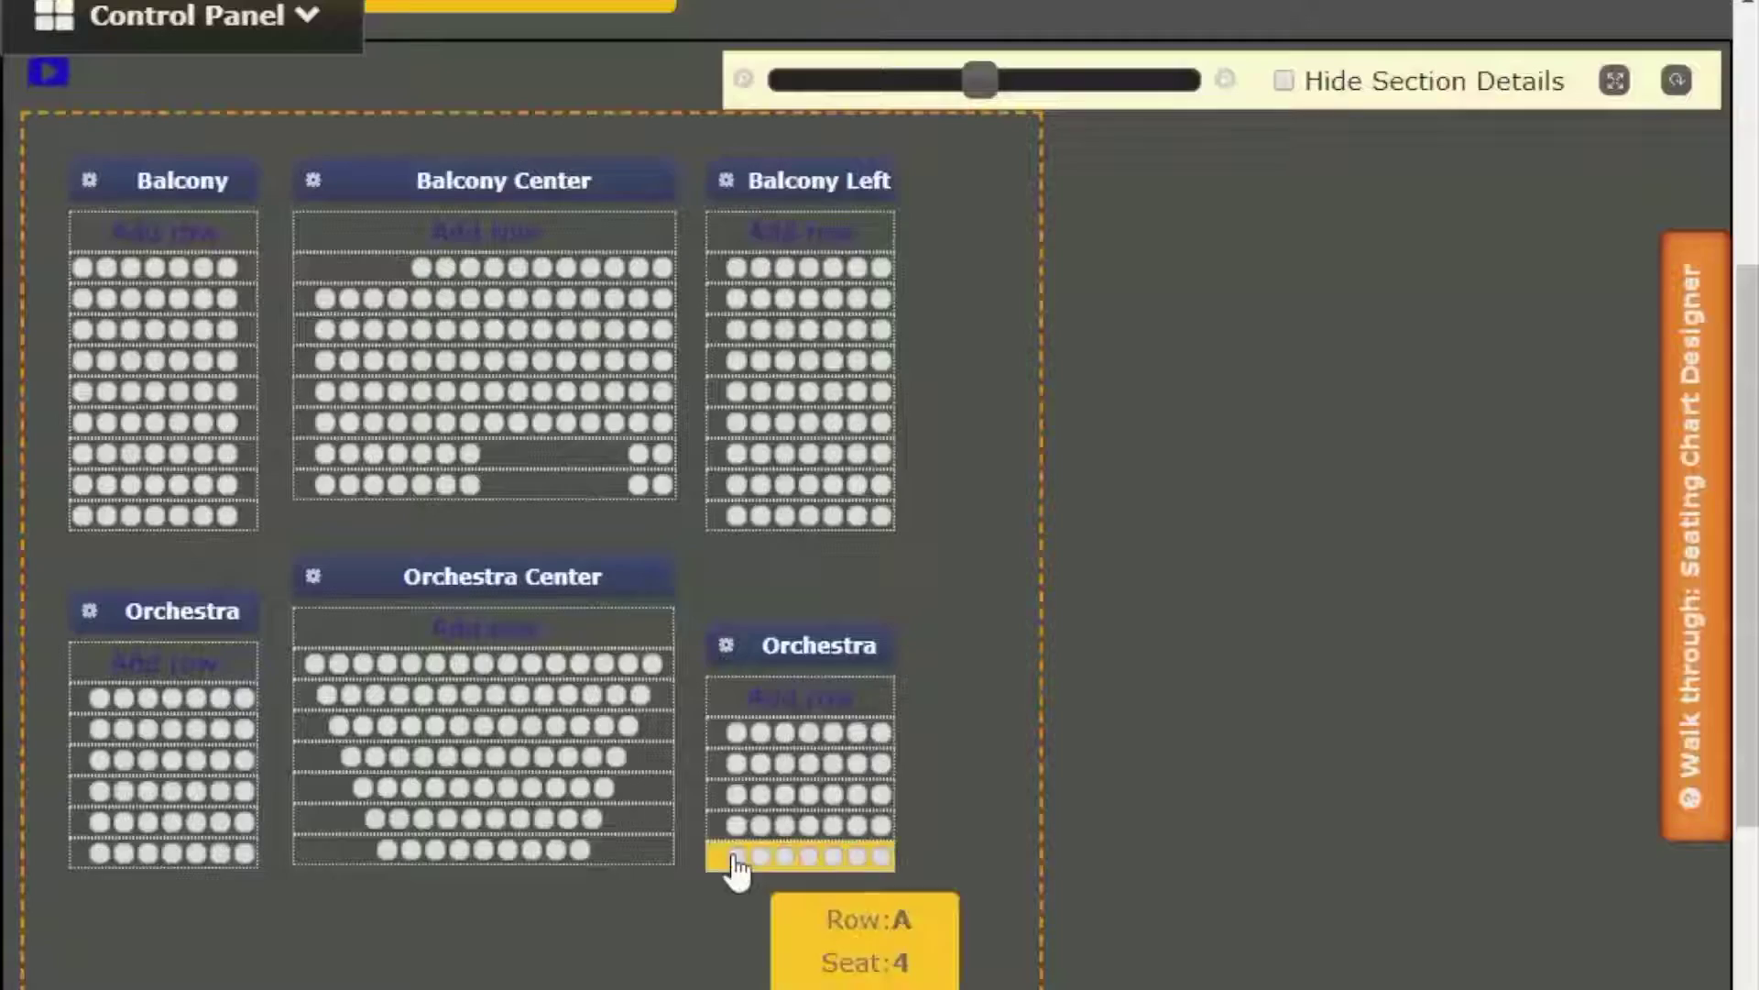
- Add a square table-style section without seat numbers named STAGE
right_click(301, 919)
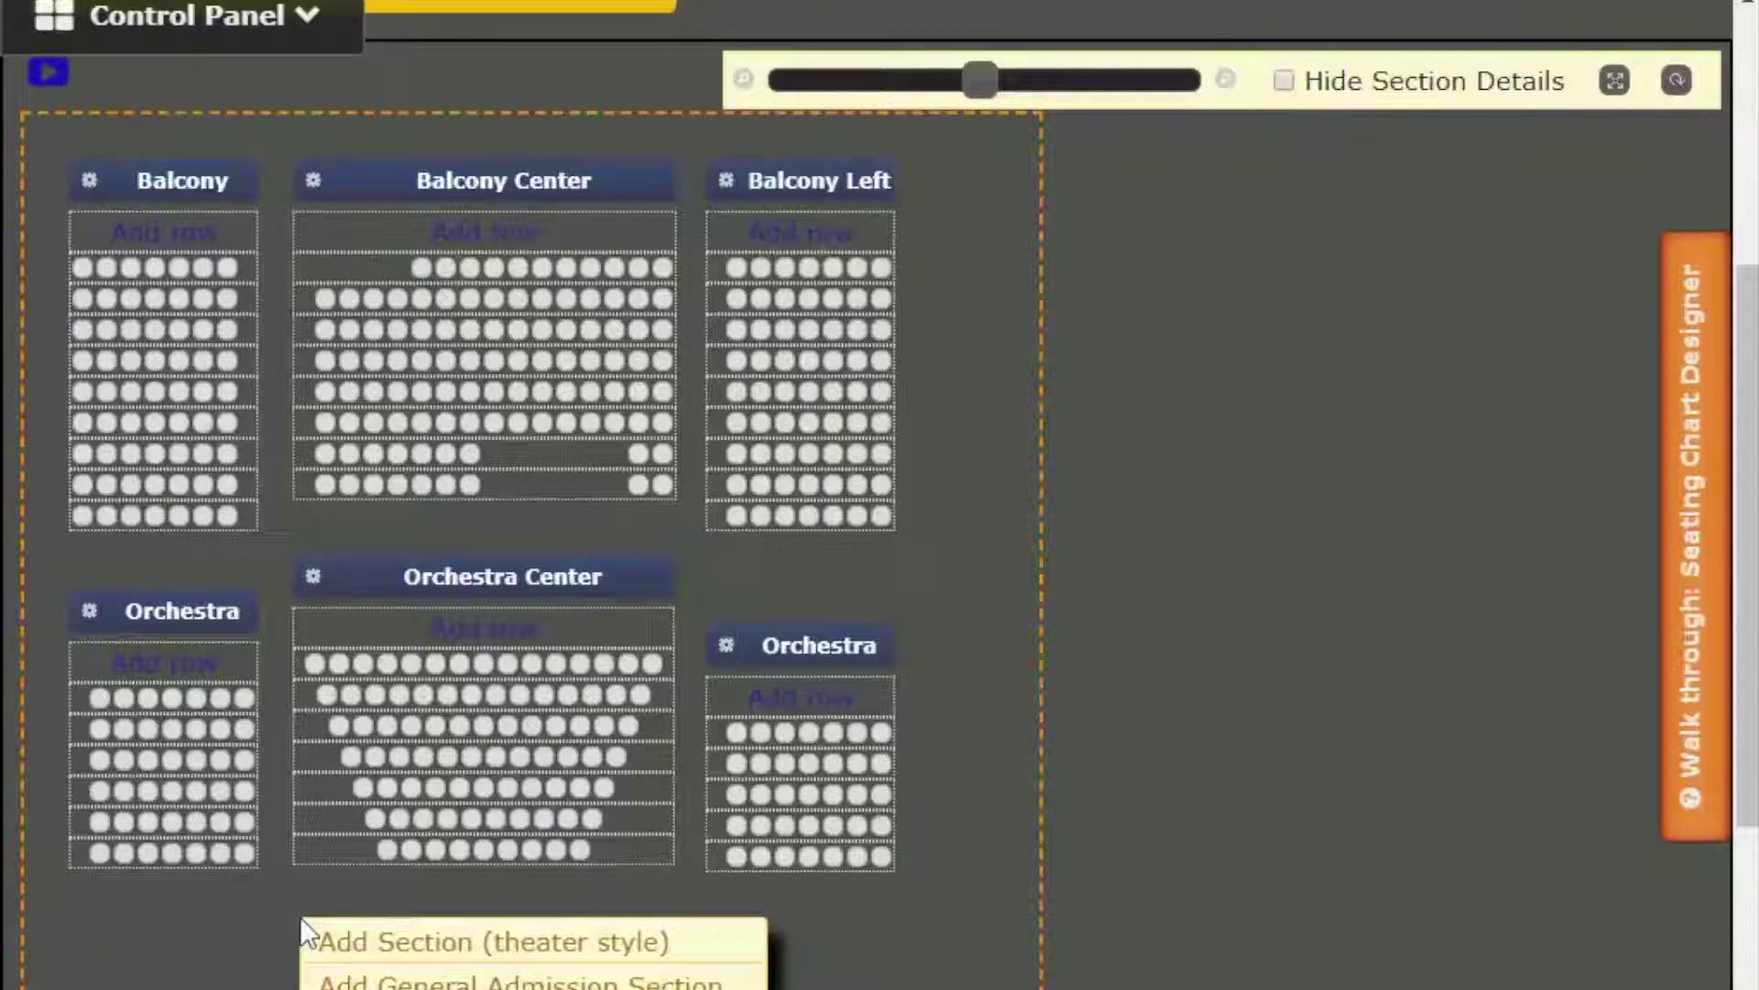
scroll(299, 916, "down", 2)
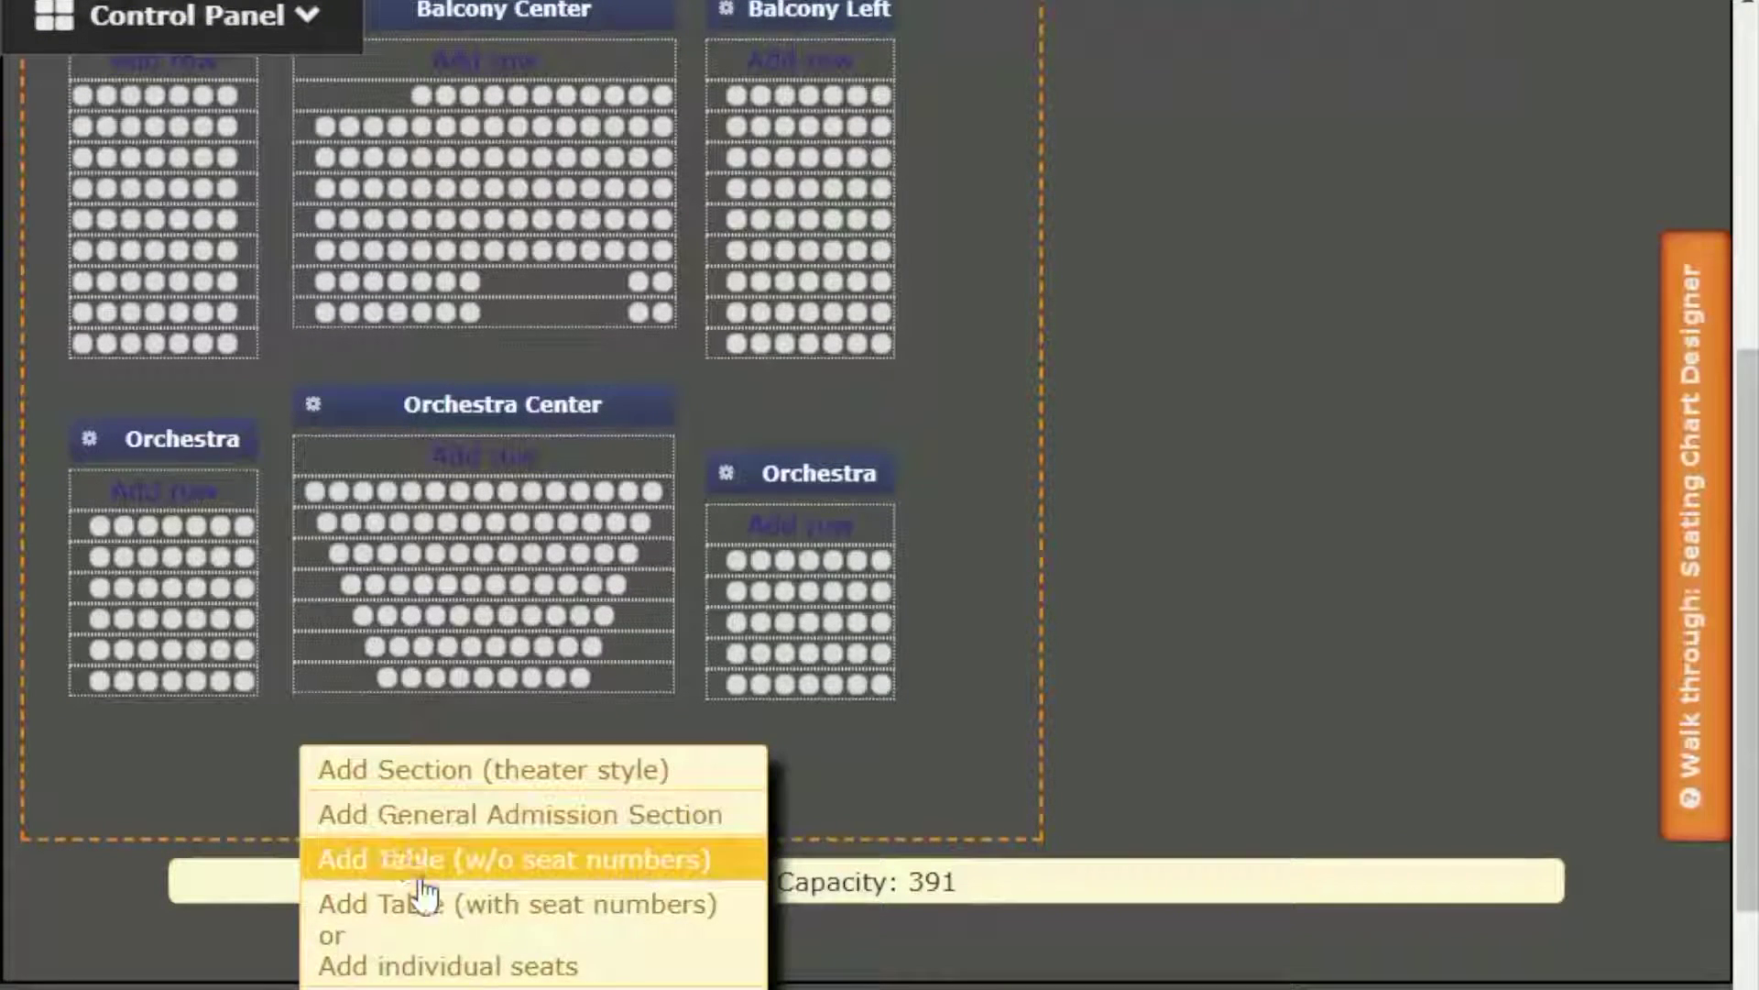
left_click(436, 963)
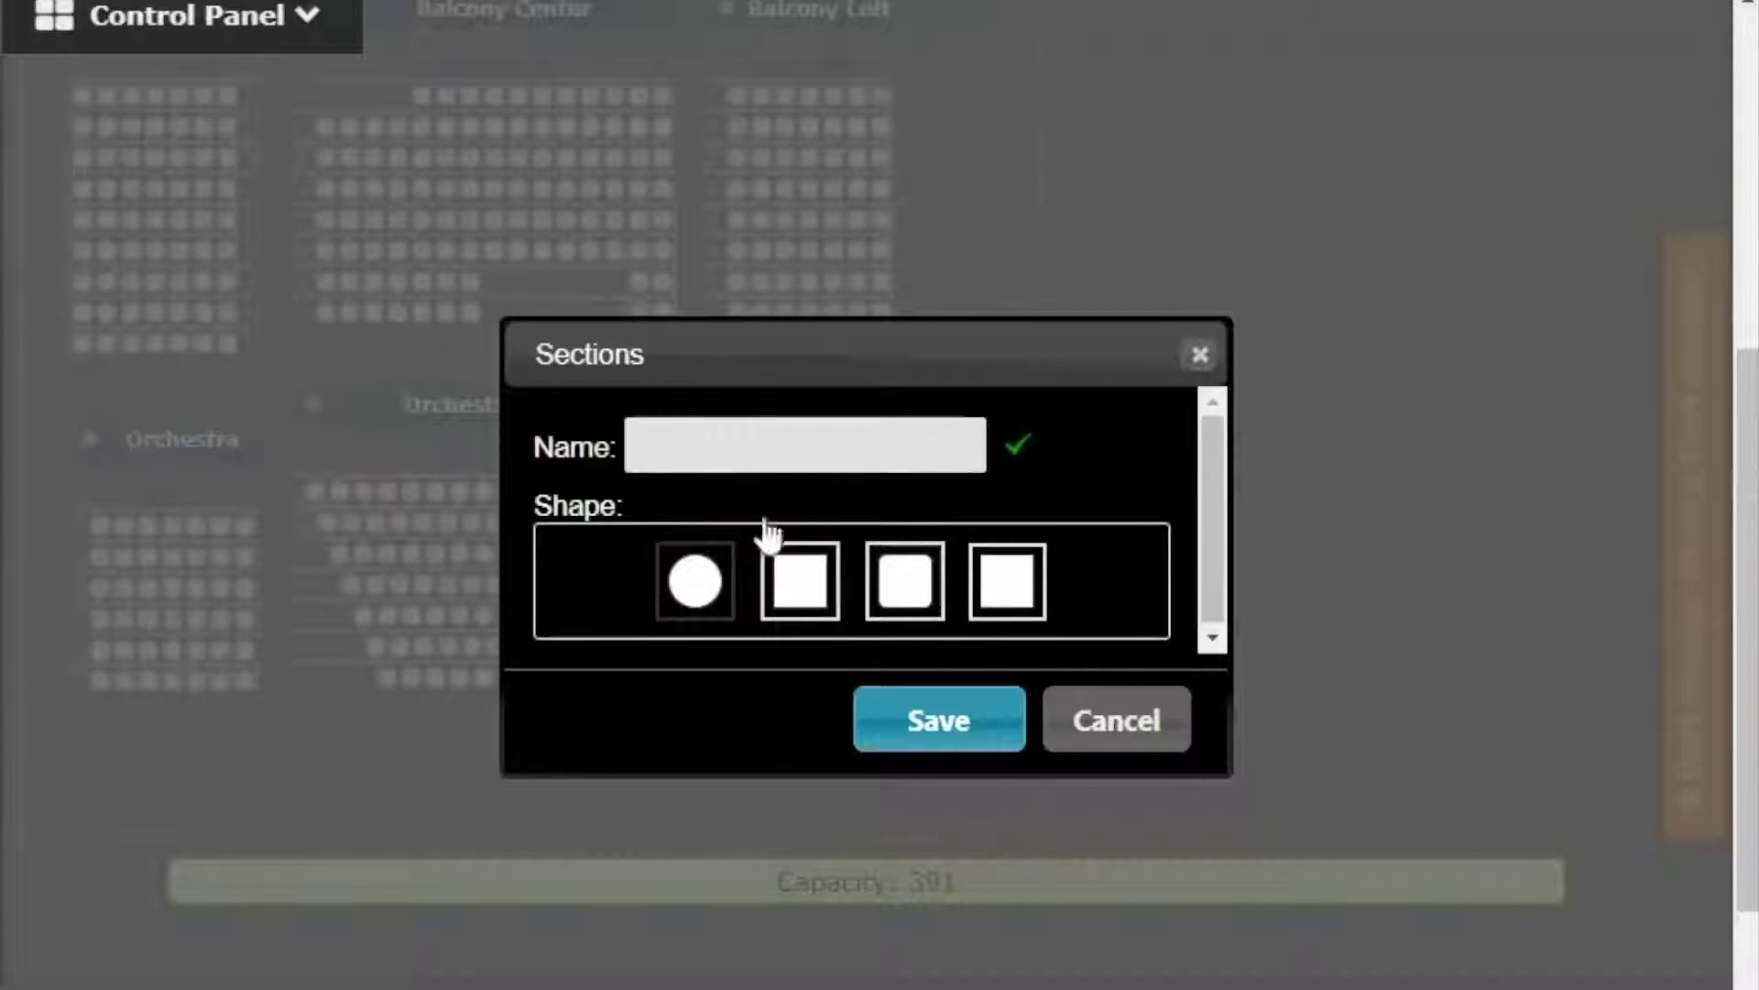
left_click(738, 463)
type("STAGE")
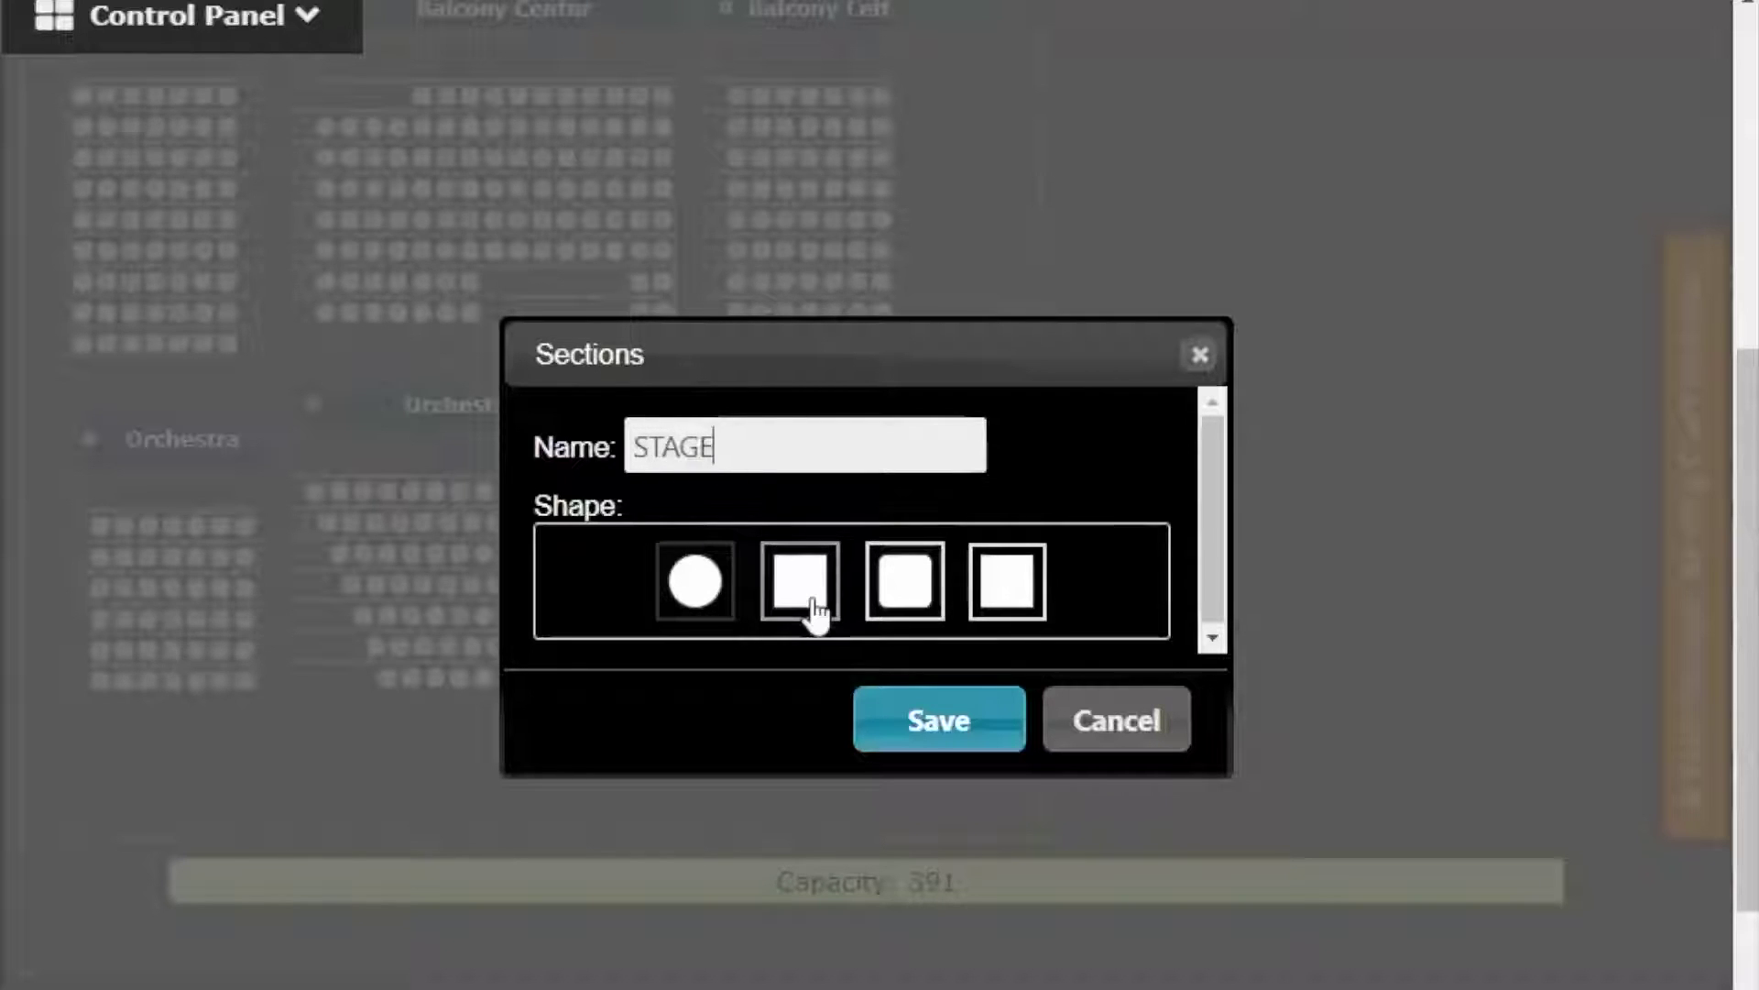
left_click(813, 612)
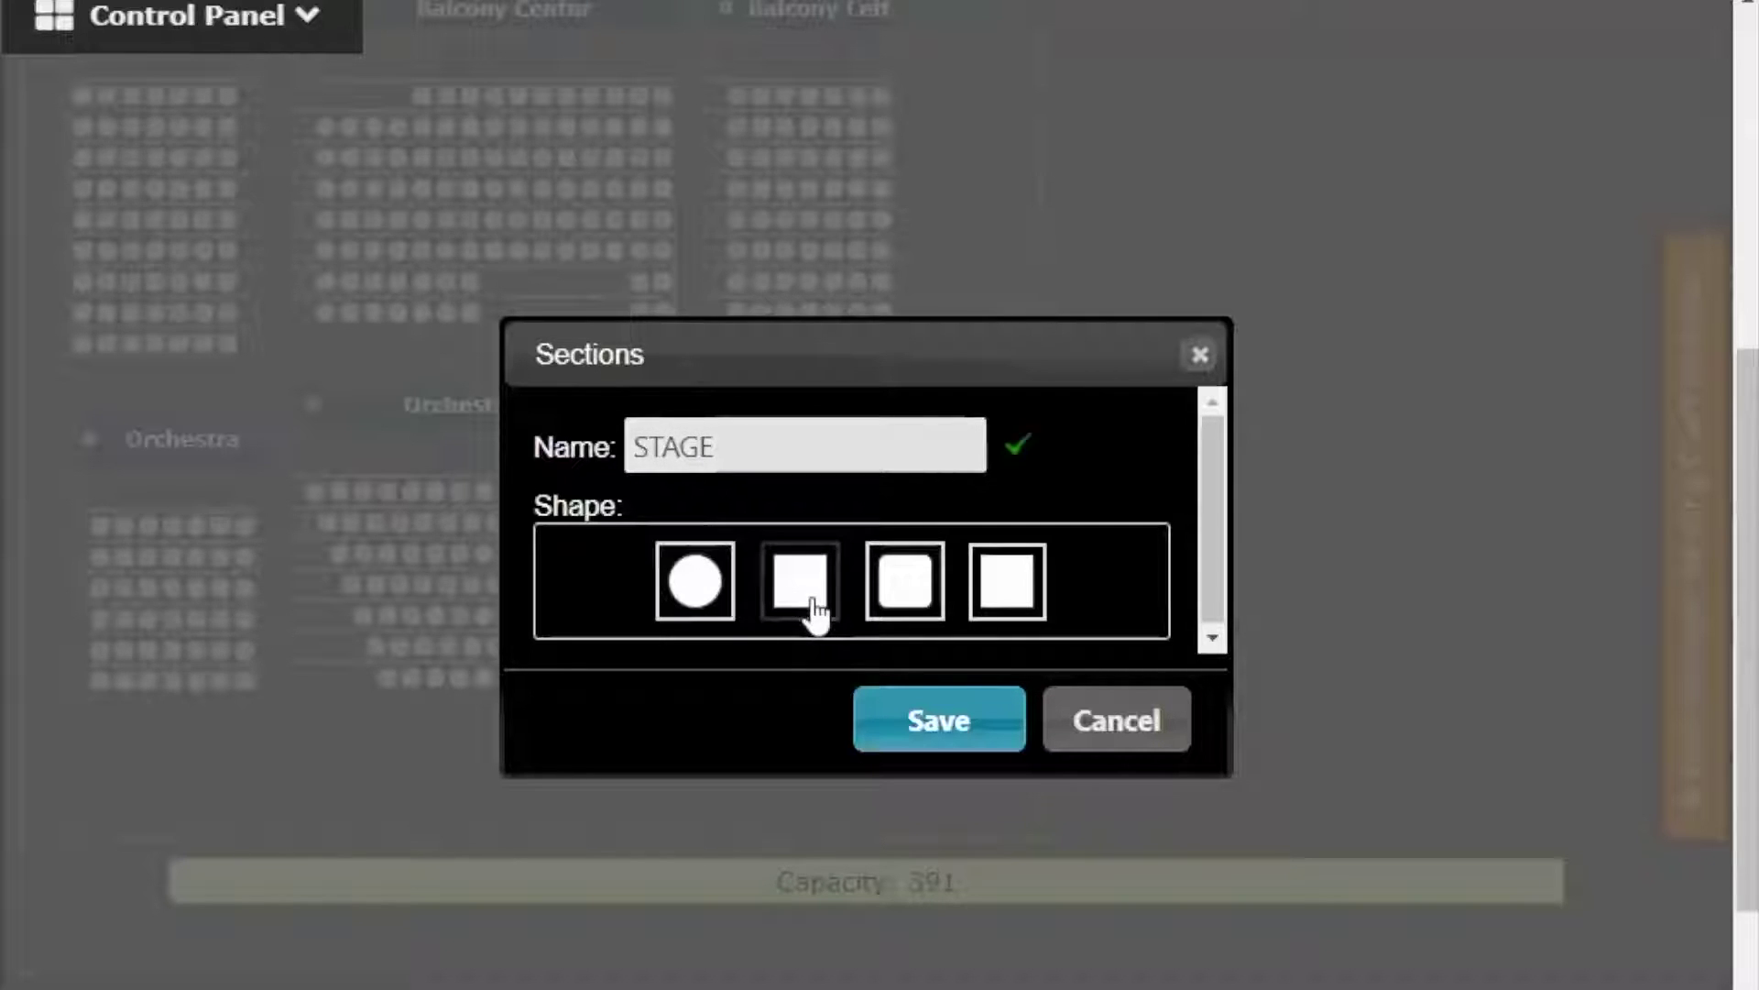
left_click(935, 738)
- Move STAGE below the orchestra, widen it, and centre it under Orchestra Center
mouse_move(315, 833)
left_mouse_down()
mouse_move(338, 833)
mouse_move(320, 815)
left_mouse_up()
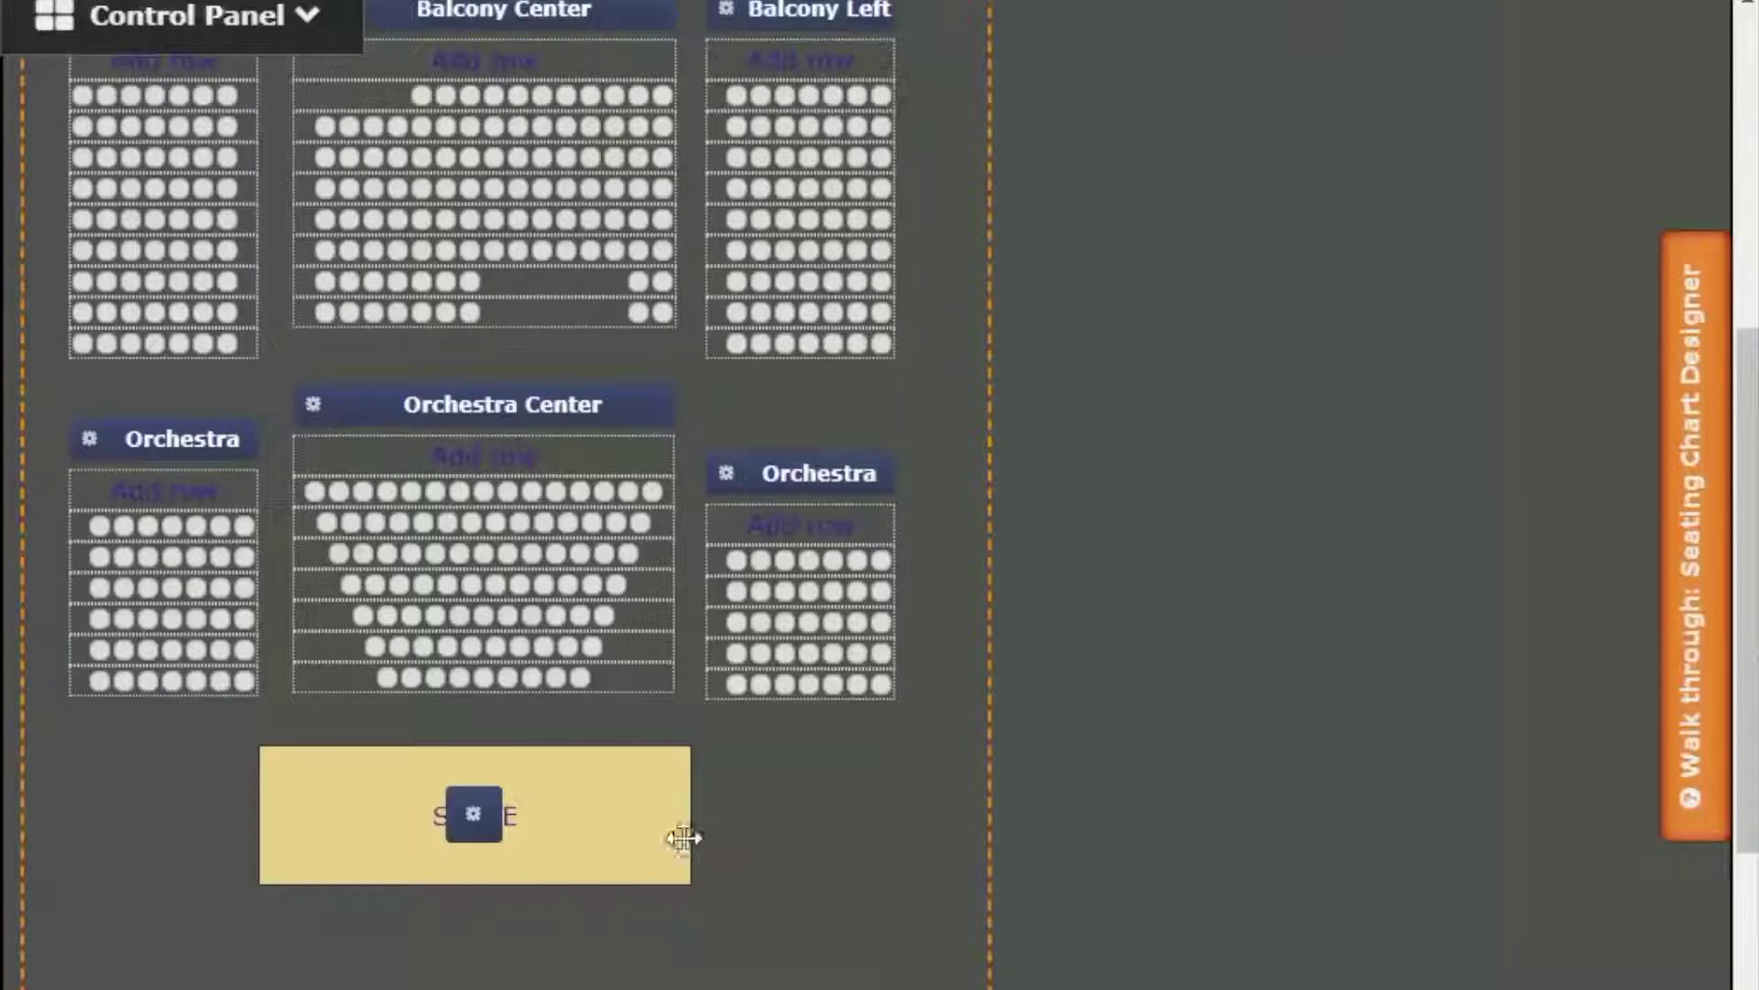
left_click_drag(692, 838, 760, 838)
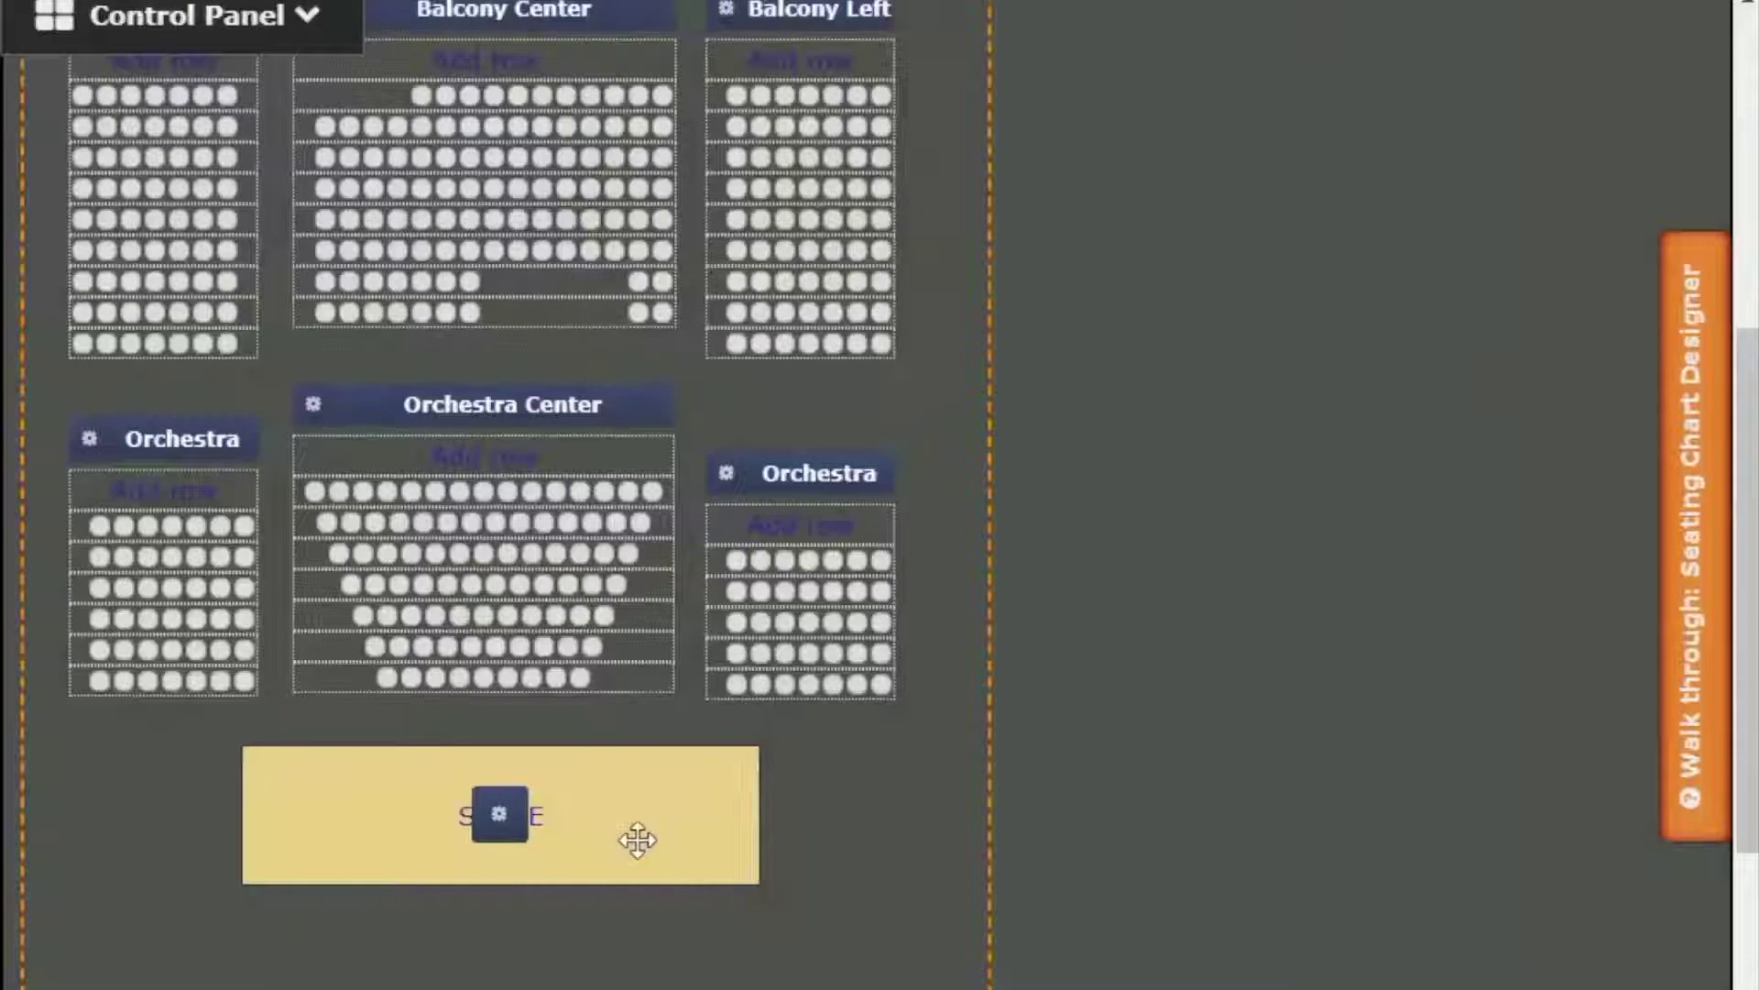
left_click_drag(638, 839, 624, 839)
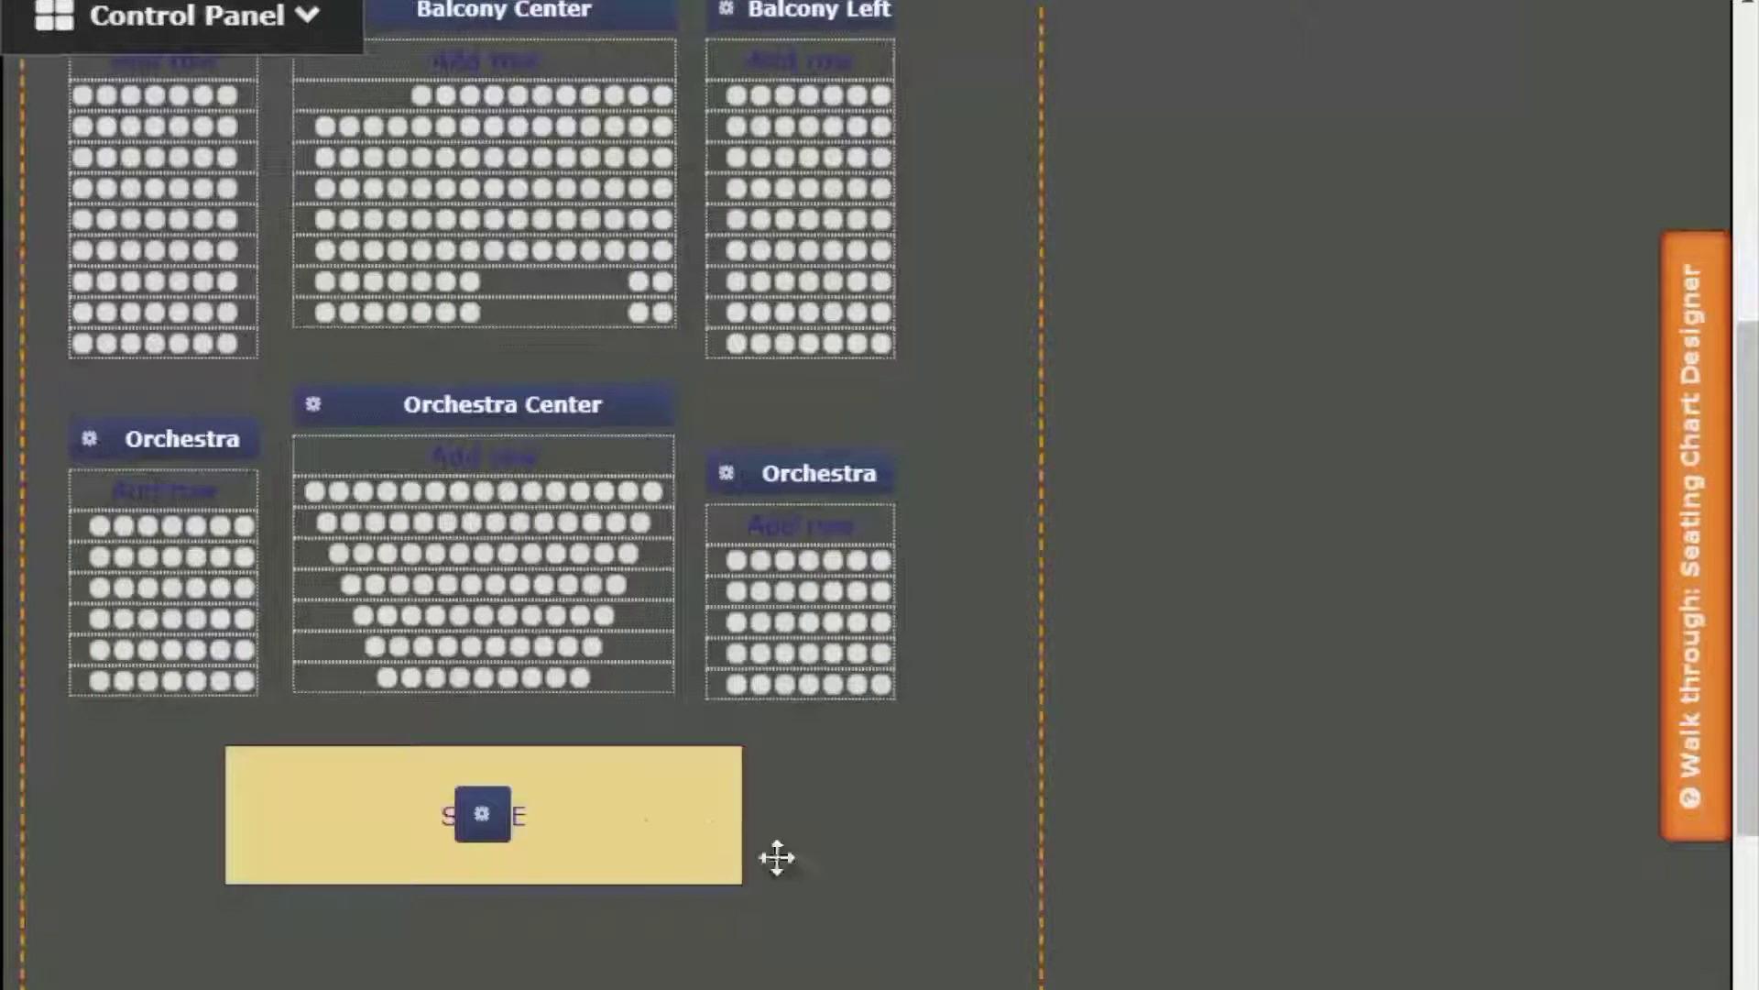
scroll(833, 883, "up", 2)
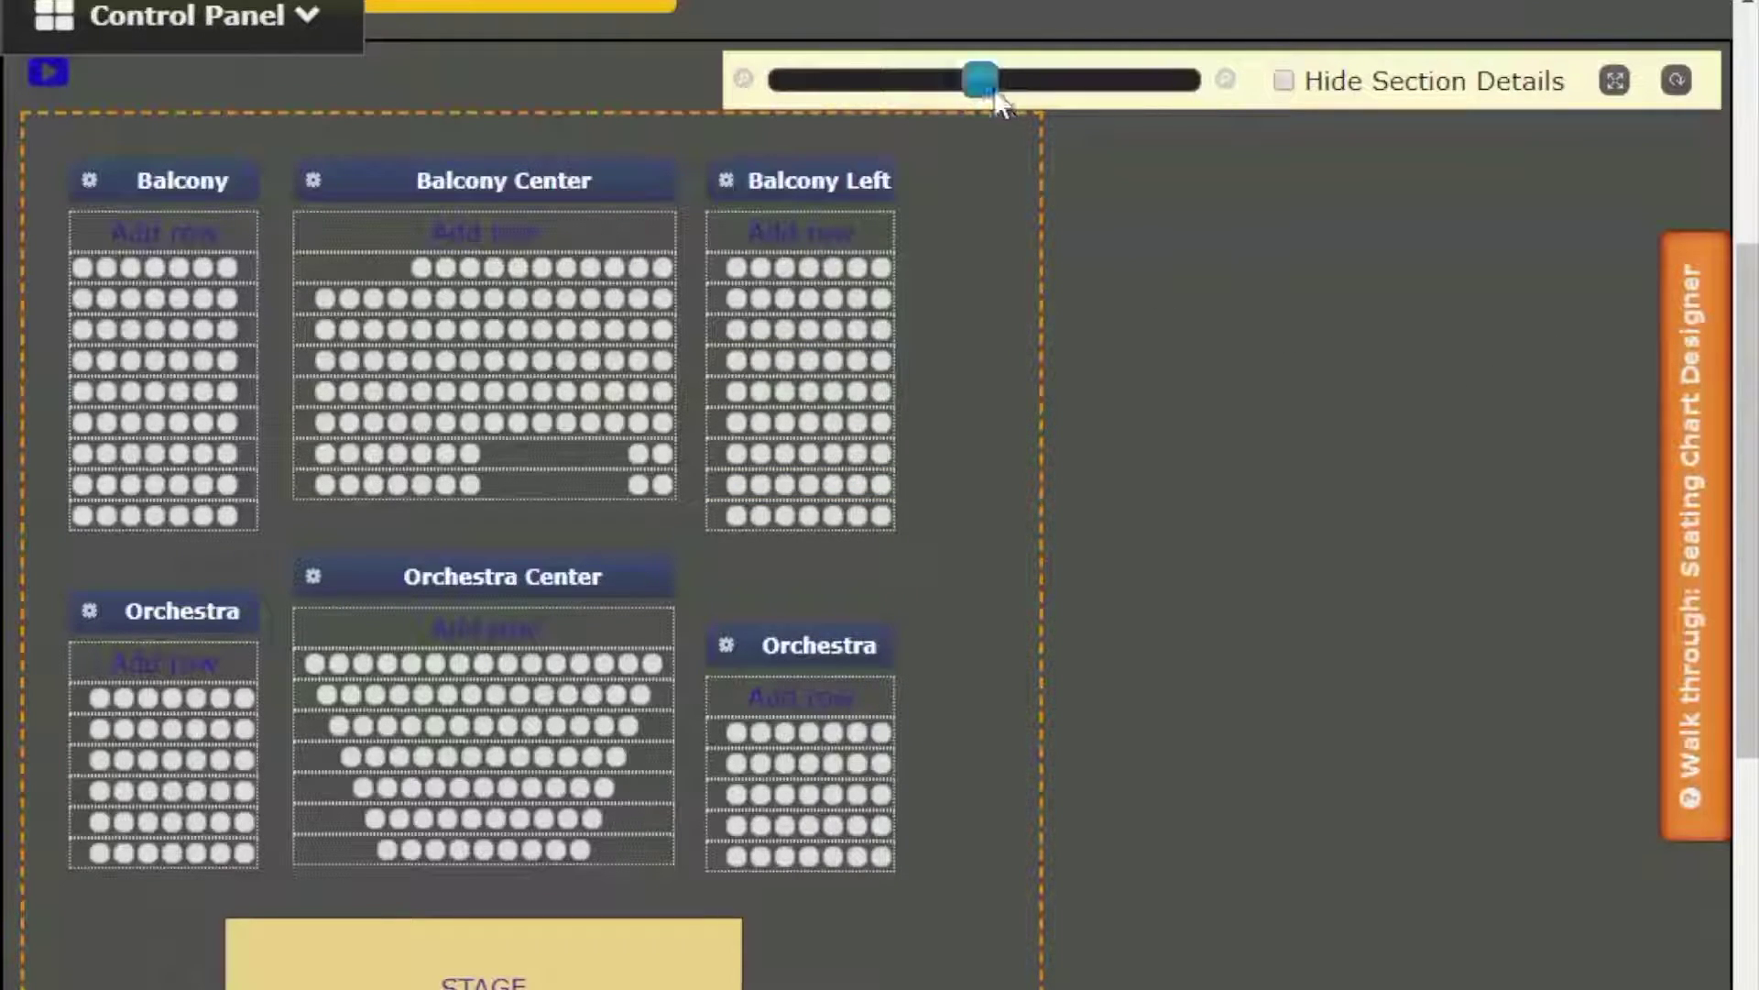
- Zoom in on the chart and scroll through the balcony and orchestra rows to inspect seats
left_click_drag(992, 85, 1136, 80)
scroll(974, 272, "down", 3)
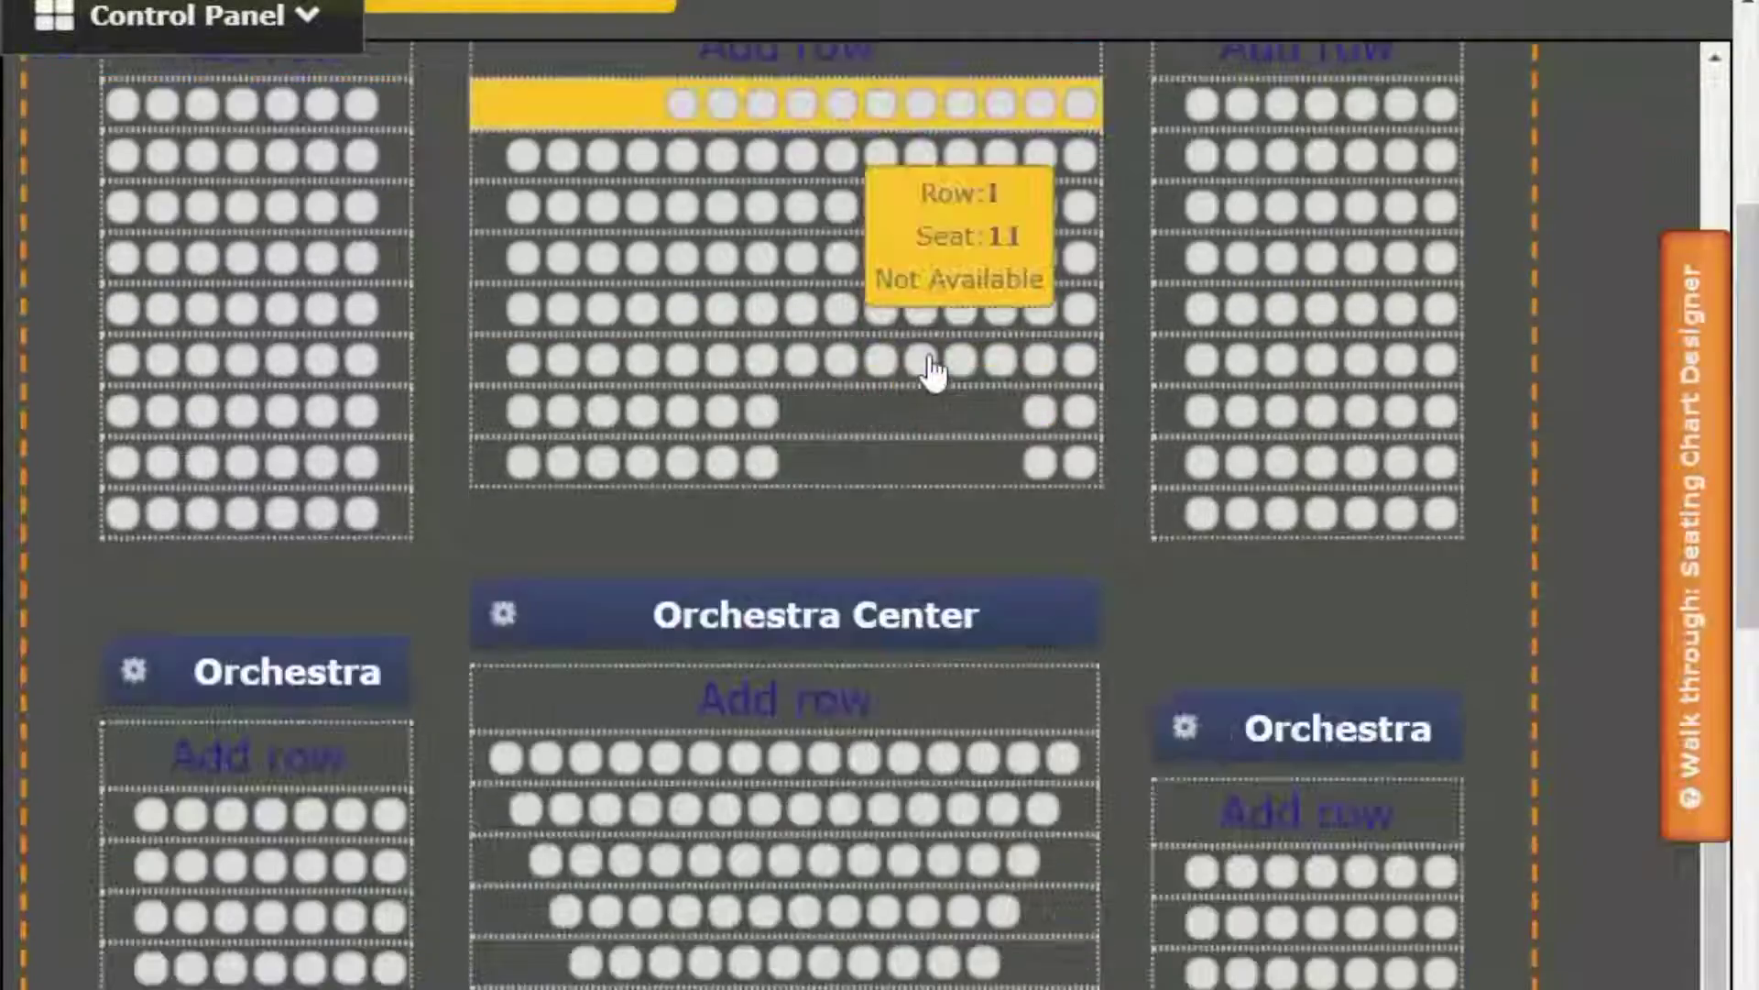
scroll(933, 371, "down", 7)
scroll(931, 395, "up", 10)
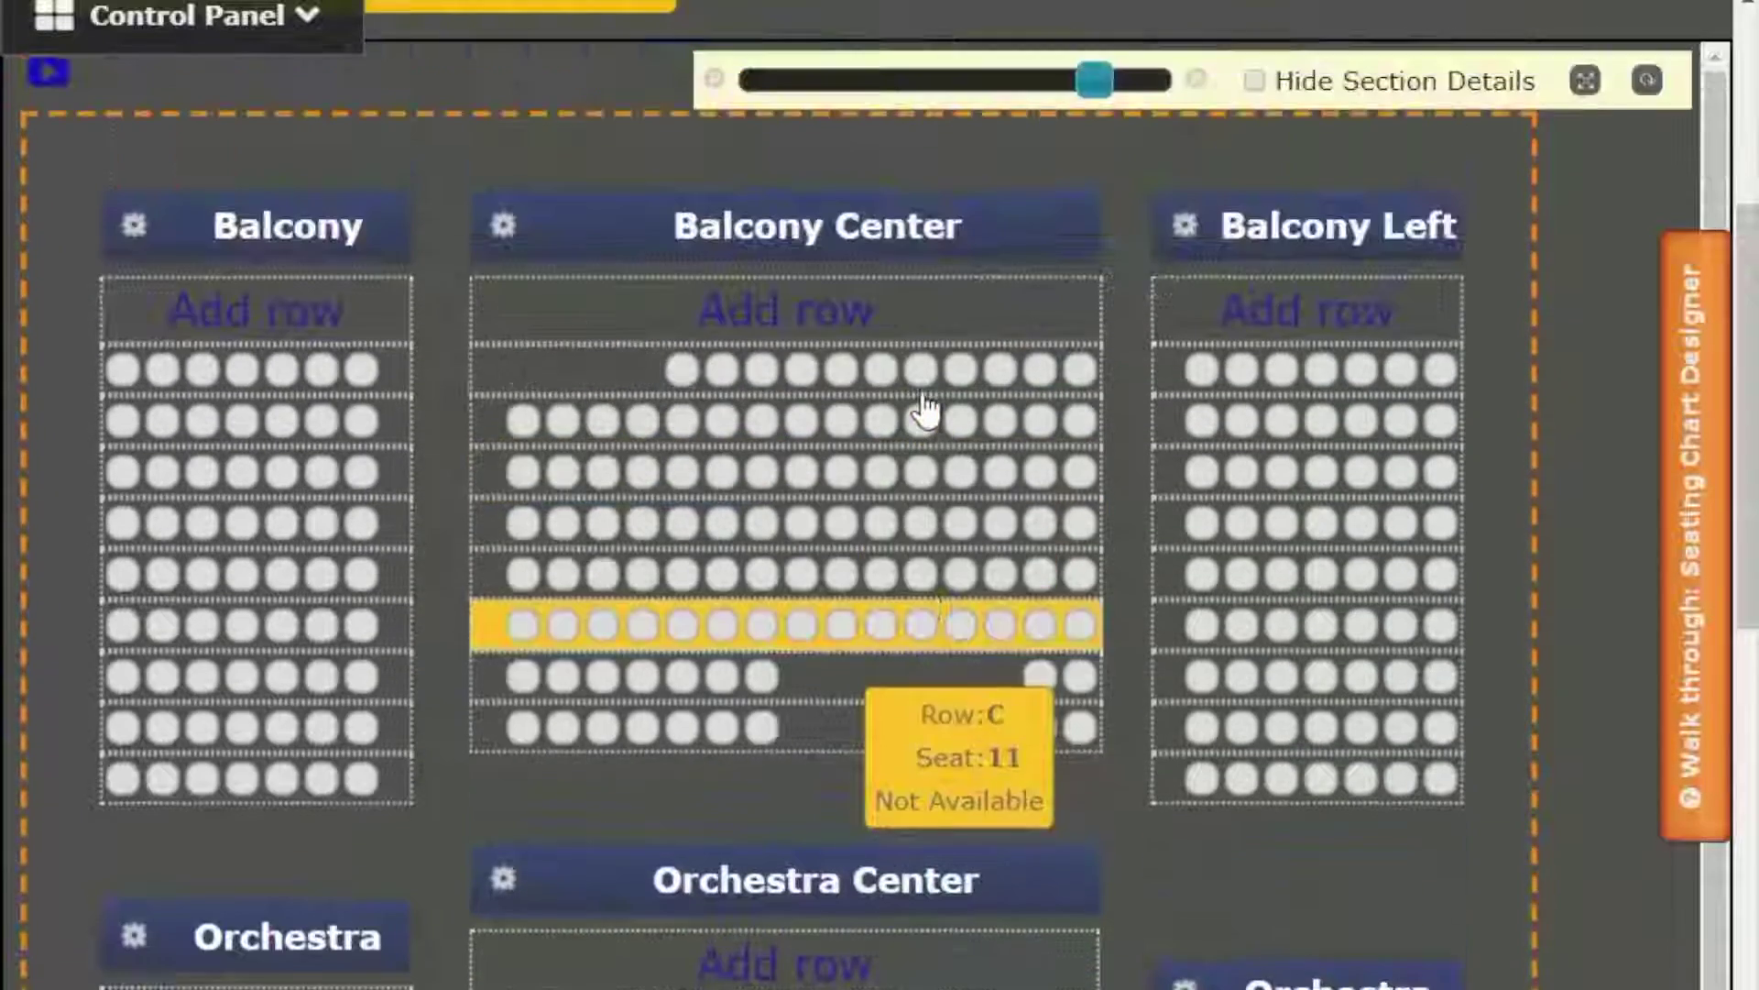
scroll(926, 410, "up", 3)
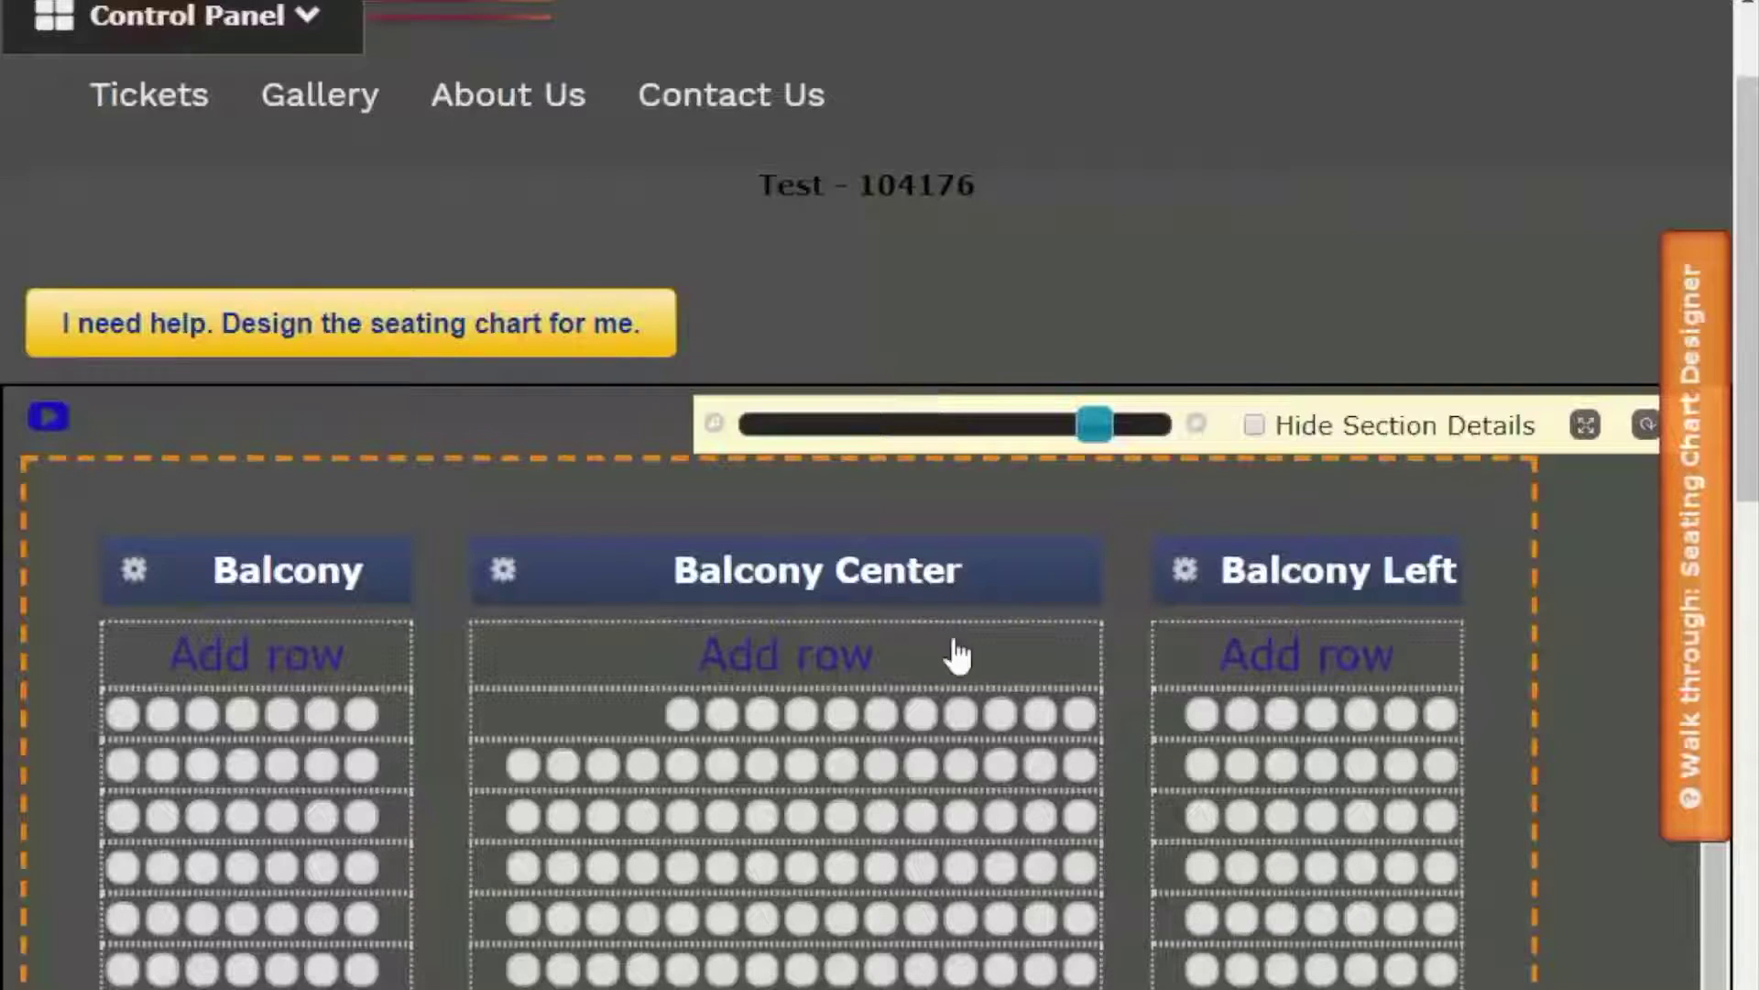
scroll(953, 656, "down", 4)
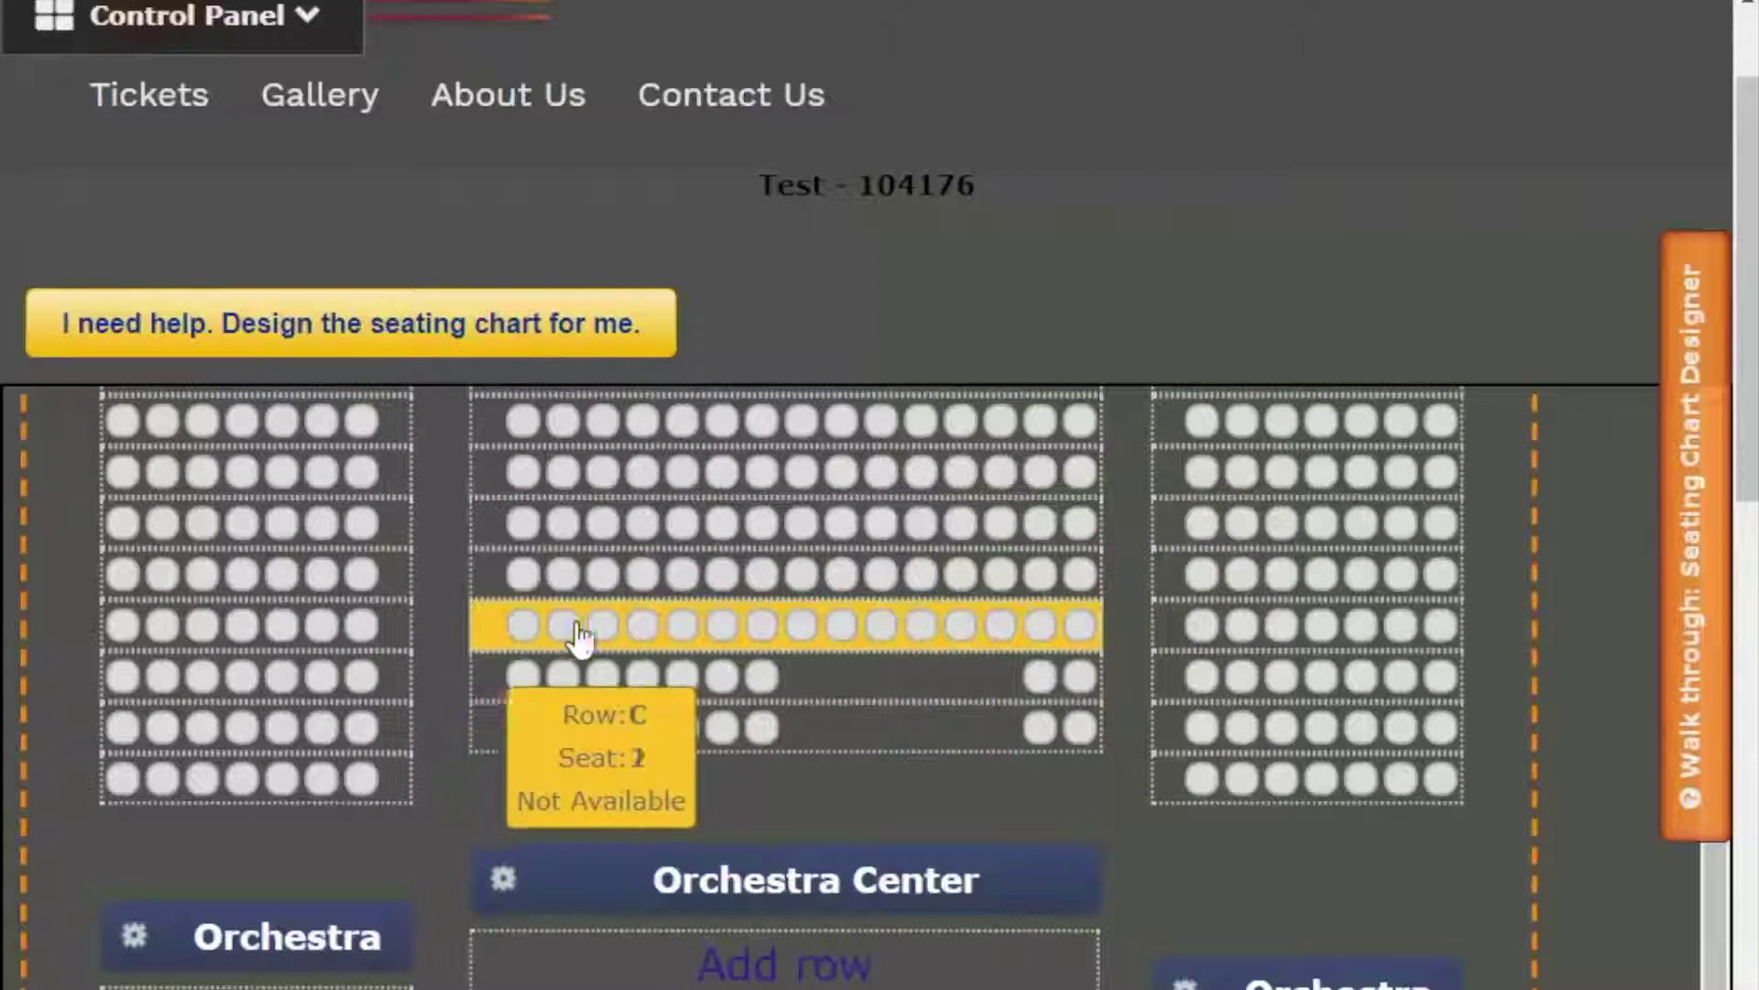
mouse_move(1030, 639)
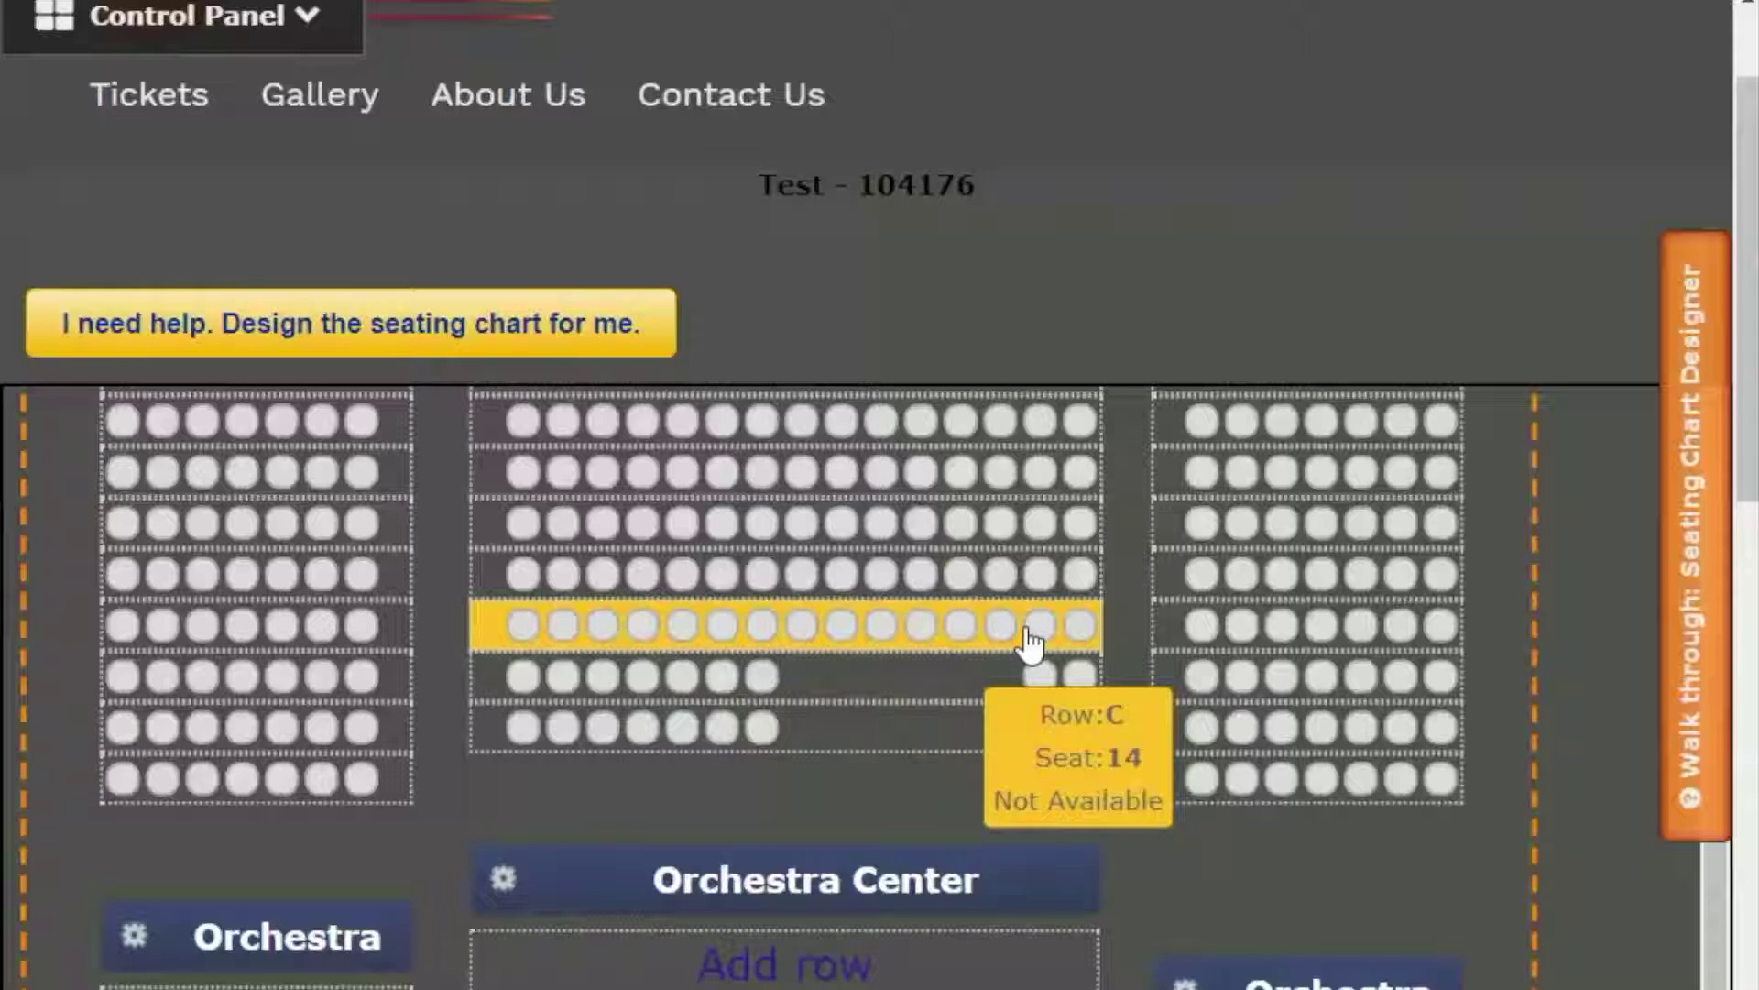